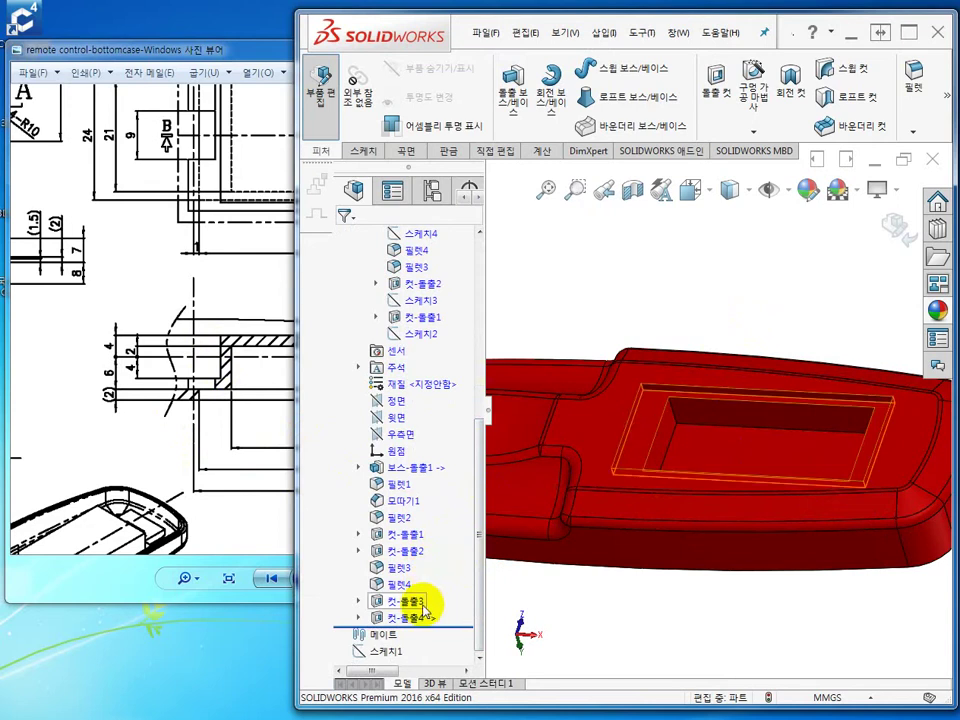
Step: Examine the two battery pocket cuts and compare them with Detail 'A' in the bottom case drawing
{"action": "left_click", "coordinate": [428, 601]}
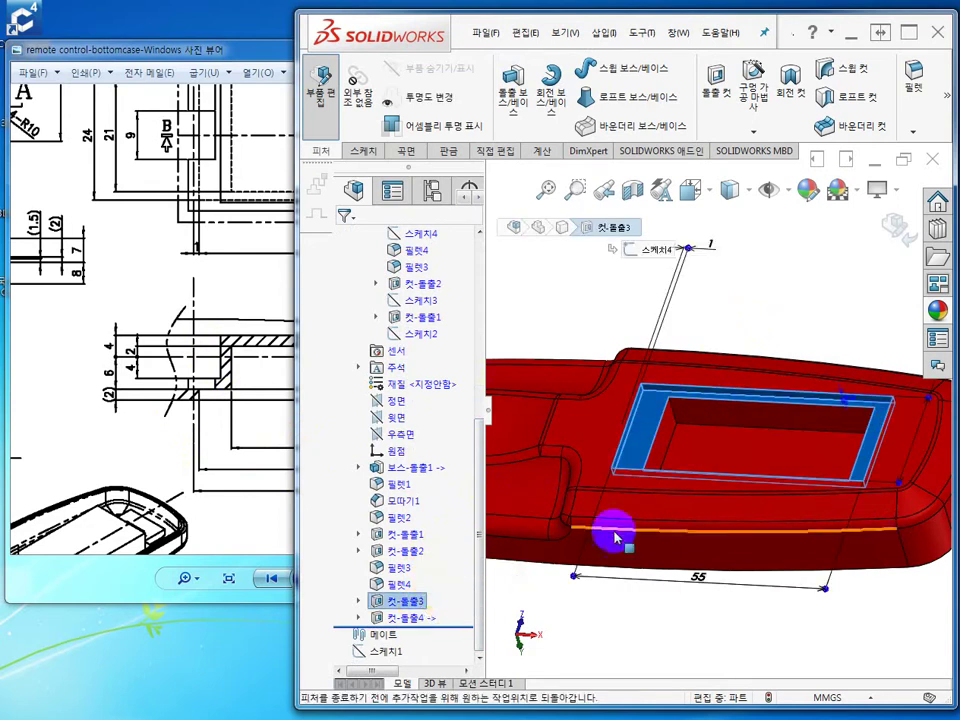
{"action": "left_click", "coordinate": [412, 618]}
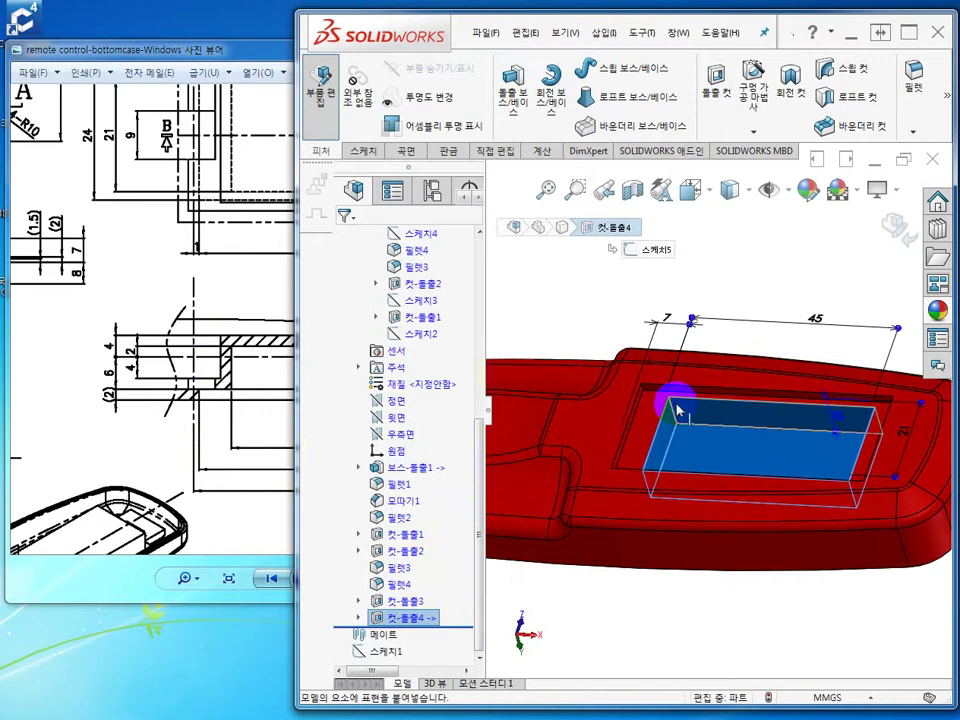
{"action": "left_click", "coordinate": [568, 311]}
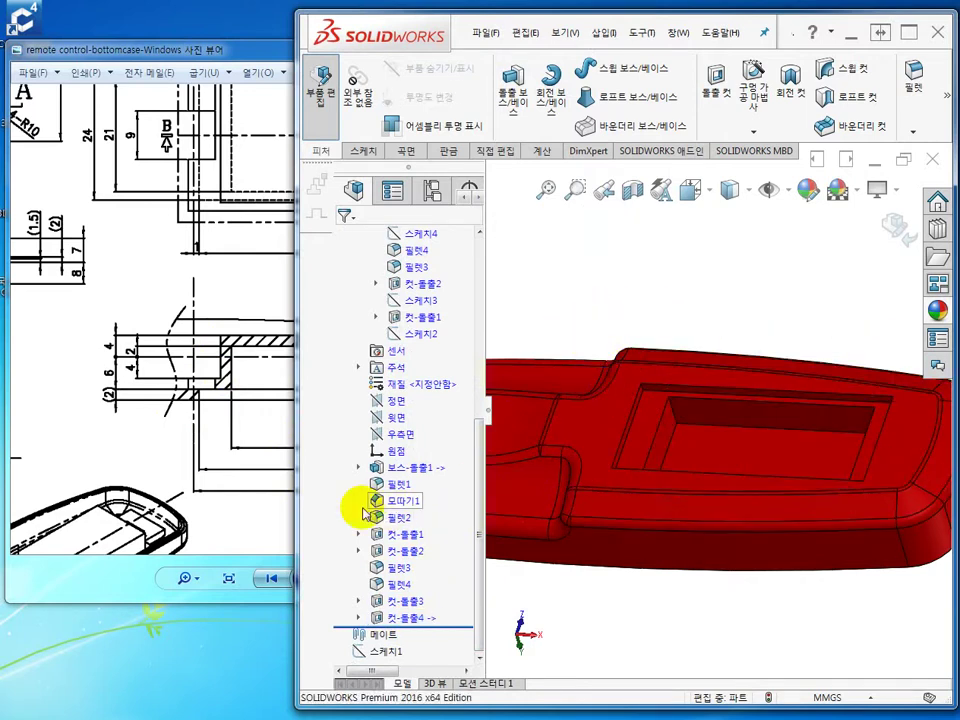
{"action": "left_click", "coordinate": [227, 523]}
{"action": "mouse_move", "coordinate": [500, 338]}
{"action": "left_mouse_down"}
{"action": "mouse_move", "coordinate": [407, 381]}
{"action": "mouse_move", "coordinate": [317, 465]}
{"action": "mouse_move", "coordinate": [450, 497]}
{"action": "left_mouse_up"}
{"action": "left_click_drag", "start_coordinate": [303, 318], "coordinate": [236, 386]}
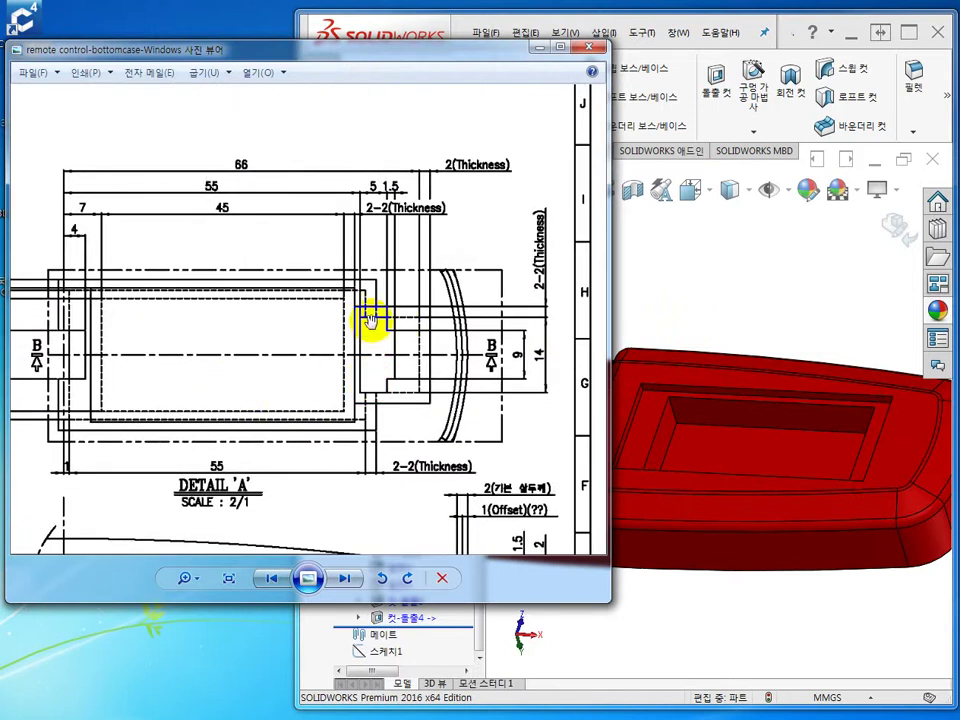
{"action": "mouse_move", "coordinate": [255, 407]}
{"action": "left_mouse_down"}
{"action": "mouse_move", "coordinate": [268, 414]}
{"action": "mouse_move", "coordinate": [433, 333]}
{"action": "left_mouse_up"}
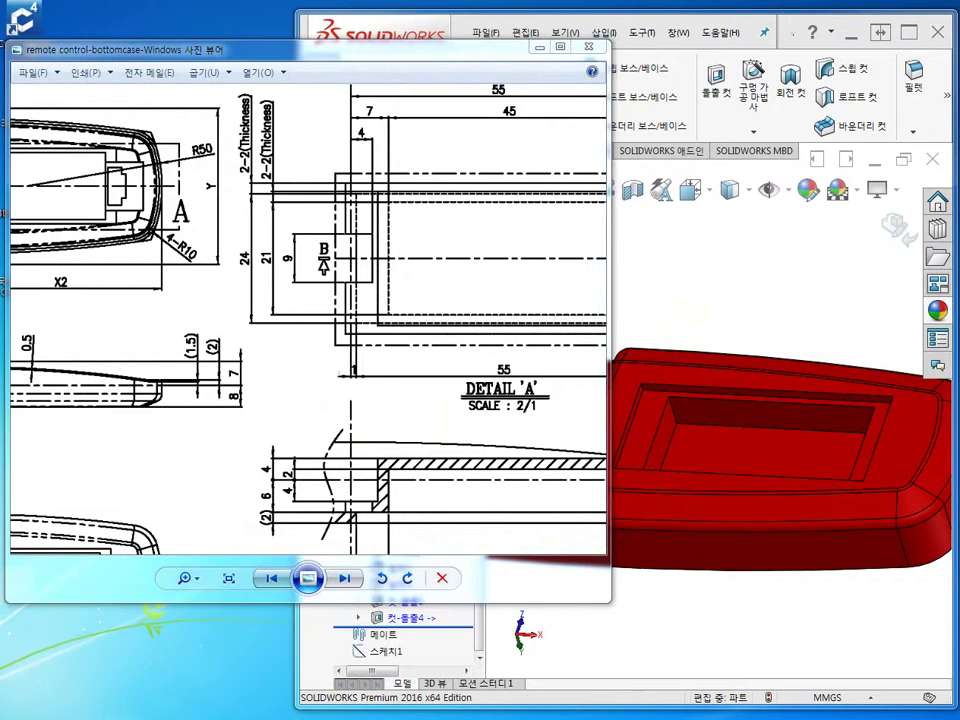
Step: Examine the clip views in the battery cover drawing, and compare them with the clip area of Detail 'A' in the bottom case drawing
{"action": "left_click_drag", "start_coordinate": [356, 58], "coordinate": [411, 158]}
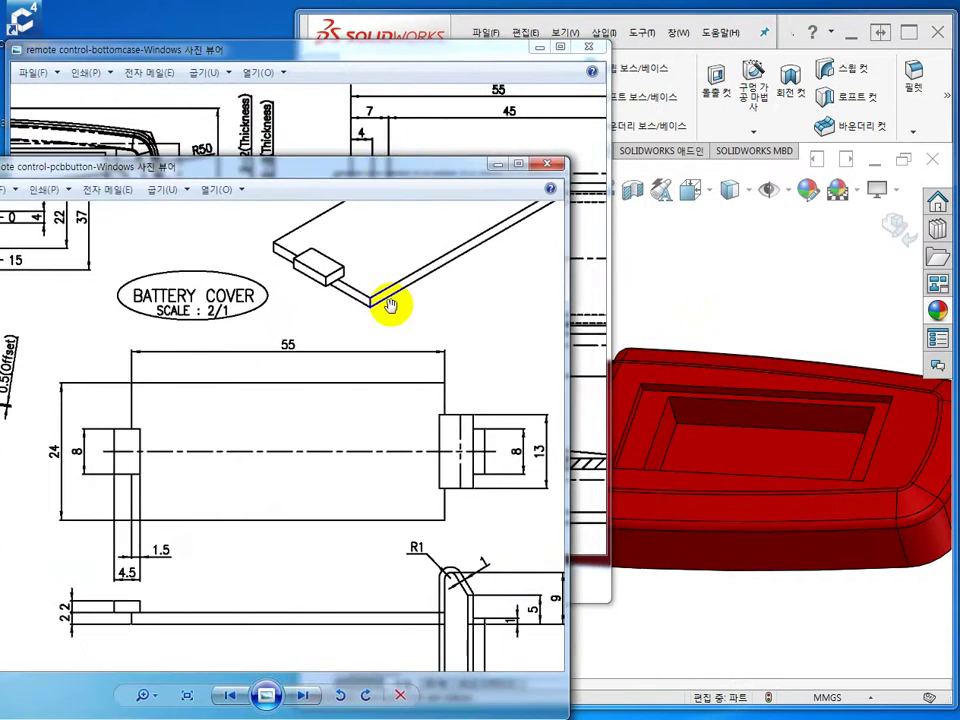
{"action": "mouse_move", "coordinate": [392, 306]}
{"action": "left_mouse_down"}
{"action": "mouse_move", "coordinate": [180, 513]}
{"action": "mouse_move", "coordinate": [223, 474]}
{"action": "mouse_move", "coordinate": [279, 517]}
{"action": "left_mouse_up"}
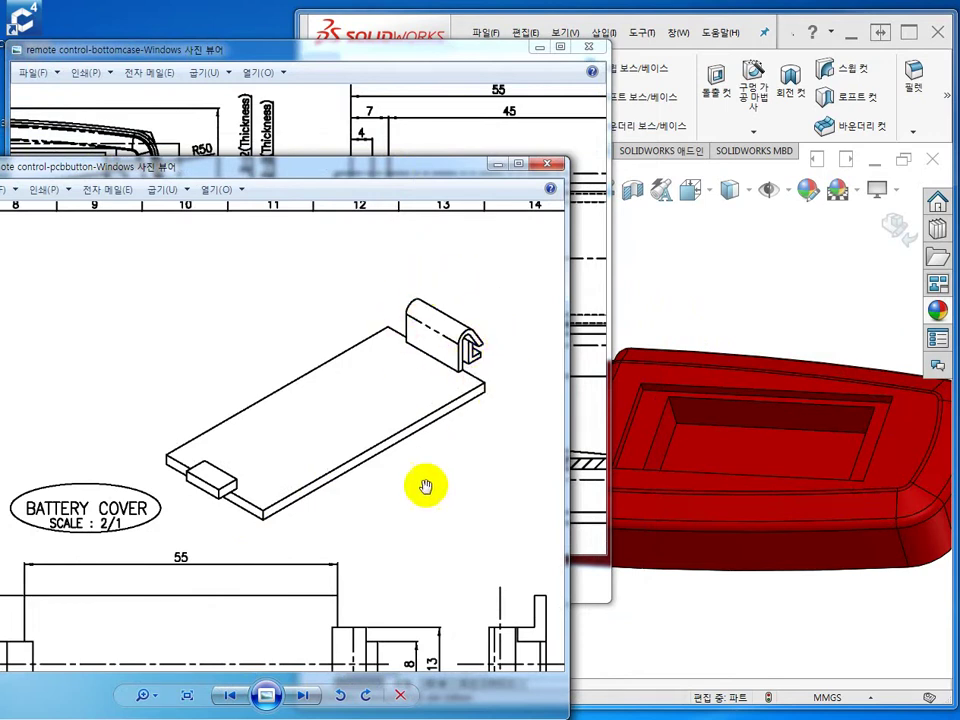
{"action": "left_click_drag", "start_coordinate": [398, 606], "coordinate": [364, 321]}
{"action": "left_click_drag", "start_coordinate": [330, 411], "coordinate": [320, 247]}
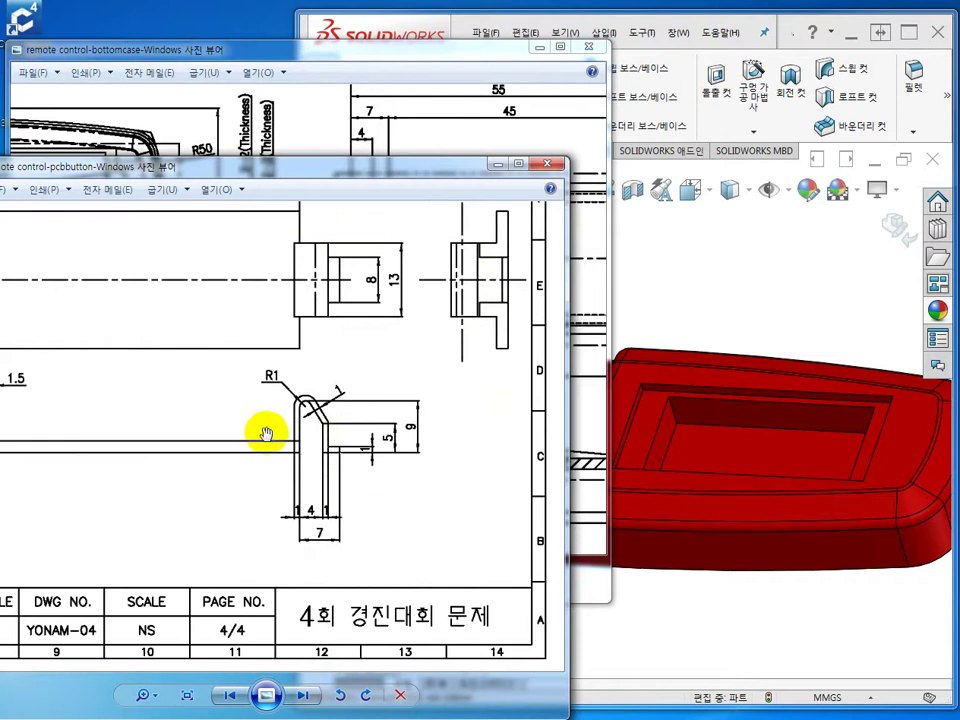
{"action": "left_click_drag", "start_coordinate": [343, 332], "coordinate": [336, 375]}
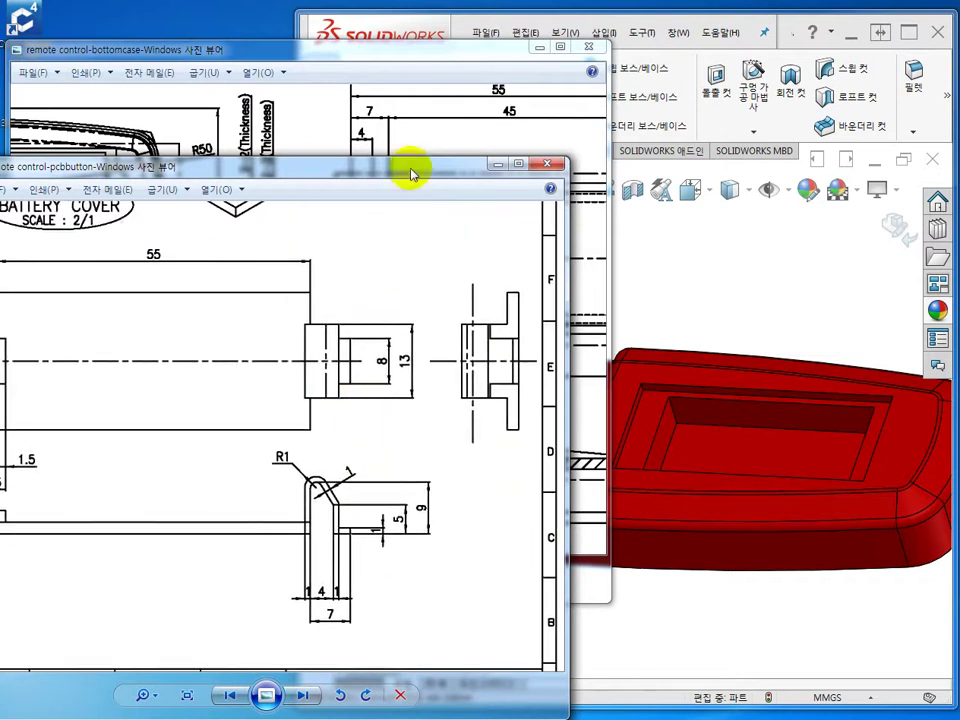
{"action": "left_click_drag", "start_coordinate": [411, 175], "coordinate": [0, 120]}
{"action": "left_click_drag", "start_coordinate": [433, 289], "coordinate": [114, 300]}
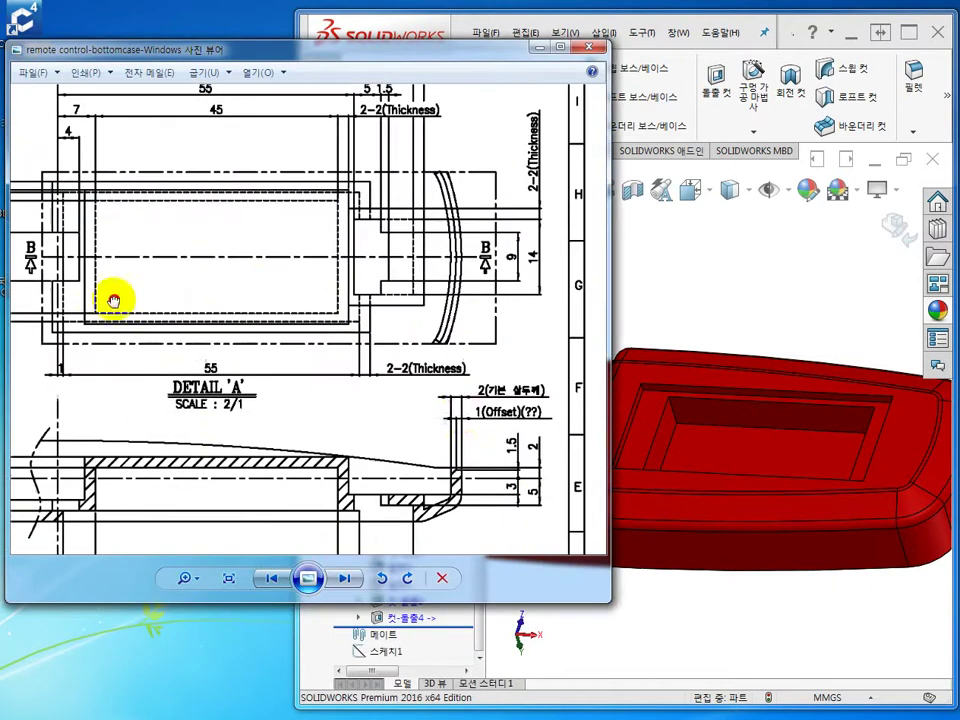
{"action": "mouse_move", "coordinate": [456, 455]}
{"action": "left_mouse_down"}
{"action": "mouse_move", "coordinate": [453, 381]}
{"action": "mouse_move", "coordinate": [465, 476]}
{"action": "mouse_move", "coordinate": [484, 518]}
{"action": "left_mouse_up"}
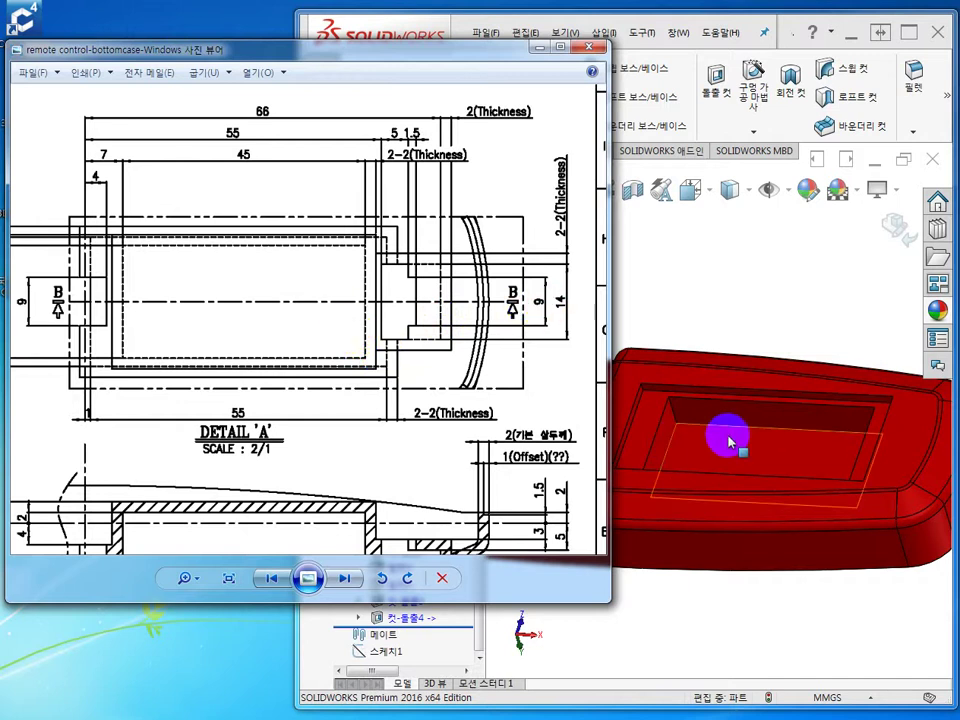
Step: Switch to SOLIDWORKS and start a sketch on the flat outer face surrounding the battery pocket
{"action": "left_click", "coordinate": [810, 294]}
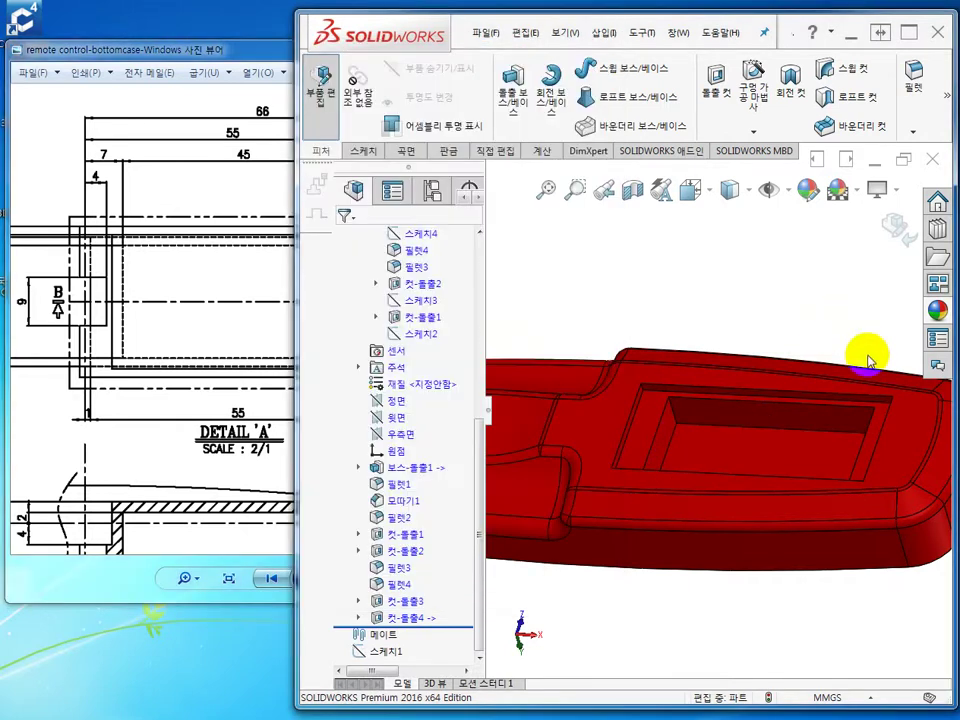
{"action": "scroll", "coordinate": [868, 361], "scroll_direction": "up", "scroll_amount": 4}
{"action": "scroll", "coordinate": [840, 453], "scroll_direction": "down", "scroll_amount": 1}
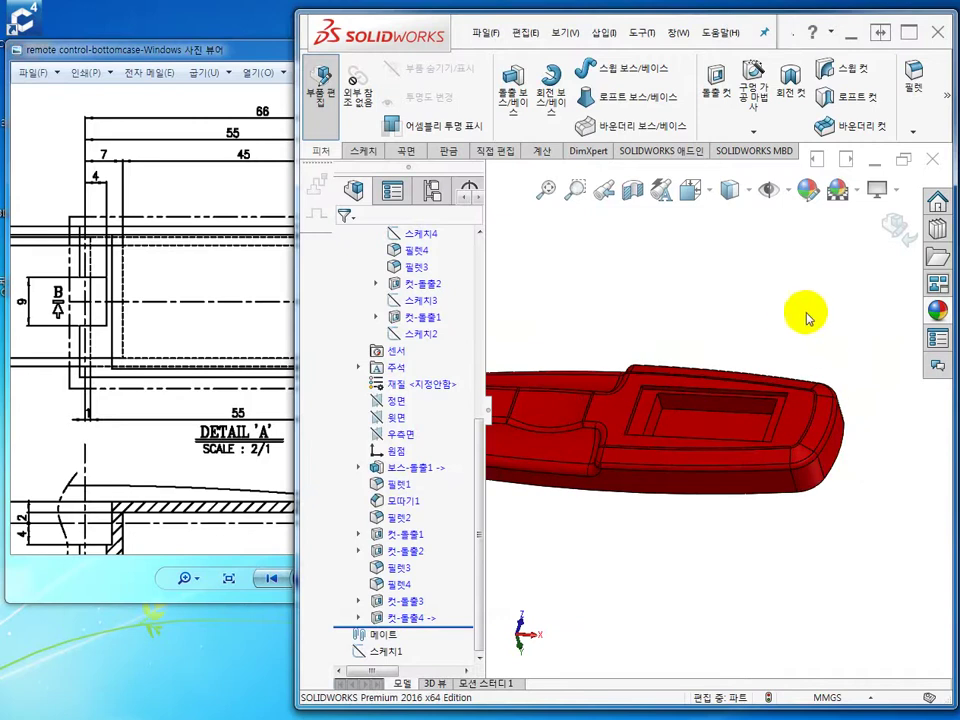
{"action": "left_click", "coordinate": [800, 418]}
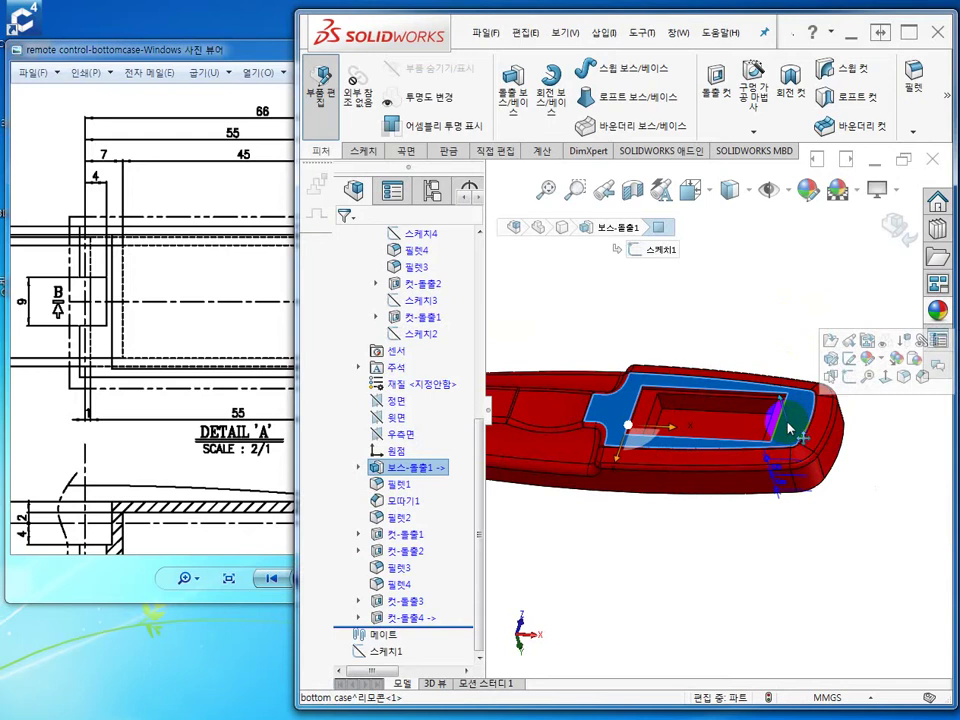
{"action": "left_click", "coordinate": [850, 380]}
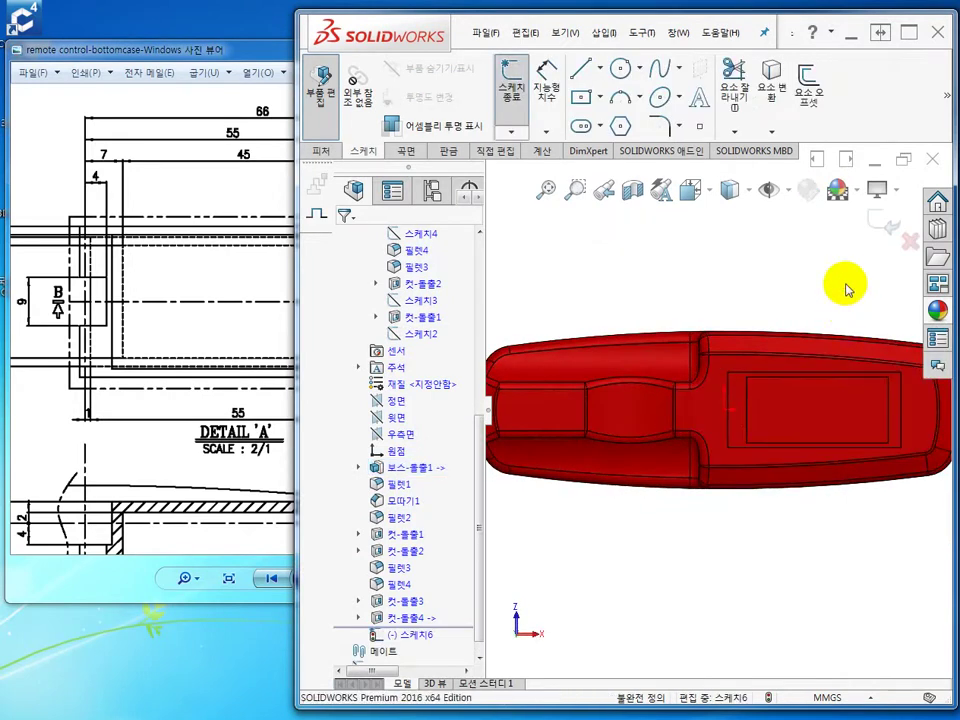
Step: Show the model with hidden lines removed, viewing the case end beside the battery pocket
{"action": "left_click", "coordinate": [755, 196]}
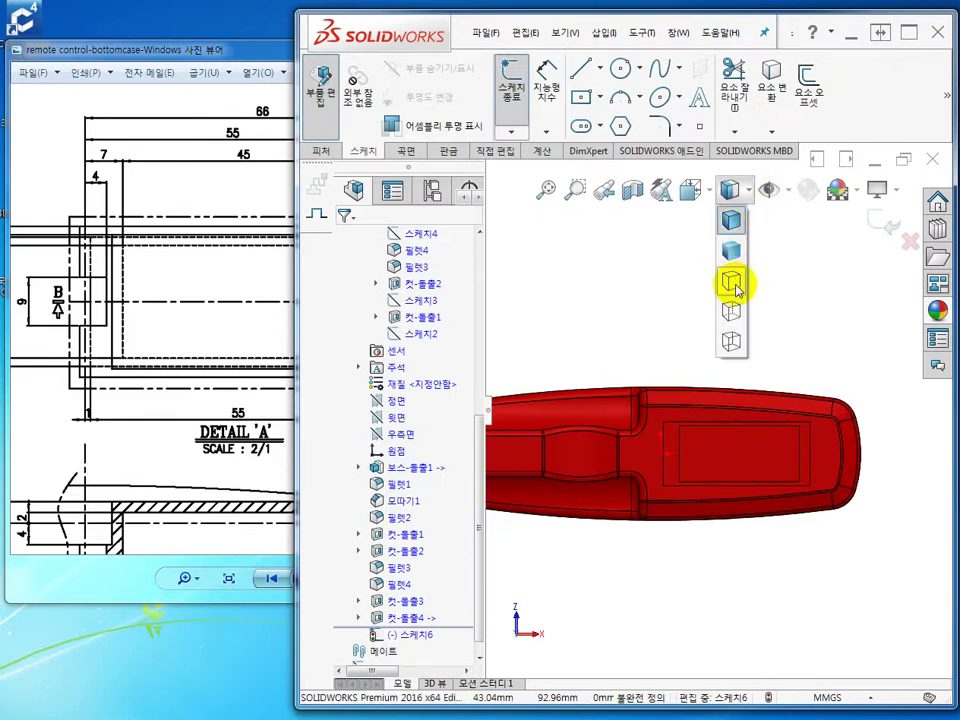
{"action": "left_click", "coordinate": [736, 286]}
{"action": "scroll", "coordinate": [880, 446], "scroll_direction": "up", "scroll_amount": 3}
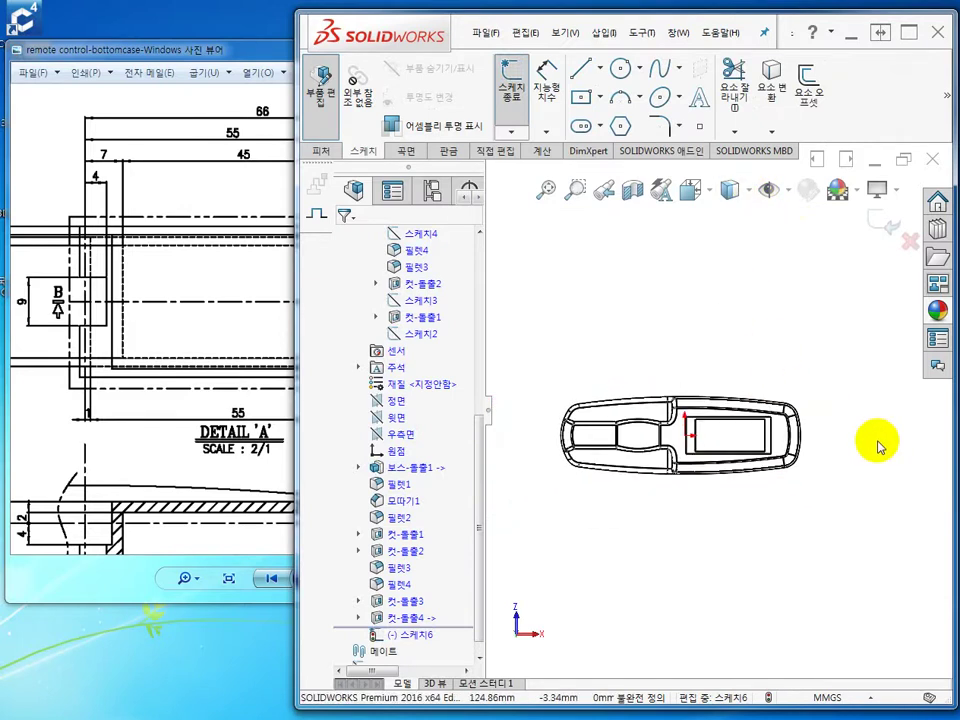
{"action": "scroll", "coordinate": [724, 472], "scroll_direction": "down", "scroll_amount": 6}
{"action": "scroll", "coordinate": [700, 462], "scroll_direction": "down", "scroll_amount": 3}
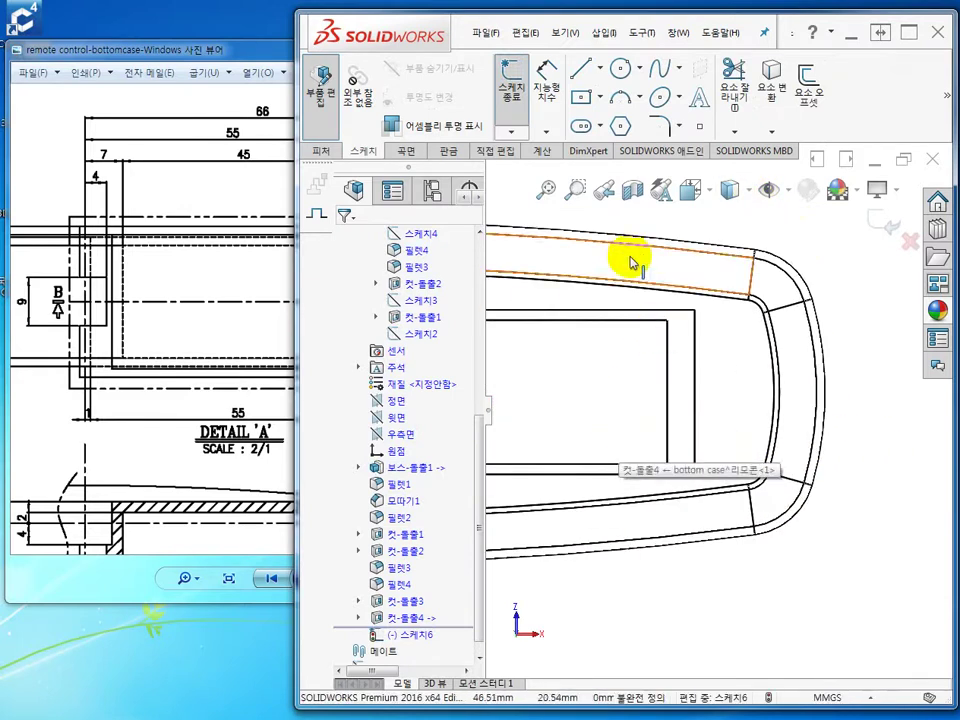
Step: Sketch a center rectangle about 29 by 13 mm, level with the origin and crossing the pocket edge nearest the case end
{"action": "left_click", "coordinate": [581, 99]}
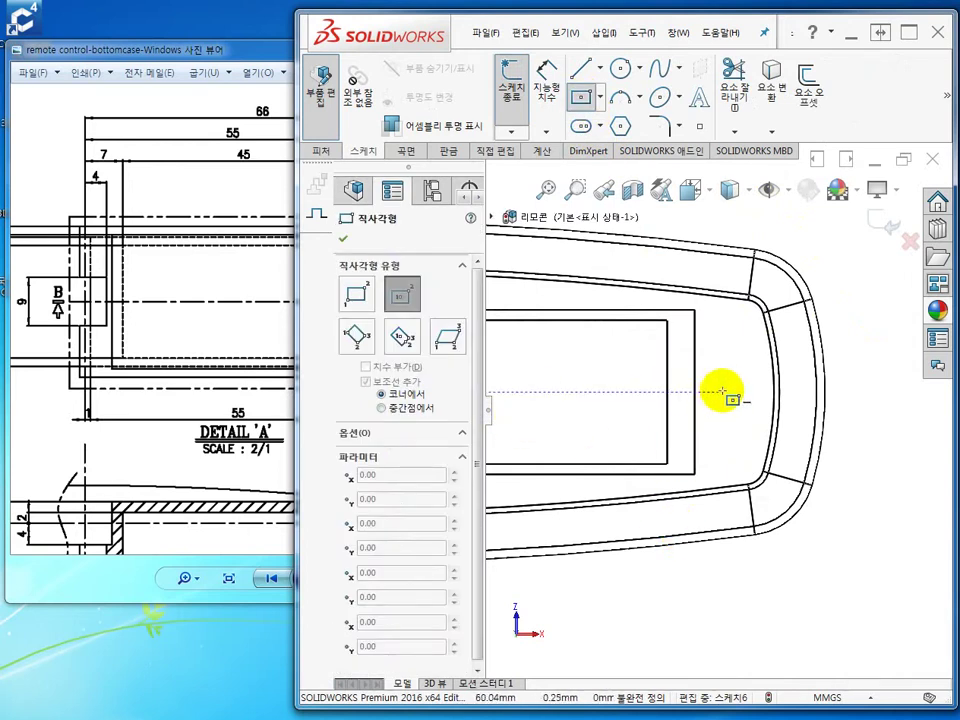
{"action": "left_click", "coordinate": [640, 392]}
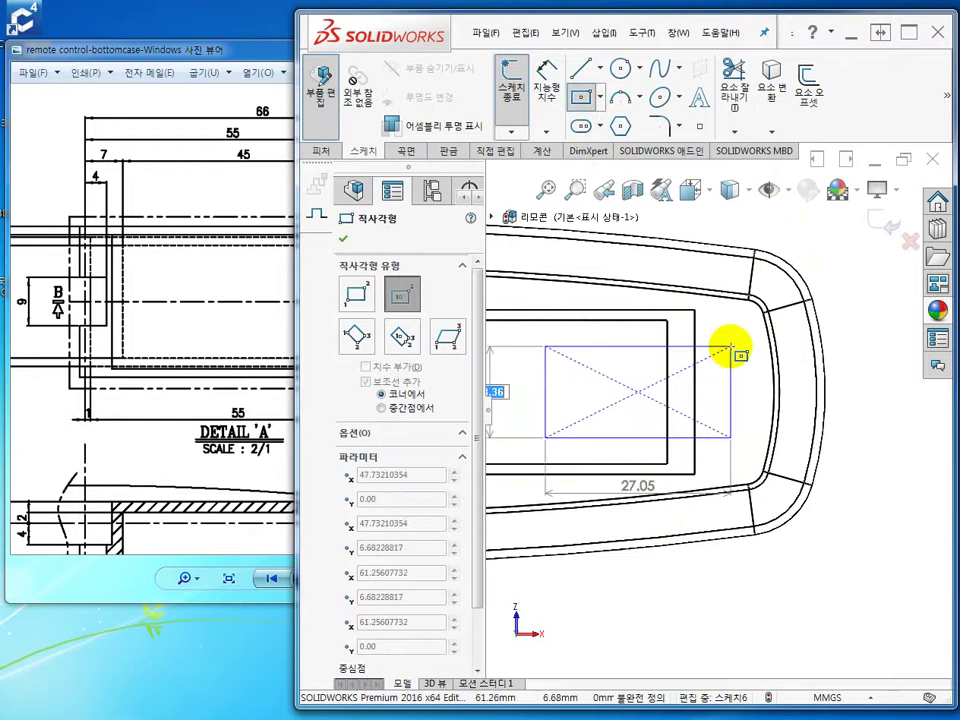
{"action": "left_click", "coordinate": [738, 348]}
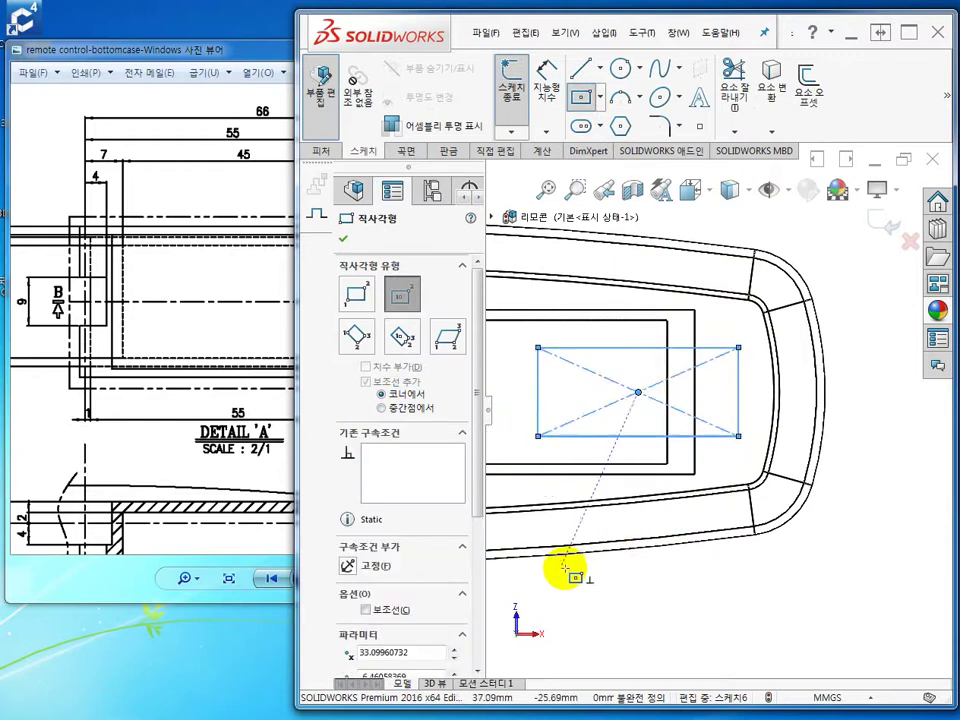
{"action": "key", "text": "Escape"}
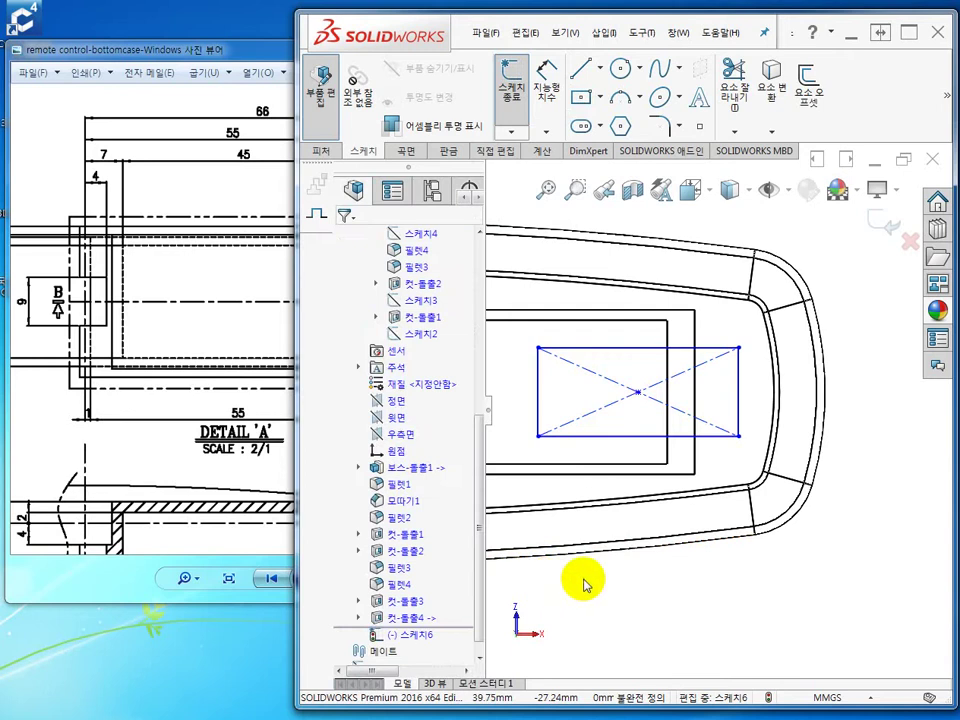
Step: Constrain the rectangle's center point to be horizontal with the origin
{"action": "scroll", "coordinate": [585, 574], "scroll_direction": "down", "scroll_amount": 2}
{"action": "scroll", "coordinate": [585, 574], "scroll_direction": "up", "scroll_amount": 4}
{"action": "scroll", "coordinate": [597, 540], "scroll_direction": "up", "scroll_amount": 1}
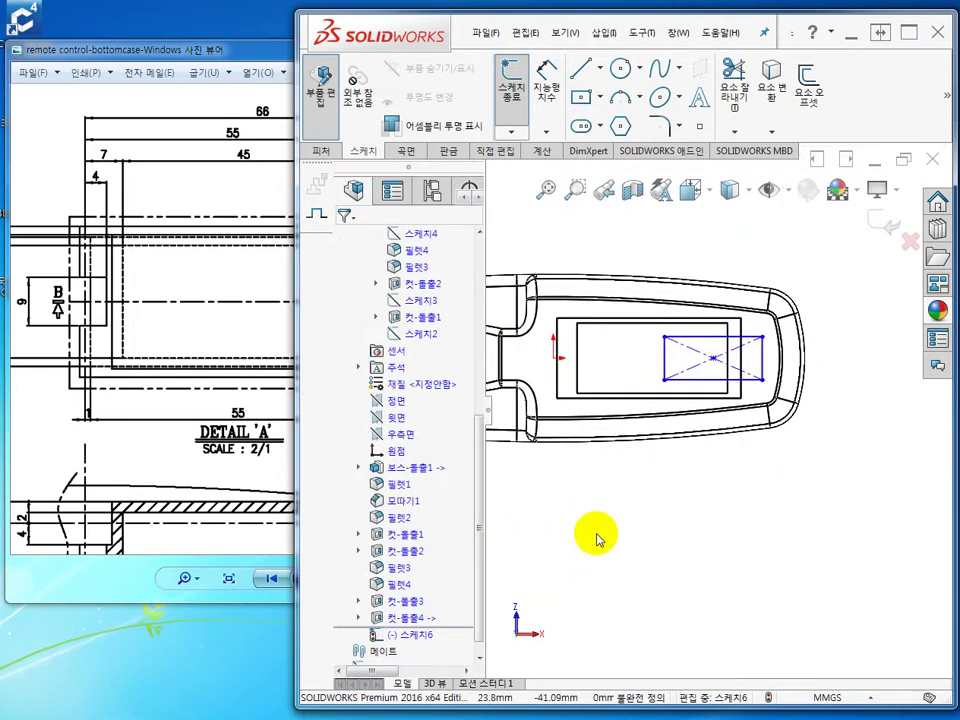
{"action": "left_click", "coordinate": [712, 358]}
{"action": "left_click", "coordinate": [554, 357], "text": "ctrl"}
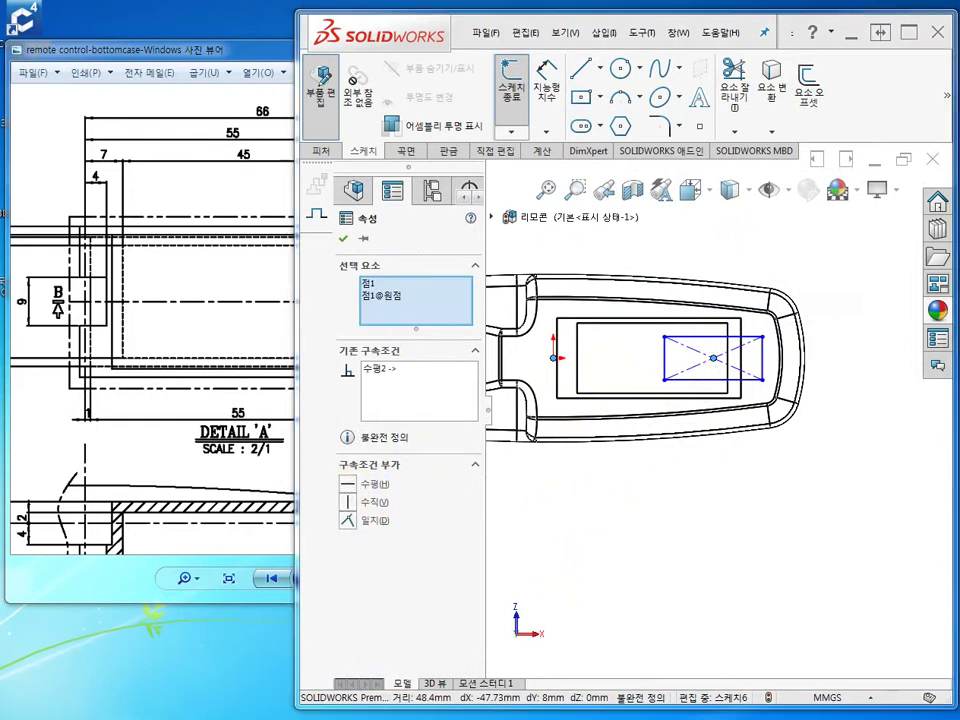
{"action": "left_click", "coordinate": [851, 361]}
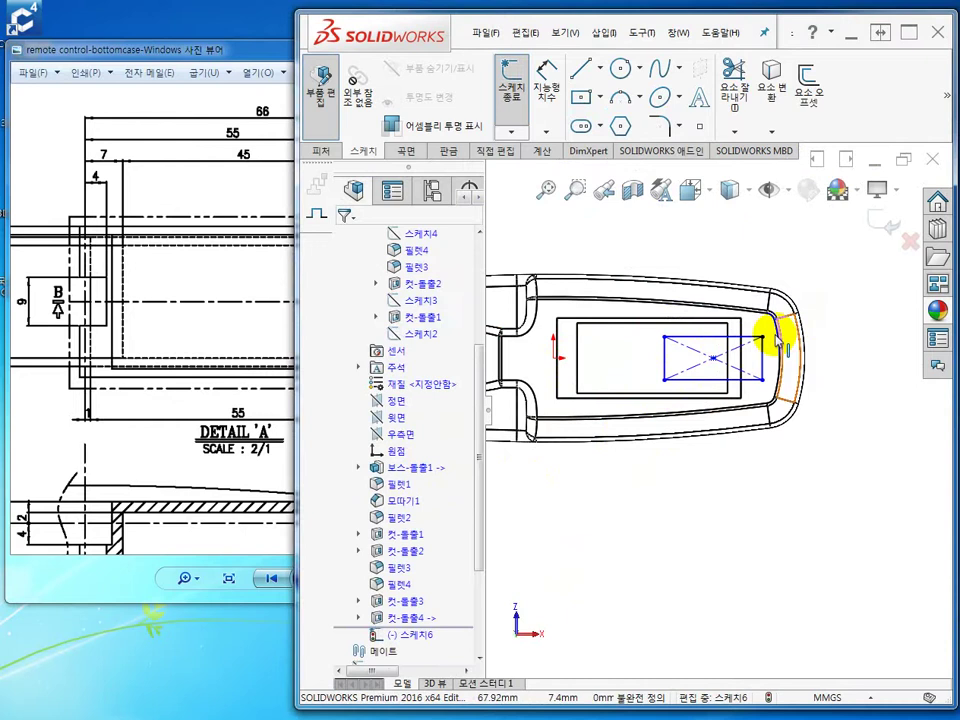
Step: Shorten the rectangle by moving its edge inside the battery pocket toward the rounded case end
{"action": "scroll", "coordinate": [750, 338], "scroll_direction": "down", "scroll_amount": 4}
{"action": "scroll", "coordinate": [726, 353], "scroll_direction": "down", "scroll_amount": 3}
{"action": "scroll", "coordinate": [775, 430], "scroll_direction": "up", "scroll_amount": 2}
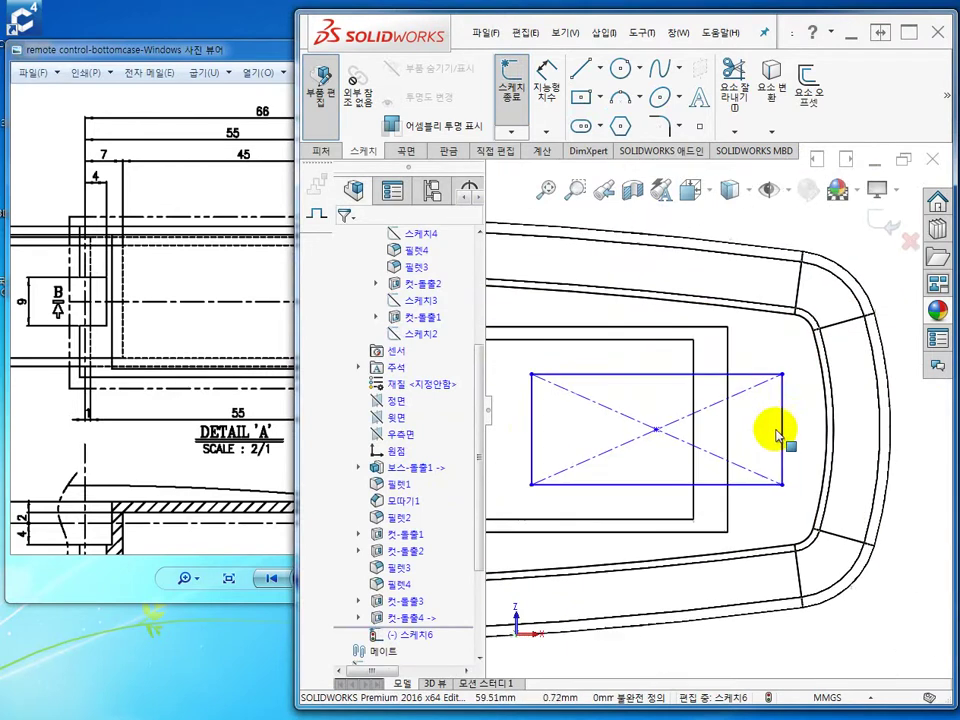
{"action": "left_click_drag", "start_coordinate": [531, 432], "coordinate": [626, 429]}
{"action": "left_click", "coordinate": [876, 608]}
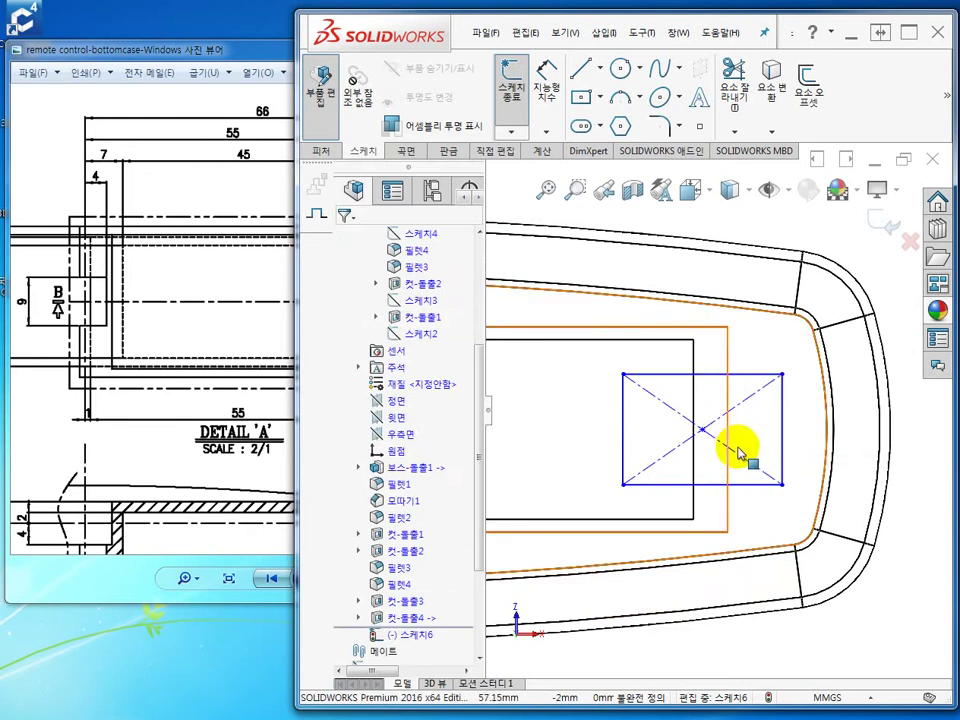
Step: Examine the clip recess next to the battery pocket in the bottom case drawing, both in the bottom view and in Detail 'A'
{"action": "left_click", "coordinate": [141, 301]}
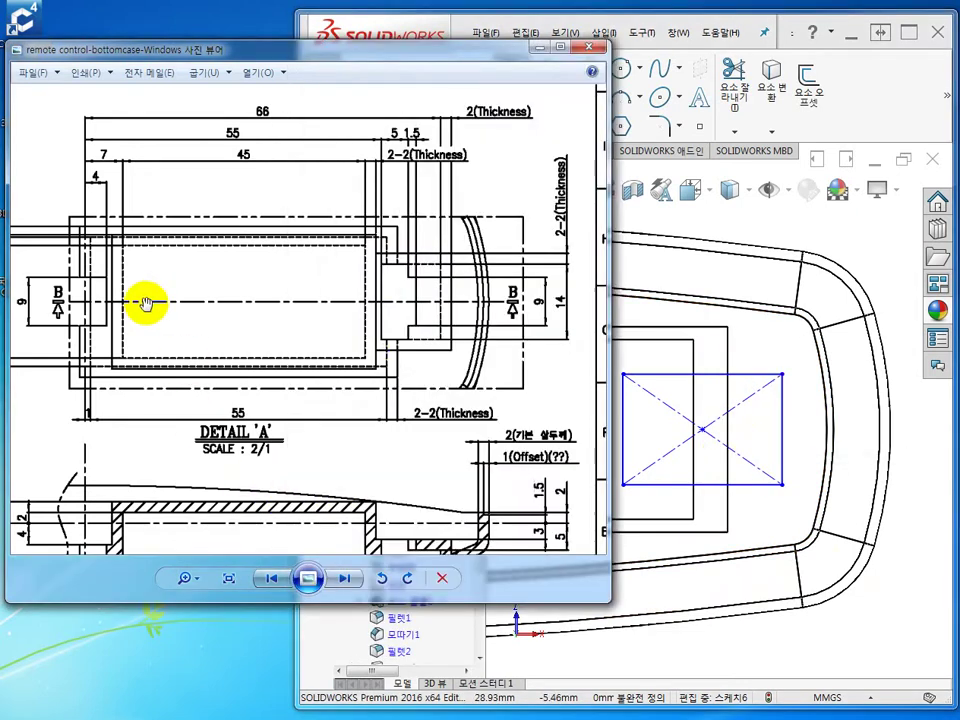
{"action": "mouse_move", "coordinate": [409, 347]}
{"action": "left_mouse_down"}
{"action": "mouse_move", "coordinate": [386, 399]}
{"action": "mouse_move", "coordinate": [364, 214]}
{"action": "left_mouse_up"}
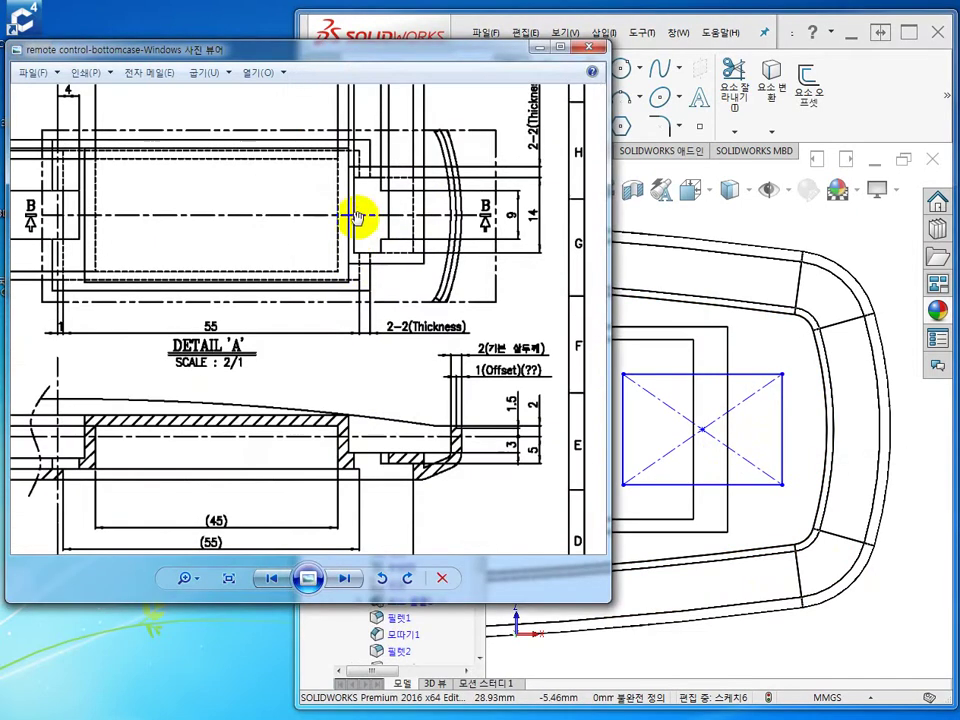
{"action": "mouse_move", "coordinate": [40, 446]}
{"action": "left_mouse_down"}
{"action": "mouse_move", "coordinate": [265, 370]}
{"action": "mouse_move", "coordinate": [418, 210]}
{"action": "left_mouse_up"}
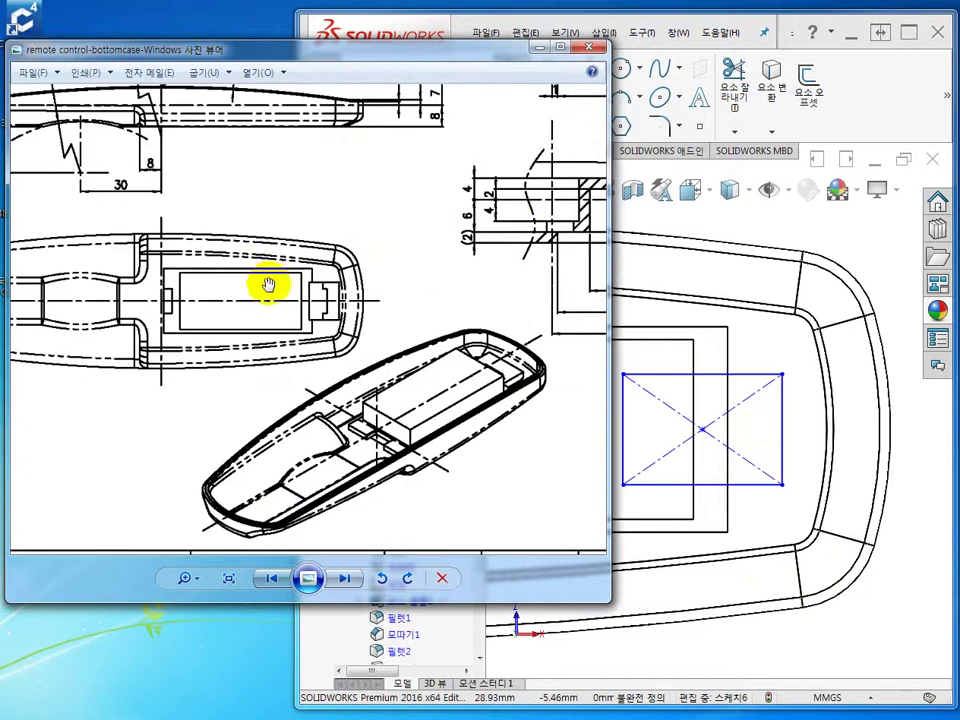
{"action": "mouse_move", "coordinate": [264, 285]}
{"action": "left_mouse_down"}
{"action": "mouse_move", "coordinate": [231, 356]}
{"action": "mouse_move", "coordinate": [297, 376]}
{"action": "mouse_move", "coordinate": [210, 311]}
{"action": "mouse_move", "coordinate": [231, 352]}
{"action": "left_mouse_up"}
{"action": "scroll", "coordinate": [295, 372], "scroll_direction": "up", "scroll_amount": 1}
{"action": "scroll", "coordinate": [289, 364], "scroll_direction": "up", "scroll_amount": 1}
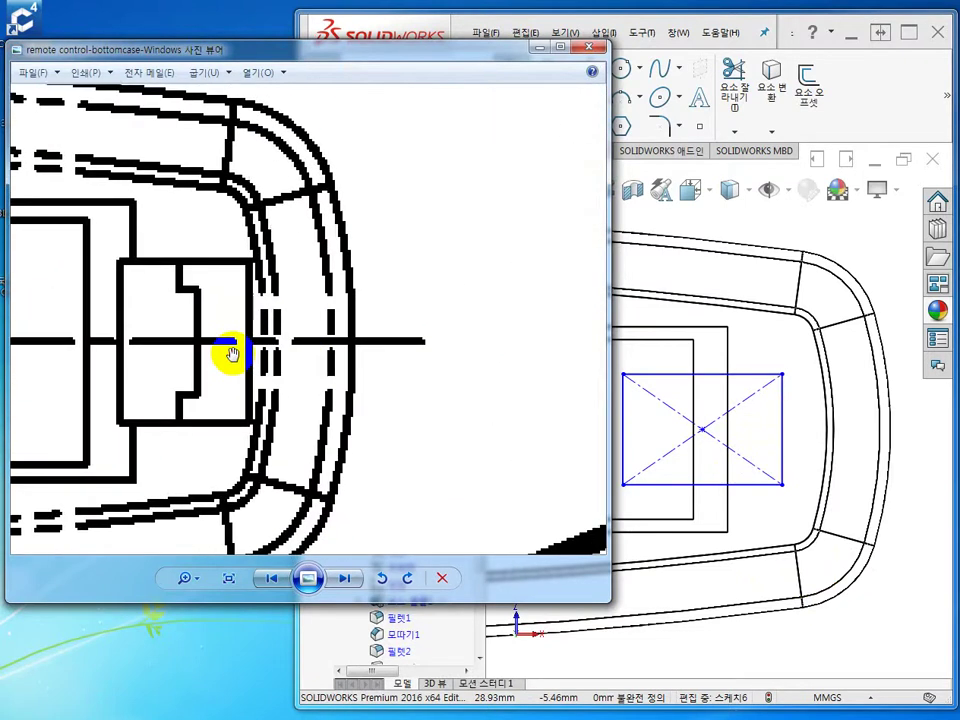
{"action": "scroll", "coordinate": [231, 352], "scroll_direction": "down", "scroll_amount": 1}
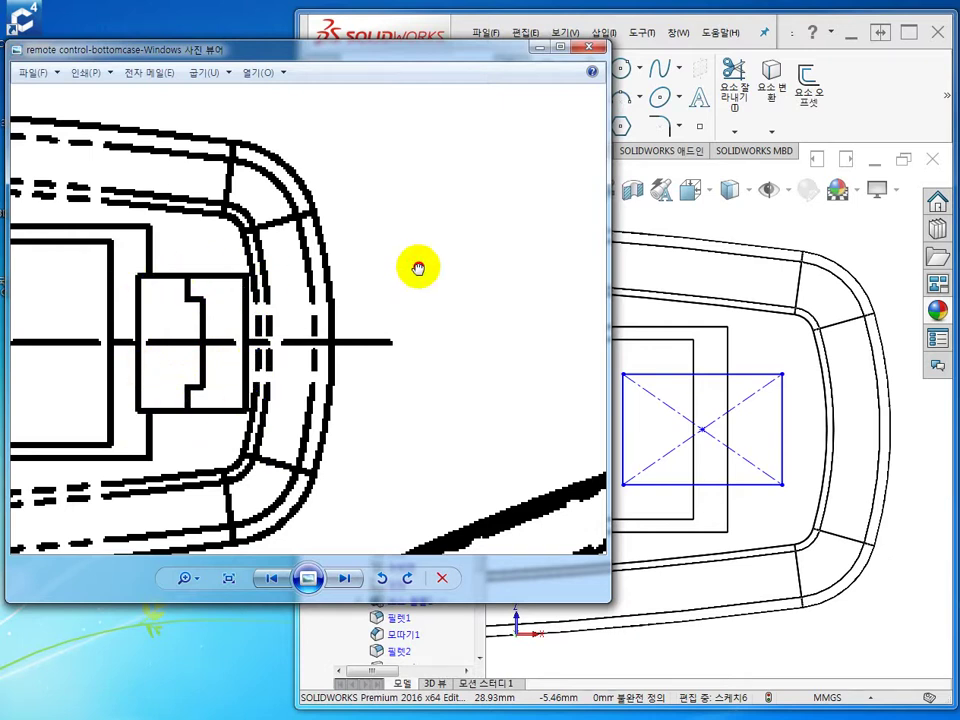
{"action": "left_click_drag", "start_coordinate": [490, 255], "coordinate": [118, 540]}
{"action": "mouse_move", "coordinate": [478, 320]}
{"action": "left_mouse_down"}
{"action": "mouse_move", "coordinate": [41, 448]}
{"action": "mouse_move", "coordinate": [25, 483]}
{"action": "mouse_move", "coordinate": [143, 428]}
{"action": "left_mouse_up"}
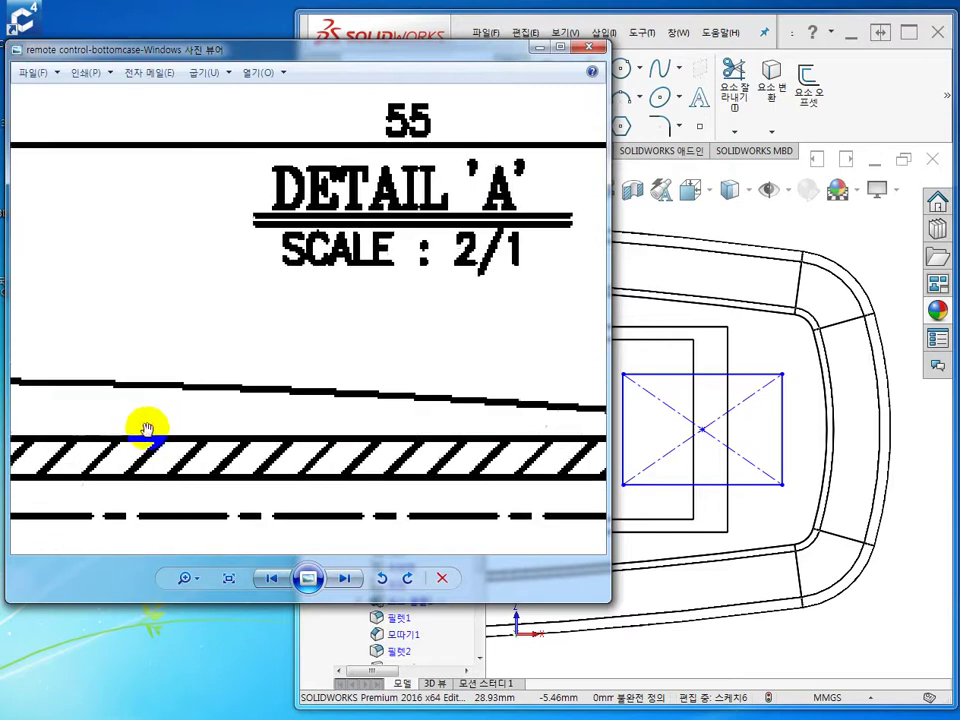
{"action": "scroll", "coordinate": [236, 407], "scroll_direction": "down", "scroll_amount": 3}
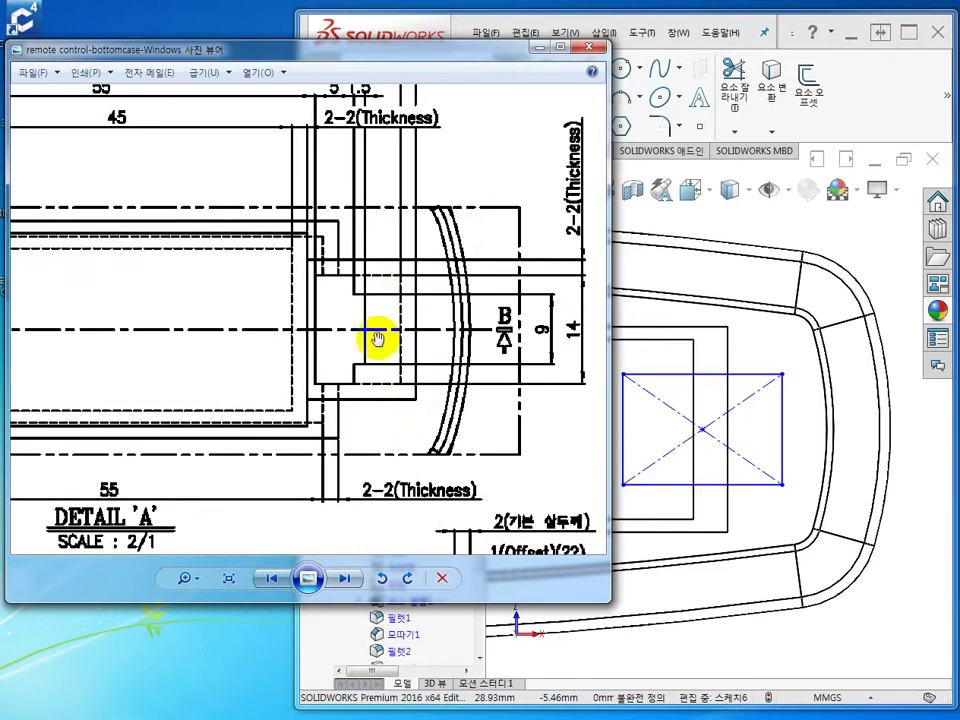
{"action": "left_click_drag", "start_coordinate": [377, 339], "coordinate": [377, 364]}
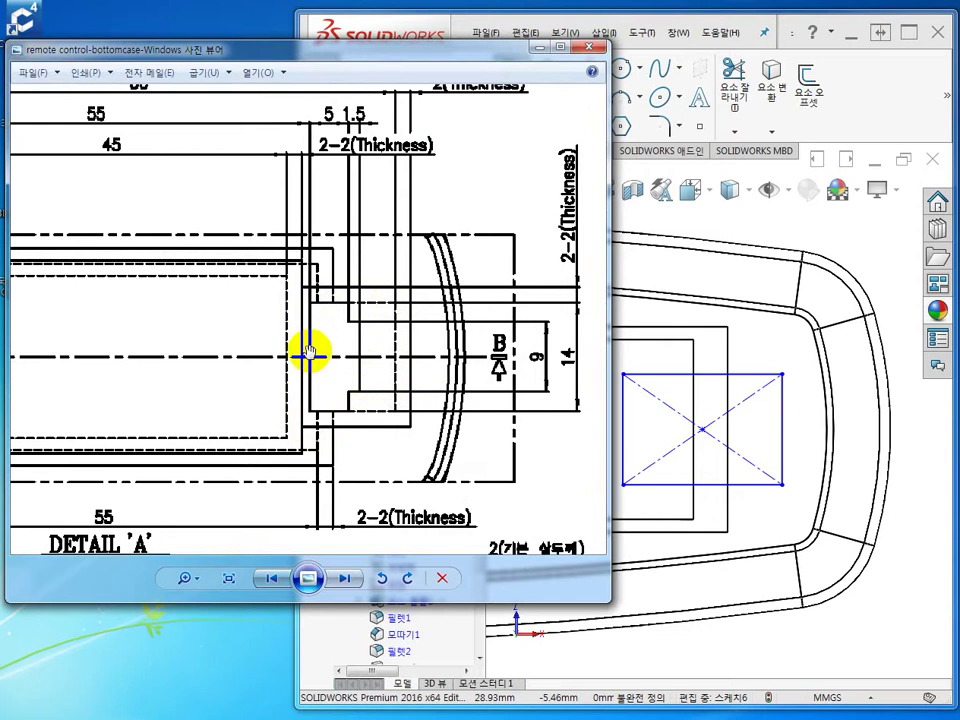
Step: Dimension the short edge of the clip recess rectangle nearest the rounded case end to 14 mm, following Detail 'A'
{"action": "mouse_move", "coordinate": [328, 336]}
{"action": "left_mouse_down"}
{"action": "mouse_move", "coordinate": [242, 327]}
{"action": "mouse_move", "coordinate": [163, 343]}
{"action": "left_mouse_up"}
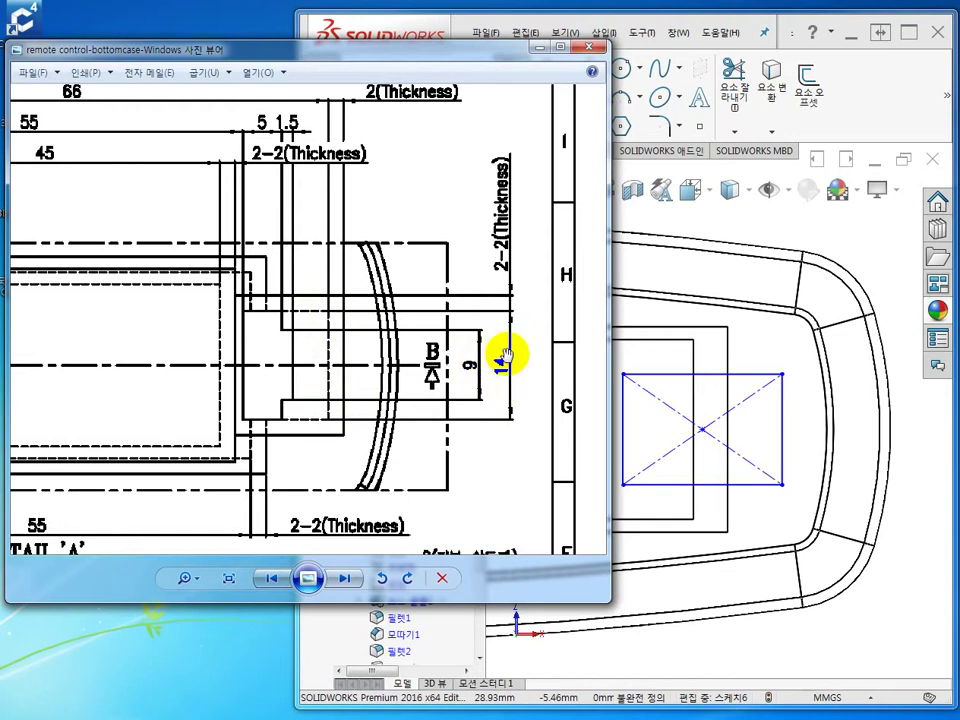
{"action": "mouse_move", "coordinate": [315, 330]}
{"action": "left_mouse_down"}
{"action": "mouse_move", "coordinate": [317, 364]}
{"action": "mouse_move", "coordinate": [349, 404]}
{"action": "left_mouse_up"}
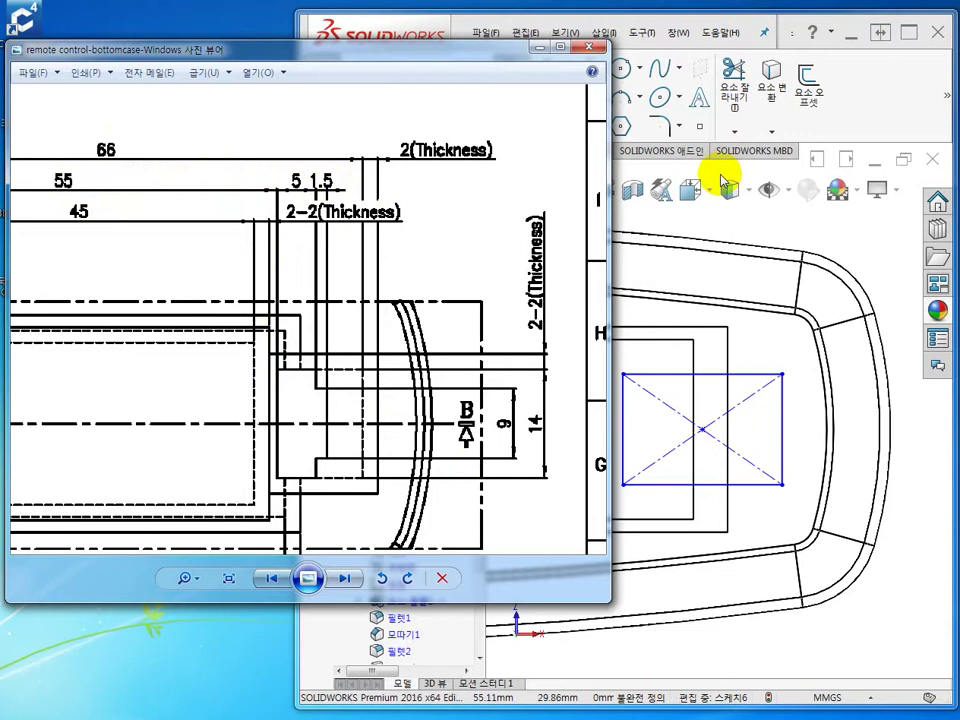
{"action": "left_click", "coordinate": [833, 239]}
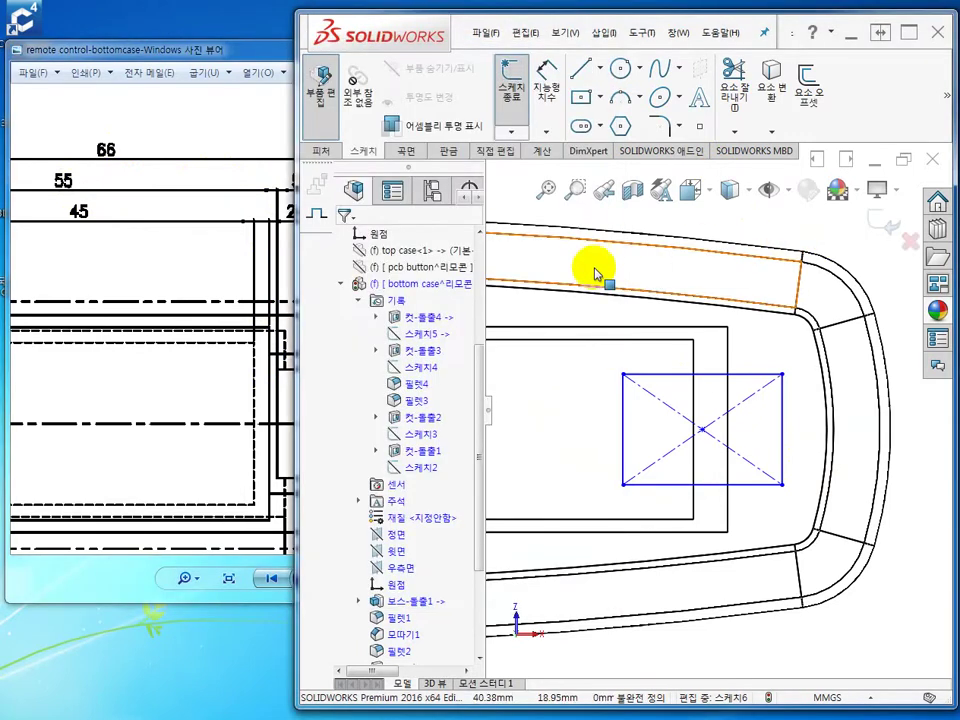
{"action": "left_click", "coordinate": [553, 103]}
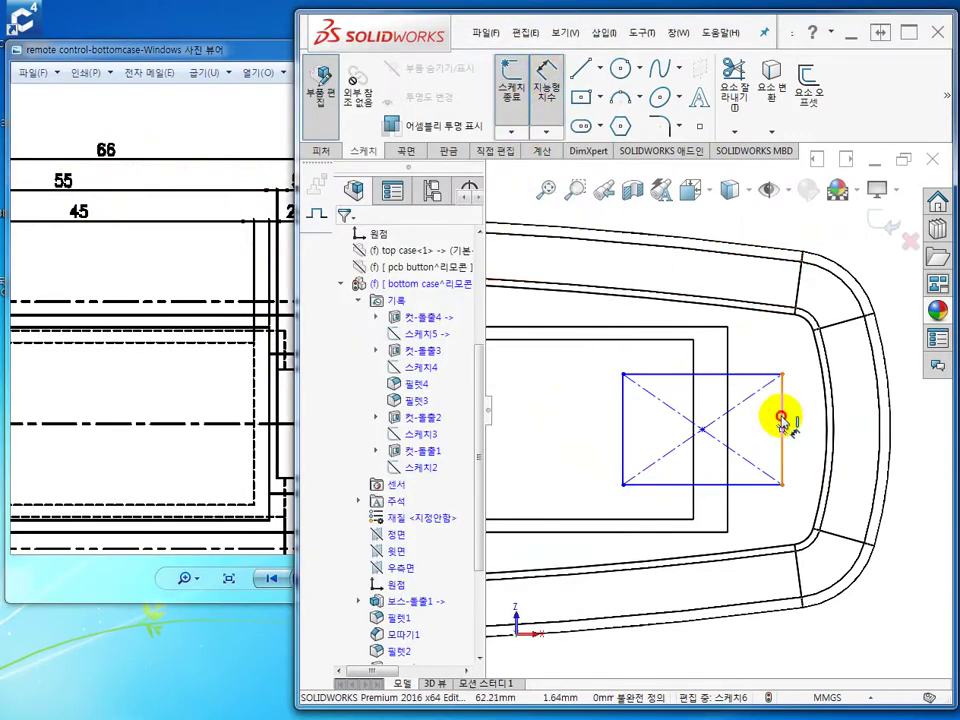
{"action": "left_click", "coordinate": [783, 425]}
{"action": "left_click", "coordinate": [848, 440]}
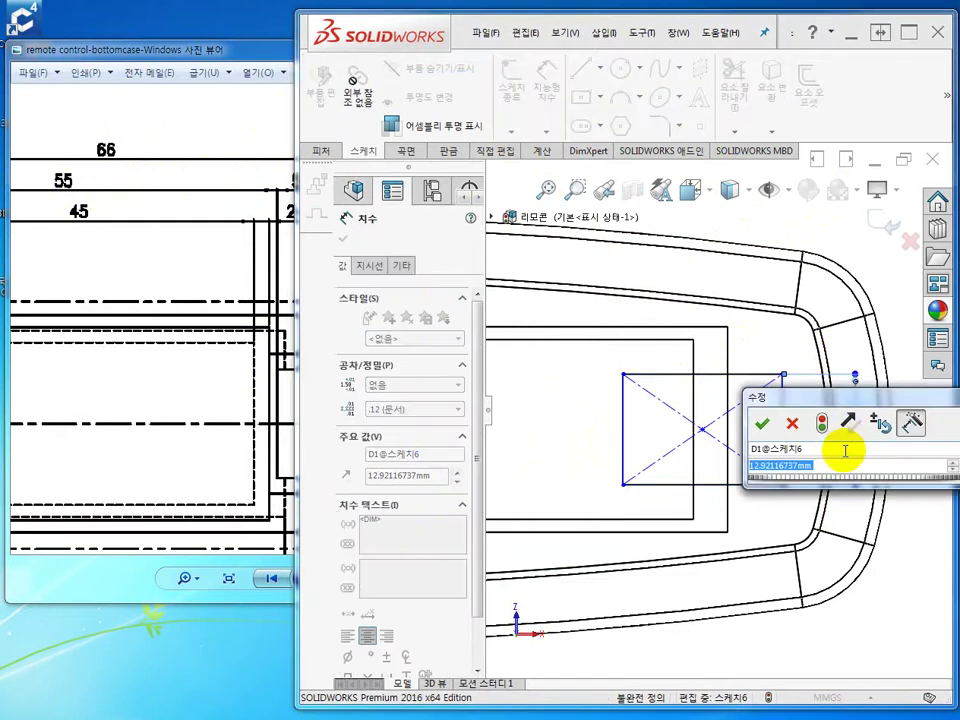
{"action": "type", "text": "1"}
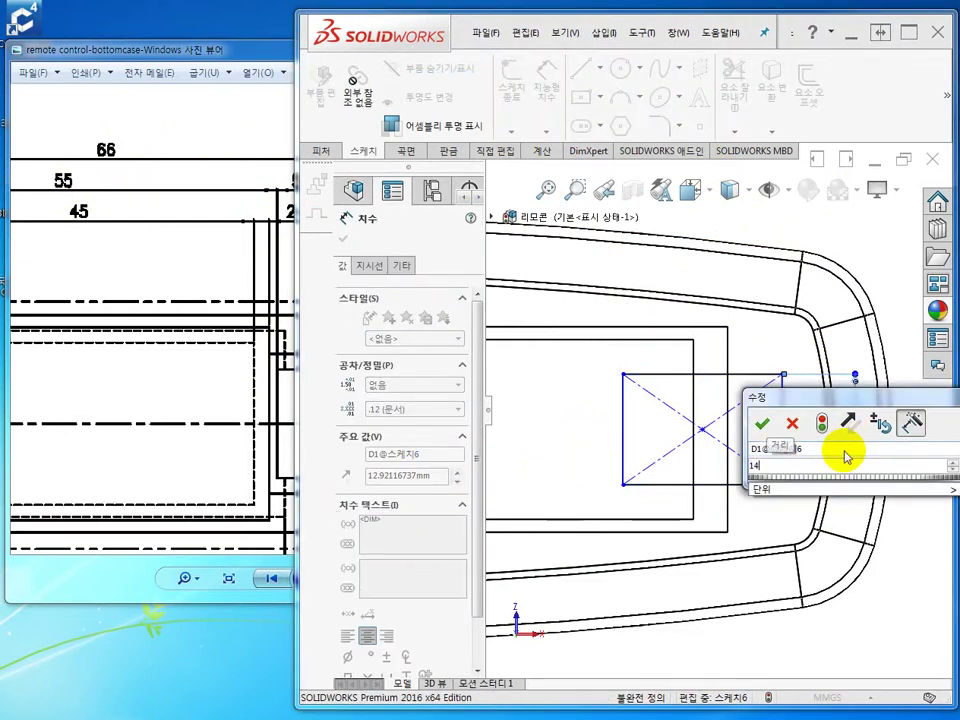
{"action": "type", "text": "4"}
{"action": "key", "text": "Return"}
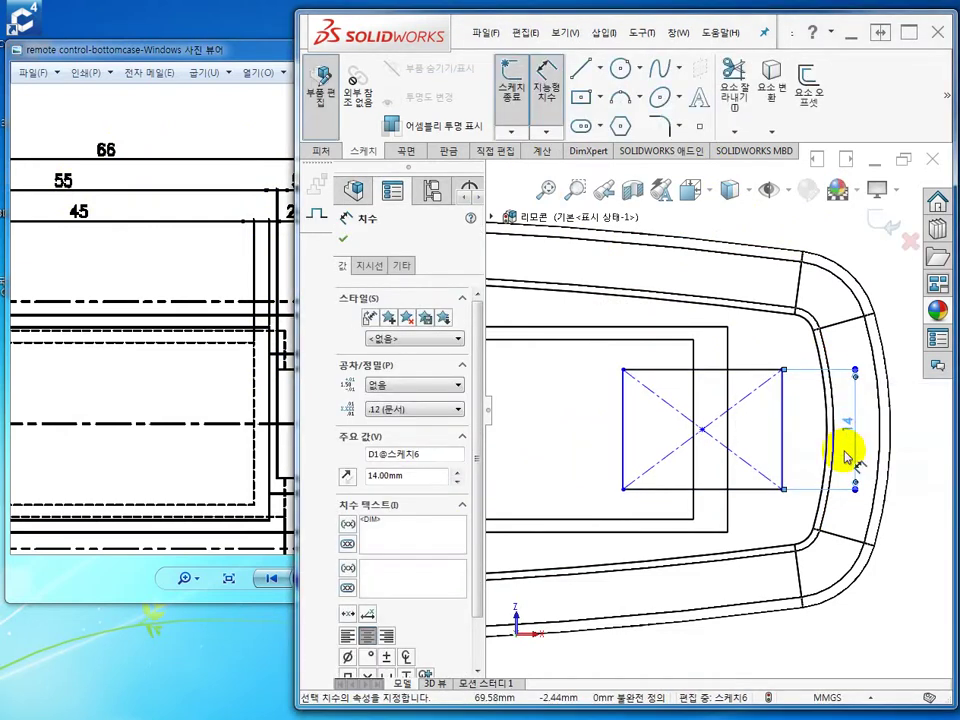
Step: Dimension the rectangle's edge nearest the rounded case end at 66 mm from the origin
{"action": "scroll", "coordinate": [744, 450], "scroll_direction": "down", "scroll_amount": 3}
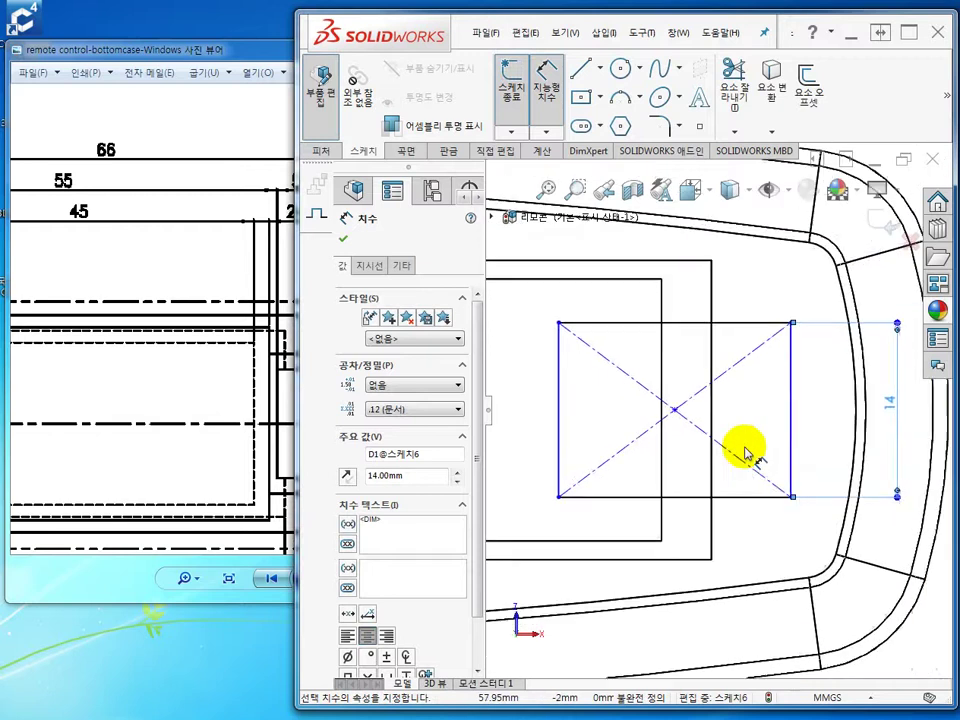
{"action": "scroll", "coordinate": [744, 452], "scroll_direction": "up", "scroll_amount": 2}
{"action": "scroll", "coordinate": [765, 418], "scroll_direction": "up", "scroll_amount": 2}
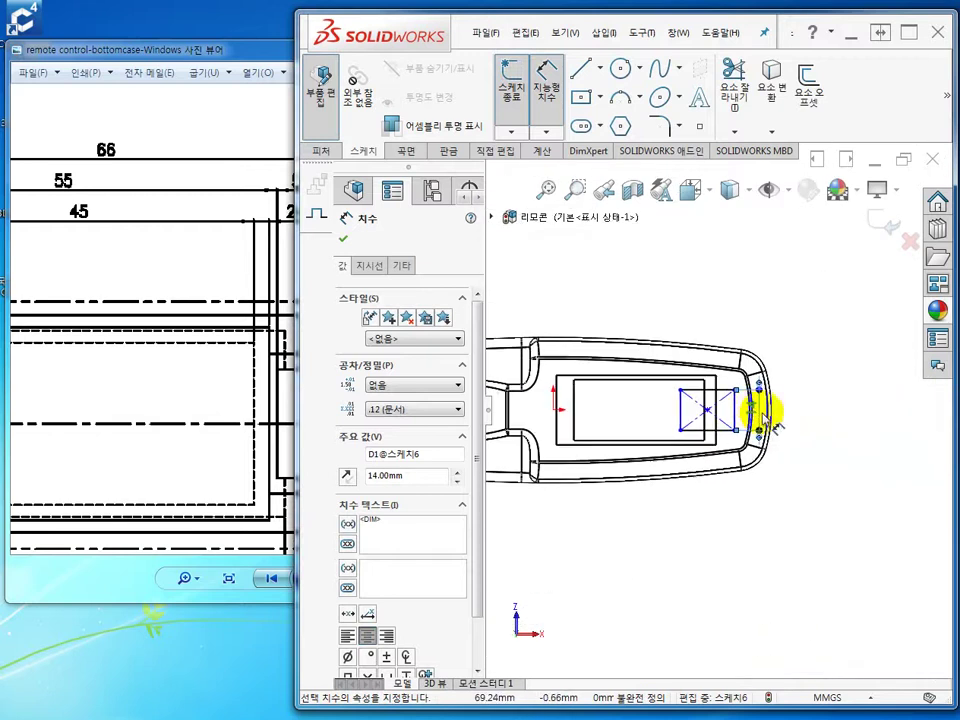
{"action": "scroll", "coordinate": [745, 410], "scroll_direction": "down", "scroll_amount": 3}
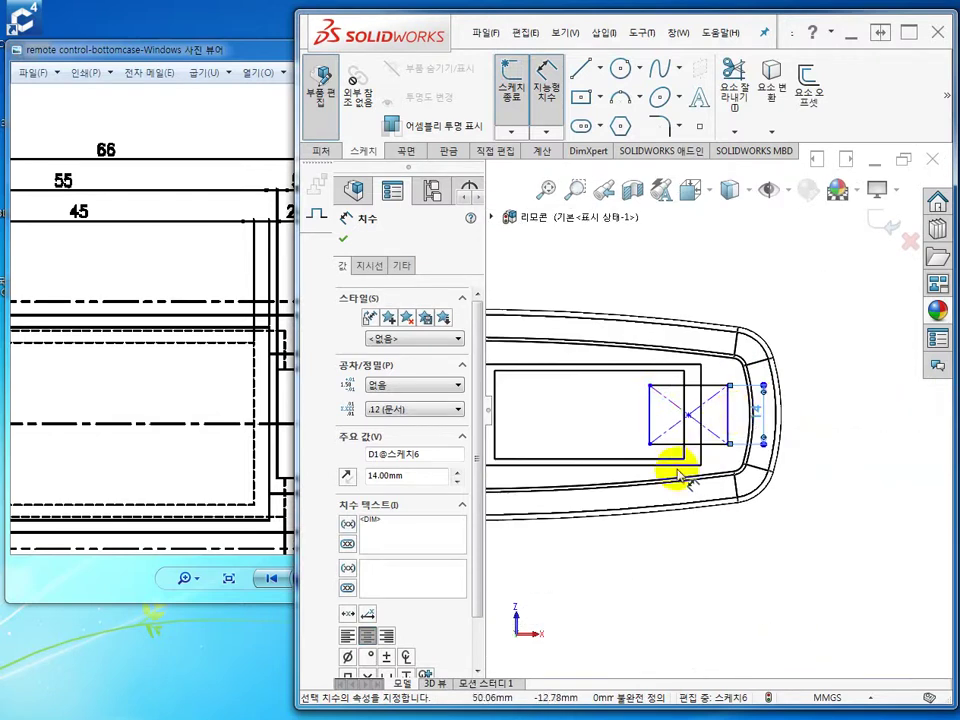
{"action": "middle_click_drag", "start_coordinate": [669, 484], "coordinate": [737, 491], "text": "ctrl"}
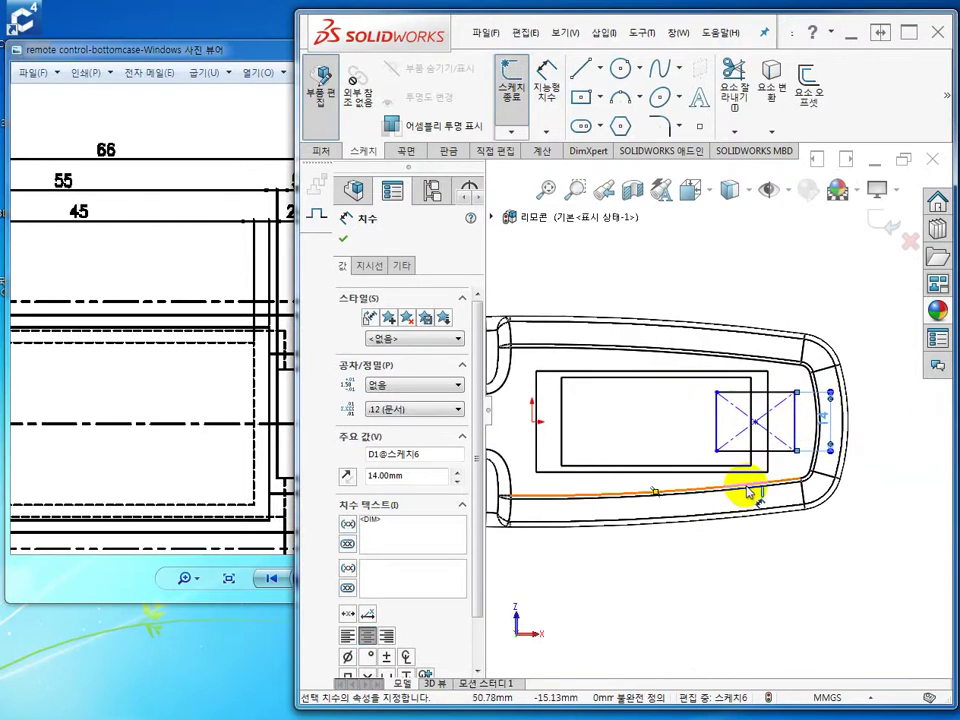
{"action": "left_click", "coordinate": [797, 405]}
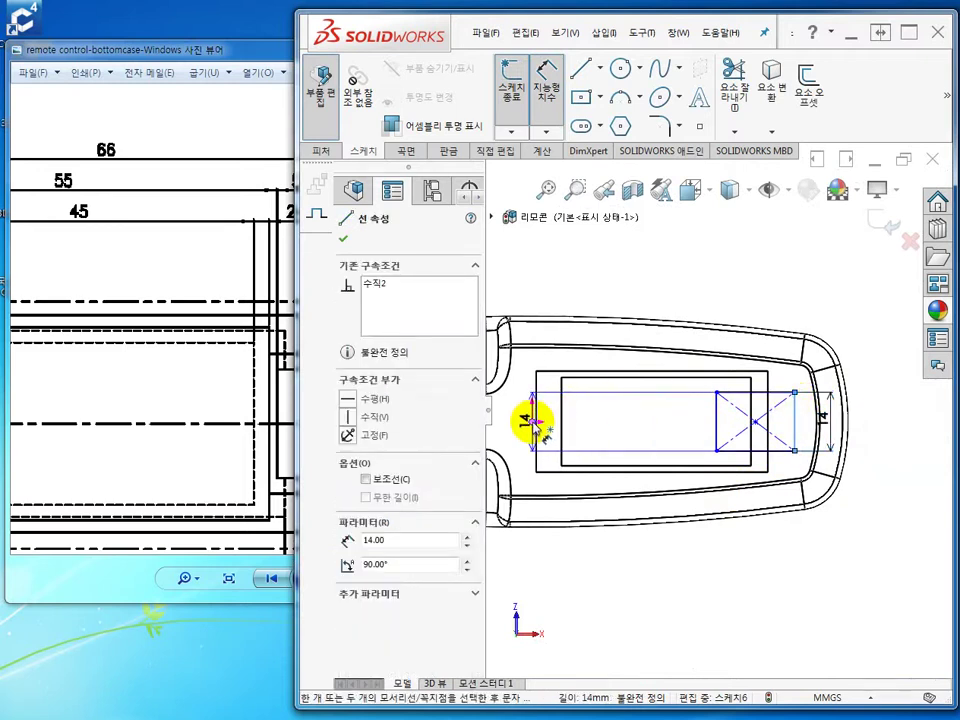
{"action": "left_click", "coordinate": [532, 415]}
{"action": "left_click", "coordinate": [656, 270]}
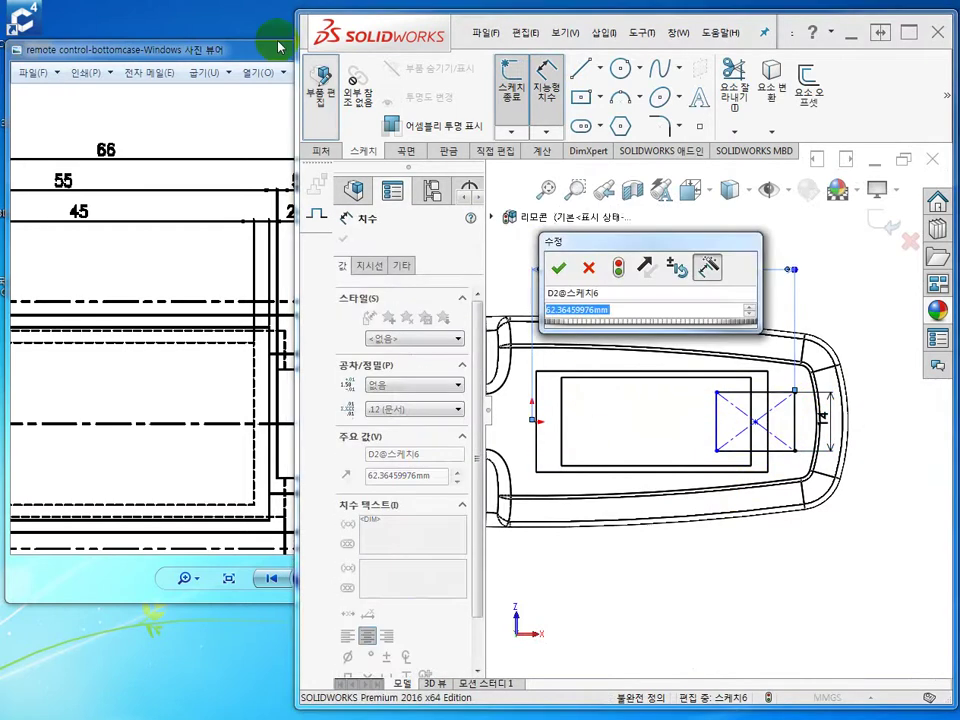
{"action": "left_click", "coordinate": [107, 148]}
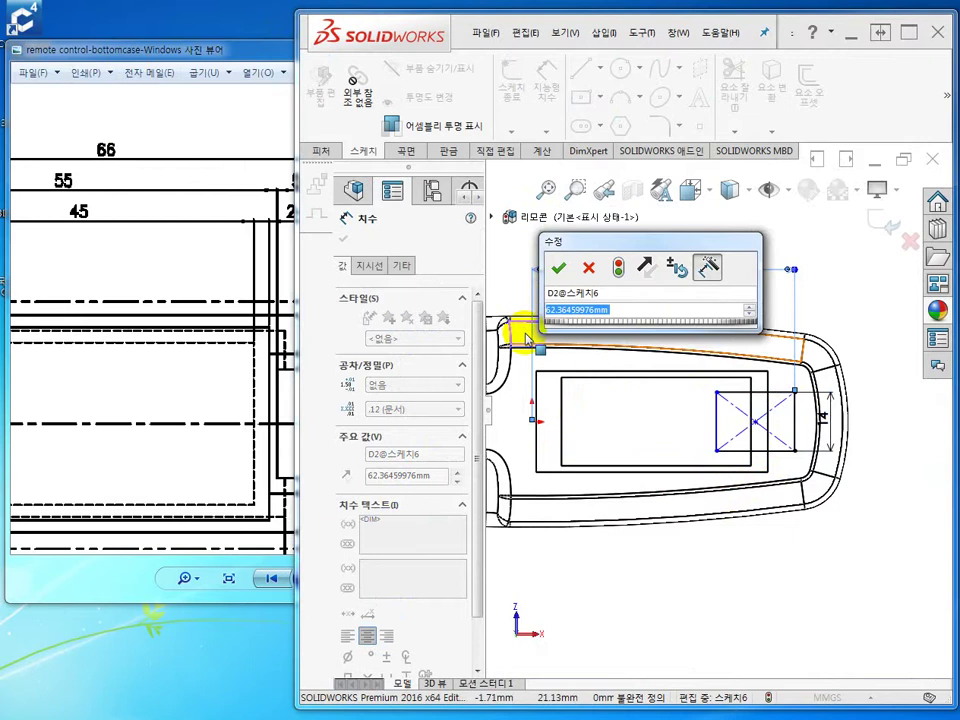
{"action": "type", "text": "66"}
{"action": "key", "text": "Return"}
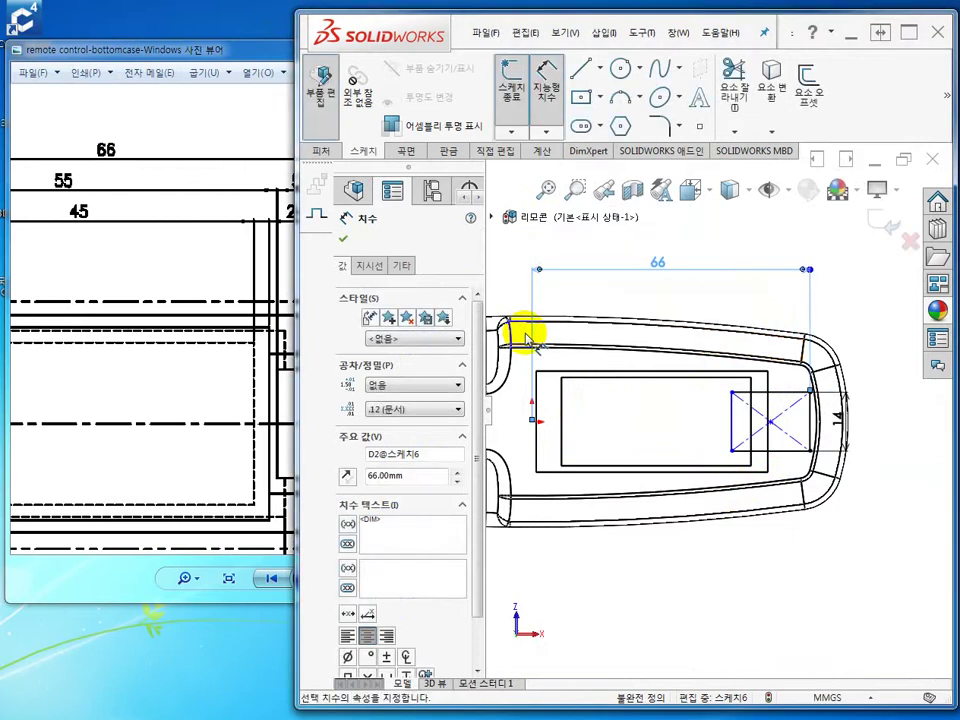
Step: Dimension the rectangle's edge on the battery pocket side at 55 mm from the origin
{"action": "left_click", "coordinate": [733, 416]}
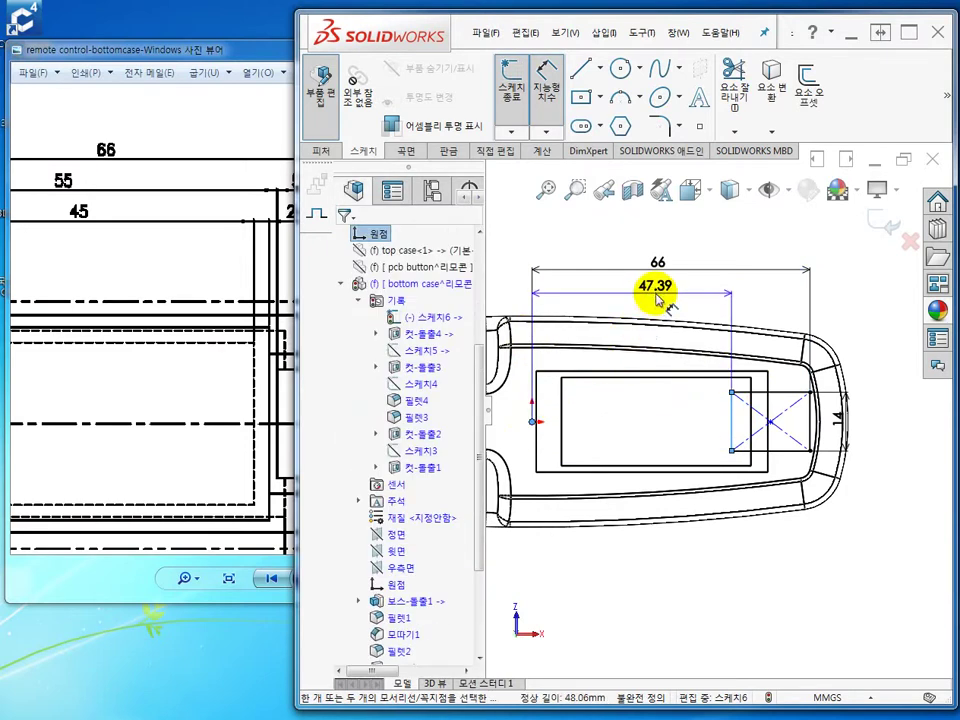
{"action": "left_click", "coordinate": [655, 296]}
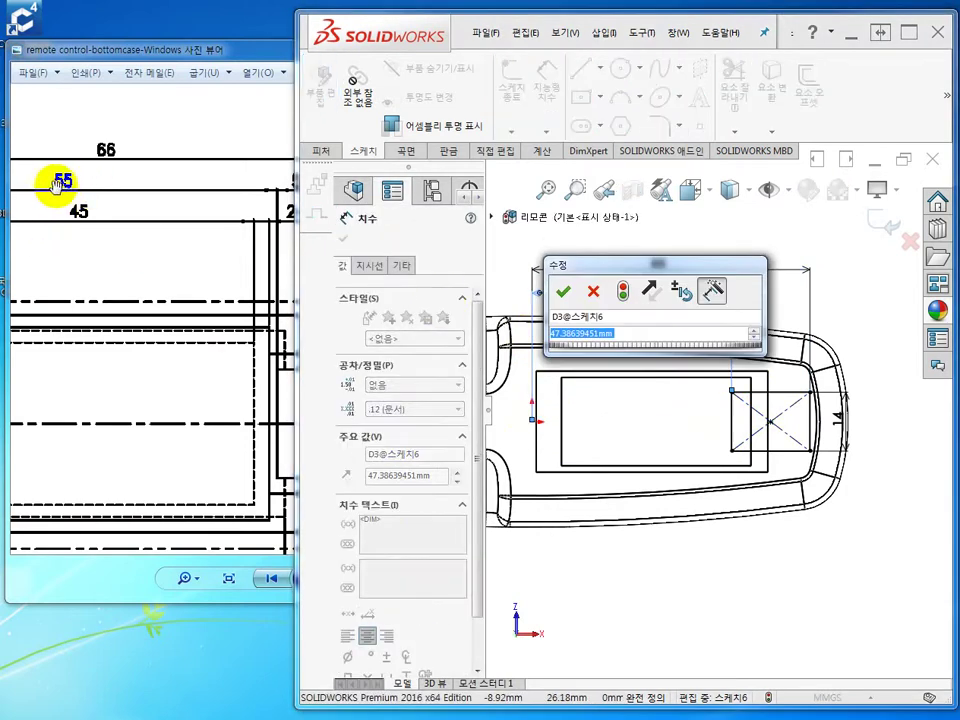
{"action": "type", "text": "5"}
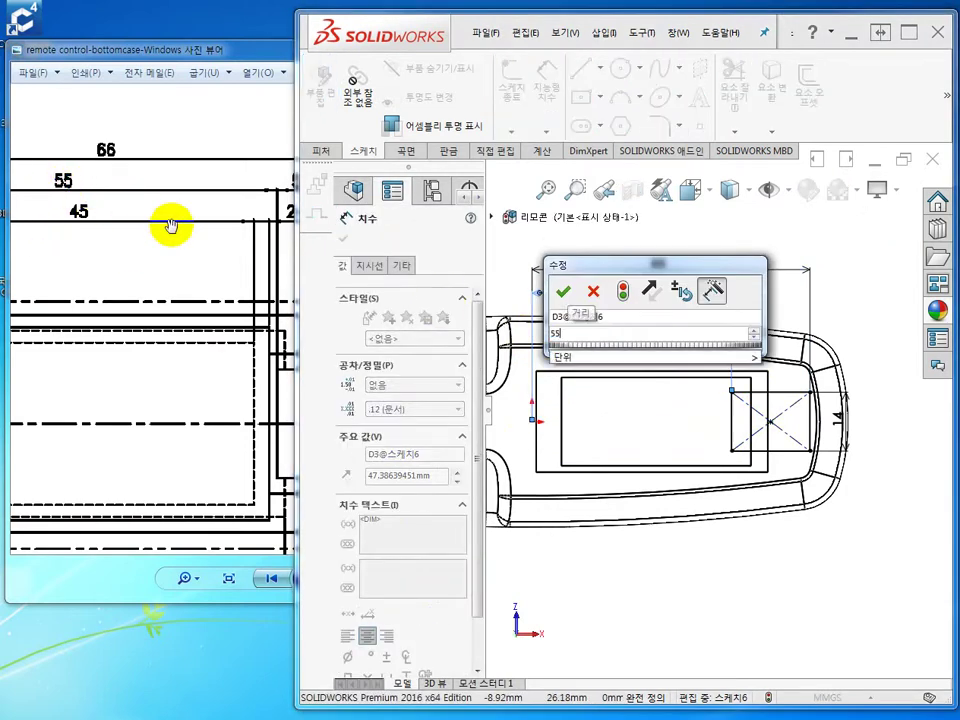
{"action": "type", "text": "5"}
{"action": "key", "text": "Return"}
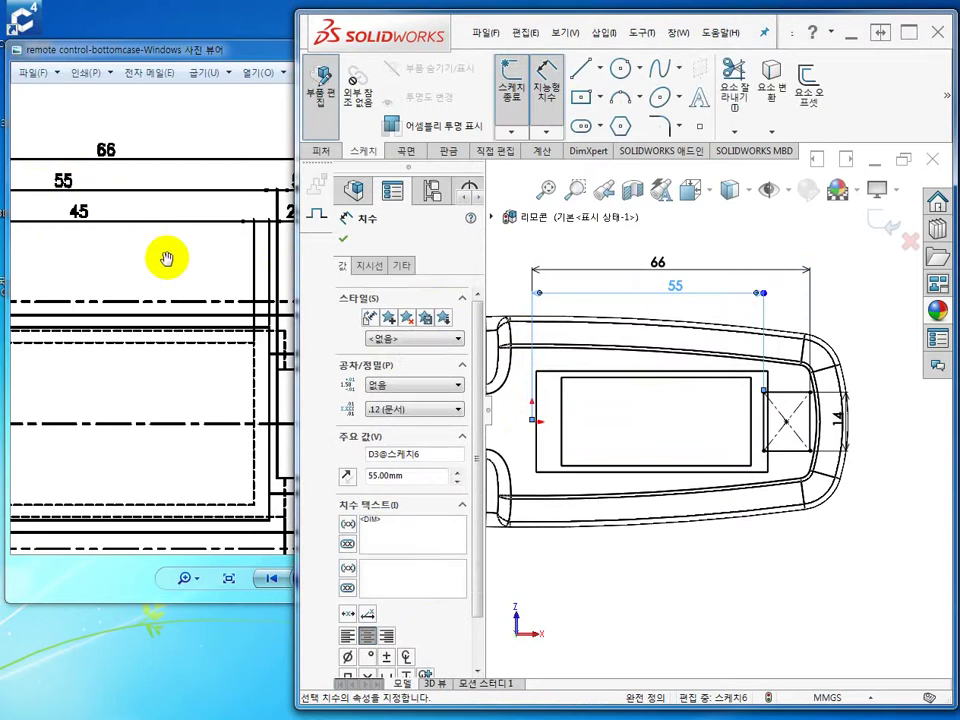
{"action": "left_click", "coordinate": [166, 259]}
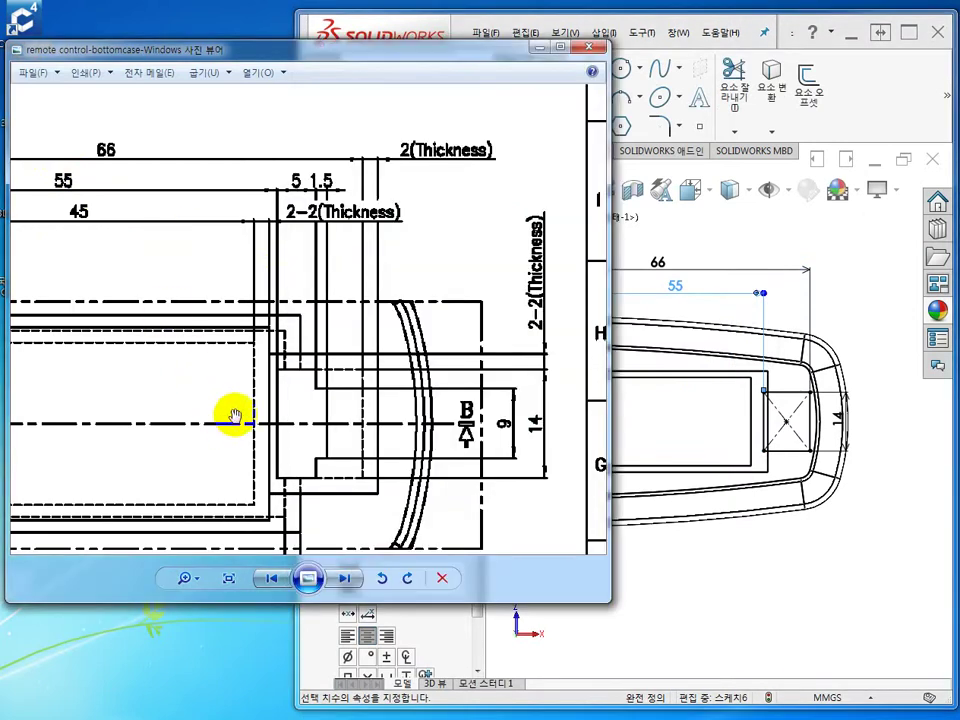
{"action": "left_click", "coordinate": [810, 274]}
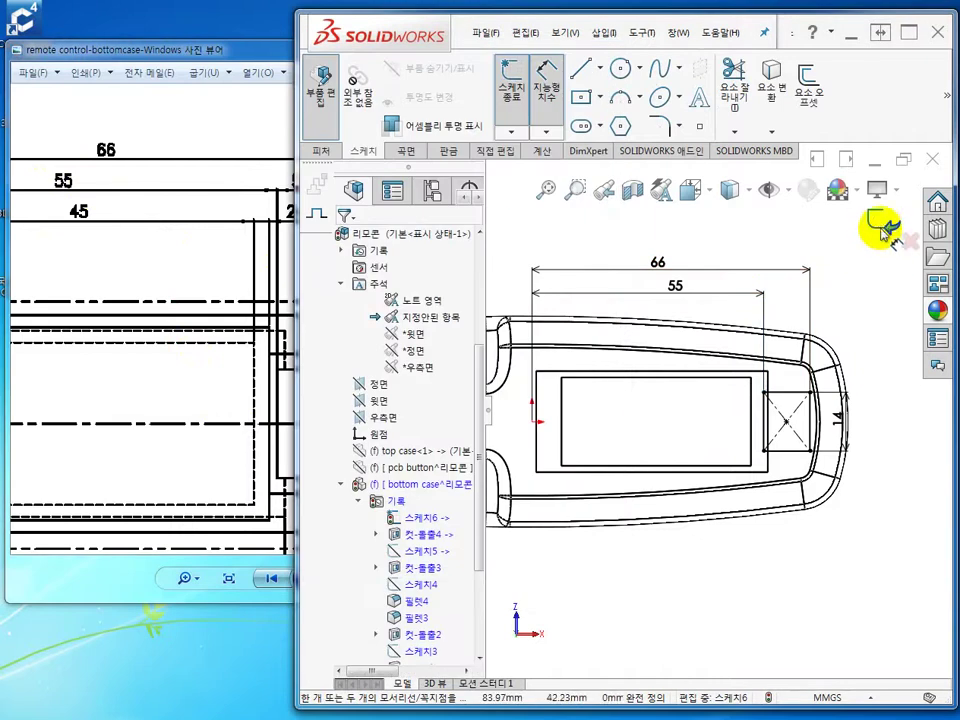
Step: Finish the clip recess sketch and display the bottom case shaded with edges
{"action": "left_click", "coordinate": [880, 222]}
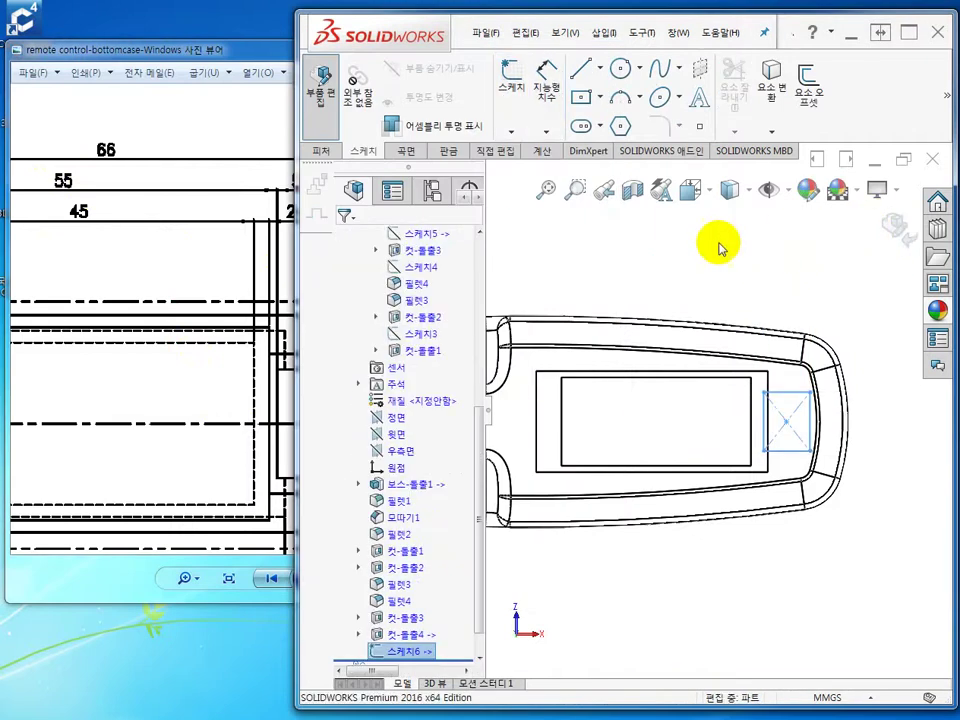
{"action": "middle_click_drag", "start_coordinate": [660, 263], "coordinate": [632, 380]}
{"action": "left_click", "coordinate": [789, 191]}
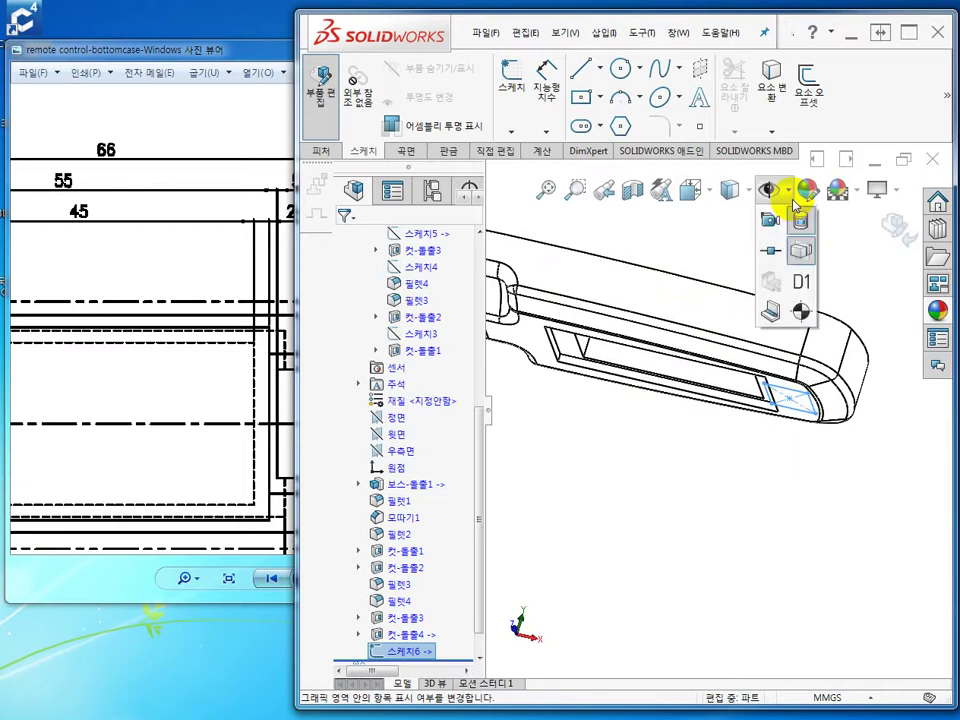
{"action": "left_click", "coordinate": [746, 191]}
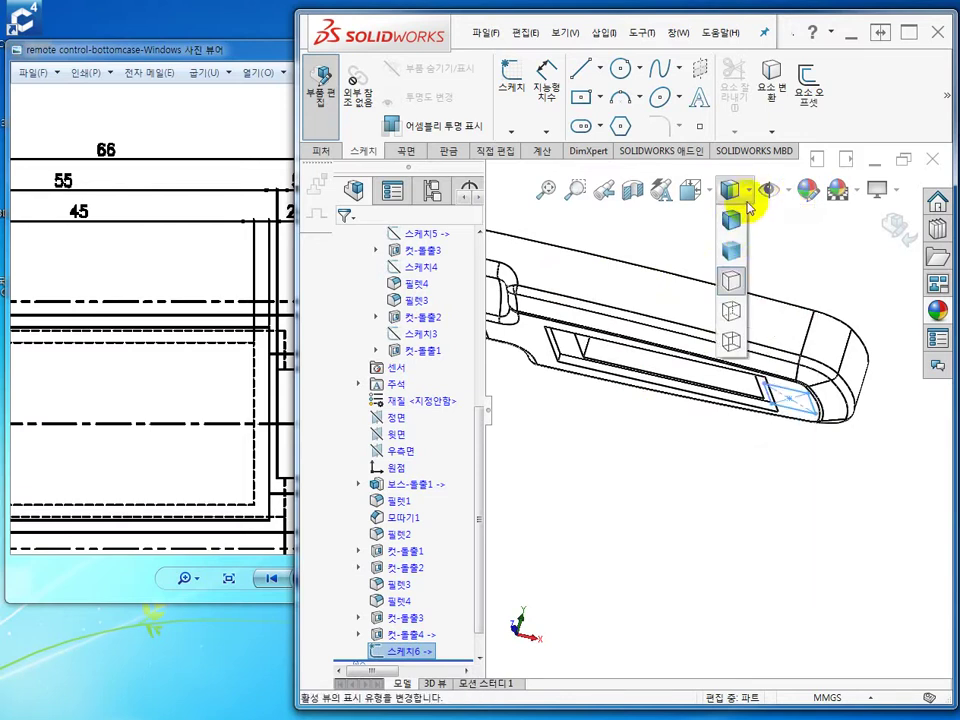
{"action": "left_click", "coordinate": [735, 226]}
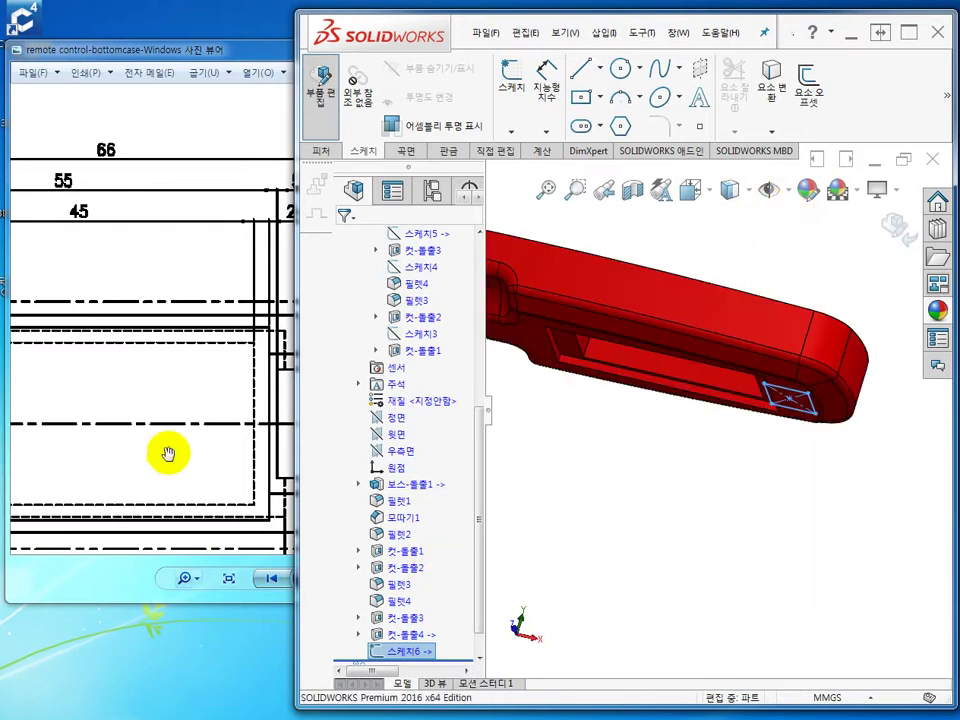
Step: Cut the clip recess rectangle 3 mm deep into the bottom case with a blind Extruded Cut, consulting Section B-B in the drawing
{"action": "mouse_move", "coordinate": [168, 454]}
{"action": "left_mouse_down"}
{"action": "mouse_move", "coordinate": [39, 409]}
{"action": "mouse_move", "coordinate": [182, 394]}
{"action": "mouse_move", "coordinate": [312, 278]}
{"action": "left_mouse_up"}
{"action": "left_click_drag", "start_coordinate": [385, 446], "coordinate": [291, 232]}
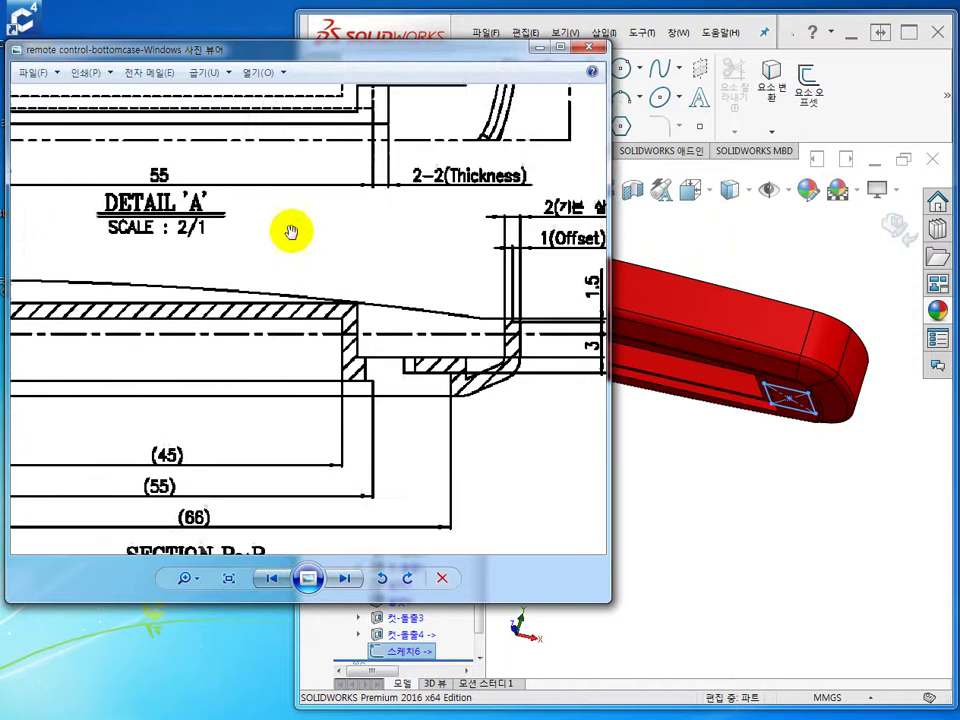
{"action": "mouse_move", "coordinate": [347, 396]}
{"action": "left_mouse_down"}
{"action": "mouse_move", "coordinate": [287, 321]}
{"action": "mouse_move", "coordinate": [244, 319]}
{"action": "left_mouse_up"}
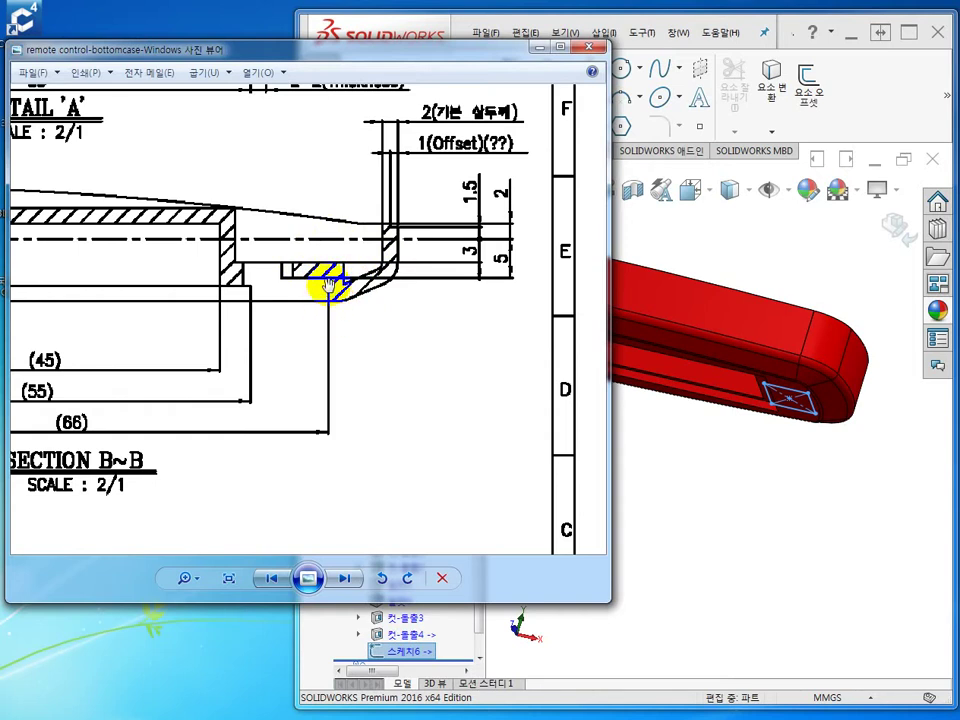
{"action": "left_click", "coordinate": [763, 251]}
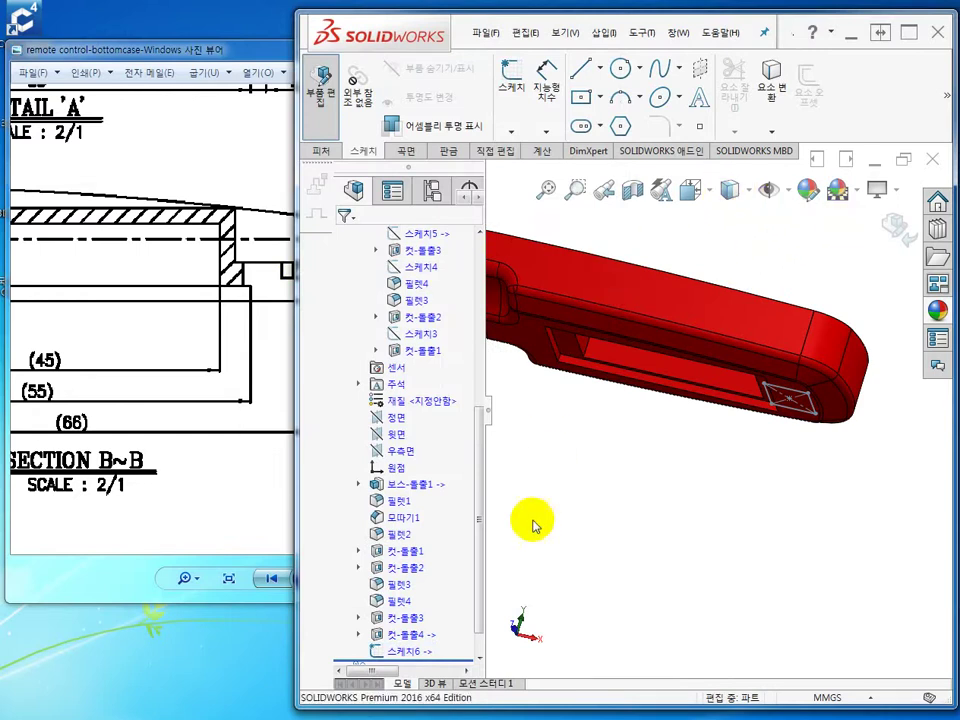
{"action": "left_click", "coordinate": [422, 650]}
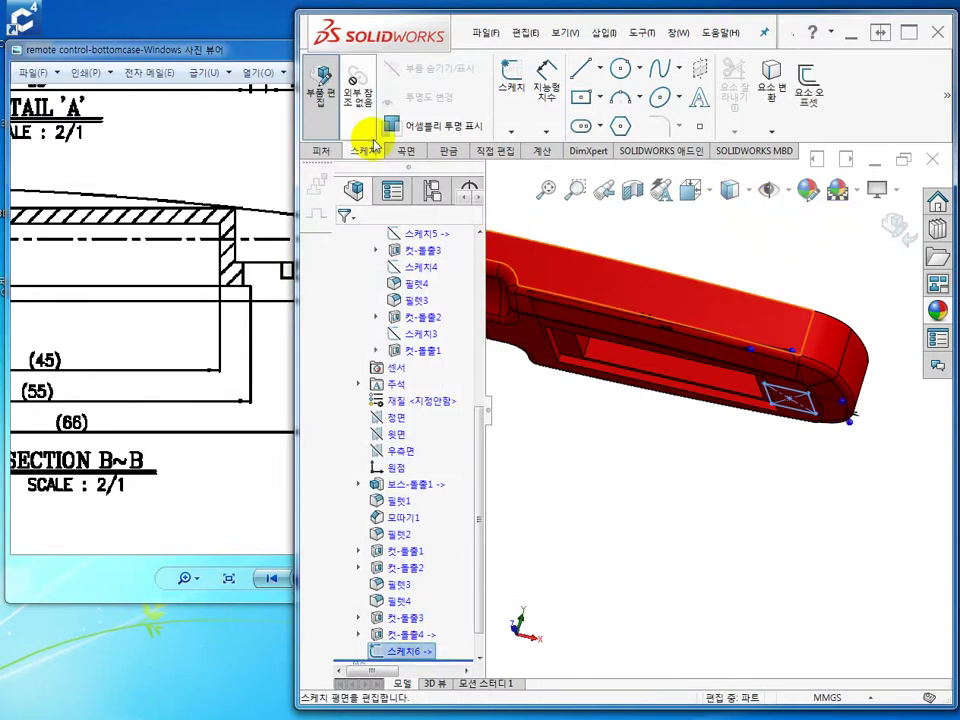
{"action": "left_click", "coordinate": [320, 156]}
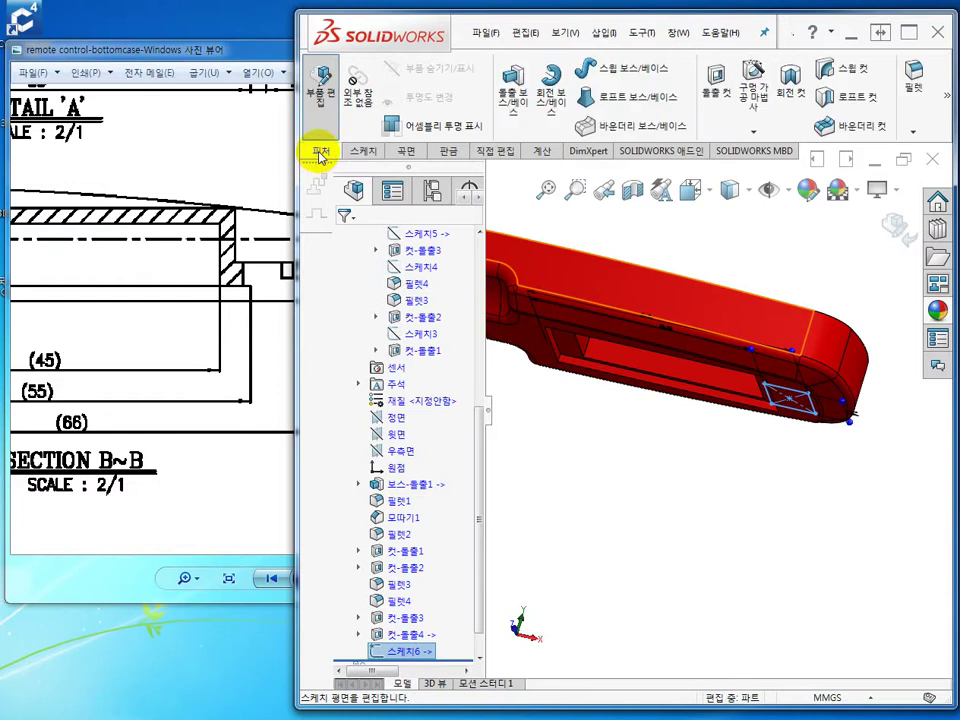
{"action": "left_click", "coordinate": [716, 78]}
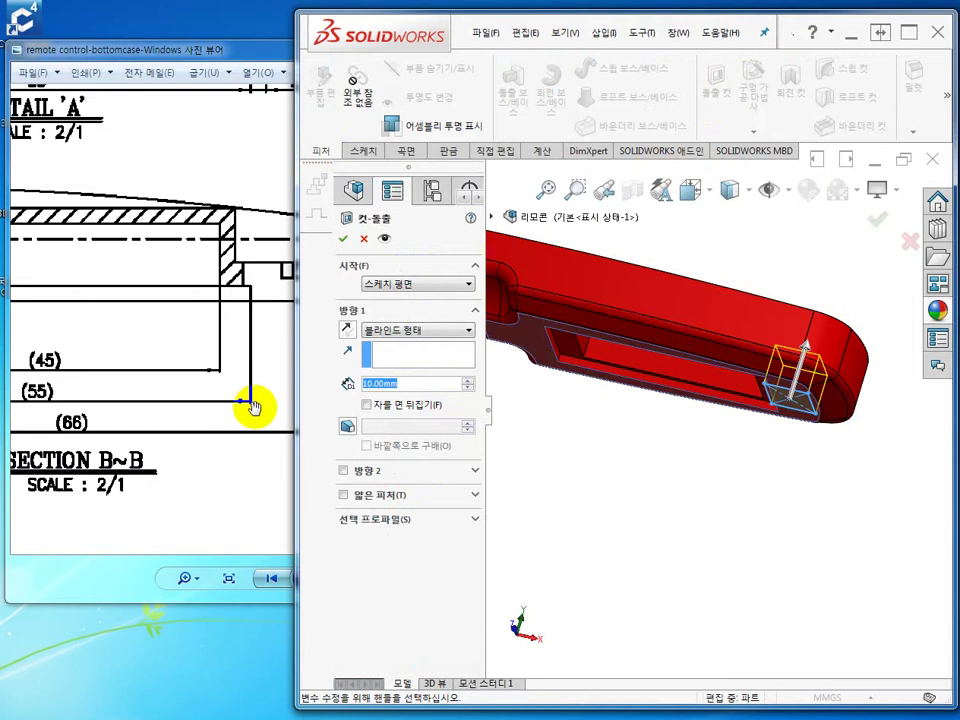
{"action": "type", "text": "3"}
{"action": "key", "text": "Return"}
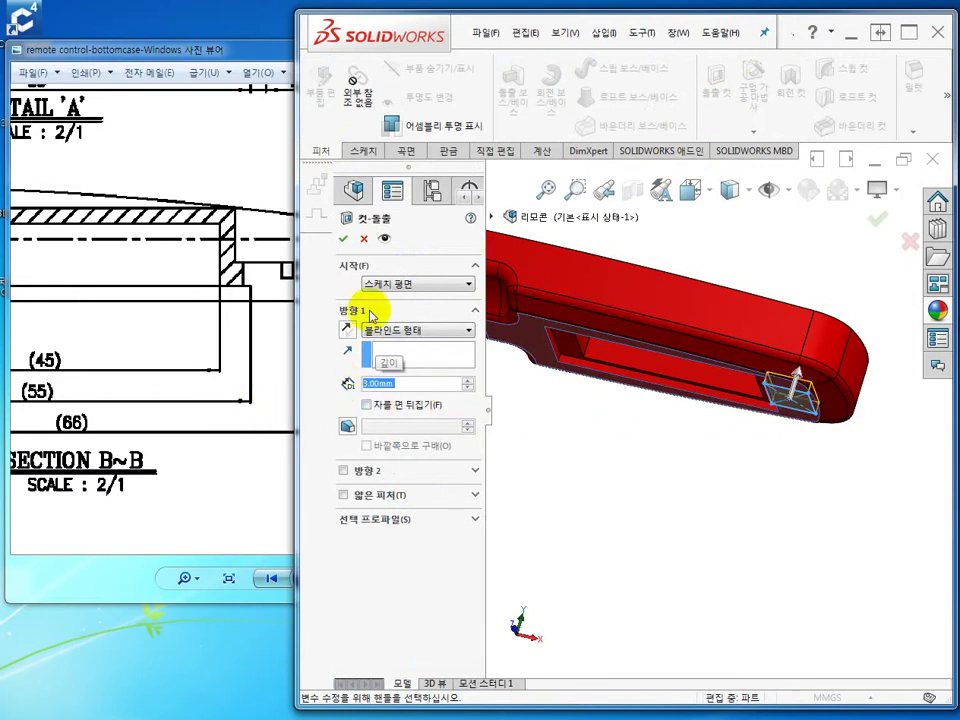
{"action": "left_click", "coordinate": [346, 248]}
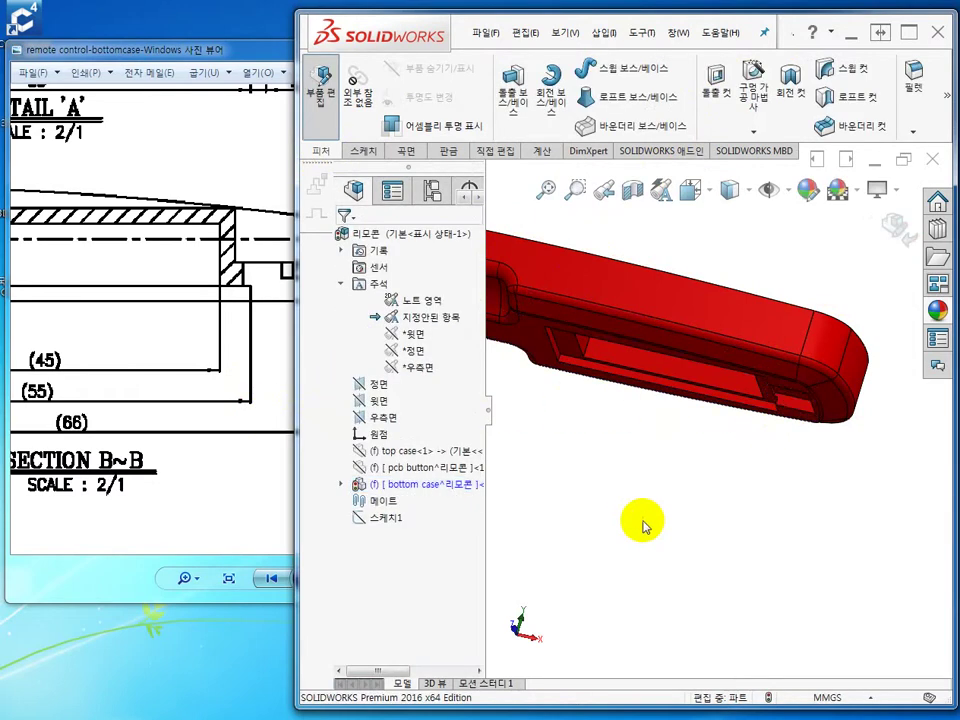
{"action": "middle_click_drag", "start_coordinate": [707, 574], "coordinate": [697, 506]}
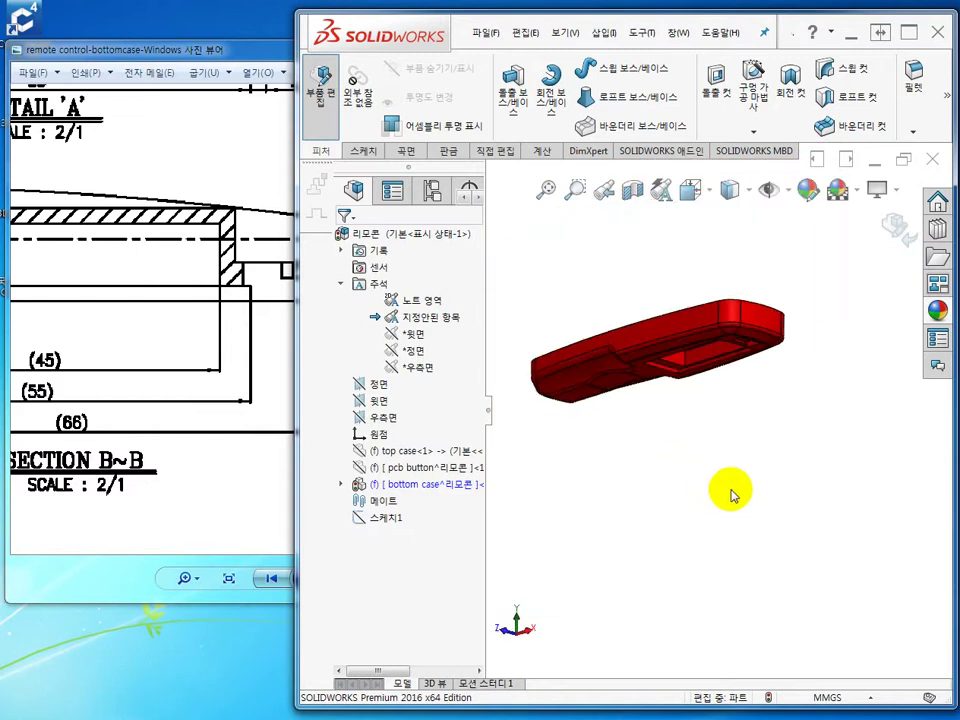
{"action": "middle_click_drag", "start_coordinate": [731, 494], "coordinate": [640, 500]}
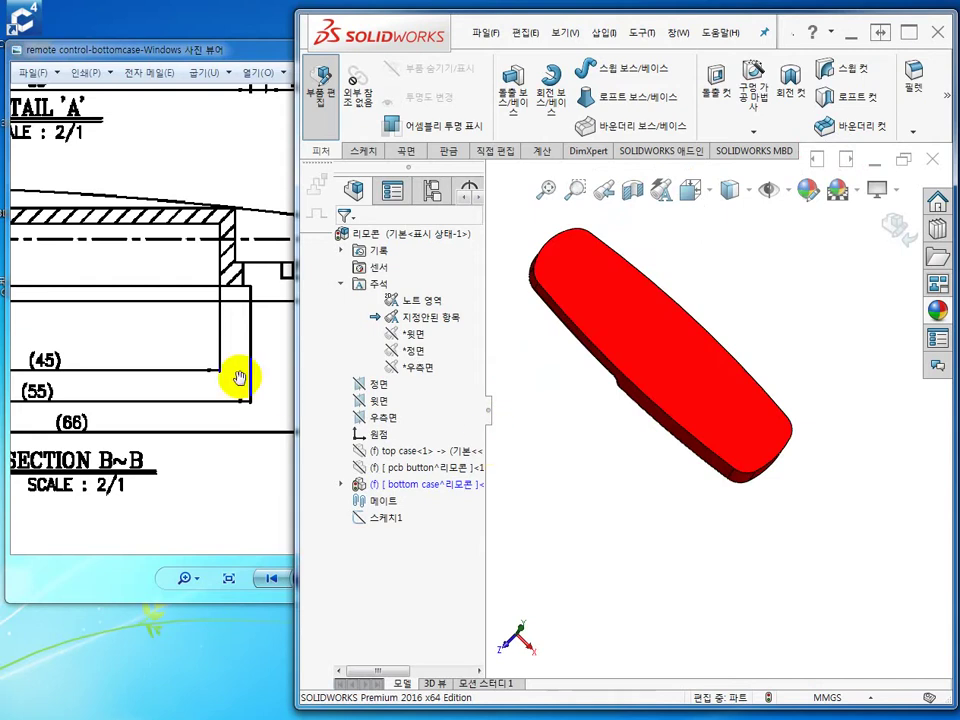
Step: Examine Detail 'A', Section B-B and the note in the bottom case drawing for the wall thickness
{"action": "left_click", "coordinate": [164, 309]}
{"action": "mouse_move", "coordinate": [155, 309]}
{"action": "left_mouse_down"}
{"action": "mouse_move", "coordinate": [386, 360]}
{"action": "mouse_move", "coordinate": [413, 356]}
{"action": "mouse_move", "coordinate": [329, 332]}
{"action": "left_mouse_up"}
{"action": "scroll", "coordinate": [413, 356], "scroll_direction": "down", "scroll_amount": 5}
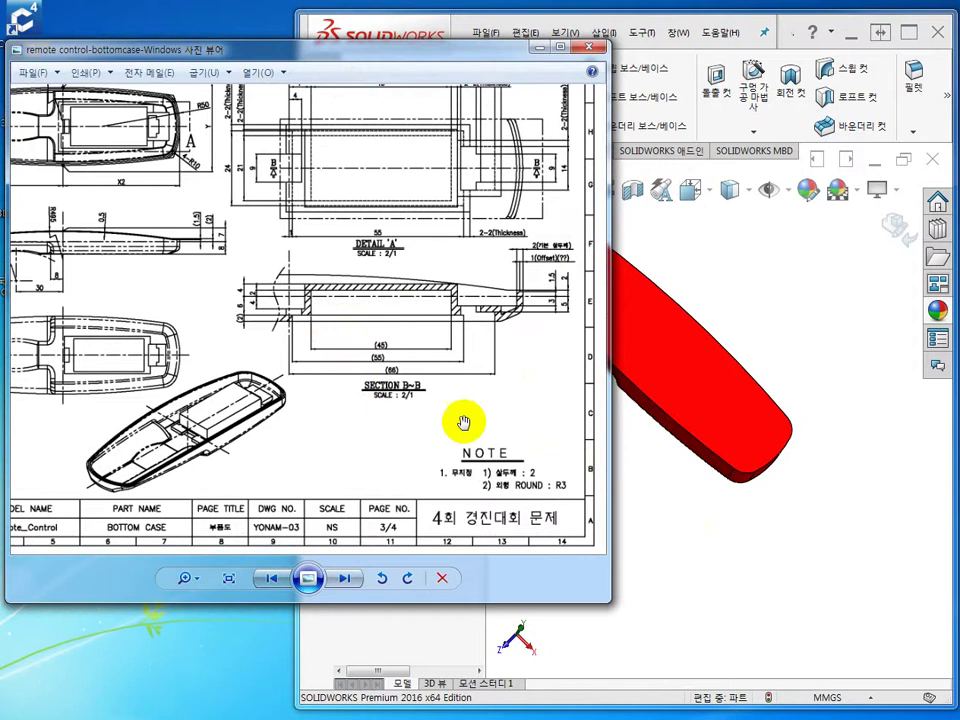
{"action": "scroll", "coordinate": [502, 515], "scroll_direction": "up", "scroll_amount": 5}
{"action": "left_click_drag", "start_coordinate": [502, 515], "coordinate": [229, 253]}
{"action": "scroll", "coordinate": [349, 311], "scroll_direction": "down", "scroll_amount": 4}
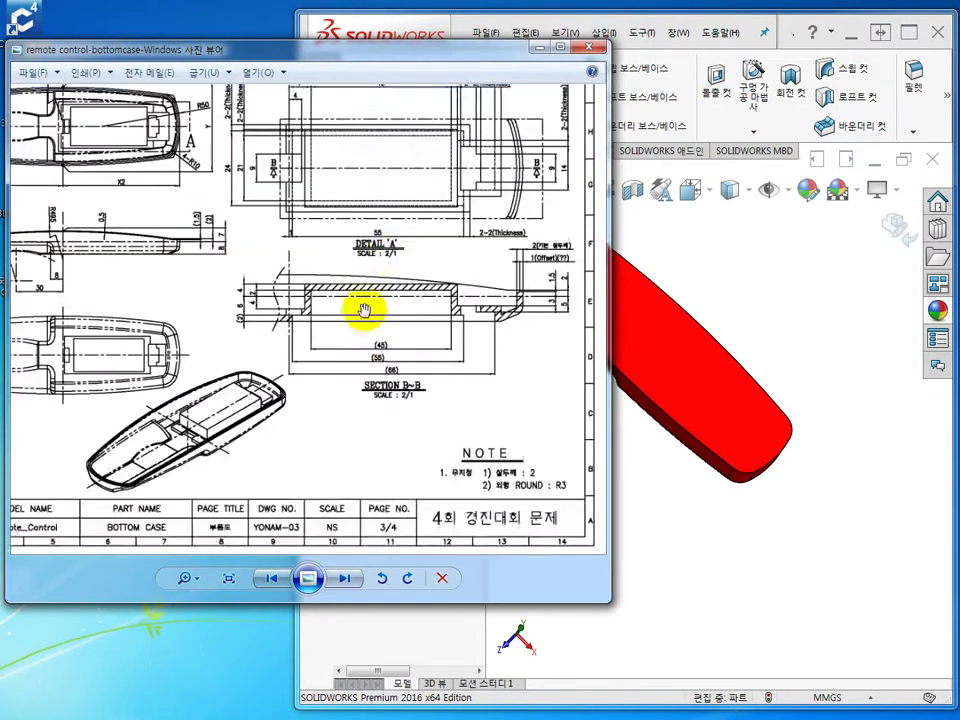
{"action": "scroll", "coordinate": [275, 440], "scroll_direction": "up", "scroll_amount": 1}
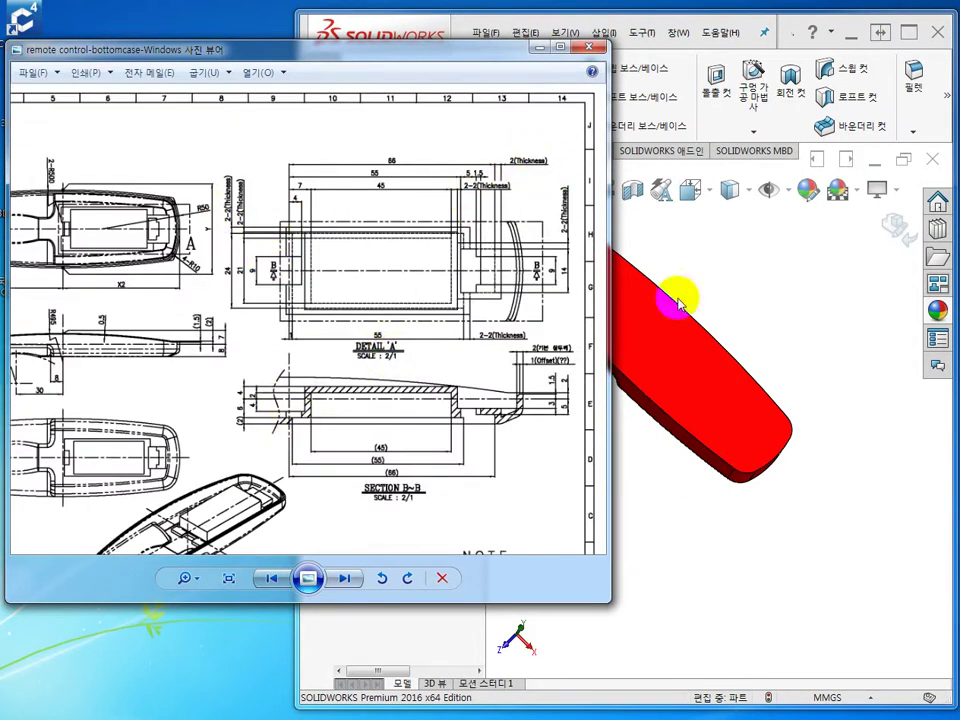
Step: Switch back to SOLIDWORKS and maximize its window with the bottom case's large flat face in view
{"action": "left_click", "coordinate": [770, 307]}
{"action": "middle_click_drag", "start_coordinate": [735, 407], "coordinate": [638, 514]}
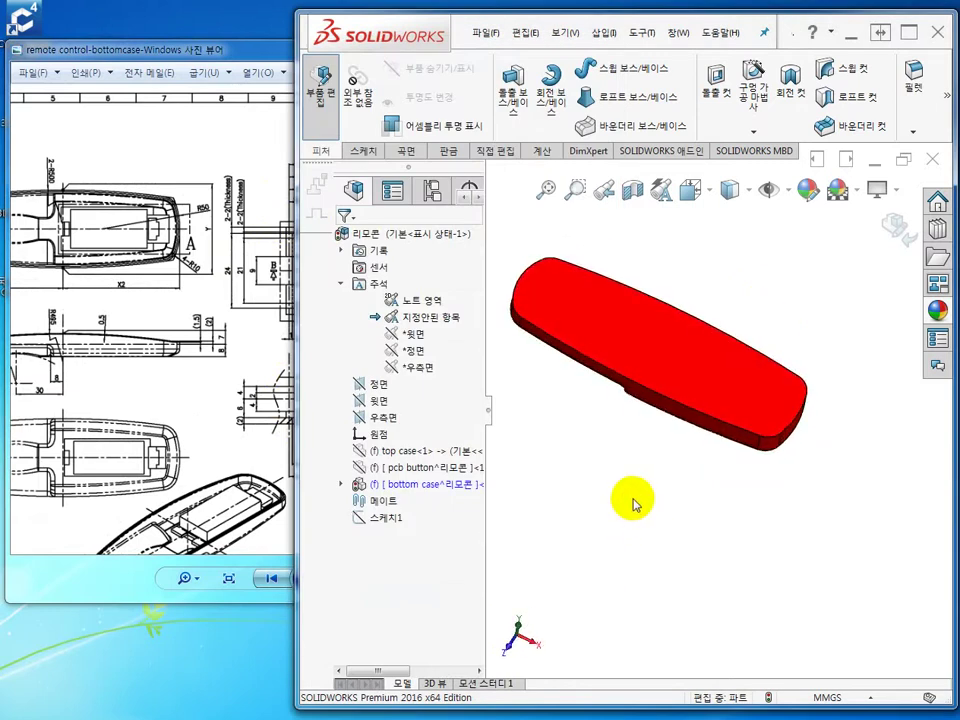
{"action": "left_click", "coordinate": [910, 33]}
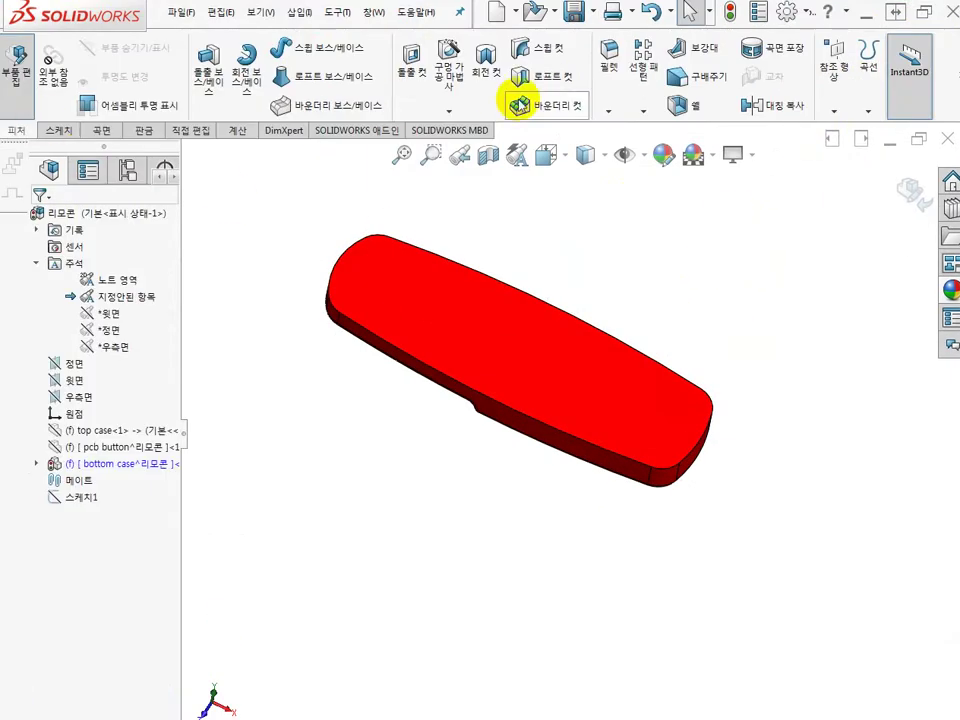
Step: Try to shell the bottom case with a 21 mm thickness and preview enabled, removing its large flat face
{"action": "left_click", "coordinate": [687, 107]}
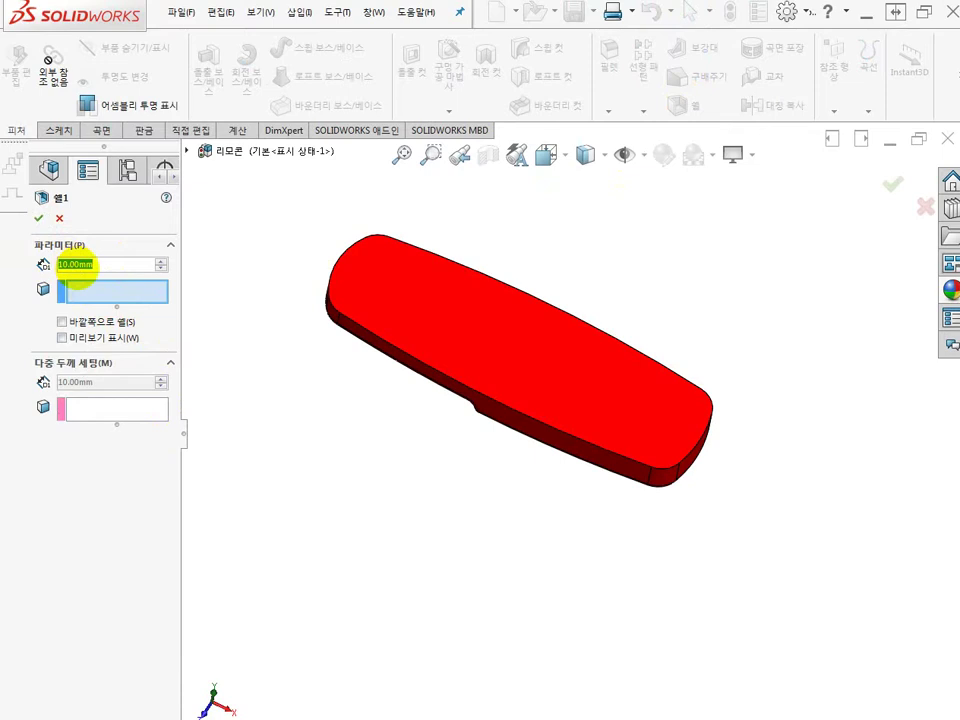
{"action": "type", "text": "21"}
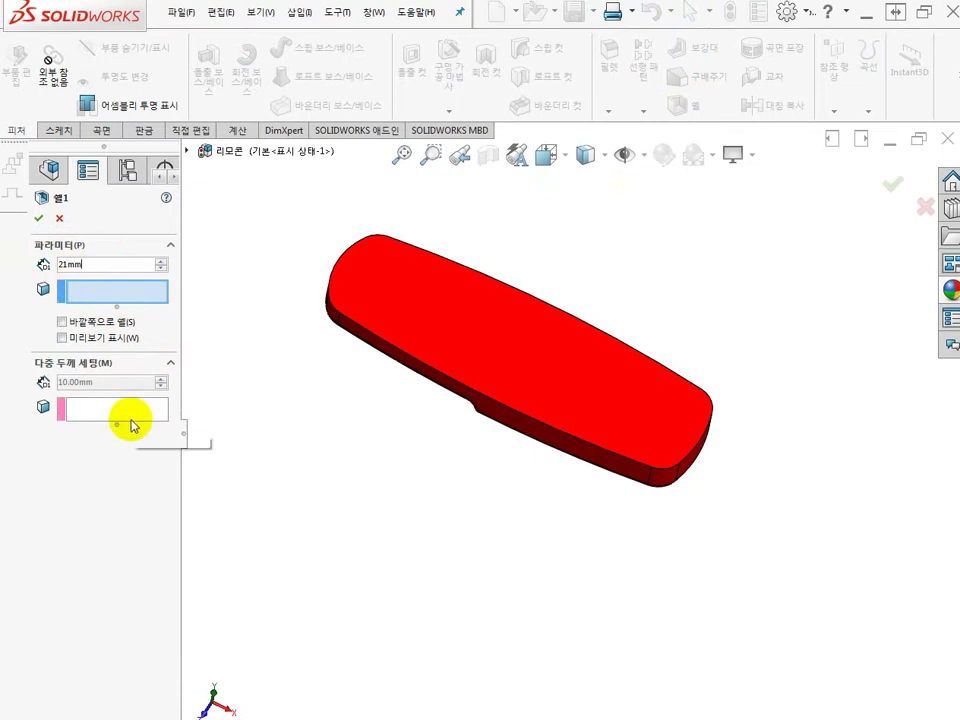
{"action": "left_click", "coordinate": [103, 340]}
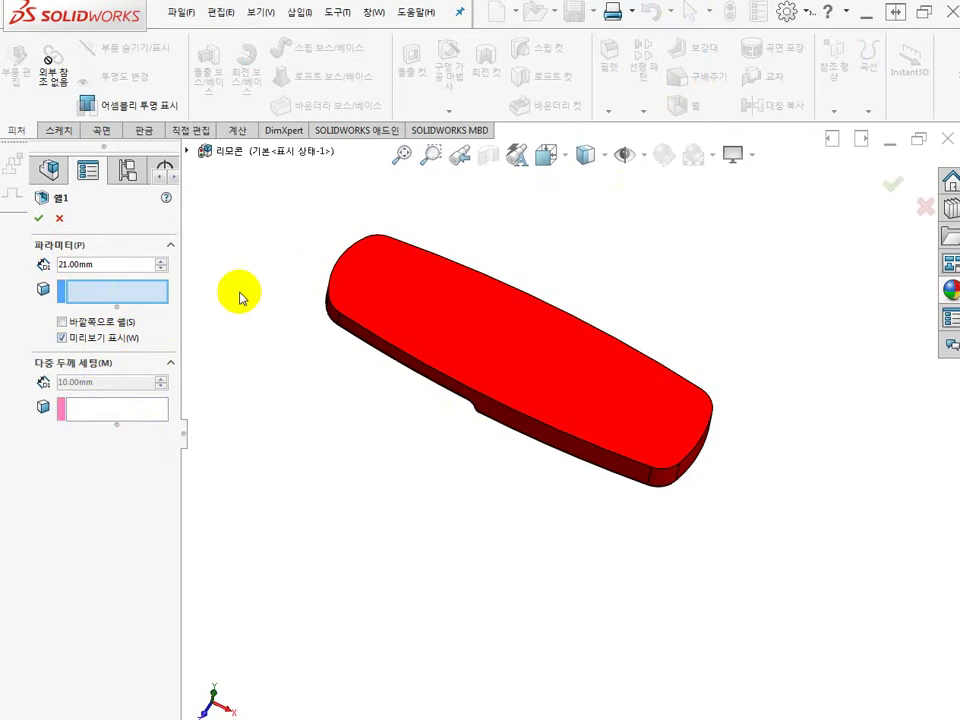
{"action": "left_click", "coordinate": [102, 292]}
{"action": "left_click", "coordinate": [529, 354]}
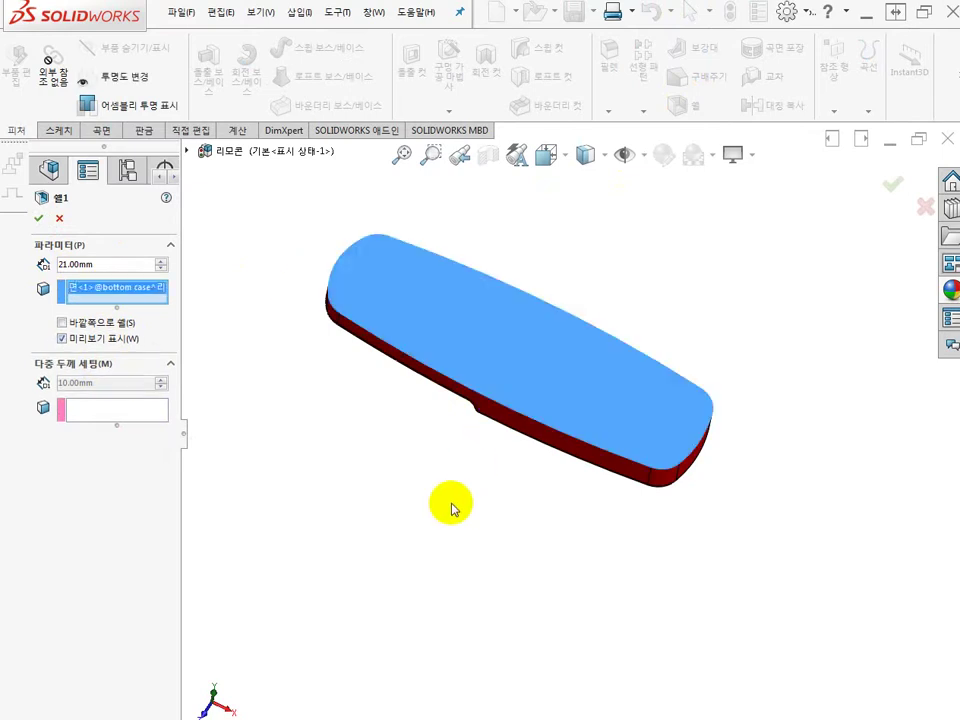
{"action": "middle_click_drag", "start_coordinate": [451, 508], "coordinate": [409, 456]}
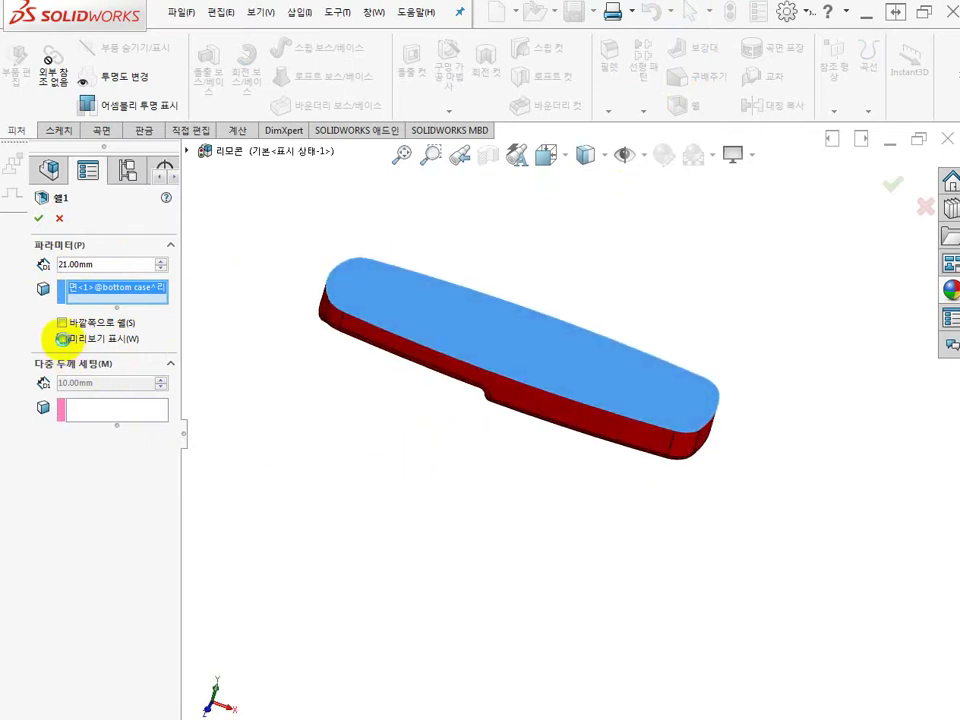
{"action": "left_click", "coordinate": [62, 339]}
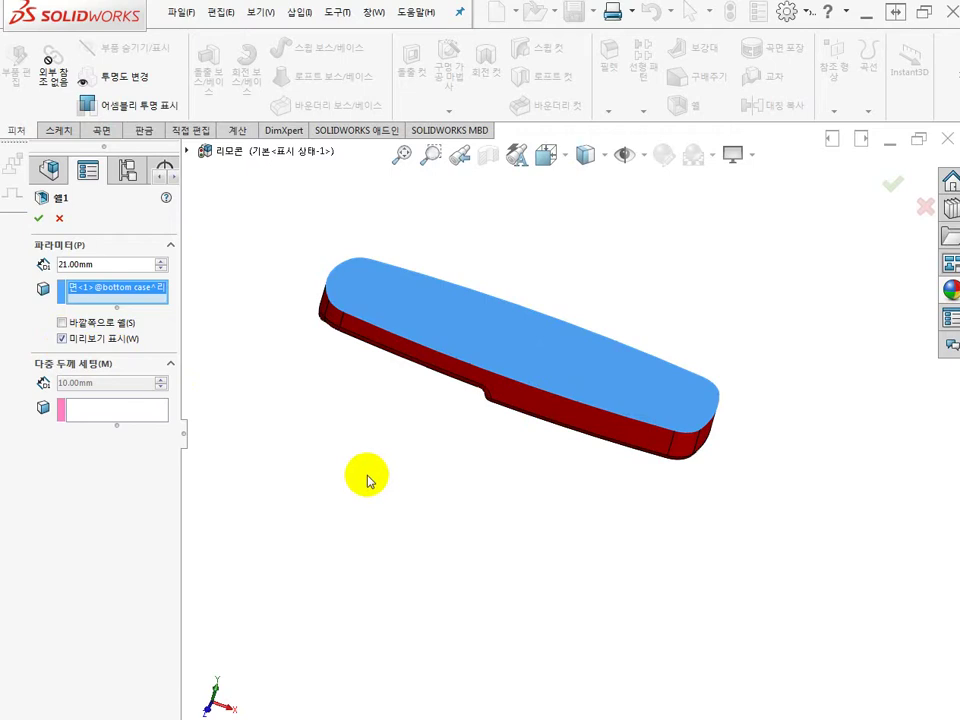
{"action": "middle_click_drag", "start_coordinate": [448, 480], "coordinate": [435, 486]}
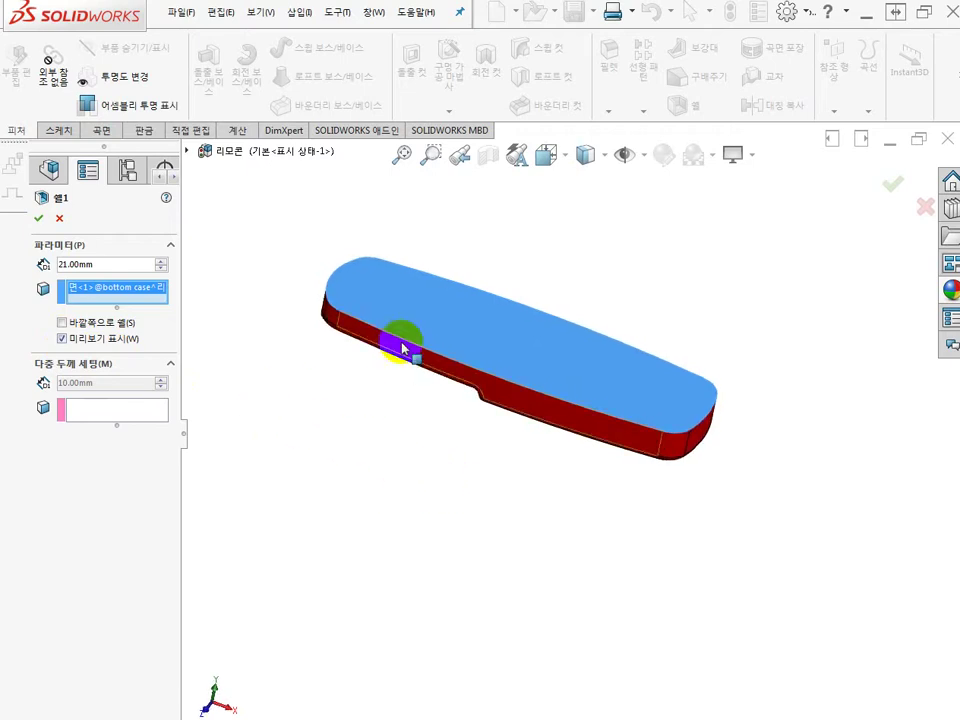
{"action": "left_click", "coordinate": [40, 220]}
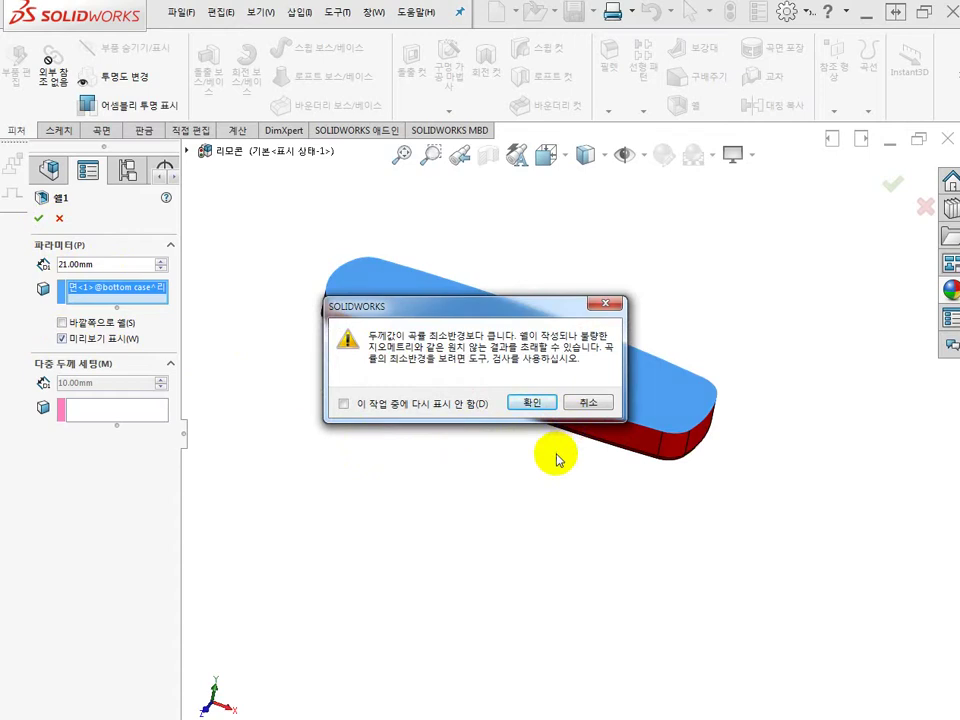
{"action": "left_click", "coordinate": [531, 402]}
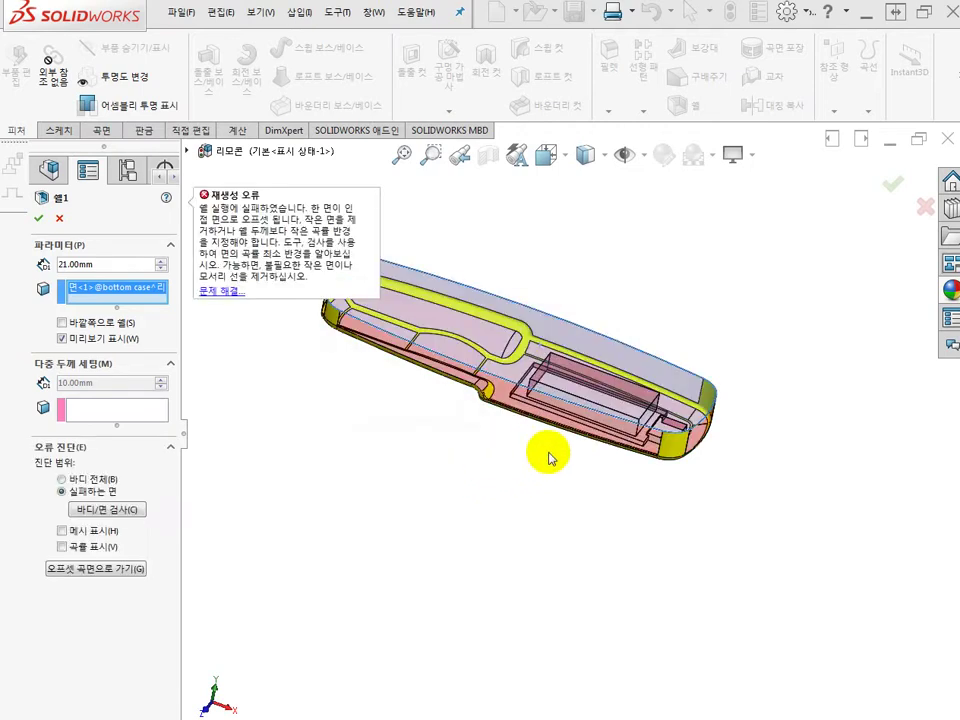
Step: Inspect the faces highlighted by the shell diagnosis around the grip recesses and battery pocket, and cancel the Shell
{"action": "middle_click_drag", "start_coordinate": [546, 456], "coordinate": [565, 475]}
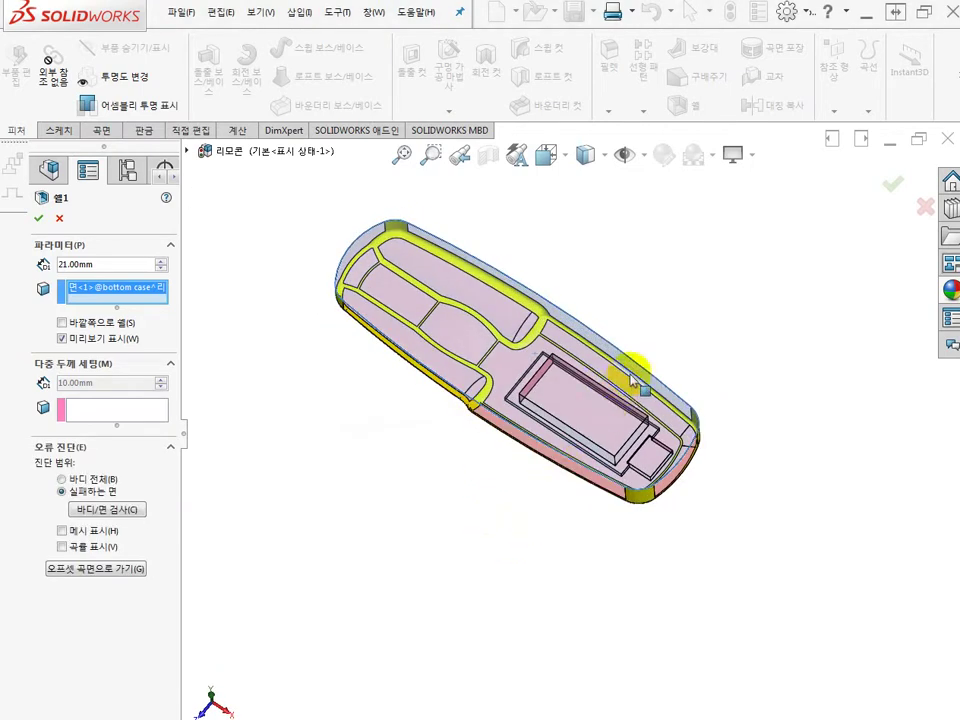
{"action": "scroll", "coordinate": [636, 382], "scroll_direction": "down", "scroll_amount": 3}
{"action": "mouse_move", "coordinate": [461, 489]}
{"action": "middle_mouse_down"}
{"action": "mouse_move", "coordinate": [546, 379]}
{"action": "mouse_move", "coordinate": [460, 507]}
{"action": "middle_mouse_up"}
{"action": "middle_click_drag", "start_coordinate": [445, 547], "coordinate": [489, 516]}
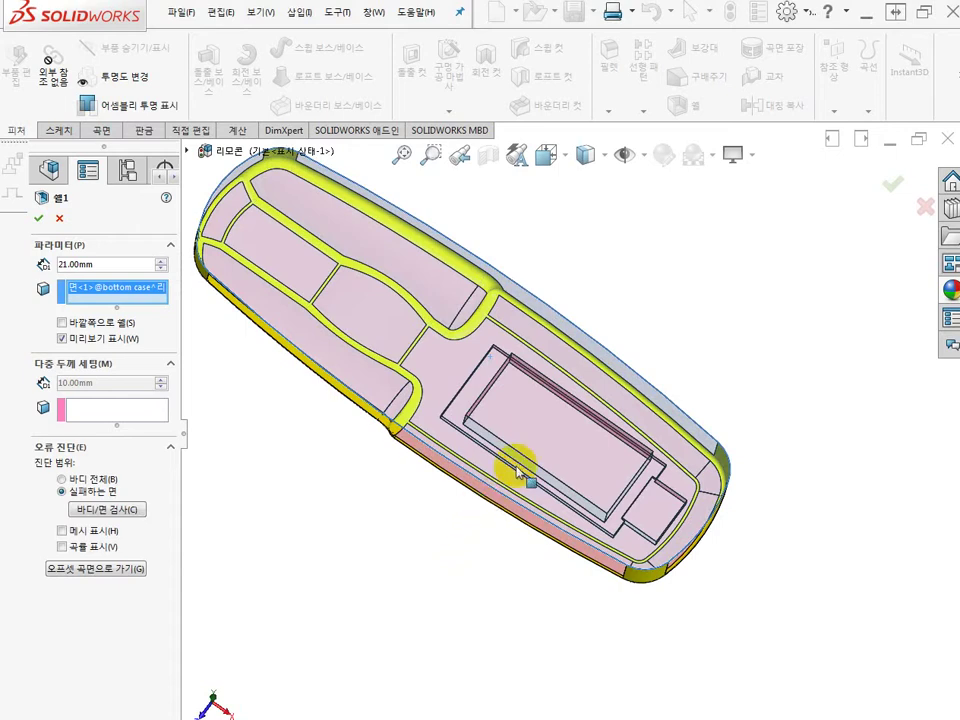
{"action": "mouse_move", "coordinate": [514, 467]}
{"action": "middle_mouse_down"}
{"action": "mouse_move", "coordinate": [480, 510]}
{"action": "mouse_move", "coordinate": [525, 510]}
{"action": "mouse_move", "coordinate": [553, 416]}
{"action": "mouse_move", "coordinate": [569, 405]}
{"action": "mouse_move", "coordinate": [522, 420]}
{"action": "mouse_move", "coordinate": [489, 450]}
{"action": "mouse_move", "coordinate": [489, 461]}
{"action": "mouse_move", "coordinate": [504, 456]}
{"action": "middle_mouse_up"}
{"action": "scroll", "coordinate": [563, 456], "scroll_direction": "up", "scroll_amount": 3}
{"action": "scroll", "coordinate": [563, 456], "scroll_direction": "down", "scroll_amount": 3}
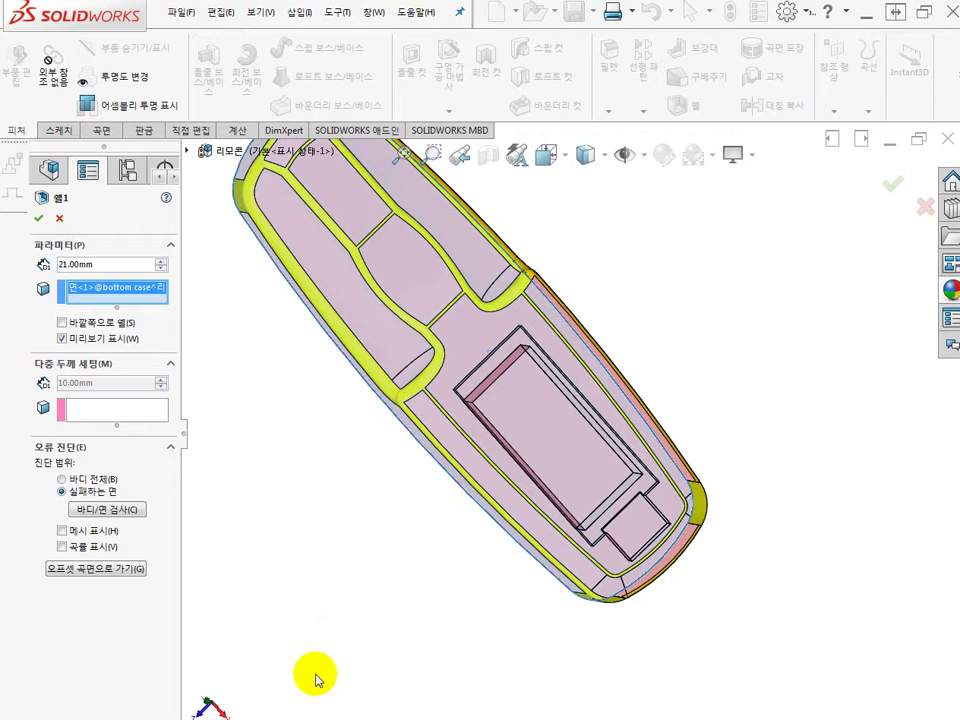
{"action": "left_click", "coordinate": [60, 219]}
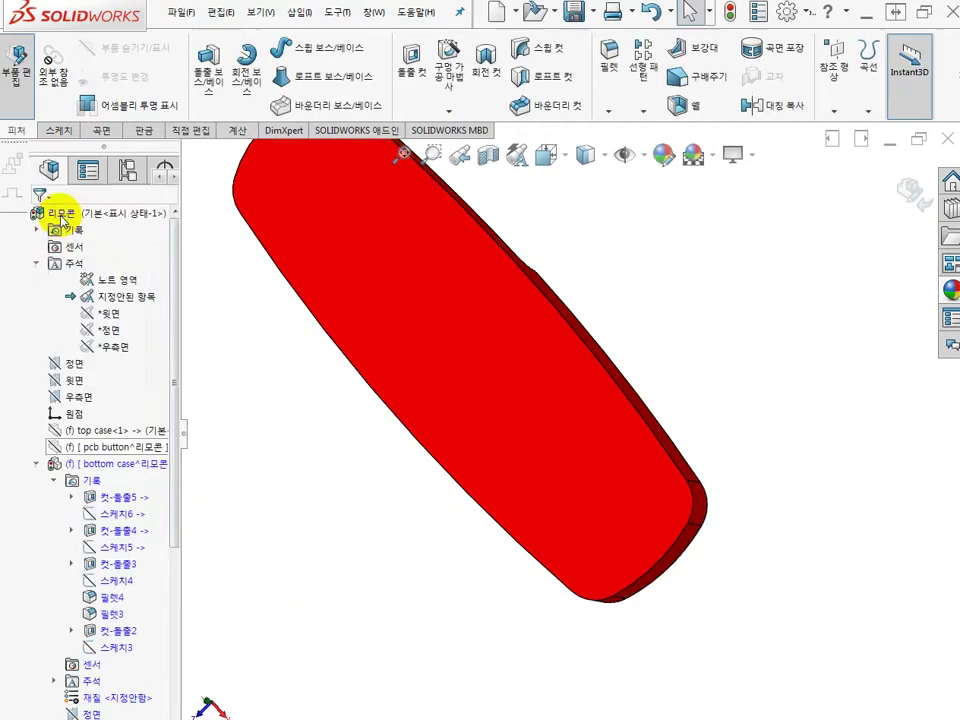
Step: Examine the fillets and small faces on the bottom case's underside around the grip recesses and battery pocket
{"action": "middle_click_drag", "start_coordinate": [295, 572], "coordinate": [375, 407]}
{"action": "middle_click_drag", "start_coordinate": [491, 441], "coordinate": [499, 322]}
{"action": "scroll", "coordinate": [499, 321], "scroll_direction": "up", "scroll_amount": 1}
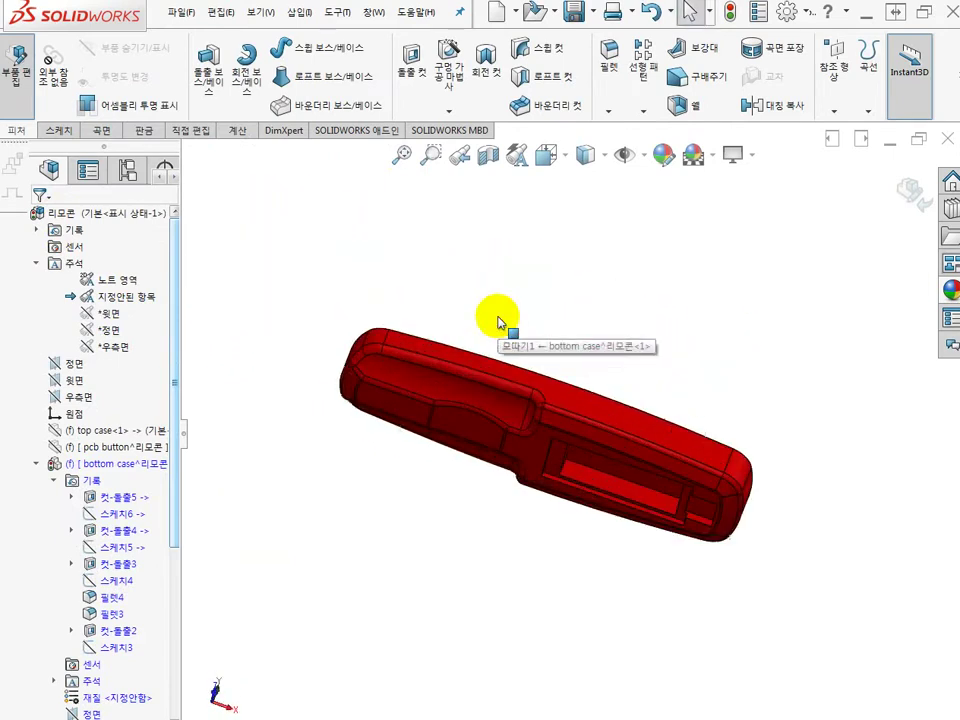
{"action": "scroll", "coordinate": [476, 392], "scroll_direction": "down", "scroll_amount": 6}
{"action": "middle_click_drag", "start_coordinate": [535, 388], "coordinate": [540, 358]}
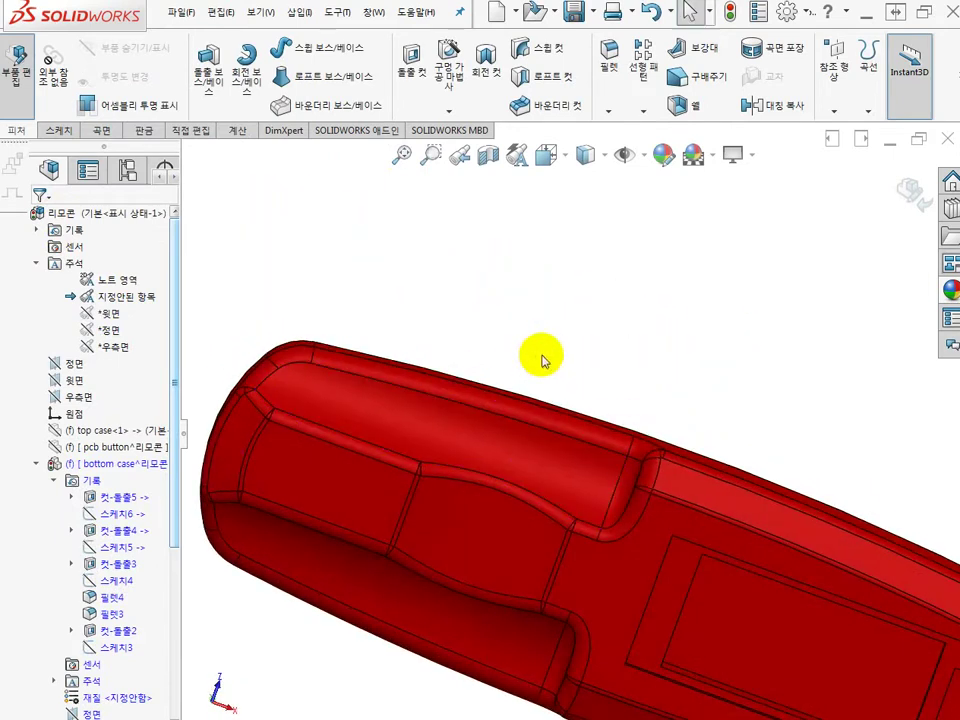
{"action": "scroll", "coordinate": [245, 452], "scroll_direction": "down", "scroll_amount": 2}
{"action": "middle_click_drag", "start_coordinate": [245, 452], "coordinate": [347, 446]}
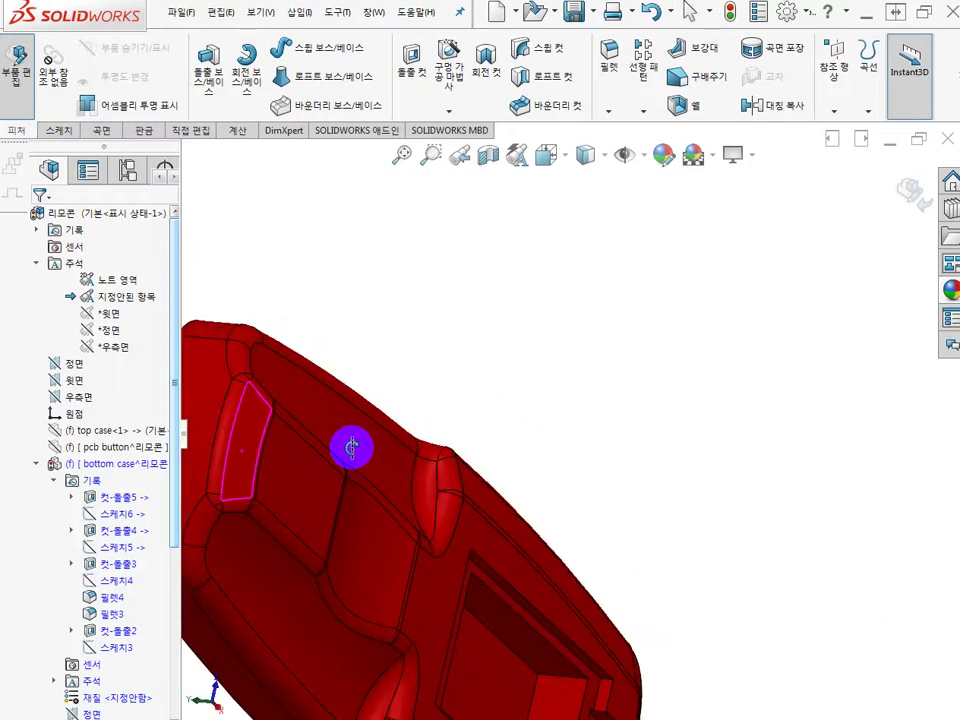
{"action": "scroll", "coordinate": [260, 445], "scroll_direction": "down", "scroll_amount": 2}
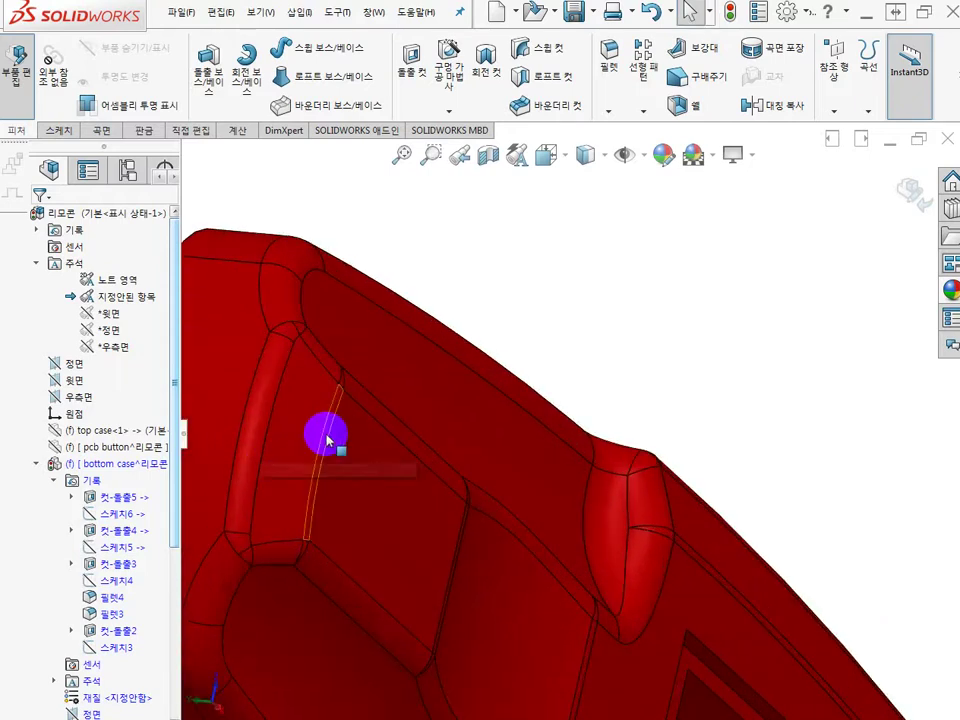
{"action": "scroll", "coordinate": [499, 437], "scroll_direction": "up", "scroll_amount": 3}
{"action": "middle_click_drag", "start_coordinate": [499, 437], "coordinate": [606, 456]}
{"action": "scroll", "coordinate": [606, 456], "scroll_direction": "down", "scroll_amount": 3}
{"action": "scroll", "coordinate": [677, 497], "scroll_direction": "down", "scroll_amount": 1}
{"action": "scroll", "coordinate": [677, 497], "scroll_direction": "up", "scroll_amount": 3}
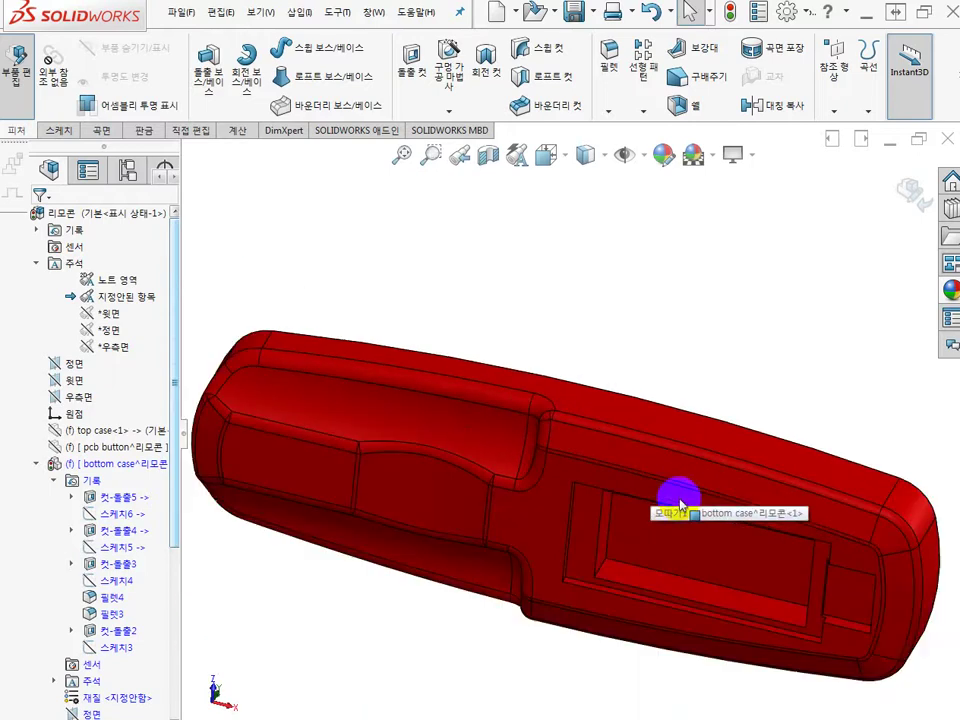
{"action": "scroll", "coordinate": [697, 388], "scroll_direction": "up", "scroll_amount": 2}
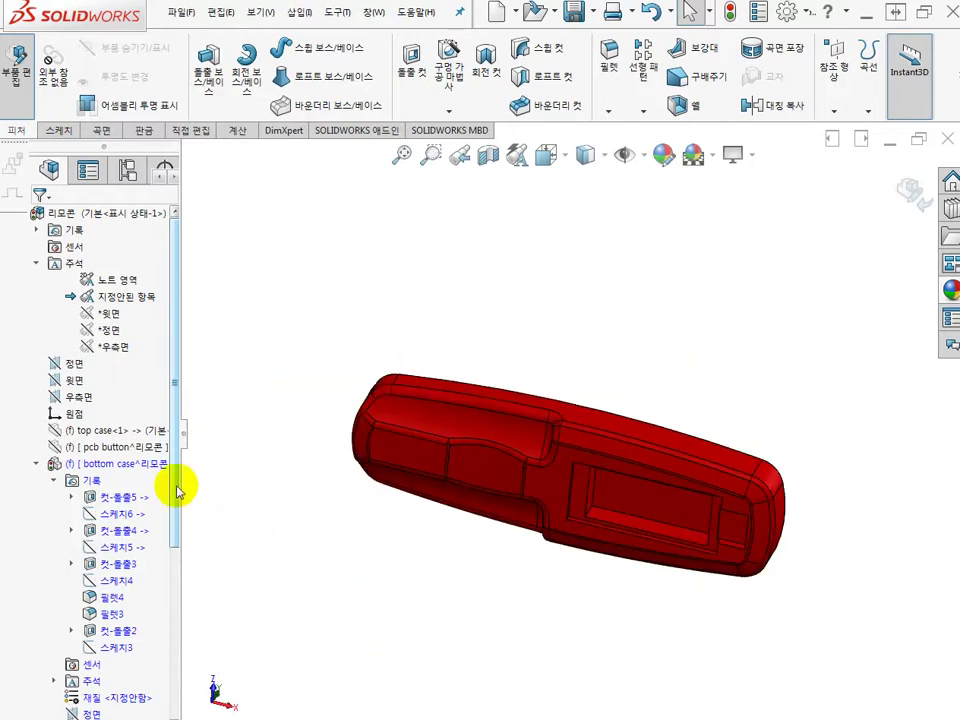
Step: Highlight fillet 필렛4 of the bottom case and inspect its faces along the grip recess edges
{"action": "left_click_drag", "start_coordinate": [177, 488], "coordinate": [186, 677]}
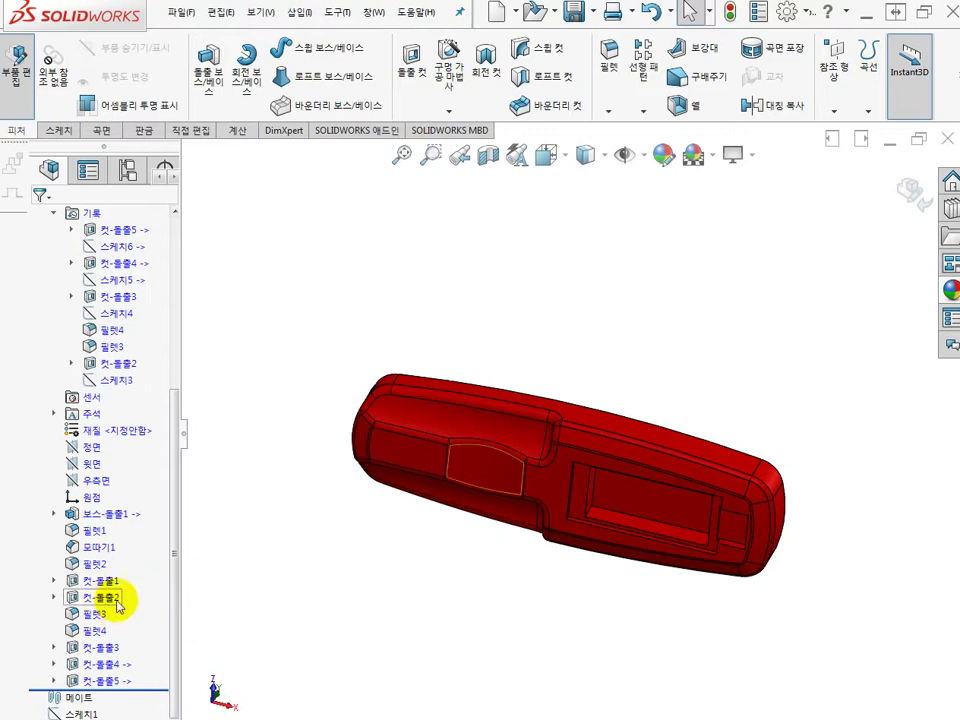
{"action": "left_click", "coordinate": [92, 632]}
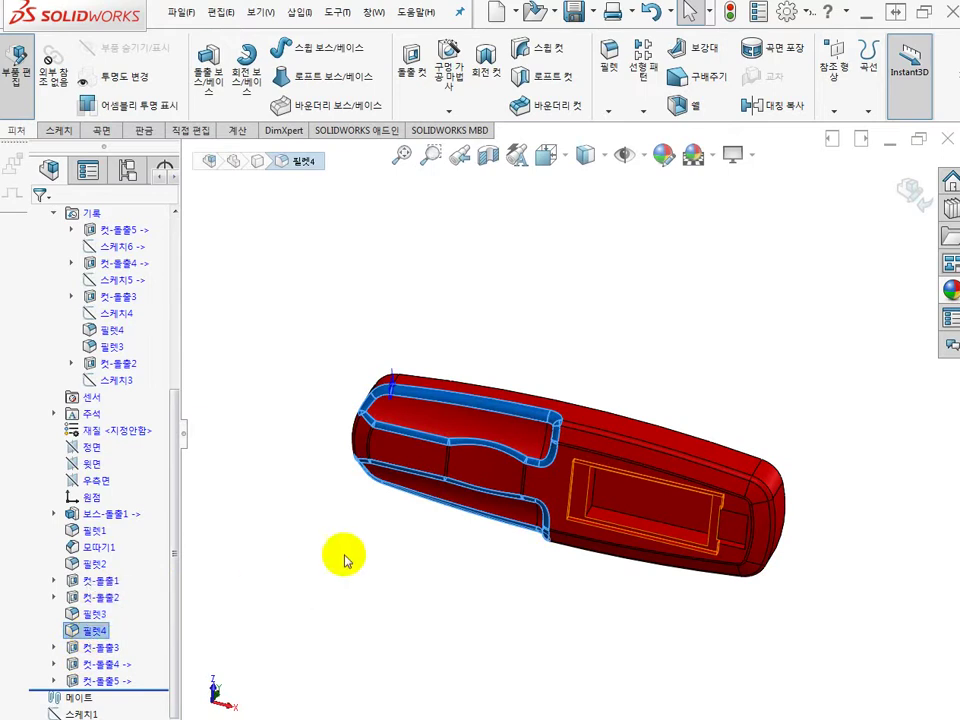
{"action": "middle_click_drag", "start_coordinate": [345, 560], "coordinate": [291, 545]}
{"action": "scroll", "coordinate": [436, 378], "scroll_direction": "down", "scroll_amount": 4}
{"action": "middle_click_drag", "start_coordinate": [455, 388], "coordinate": [500, 556]}
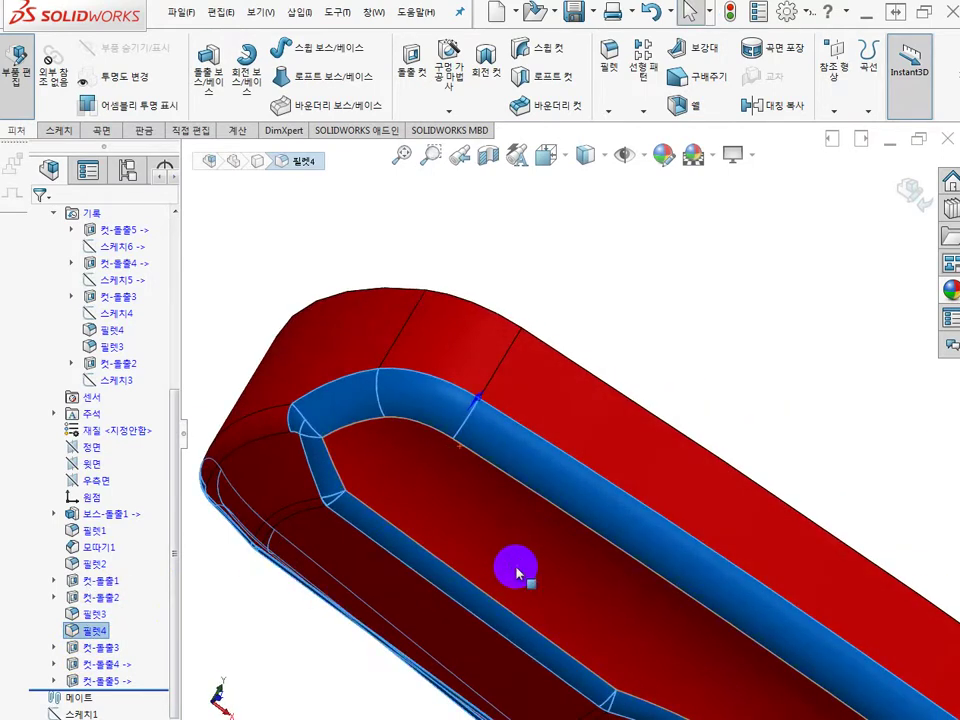
{"action": "scroll", "coordinate": [471, 686], "scroll_direction": "up", "scroll_amount": 3}
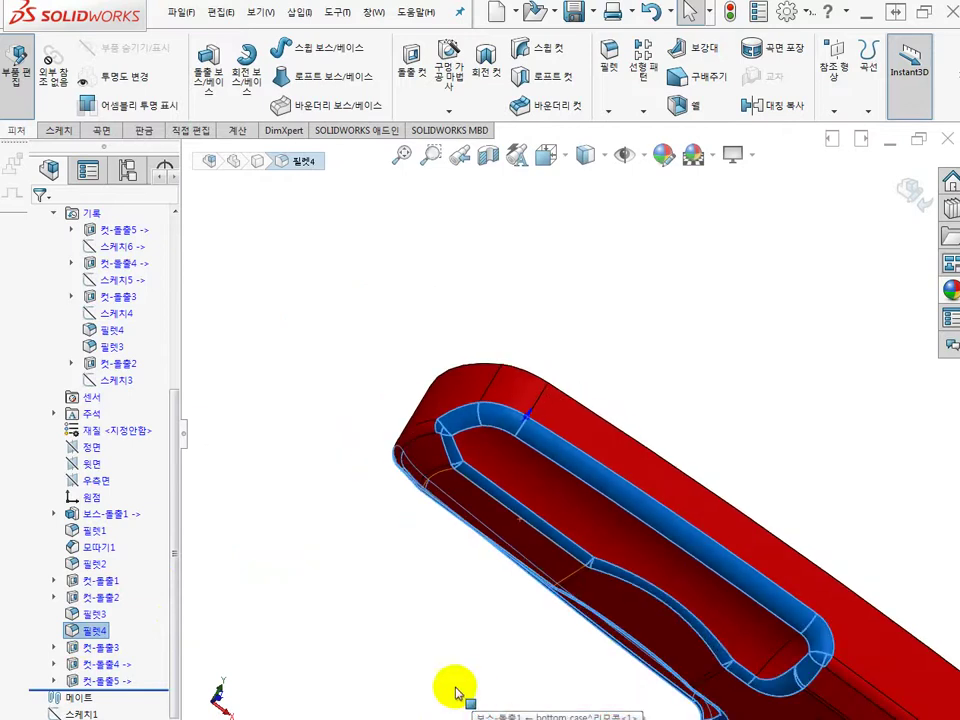
{"action": "middle_click_drag", "start_coordinate": [392, 583], "coordinate": [349, 606]}
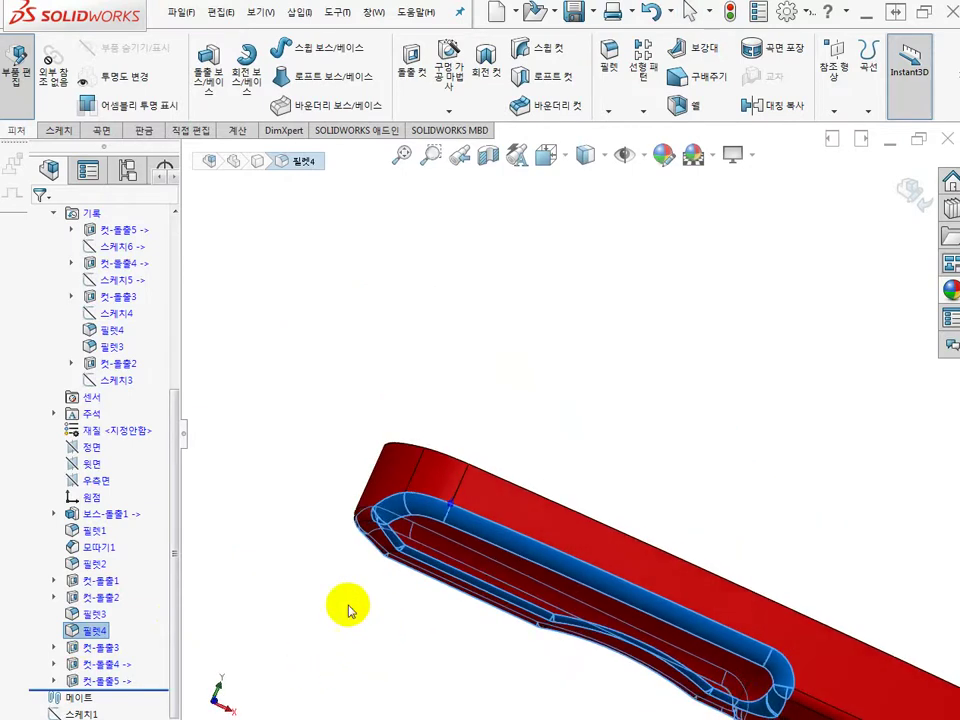
Step: Highlight fillets 필렛3 and 필렛2 of the bottom case in turn and inspect their faces
{"action": "left_click", "coordinate": [94, 614]}
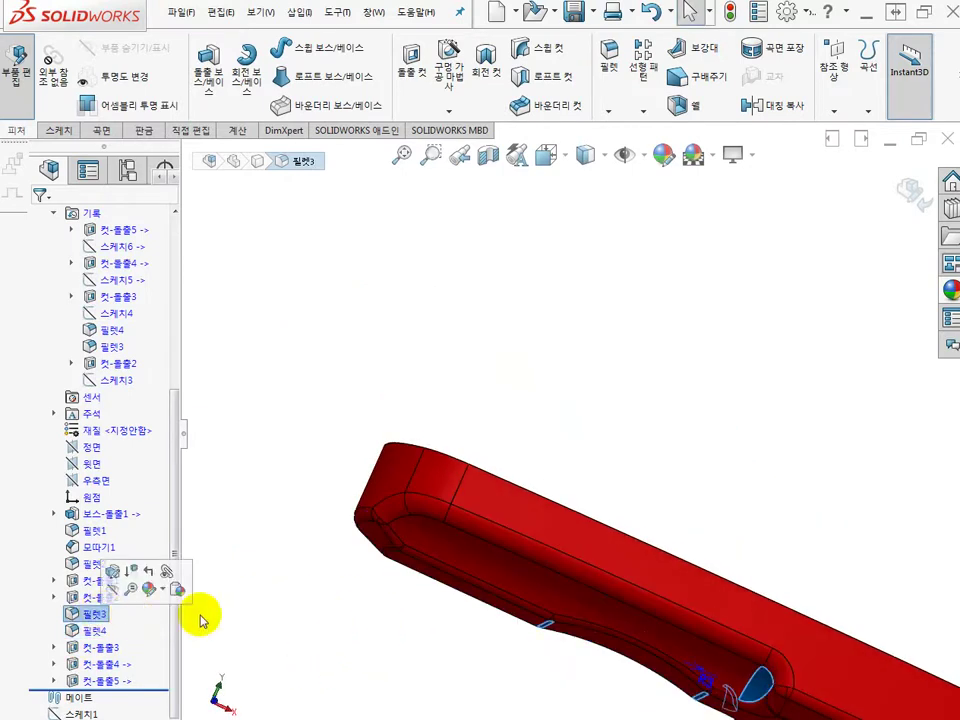
{"action": "middle_click_drag", "start_coordinate": [398, 634], "coordinate": [399, 598]}
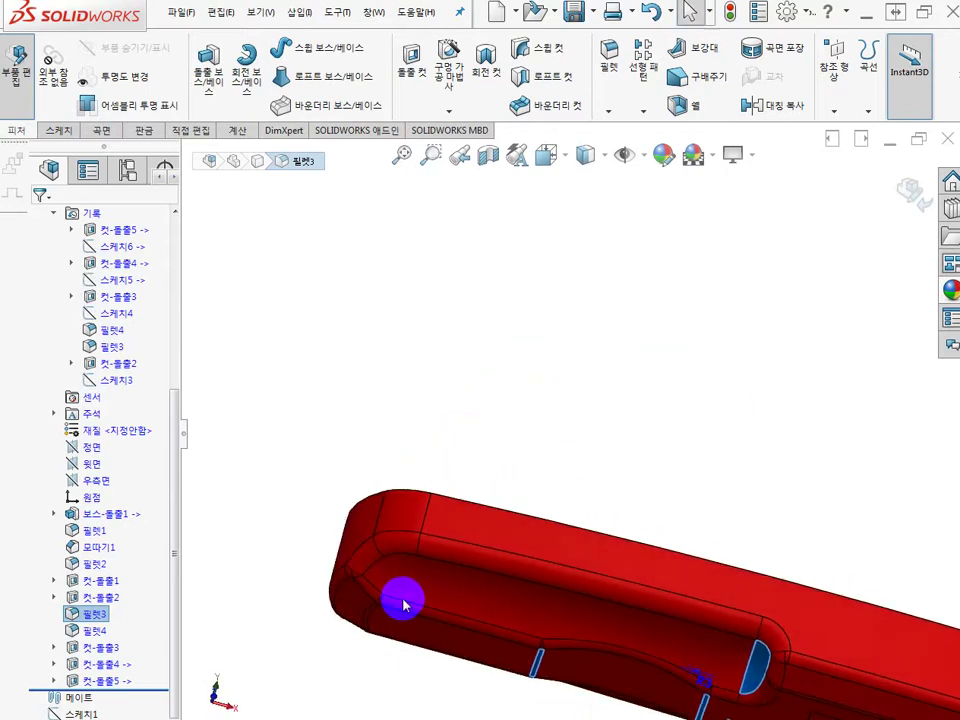
{"action": "left_click", "coordinate": [108, 566]}
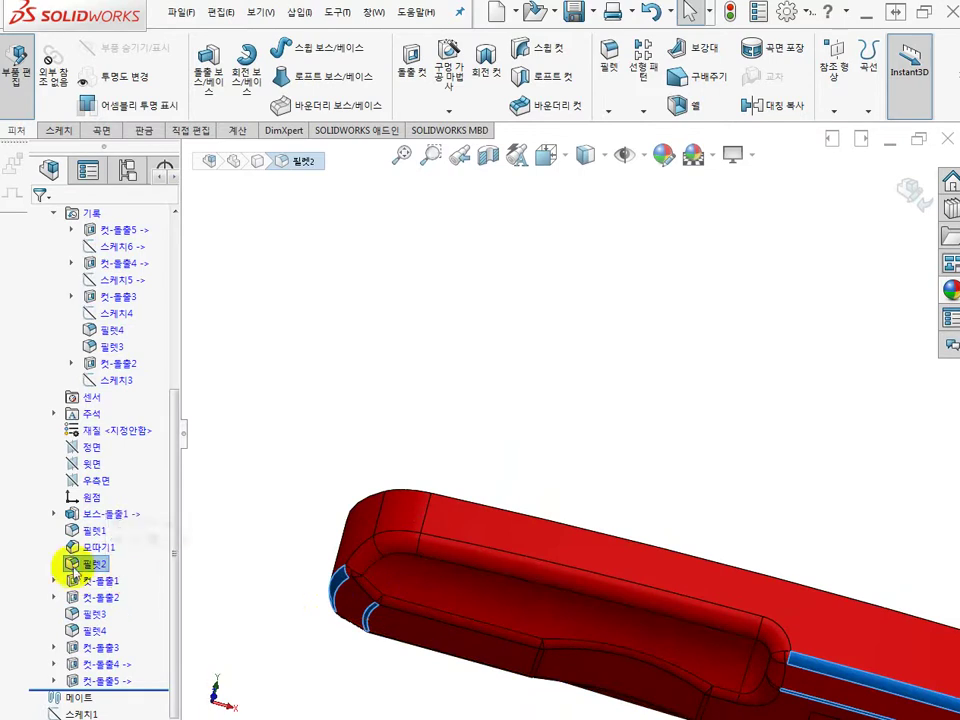
{"action": "middle_click_drag", "start_coordinate": [510, 416], "coordinate": [534, 436]}
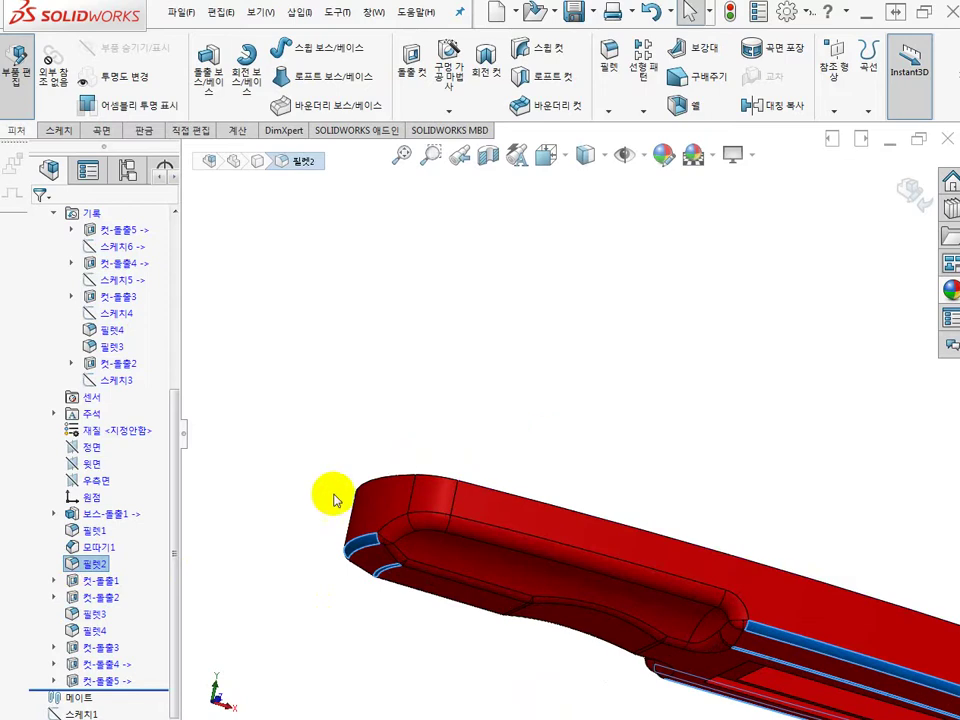
{"action": "middle_click_drag", "start_coordinate": [226, 566], "coordinate": [242, 597]}
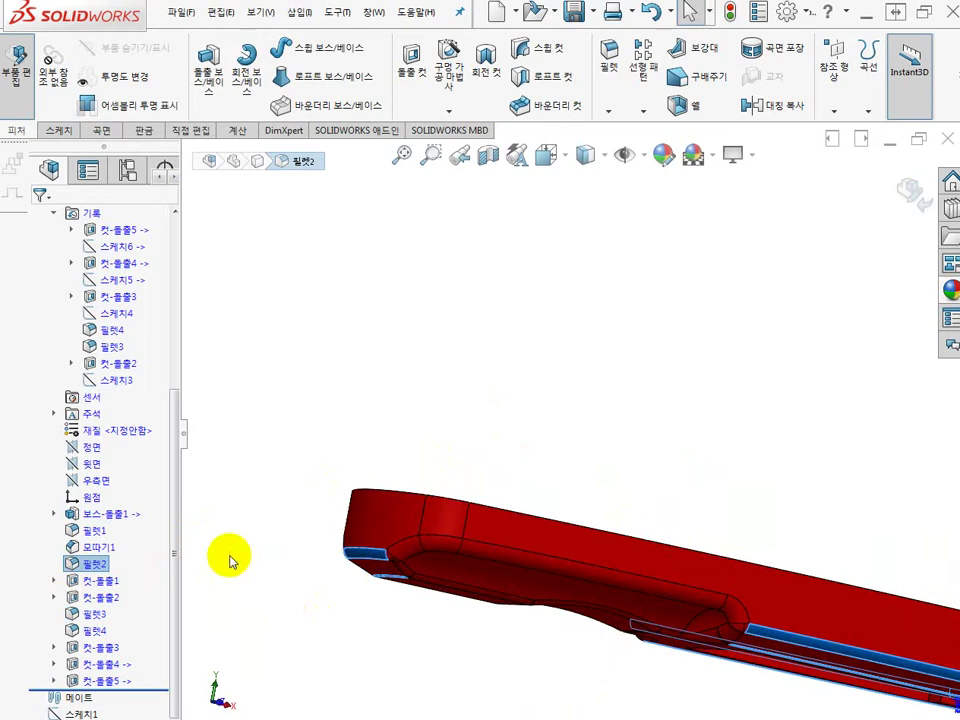
{"action": "middle_click_drag", "start_coordinate": [225, 557], "coordinate": [262, 616]}
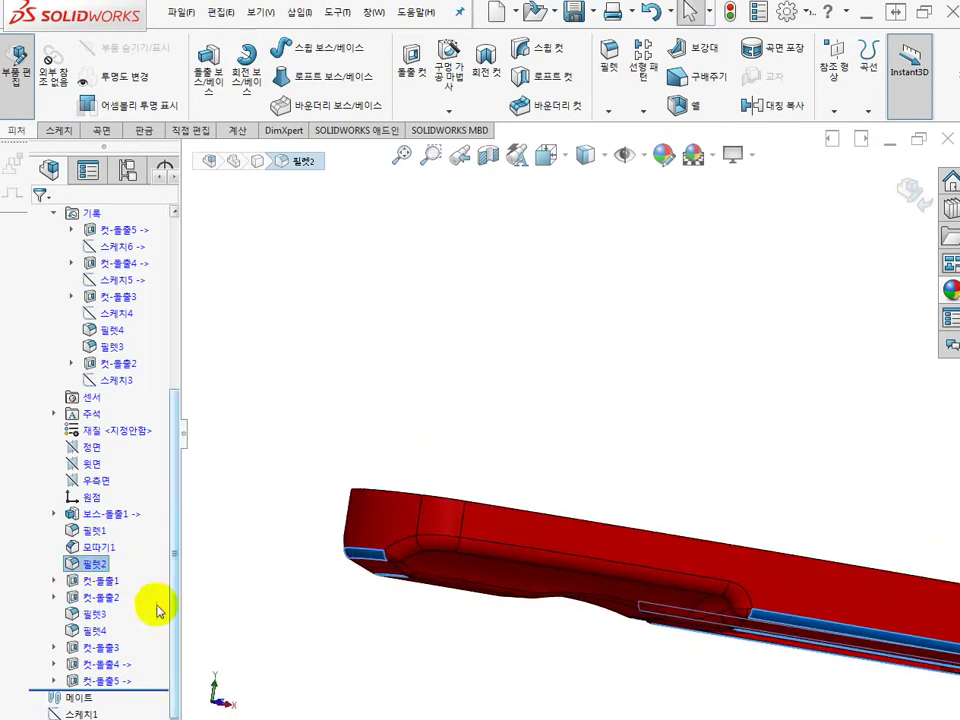
Step: Reorder the bottom case features so that fillets 필렛4 and 필렛3 come after 컷-돌출5, with 필렛3 ahead of 필렛4
{"action": "left_click", "coordinate": [106, 597]}
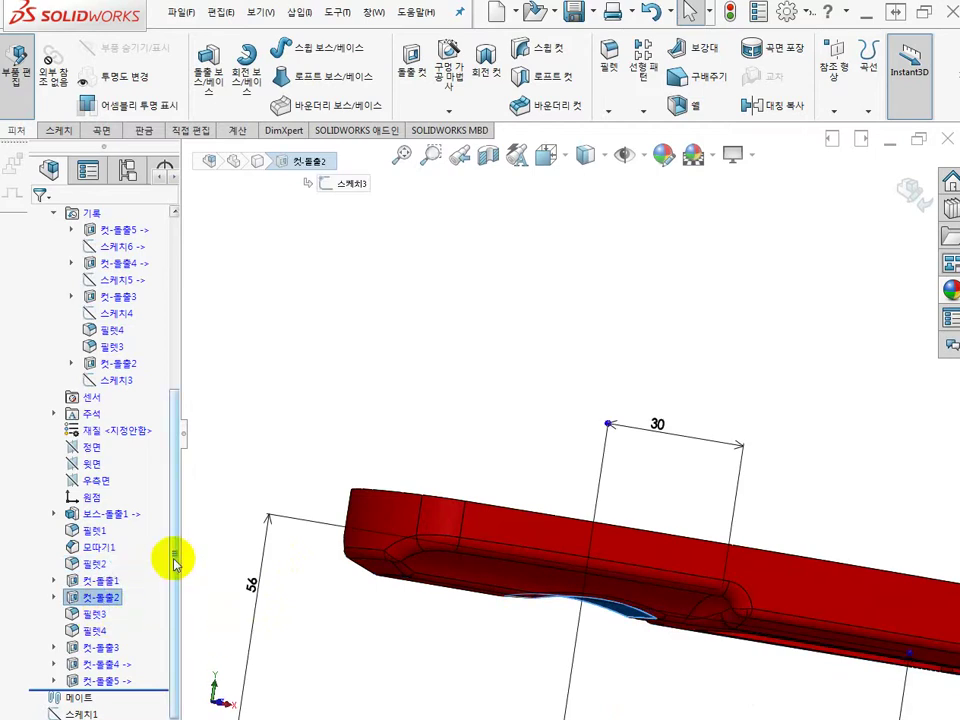
{"action": "left_click", "coordinate": [94, 631]}
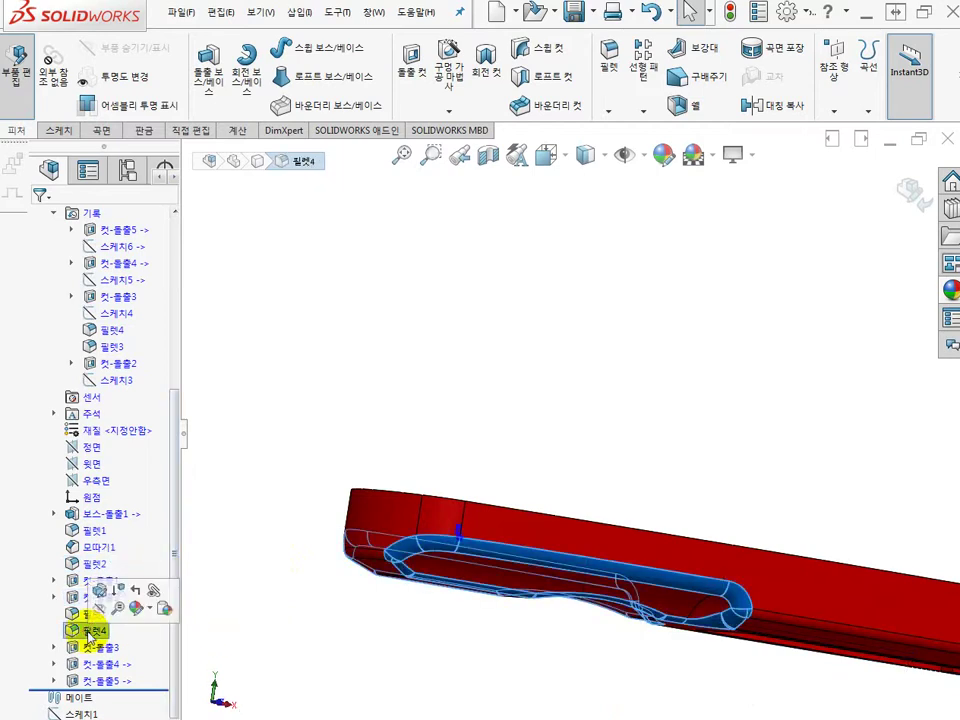
{"action": "left_click_drag", "start_coordinate": [76, 636], "coordinate": [118, 688]}
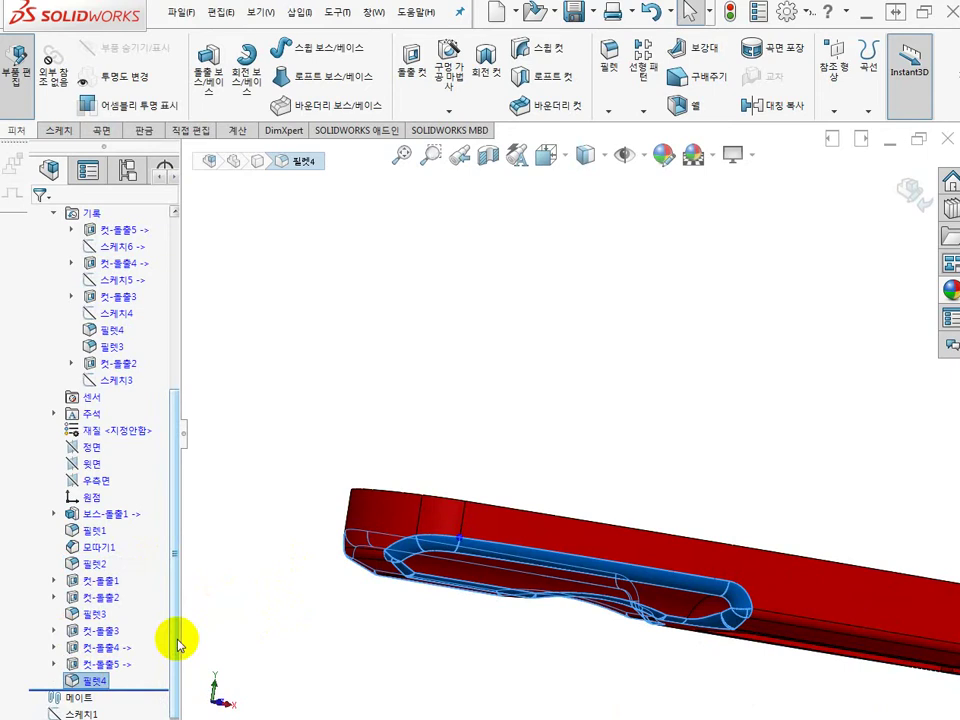
{"action": "left_click", "coordinate": [93, 614]}
{"action": "left_click_drag", "start_coordinate": [90, 617], "coordinate": [136, 690]}
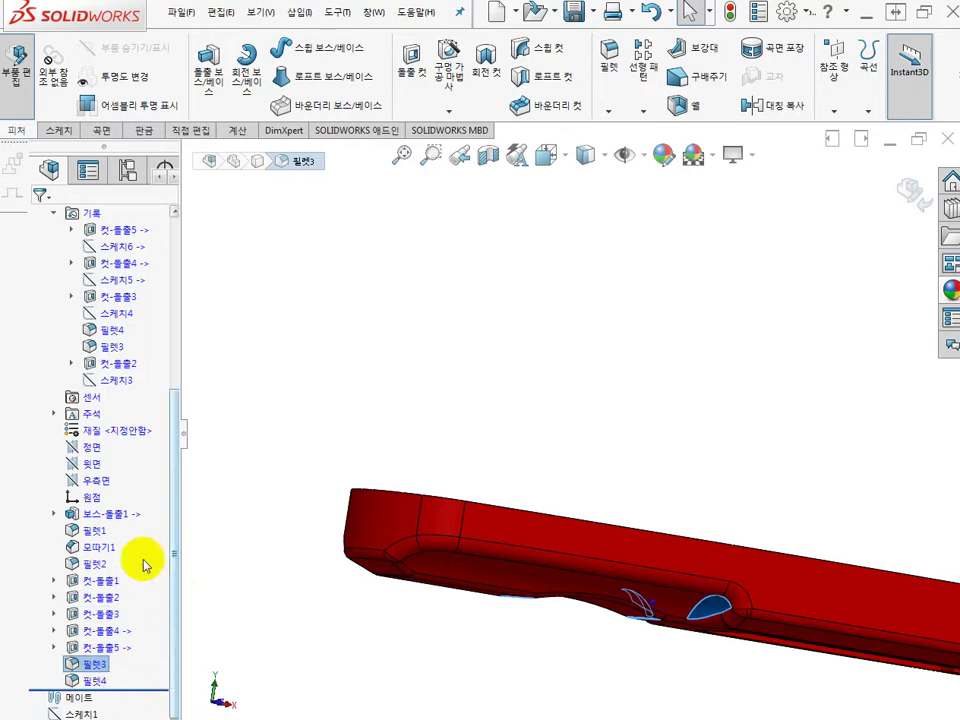
Step: Move fillet 필렛2 to directly after 컷-돌출5 in the feature order and check which faces 필렛1 covers
{"action": "left_click", "coordinate": [112, 565]}
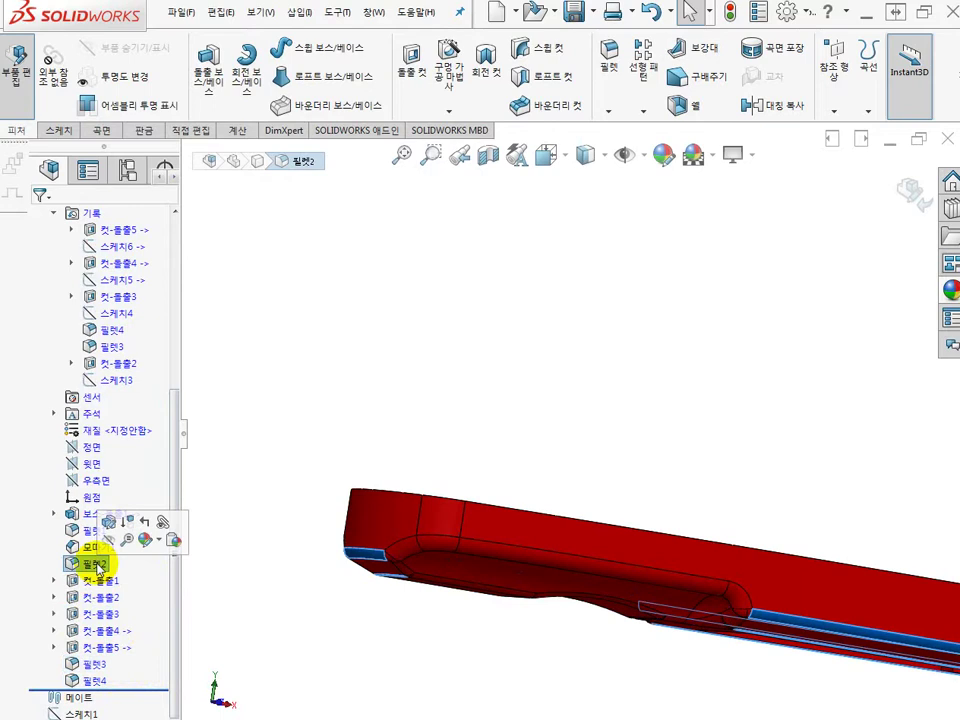
{"action": "left_click_drag", "start_coordinate": [88, 571], "coordinate": [105, 645]}
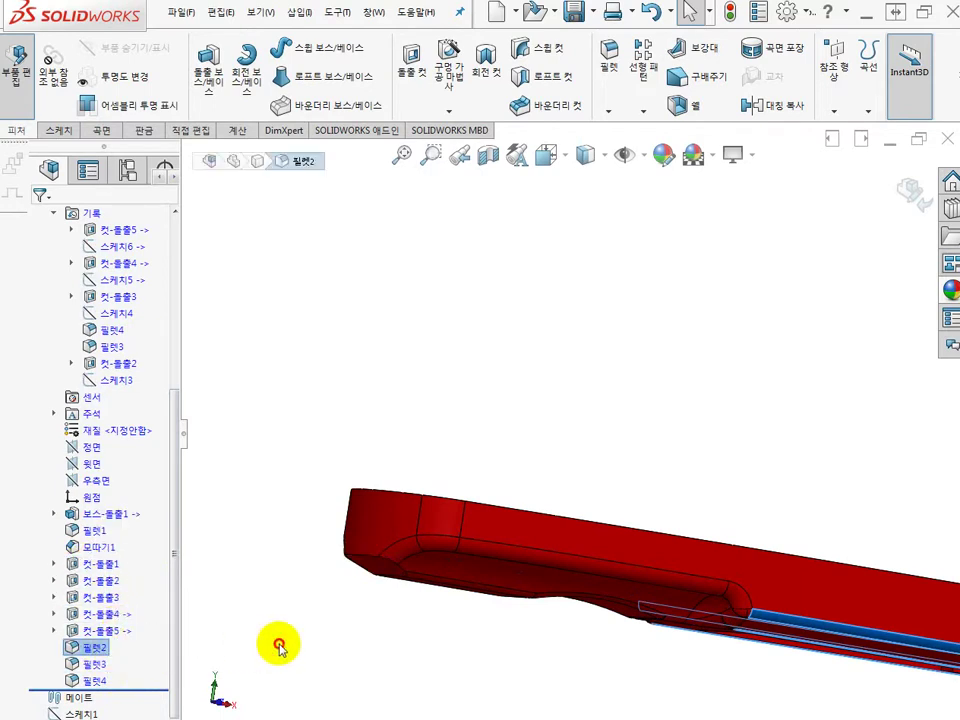
{"action": "left_click", "coordinate": [93, 530]}
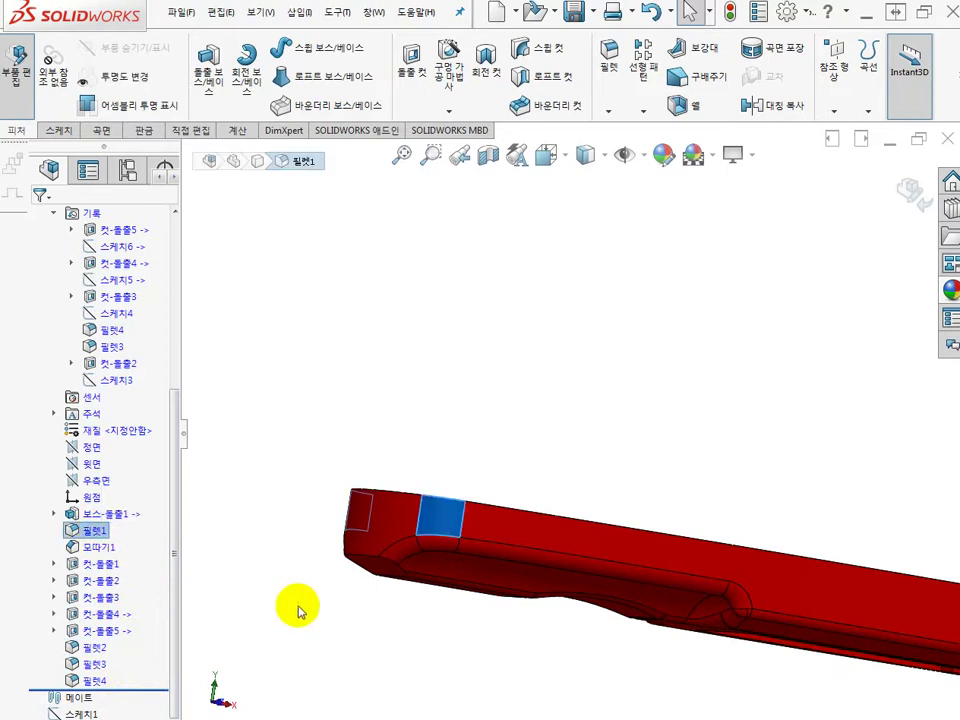
{"action": "left_click", "coordinate": [330, 623]}
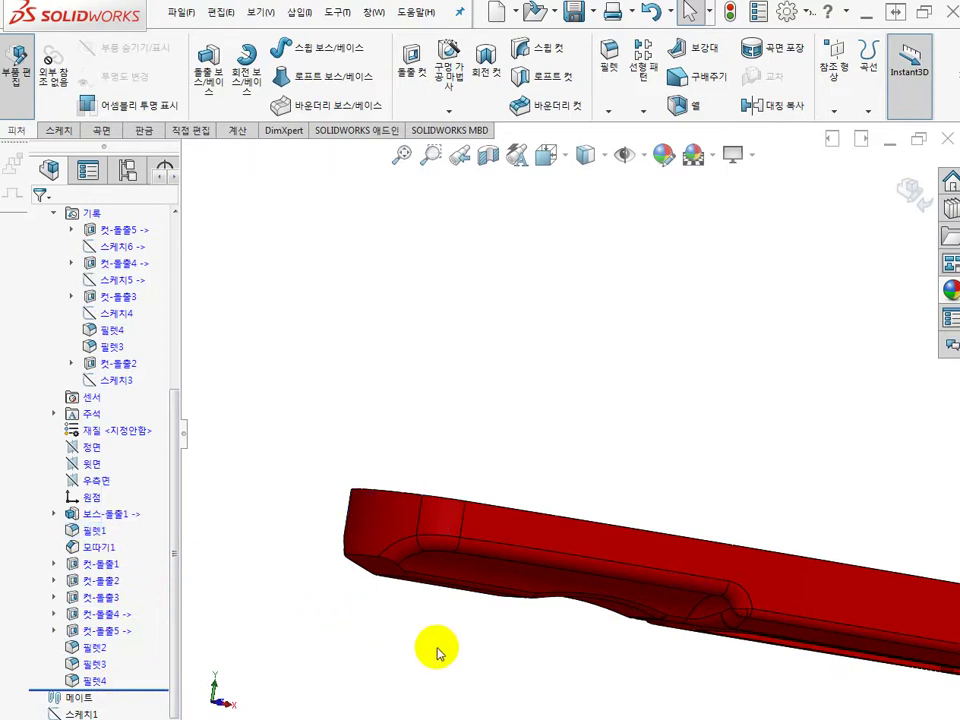
Step: Roll the bottom case back to directly after 컷-돌출5, ahead of the three reordered fillets
{"action": "middle_click_drag", "start_coordinate": [606, 639], "coordinate": [647, 534]}
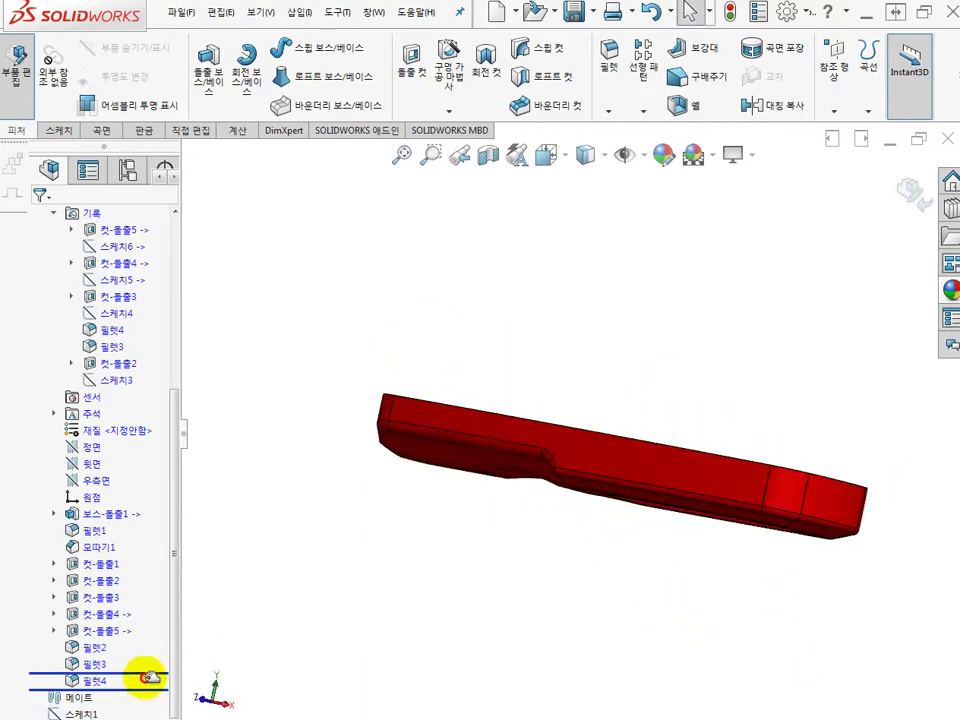
{"action": "left_click_drag", "start_coordinate": [148, 678], "coordinate": [158, 639]}
{"action": "middle_click_drag", "start_coordinate": [350, 608], "coordinate": [388, 626]}
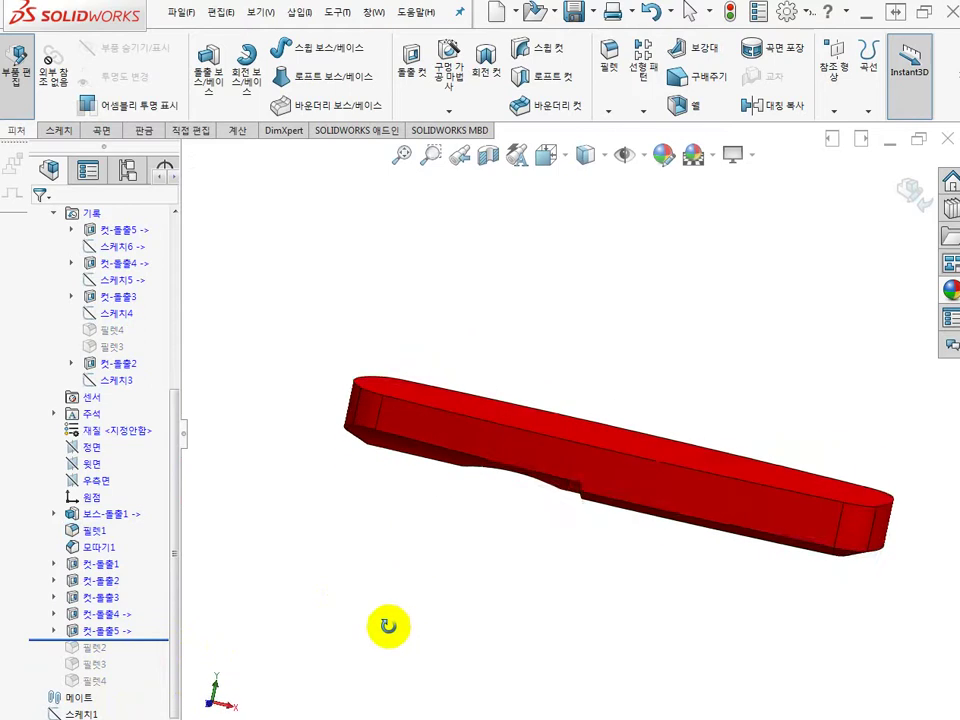
{"action": "middle_click_drag", "start_coordinate": [418, 540], "coordinate": [388, 583]}
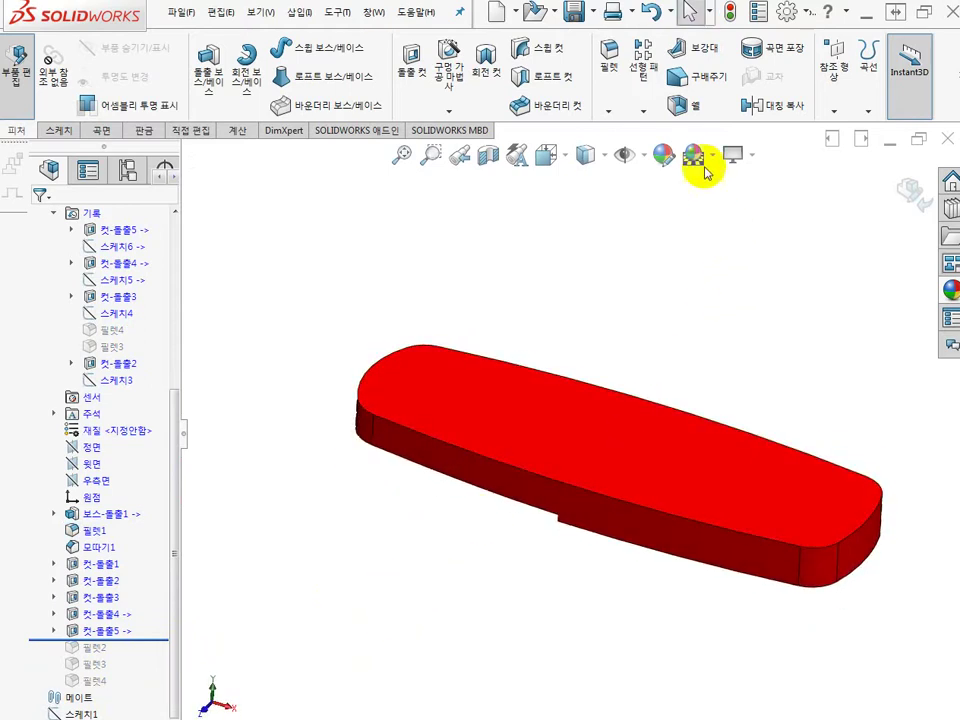
Step: Try a 2 mm Shell on the rolled-back bottom case with the flat face removed, show its preview, and cancel the command
{"action": "left_click", "coordinate": [678, 105]}
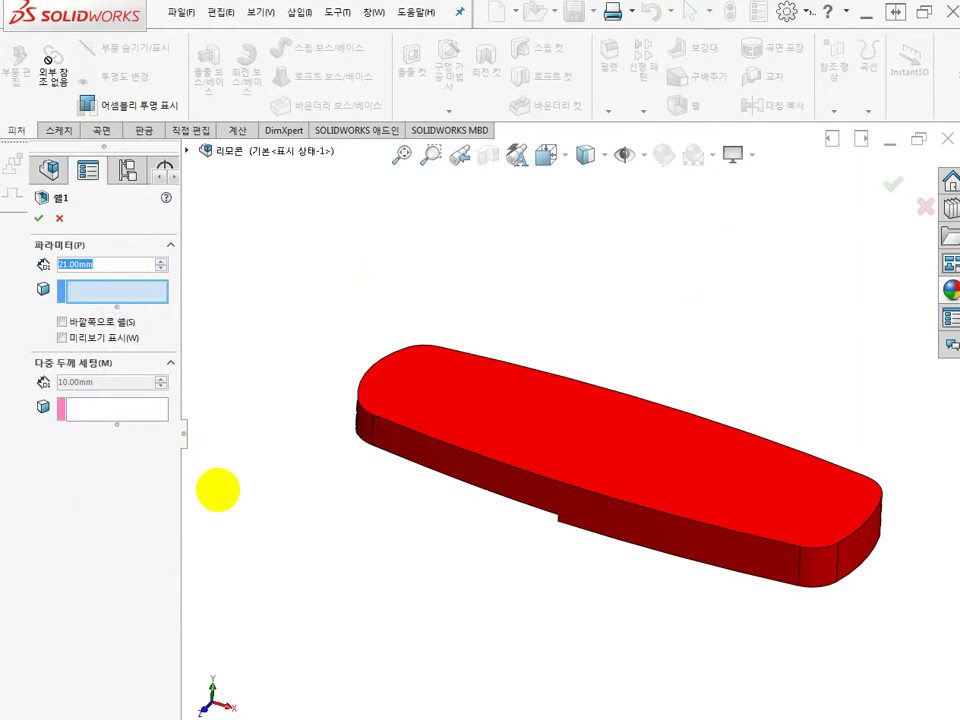
{"action": "type", "text": "2"}
{"action": "key", "text": "Return"}
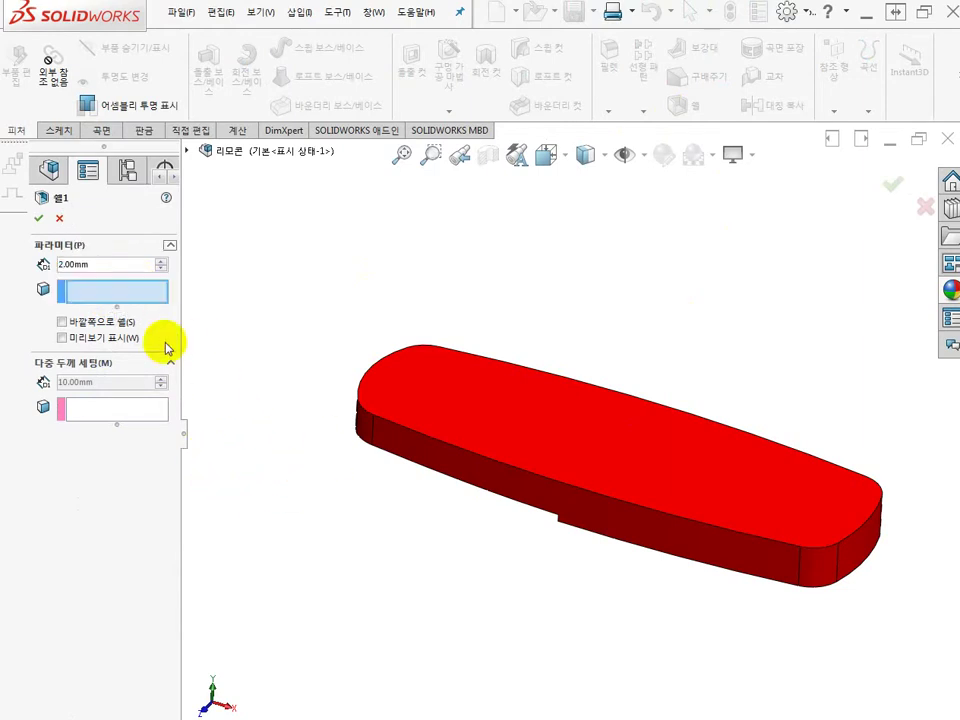
{"action": "left_click", "coordinate": [548, 425]}
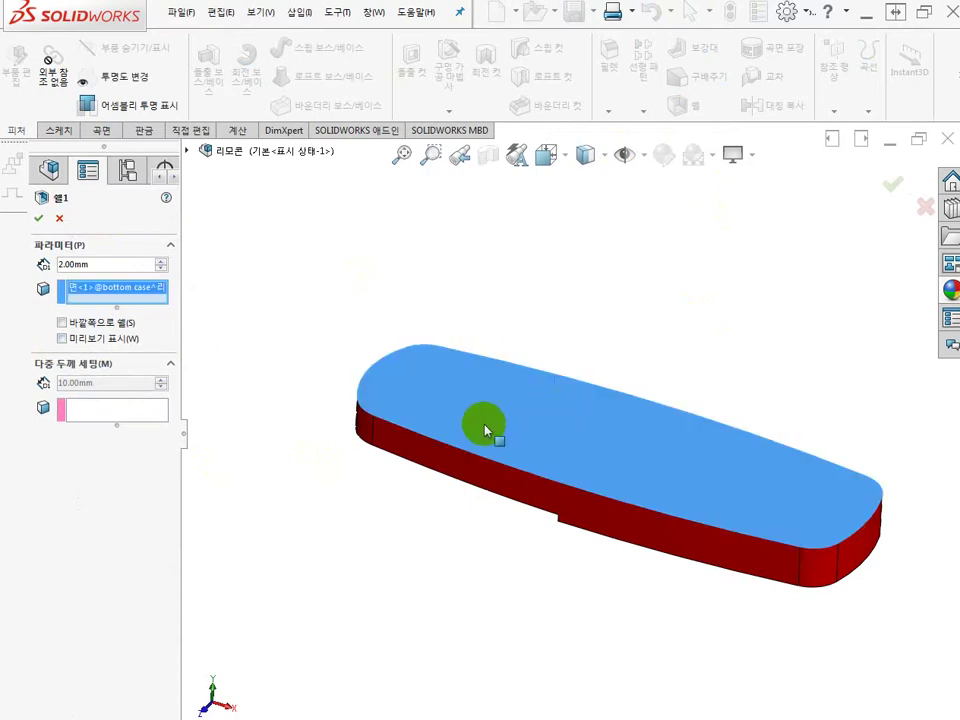
{"action": "left_click", "coordinate": [62, 339]}
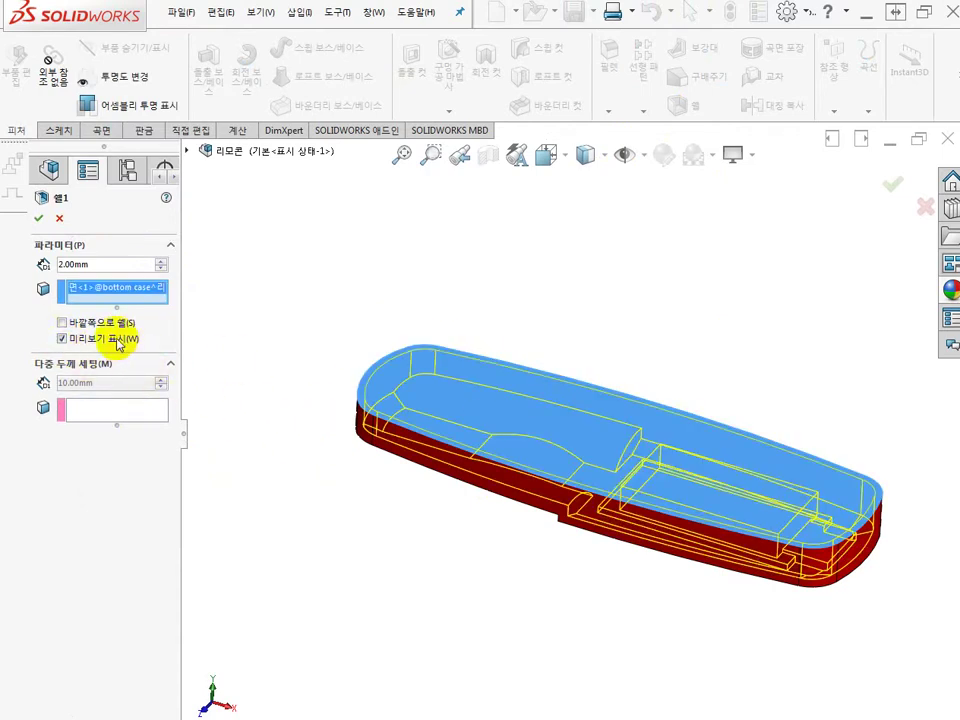
{"action": "left_click", "coordinate": [62, 222]}
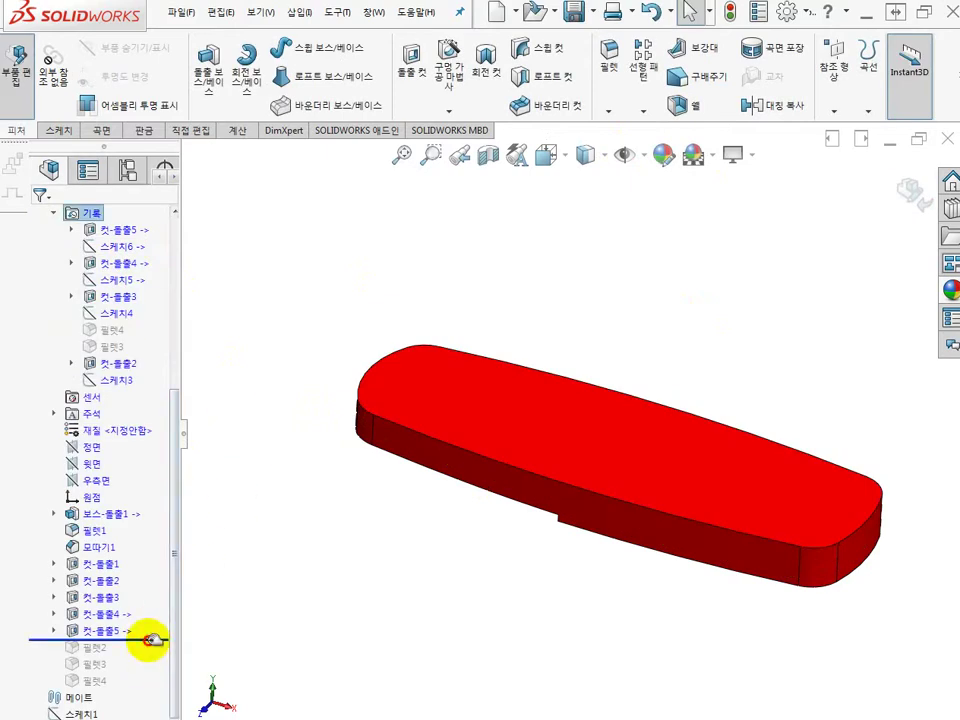
Step: Roll the bottom case forward past 필렛4 and shell it to 2 mm with the flat face removed, checking the preview
{"action": "left_click_drag", "start_coordinate": [150, 638], "coordinate": [135, 688]}
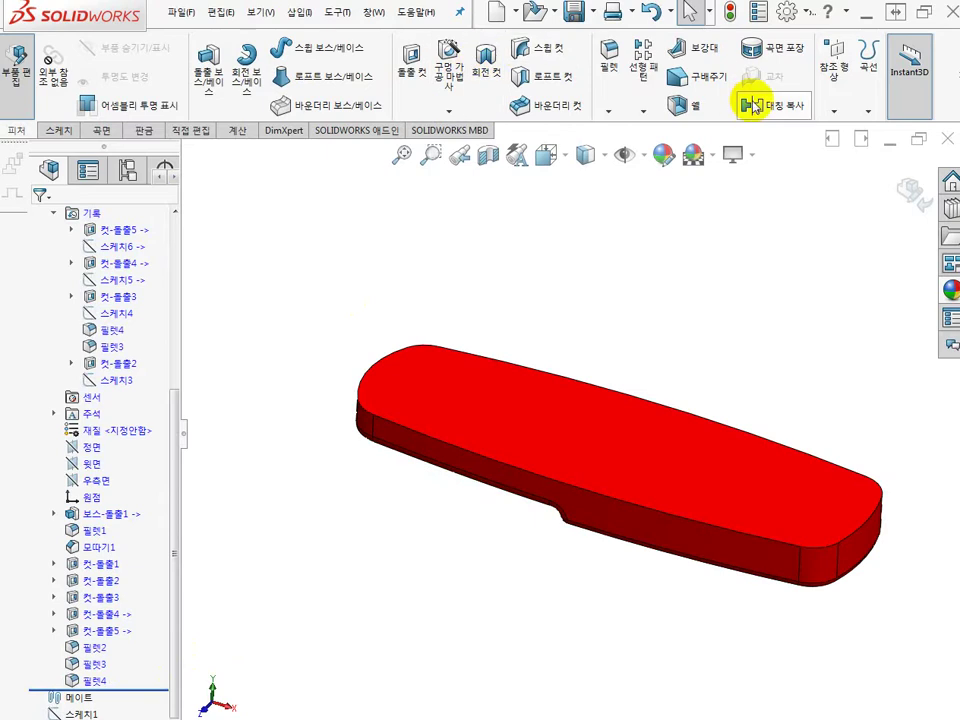
{"action": "left_click", "coordinate": [679, 106]}
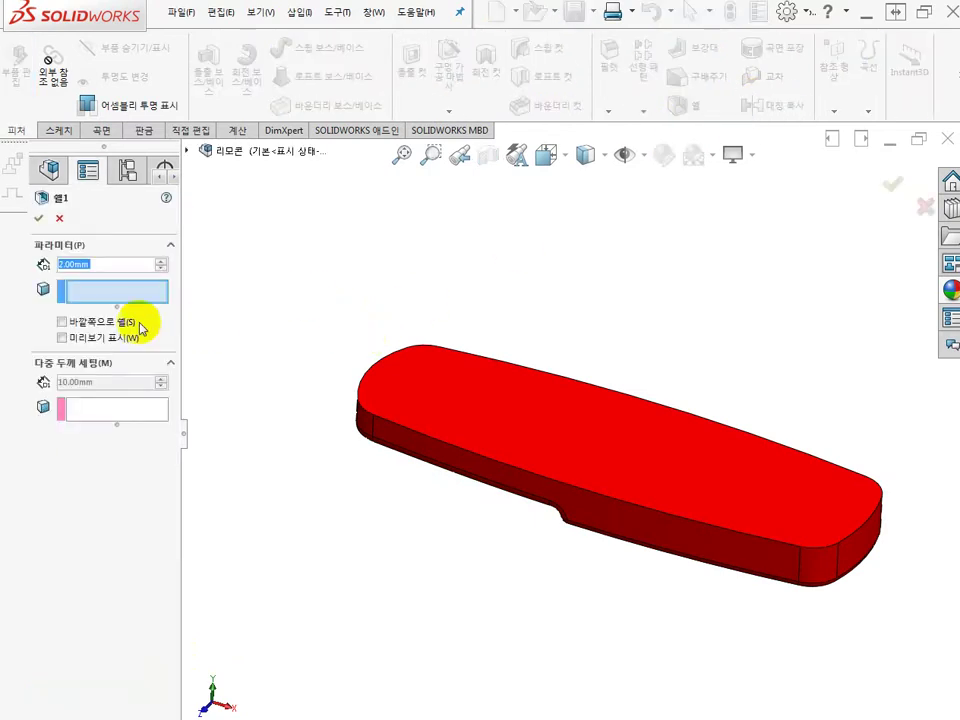
{"action": "left_click", "coordinate": [567, 434]}
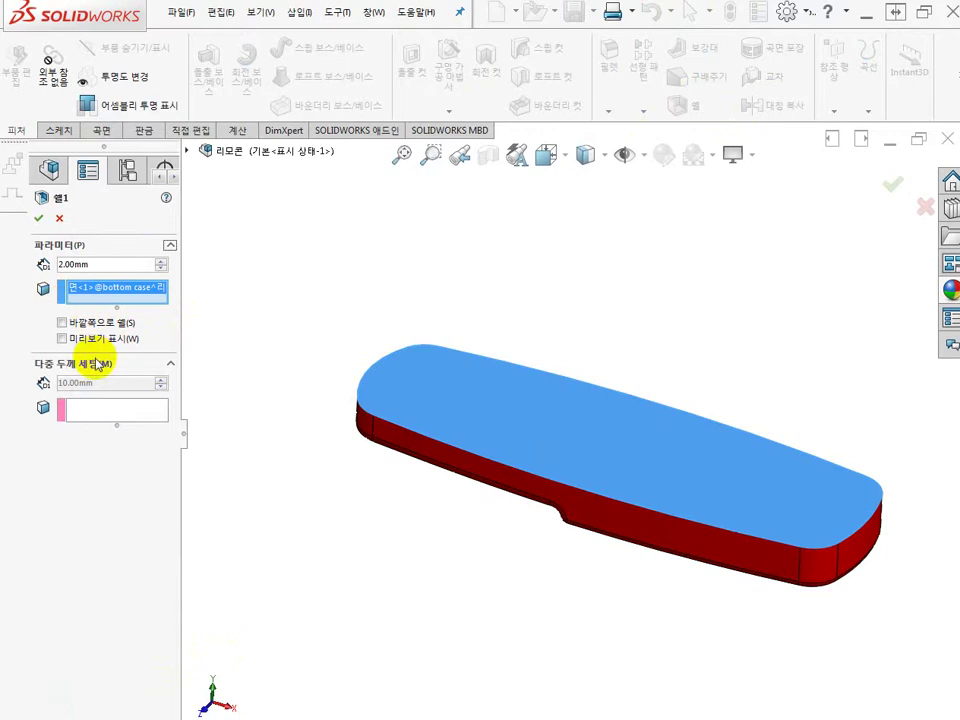
{"action": "left_click", "coordinate": [63, 339]}
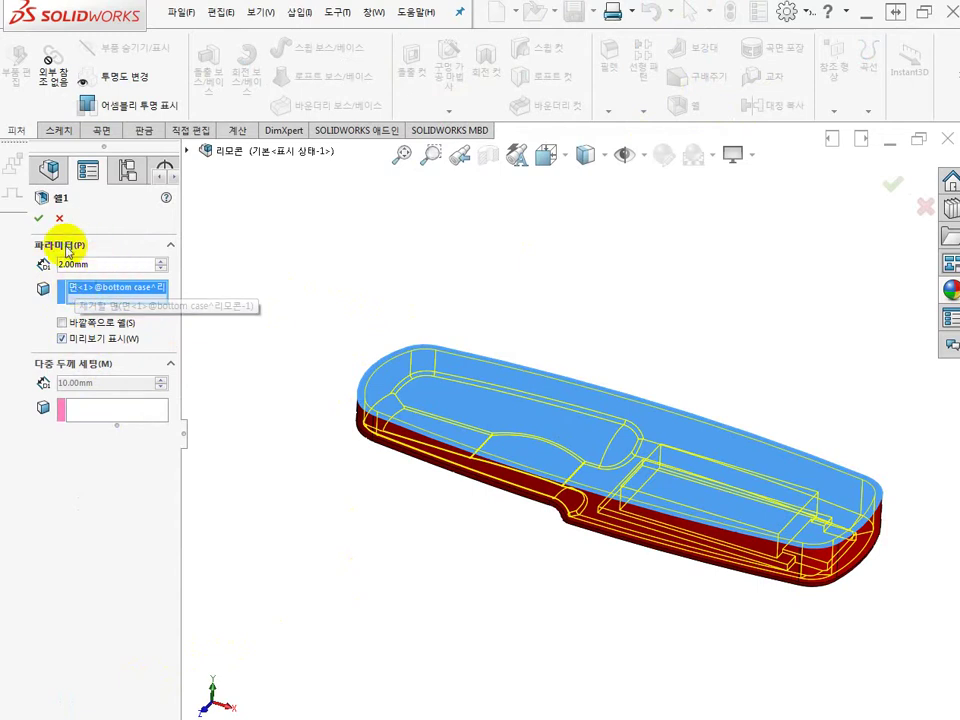
{"action": "left_click", "coordinate": [42, 219]}
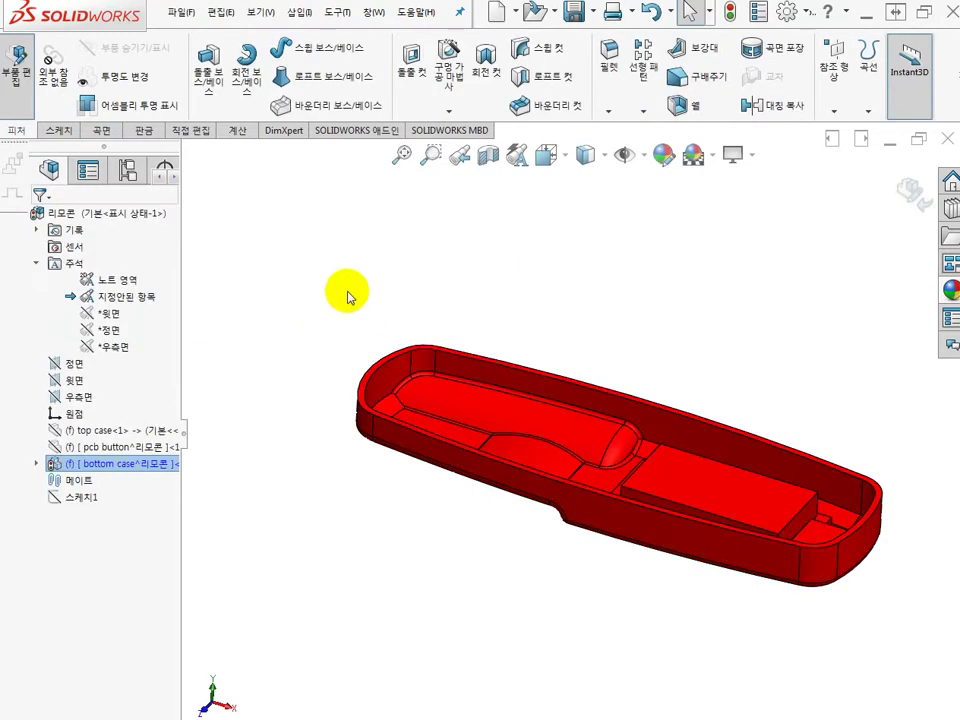
Step: Inspect the shelled bottom case and highlight the faces of 필렛1 and 모따기1 on its underside
{"action": "middle_click_drag", "start_coordinate": [396, 453], "coordinate": [439, 433]}
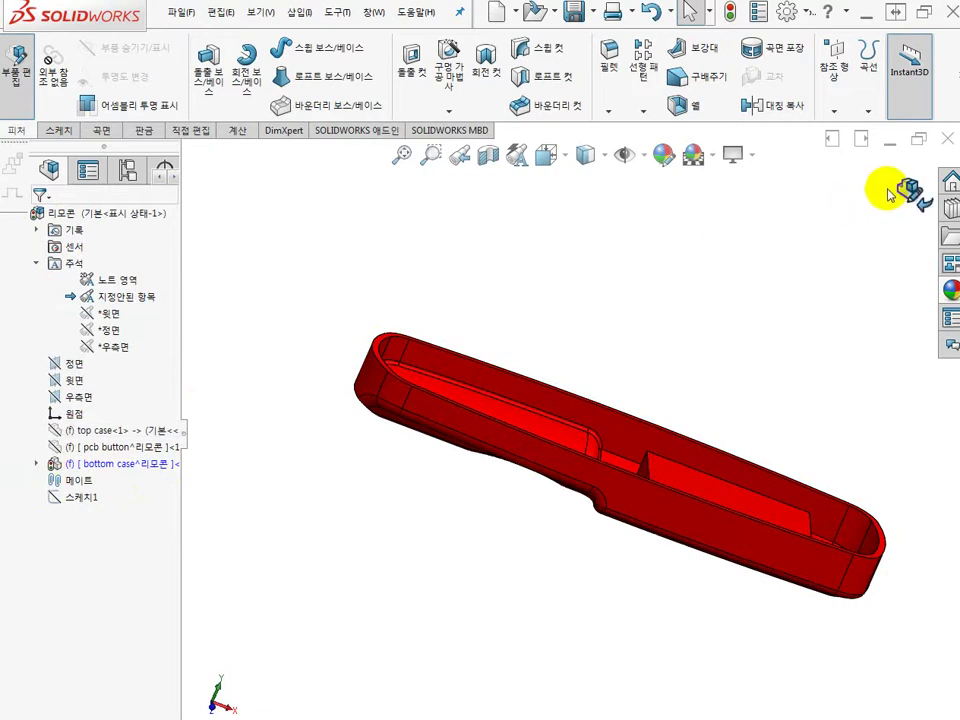
{"action": "left_click", "coordinate": [38, 464]}
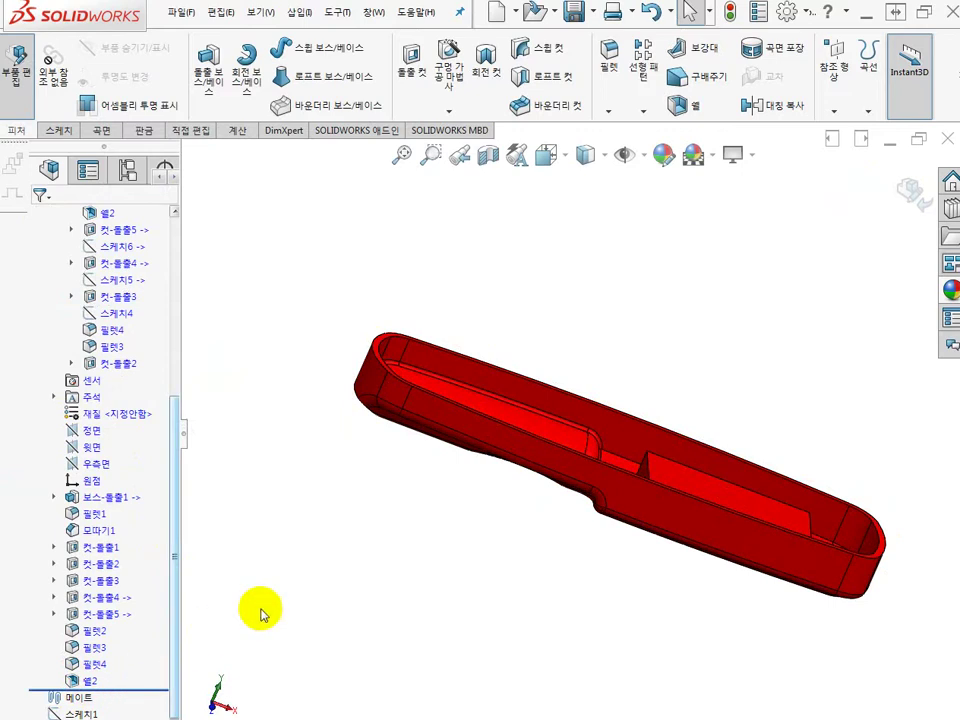
{"action": "middle_click_drag", "start_coordinate": [257, 611], "coordinate": [433, 522]}
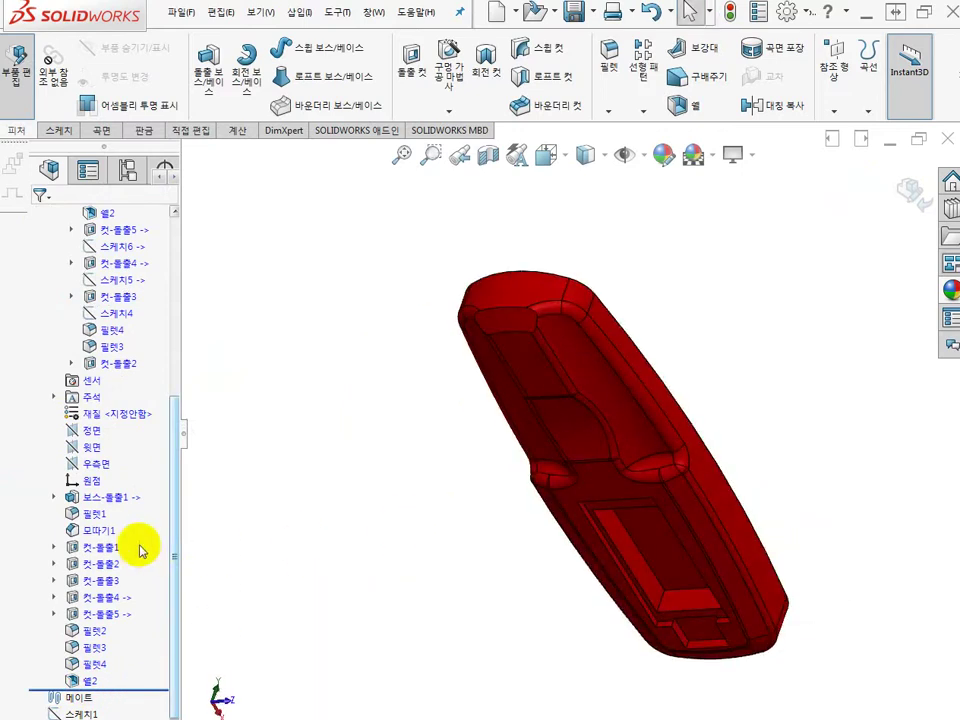
{"action": "left_click", "coordinate": [95, 515]}
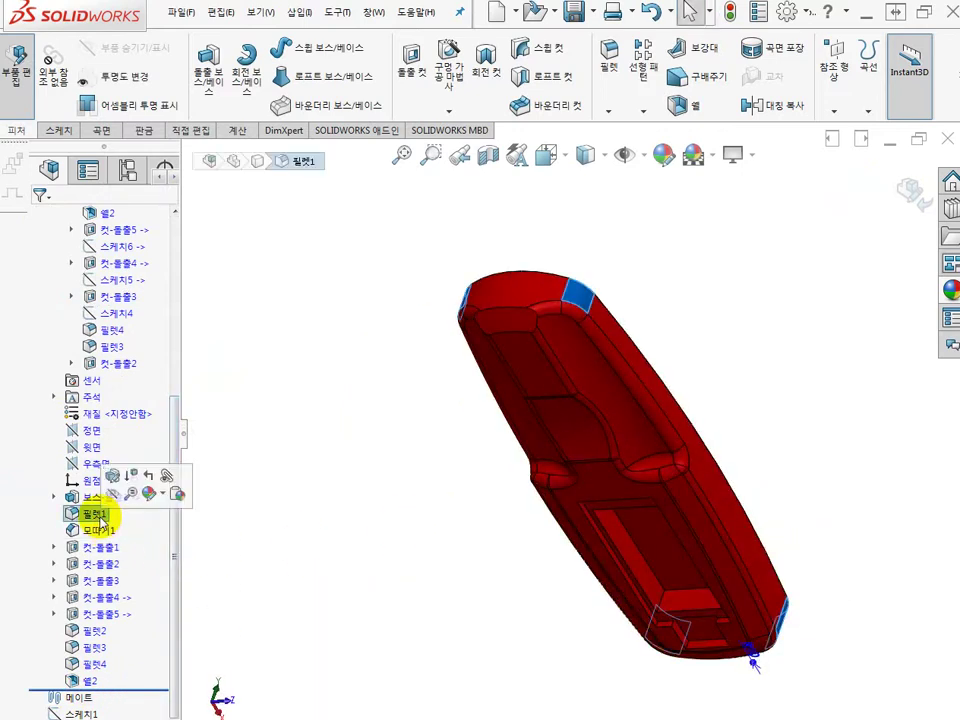
{"action": "left_click", "coordinate": [100, 530]}
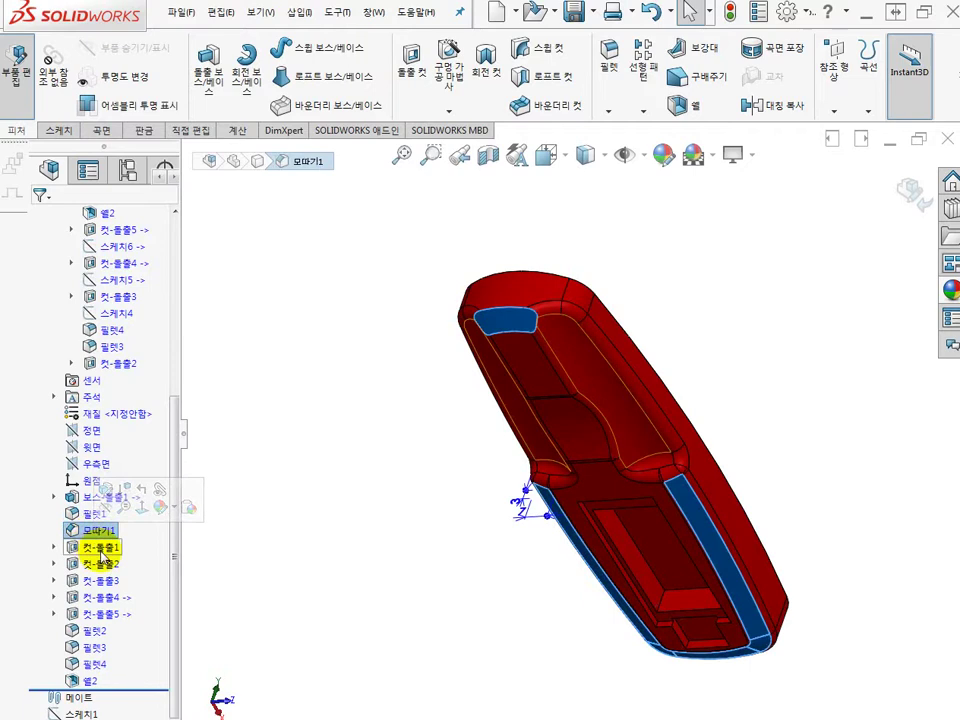
Step: Move fillet 필렛2 up in the feature order to directly after 모따기1, ahead of 컷-돌출1, and check the shelled interior
{"action": "left_click", "coordinate": [113, 637]}
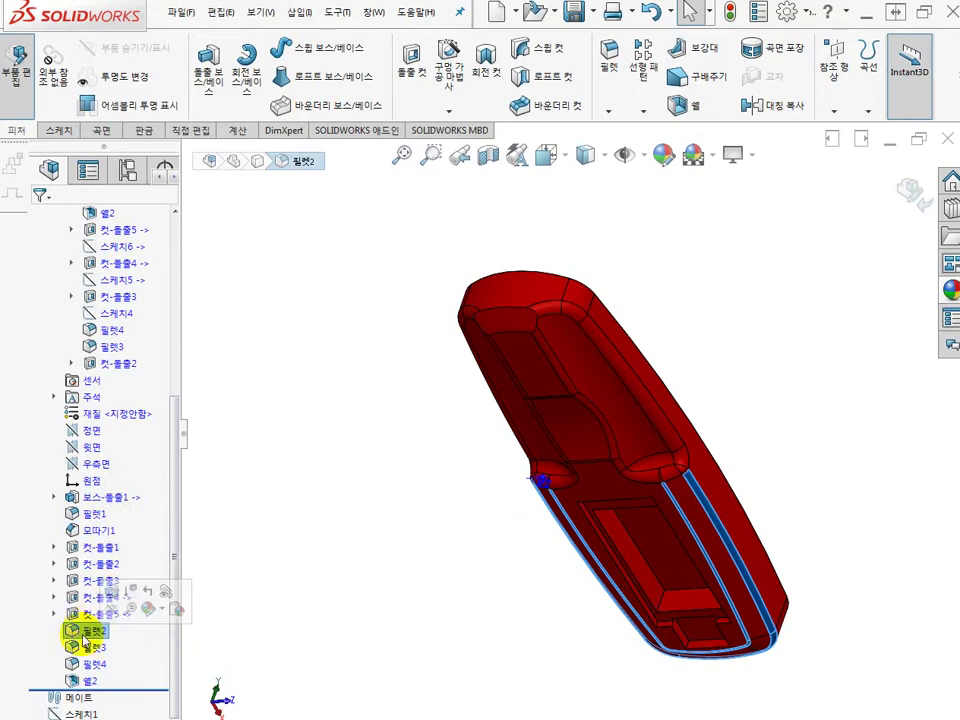
{"action": "left_click_drag", "start_coordinate": [84, 632], "coordinate": [128, 550]}
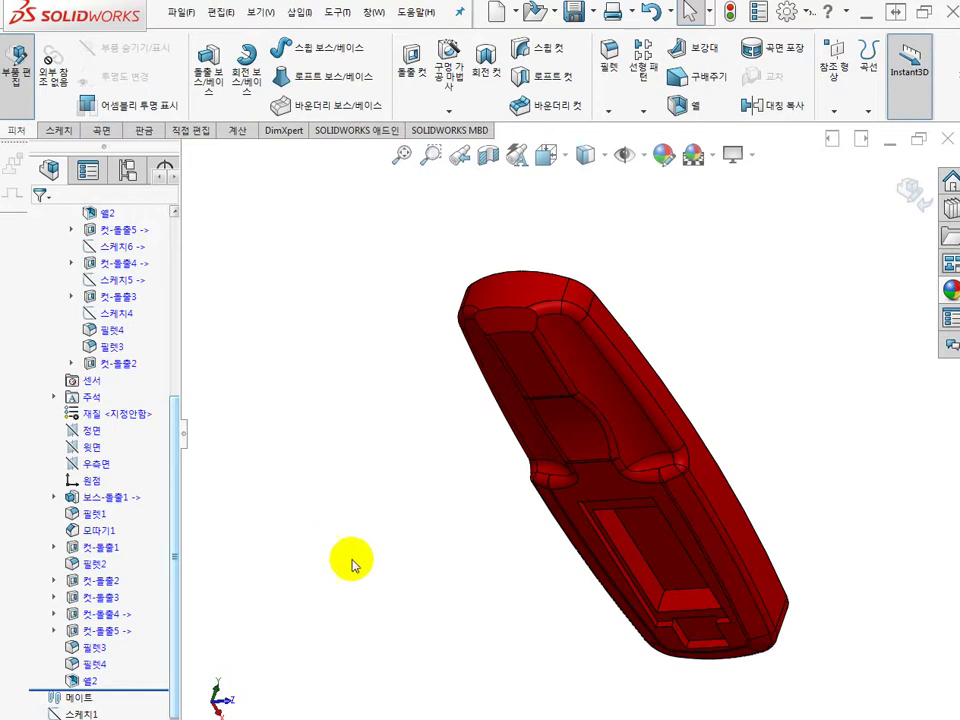
{"action": "left_click", "coordinate": [96, 564]}
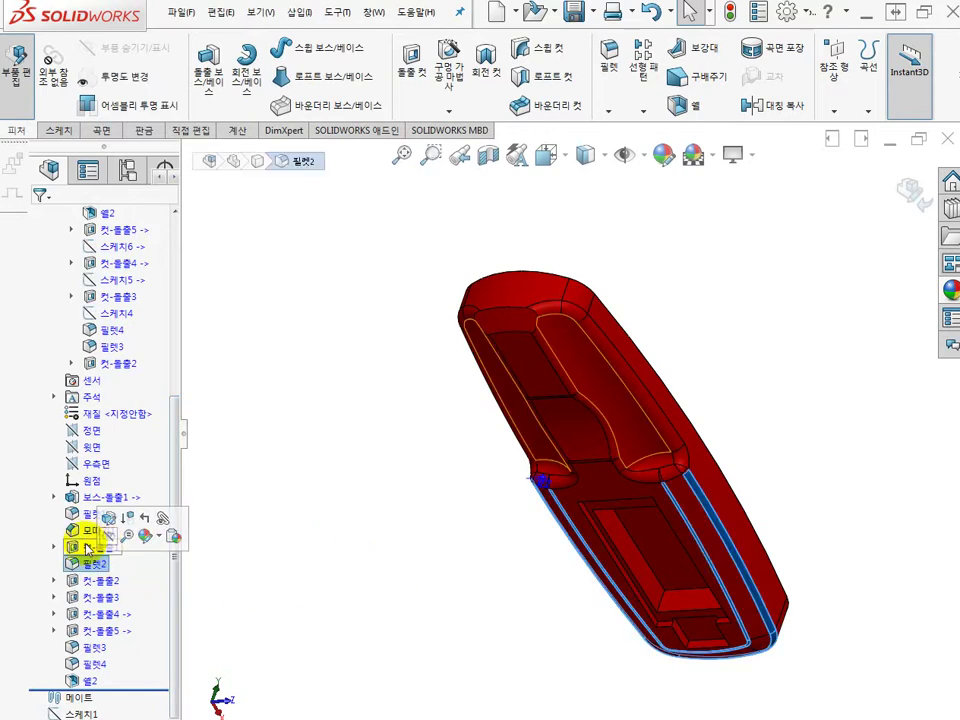
{"action": "left_click_drag", "start_coordinate": [89, 566], "coordinate": [100, 534]}
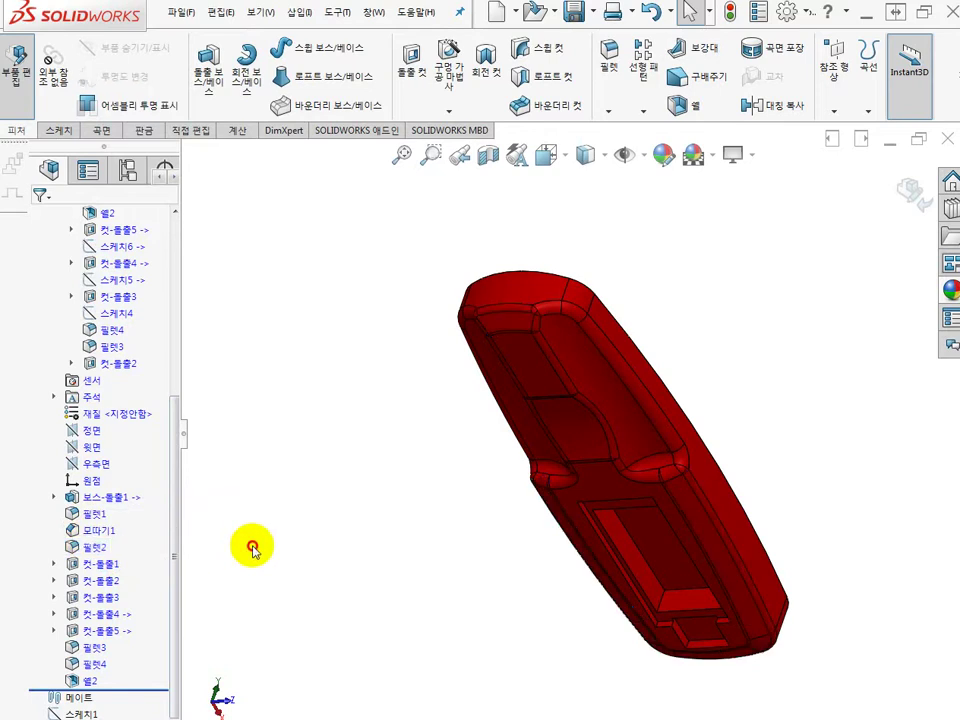
{"action": "middle_click_drag", "start_coordinate": [413, 560], "coordinate": [433, 579]}
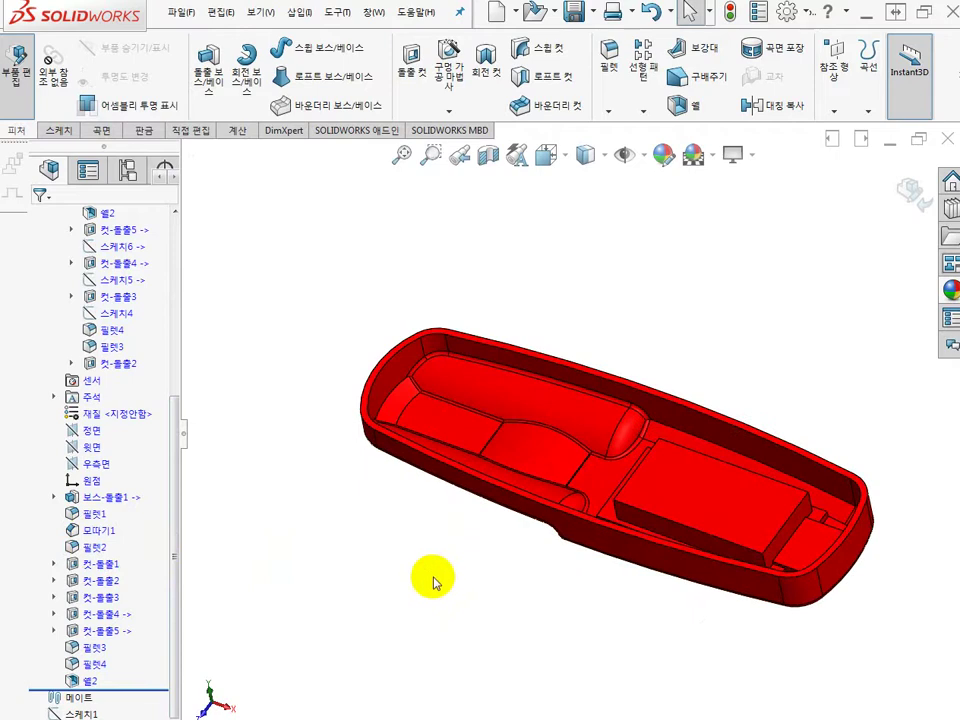
{"action": "middle_click_drag", "start_coordinate": [788, 368], "coordinate": [808, 317]}
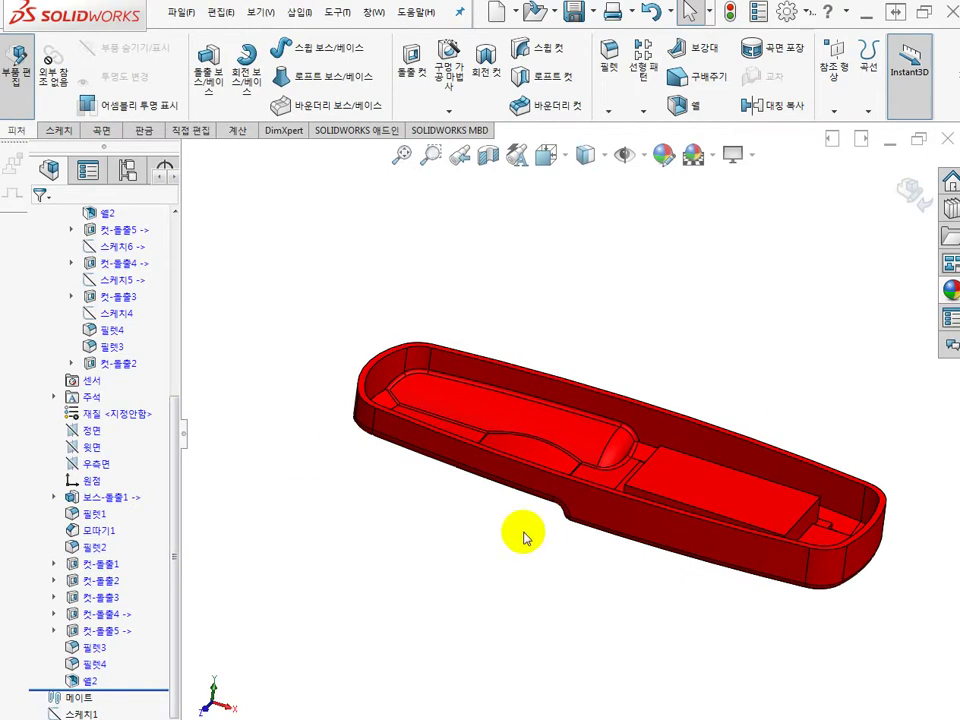
{"action": "mouse_move", "coordinate": [516, 536]}
{"action": "middle_mouse_down"}
{"action": "mouse_move", "coordinate": [636, 508]}
{"action": "mouse_move", "coordinate": [528, 505]}
{"action": "mouse_move", "coordinate": [506, 536]}
{"action": "middle_mouse_up"}
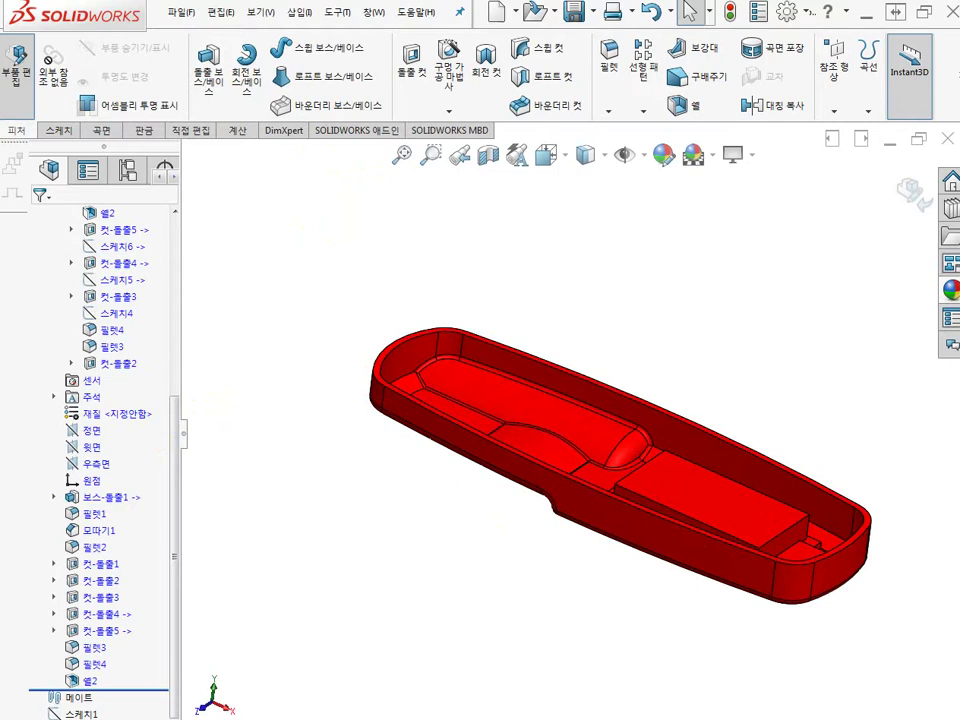
Step: Switch to the Windows photo viewer and enlarge the remote control bottom case drawing to full screen
{"action": "left_click", "coordinate": [922, 12]}
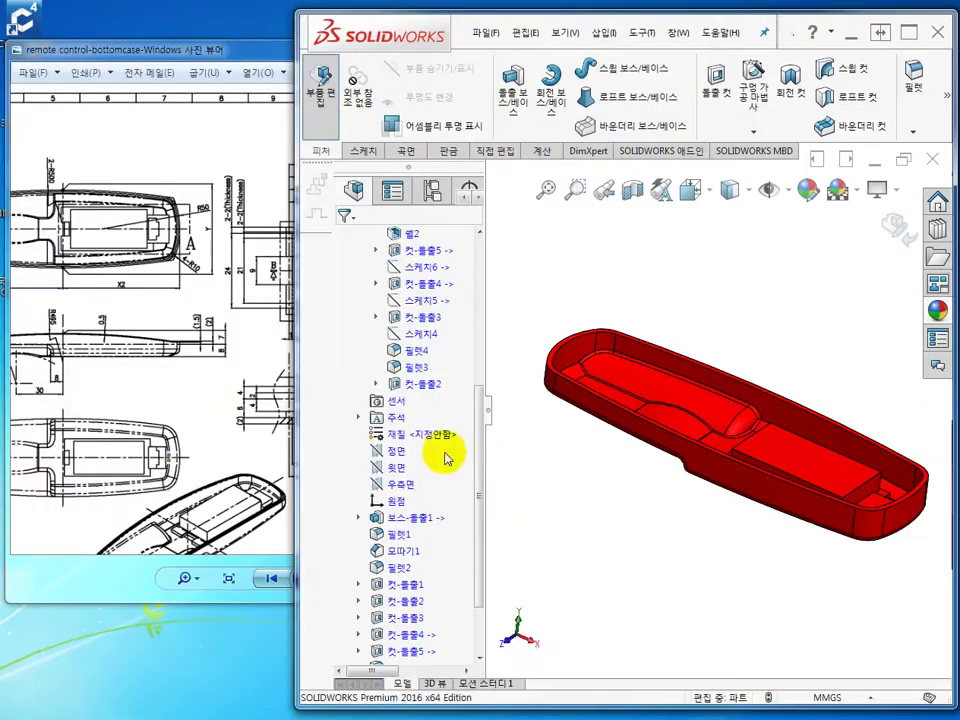
{"action": "left_click", "coordinate": [160, 450]}
{"action": "left_click", "coordinate": [557, 48]}
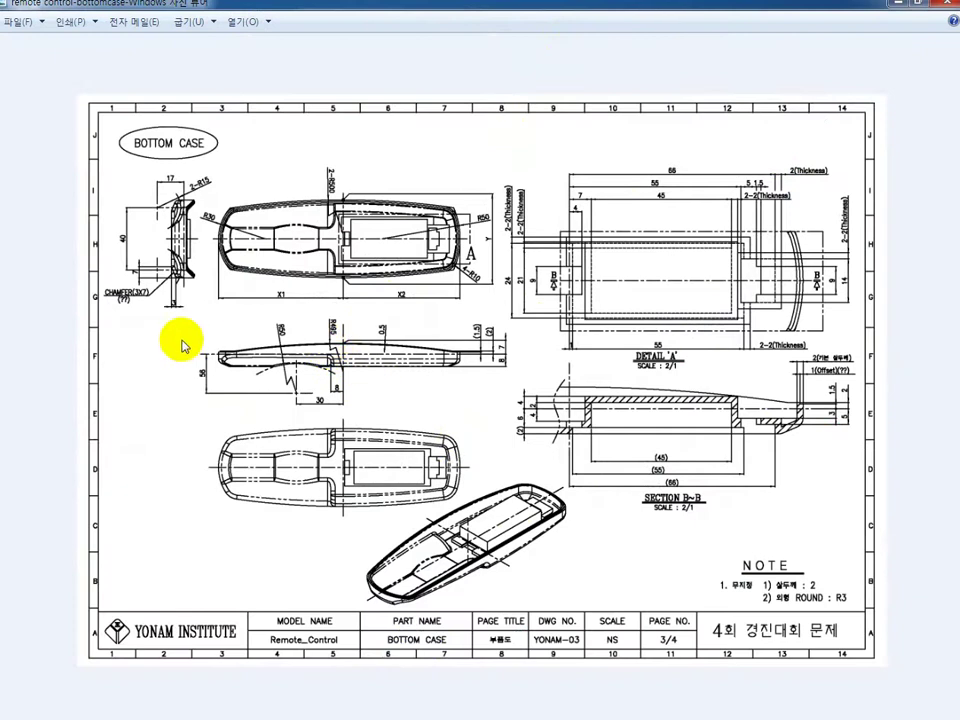
Step: Examine the side view of the bottom case drawing around the R50 thumb recess and the full profile length
{"action": "scroll", "coordinate": [184, 343], "scroll_direction": "up", "scroll_amount": 3}
{"action": "mouse_move", "coordinate": [257, 381]}
{"action": "left_mouse_down"}
{"action": "mouse_move", "coordinate": [403, 459]}
{"action": "mouse_move", "coordinate": [413, 508]}
{"action": "left_mouse_up"}
{"action": "scroll", "coordinate": [413, 508], "scroll_direction": "up", "scroll_amount": 2}
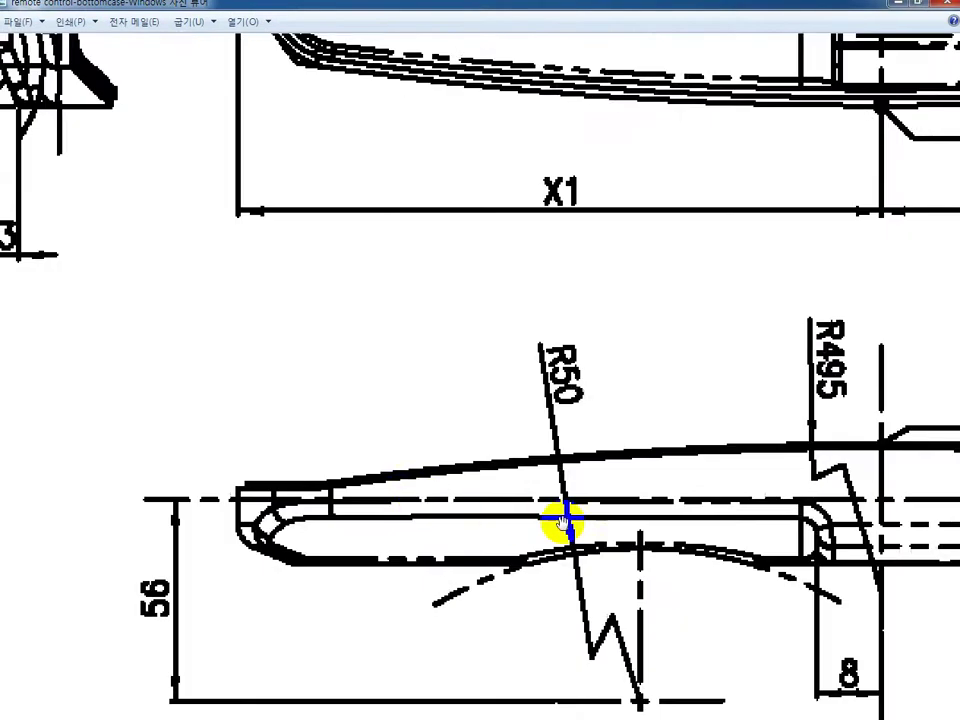
{"action": "mouse_move", "coordinate": [561, 519]}
{"action": "left_mouse_down"}
{"action": "mouse_move", "coordinate": [321, 414]}
{"action": "mouse_move", "coordinate": [354, 422]}
{"action": "mouse_move", "coordinate": [268, 418]}
{"action": "mouse_move", "coordinate": [385, 463]}
{"action": "mouse_move", "coordinate": [420, 396]}
{"action": "mouse_move", "coordinate": [377, 390]}
{"action": "mouse_move", "coordinate": [407, 369]}
{"action": "left_mouse_up"}
{"action": "scroll", "coordinate": [428, 360], "scroll_direction": "down", "scroll_amount": 3}
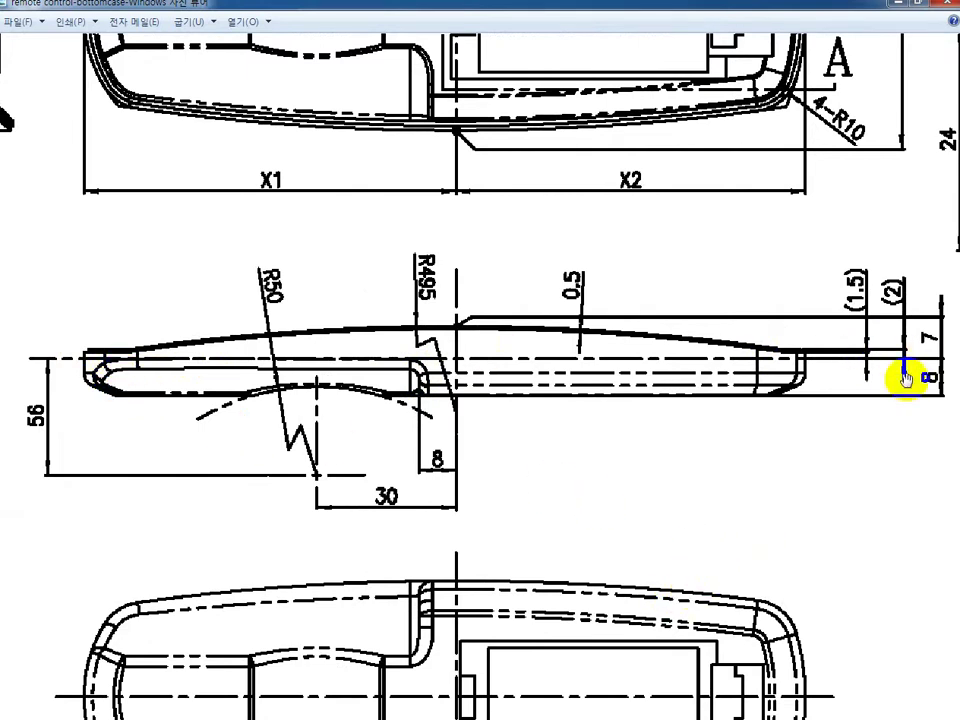
Step: Examine the rim height dimensions at the end of the drawing's side view and the R495 arc along its upper edge
{"action": "scroll", "coordinate": [904, 377], "scroll_direction": "up", "scroll_amount": 4}
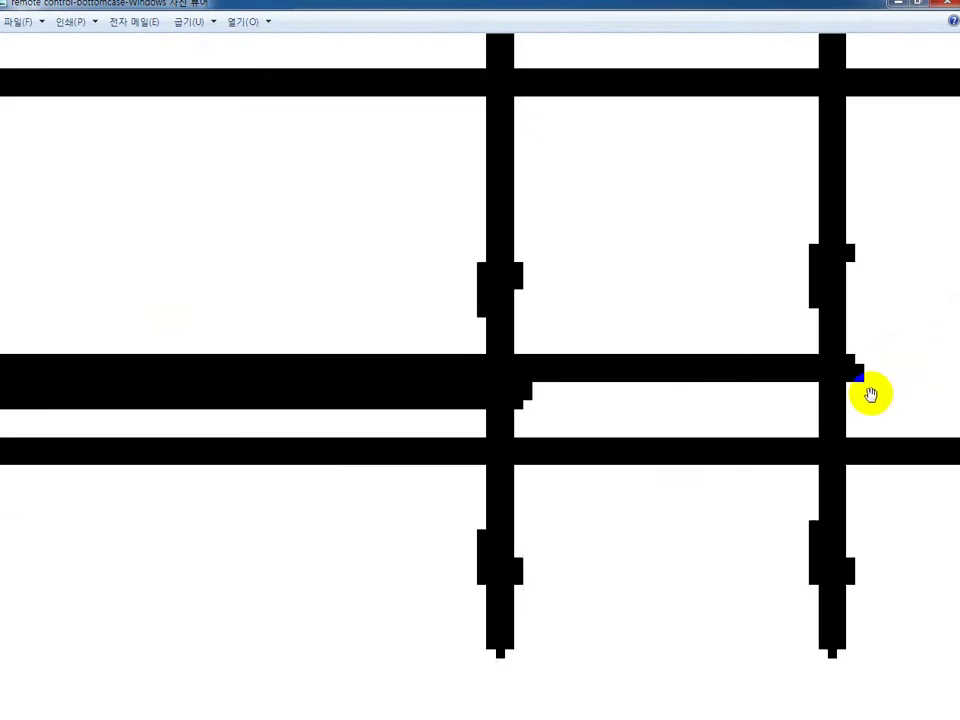
{"action": "scroll", "coordinate": [870, 400], "scroll_direction": "down", "scroll_amount": 2}
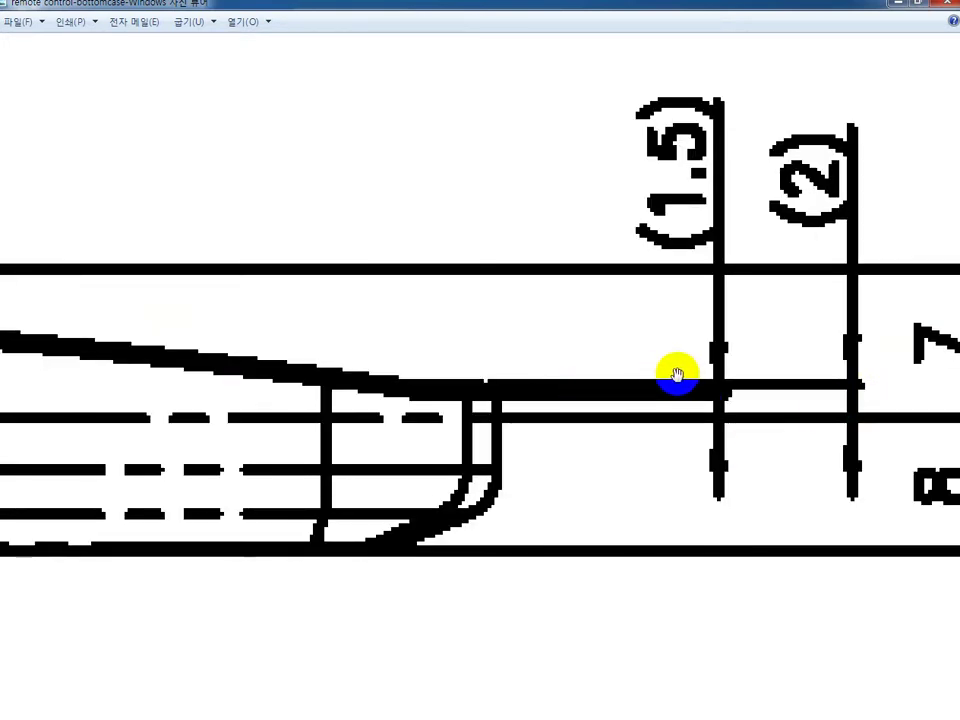
{"action": "scroll", "coordinate": [664, 392], "scroll_direction": "down", "scroll_amount": 1}
{"action": "scroll", "coordinate": [664, 392], "scroll_direction": "down", "scroll_amount": 1}
{"action": "scroll", "coordinate": [664, 392], "scroll_direction": "up", "scroll_amount": 2}
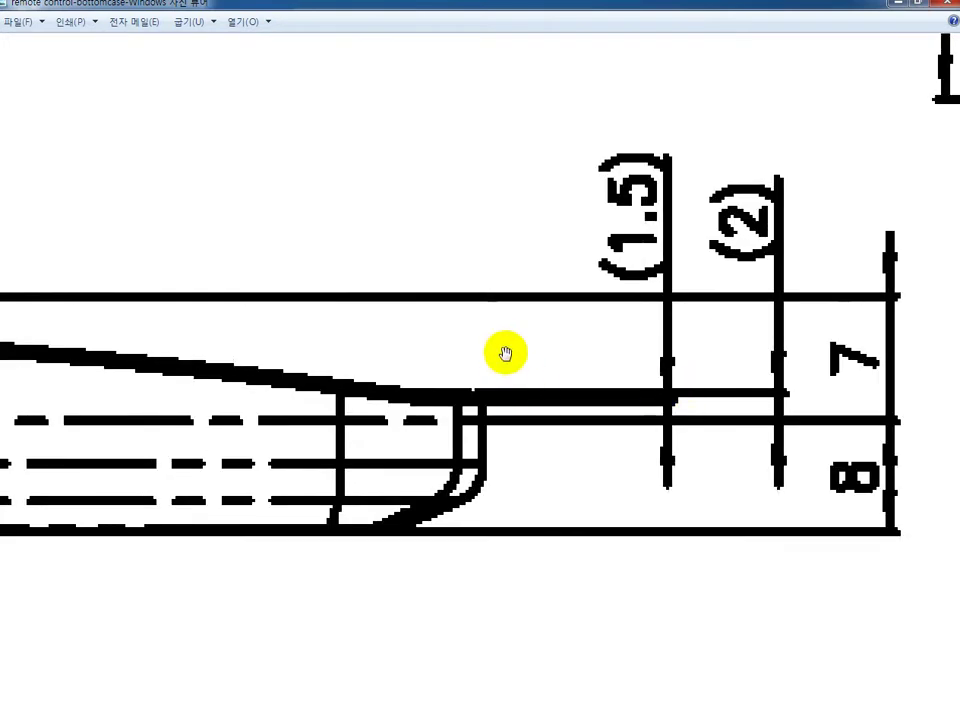
{"action": "left_click_drag", "start_coordinate": [506, 354], "coordinate": [679, 347]}
{"action": "scroll", "coordinate": [679, 347], "scroll_direction": "down", "scroll_amount": 3}
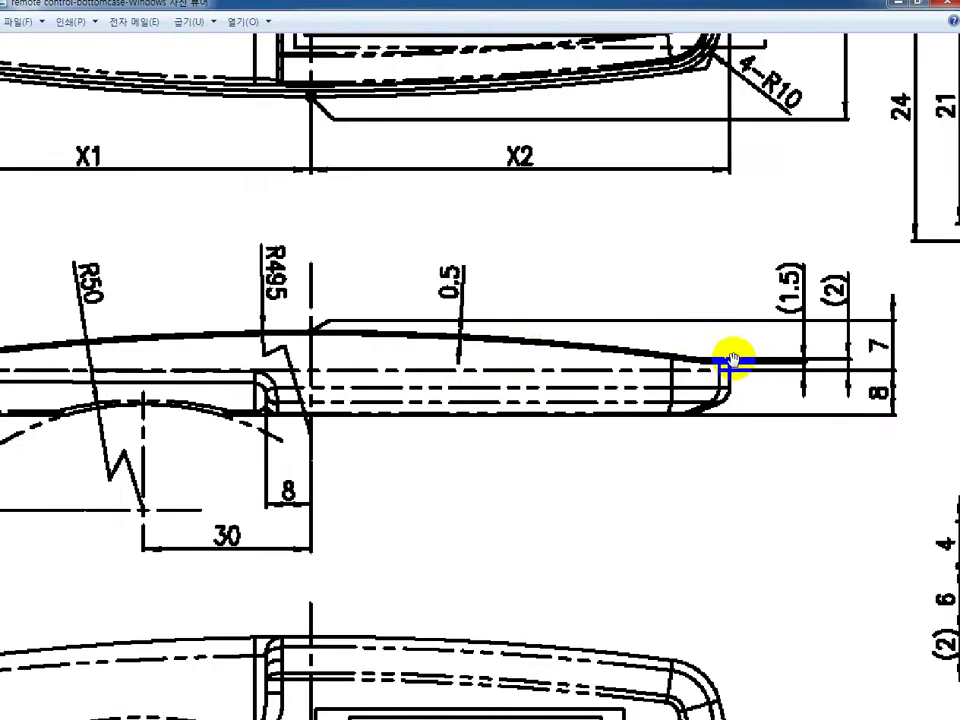
{"action": "left_click_drag", "start_coordinate": [546, 347], "coordinate": [741, 343]}
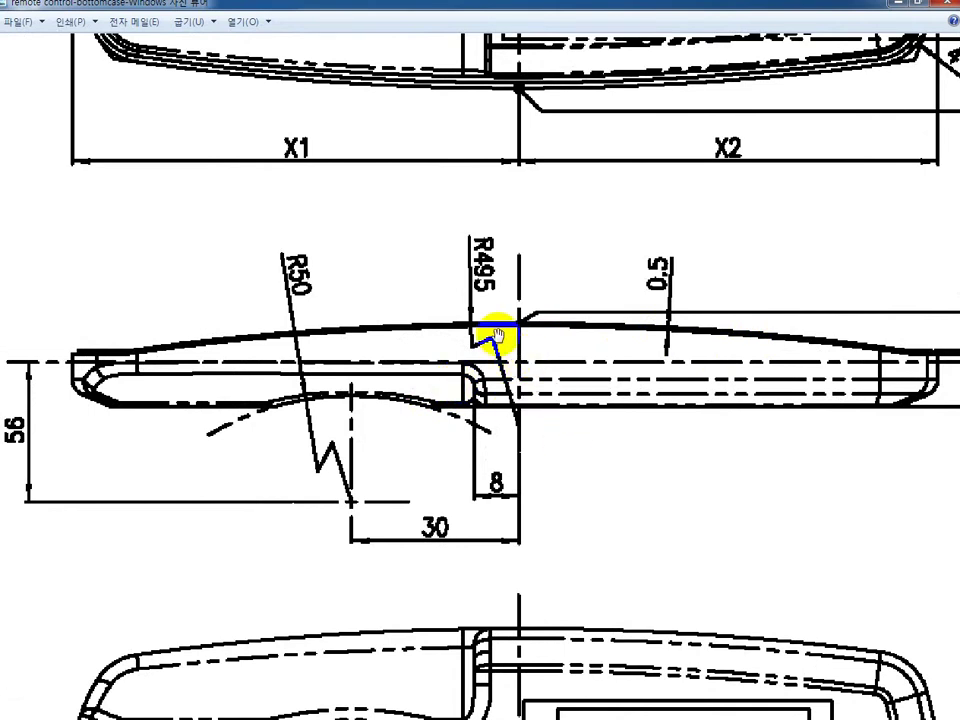
{"action": "scroll", "coordinate": [490, 318], "scroll_direction": "up", "scroll_amount": 3}
{"action": "scroll", "coordinate": [476, 313], "scroll_direction": "down", "scroll_amount": 4}
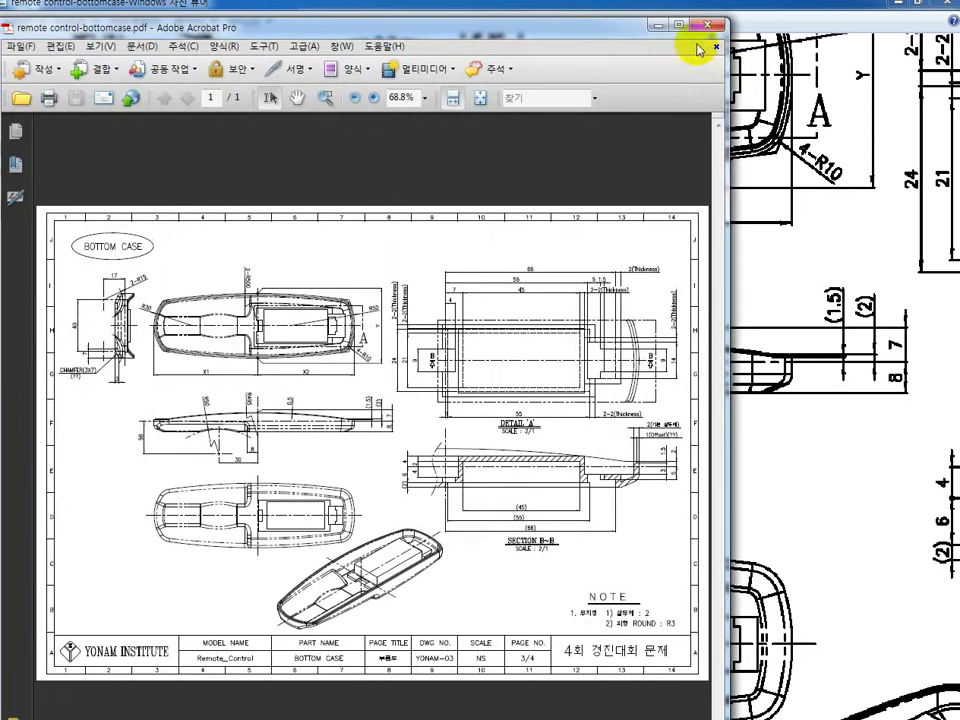
Step: Maximize the bottom case PDF in Acrobat and examine how the double rim line ends at the X2 end of the side view
{"action": "left_click", "coordinate": [679, 24]}
{"action": "scroll", "coordinate": [502, 381], "scroll_direction": "up", "scroll_amount": 5, "text": "ctrl"}
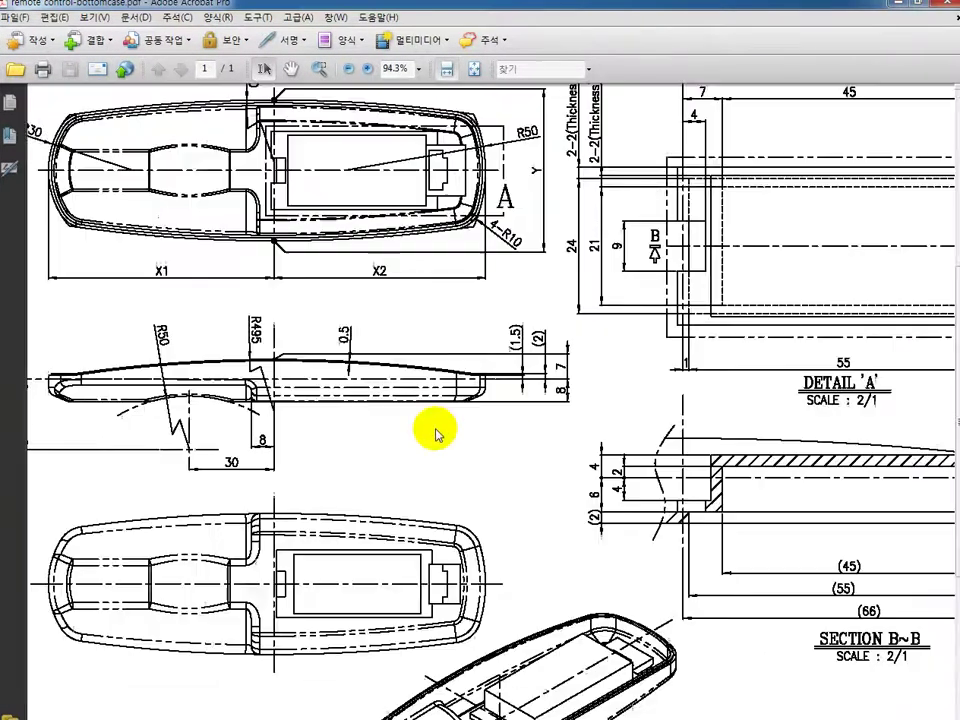
{"action": "scroll", "coordinate": [696, 326], "scroll_direction": "up", "scroll_amount": 5, "text": "ctrl"}
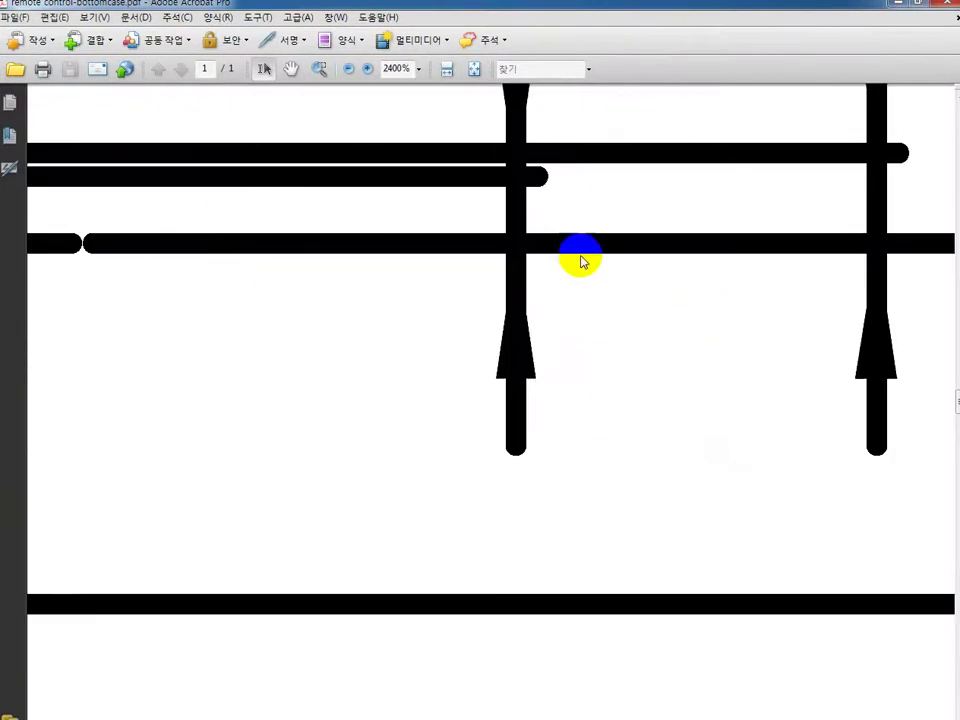
{"action": "scroll", "coordinate": [616, 460], "scroll_direction": "down", "scroll_amount": 3, "text": "ctrl"}
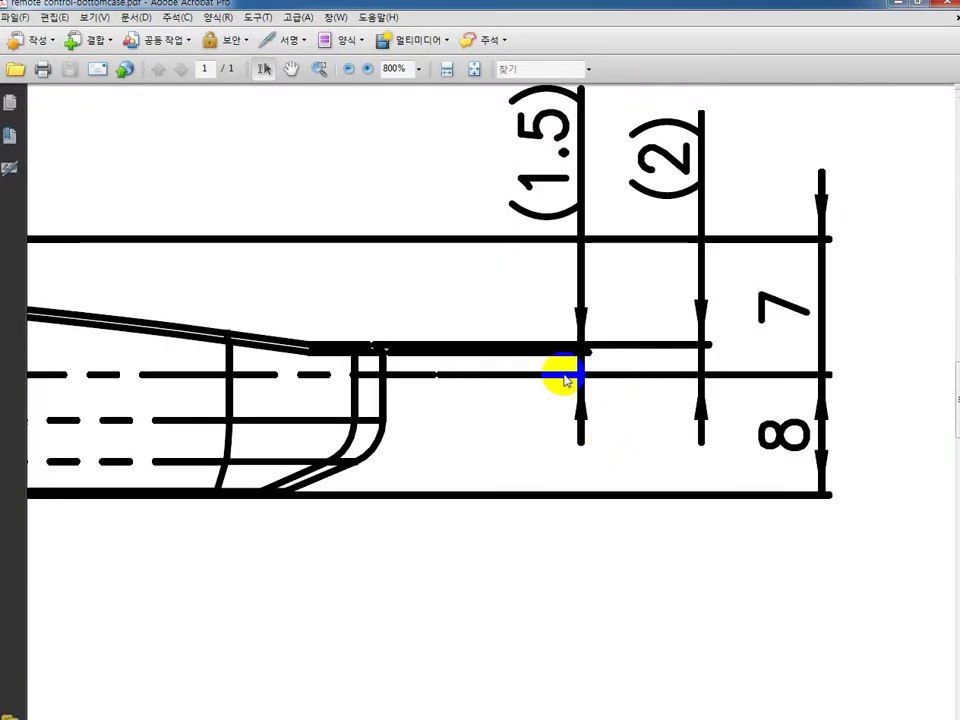
{"action": "scroll", "coordinate": [352, 347], "scroll_direction": "up", "scroll_amount": 2, "text": "ctrl"}
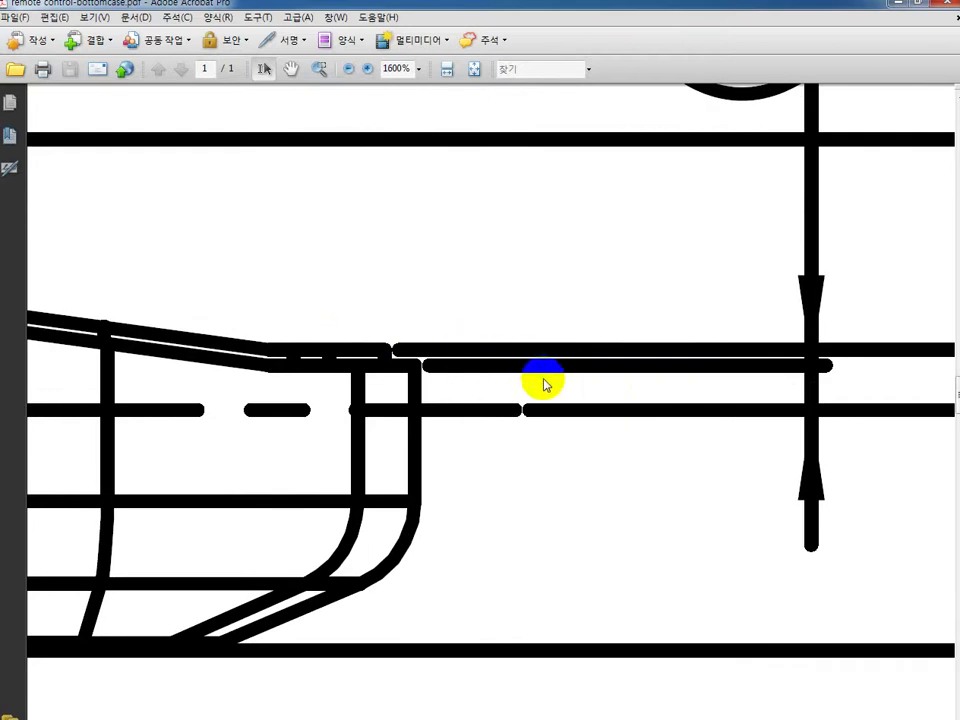
{"action": "scroll", "coordinate": [546, 382], "scroll_direction": "down", "scroll_amount": 2, "text": "ctrl"}
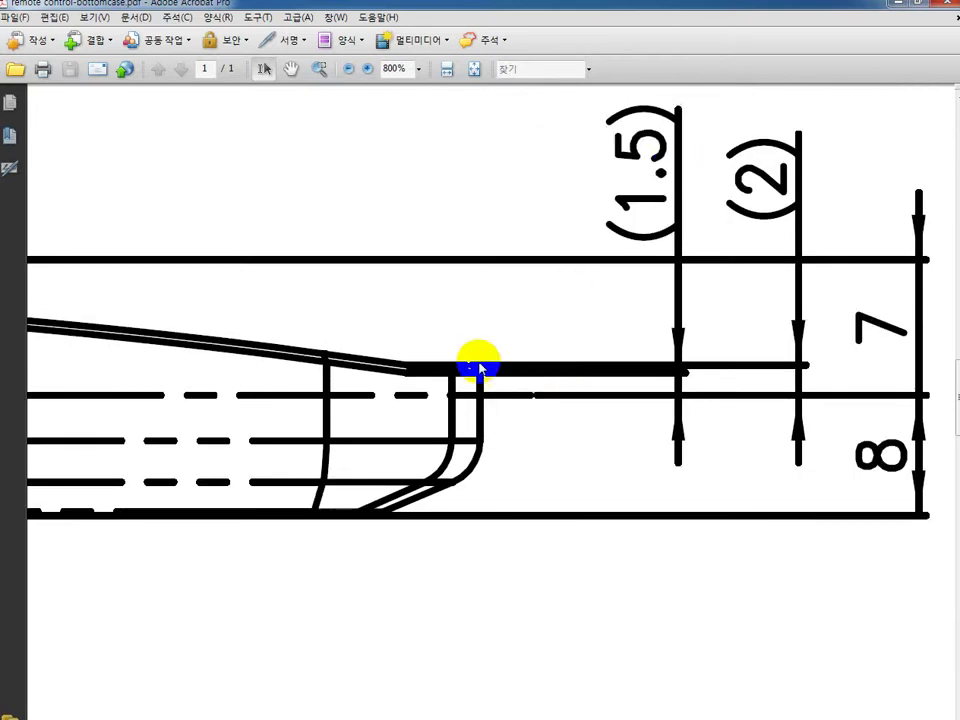
{"action": "scroll", "coordinate": [471, 369], "scroll_direction": "up", "scroll_amount": 4, "text": "ctrl"}
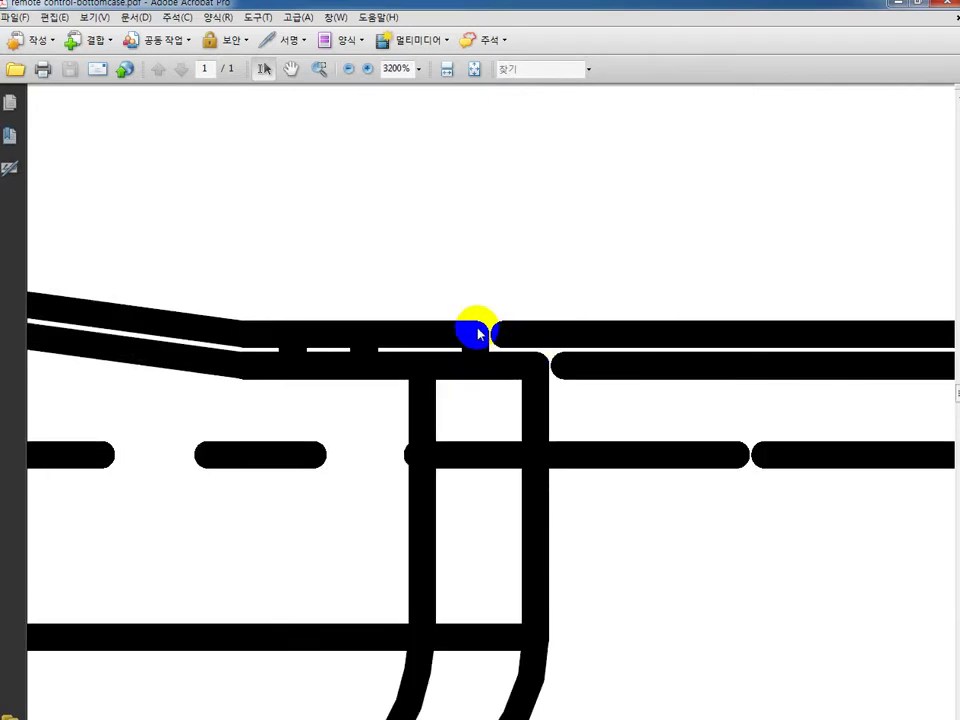
{"action": "scroll", "coordinate": [506, 340], "scroll_direction": "down", "scroll_amount": 1, "text": "ctrl"}
{"action": "scroll", "coordinate": [510, 352], "scroll_direction": "down", "scroll_amount": 5, "text": "ctrl"}
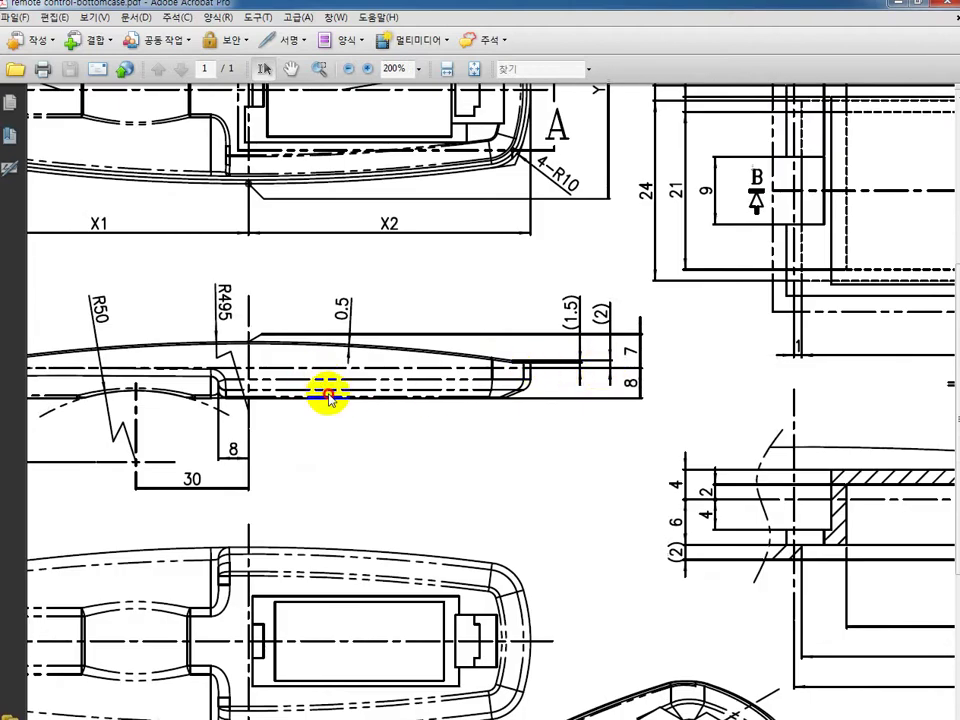
Step: Examine the R495 arc and its 0.5 offset line along the upper edge of the PDF drawing's side view
{"action": "scroll", "coordinate": [253, 340], "scroll_direction": "up", "scroll_amount": 5, "text": "ctrl"}
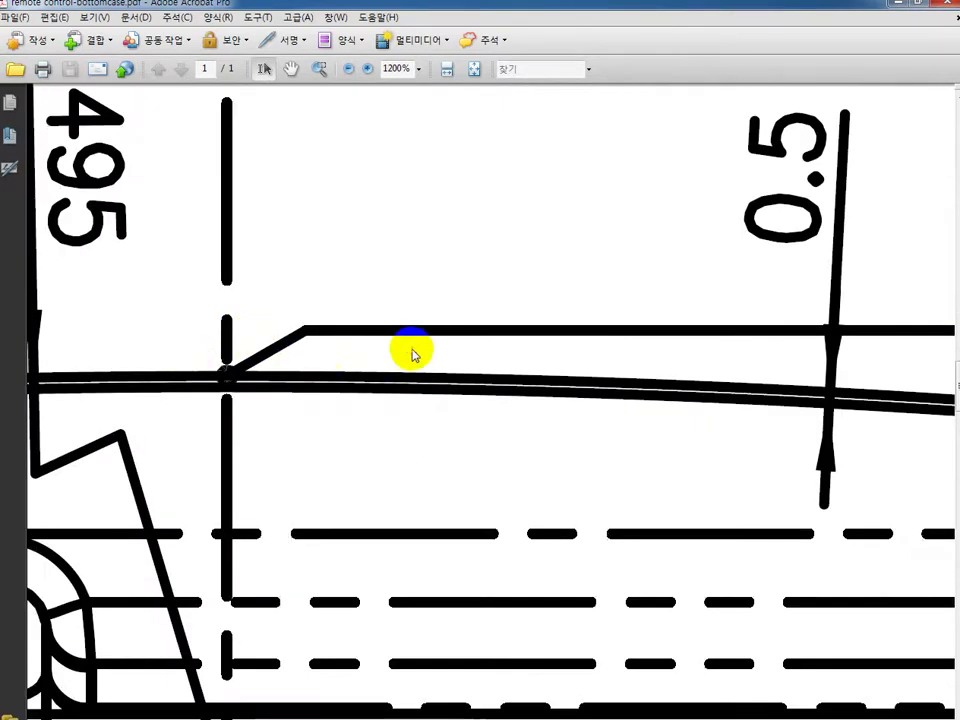
{"action": "scroll", "coordinate": [411, 362], "scroll_direction": "down", "scroll_amount": 2, "text": "ctrl"}
{"action": "scroll", "coordinate": [411, 362], "scroll_direction": "up", "scroll_amount": 1, "text": "ctrl"}
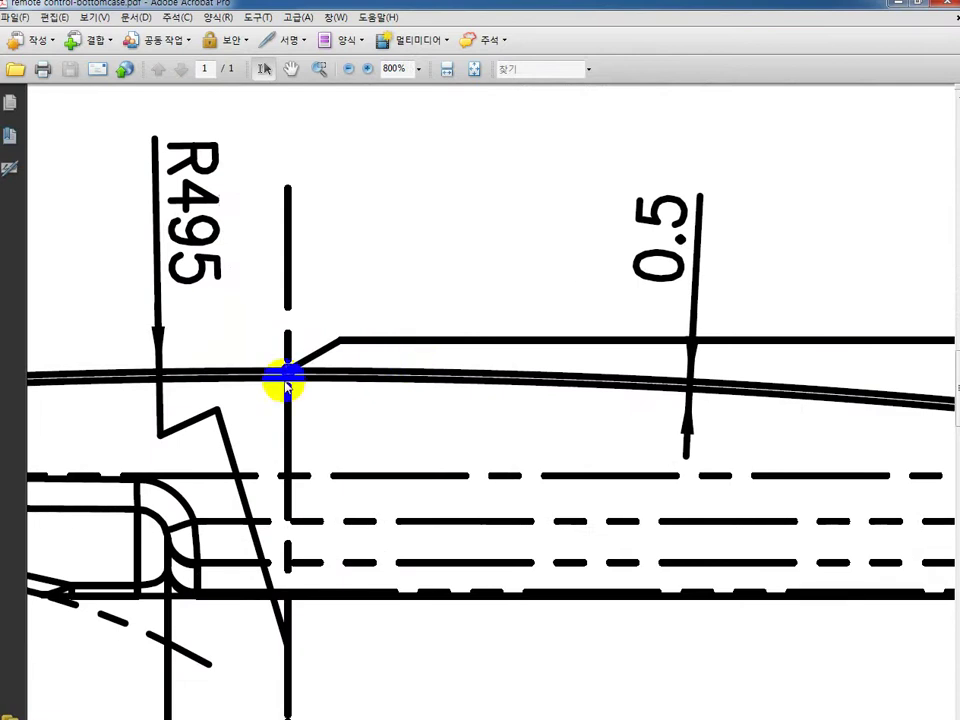
{"action": "scroll", "coordinate": [161, 380], "scroll_direction": "up", "scroll_amount": 4, "text": "ctrl"}
{"action": "scroll", "coordinate": [197, 366], "scroll_direction": "down", "scroll_amount": 9, "text": "ctrl"}
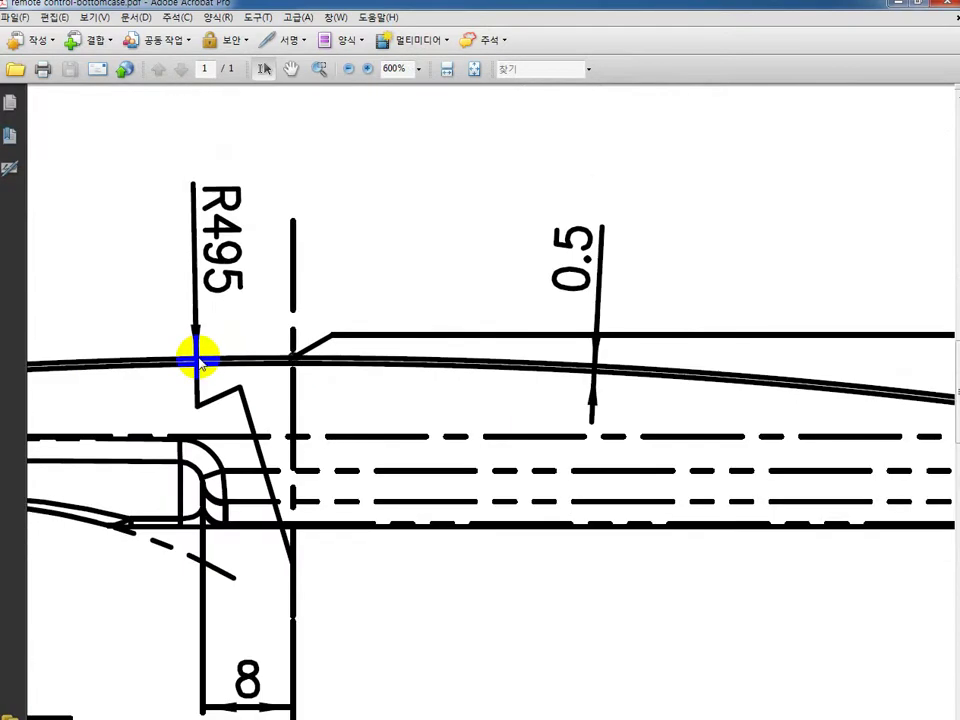
{"action": "scroll", "coordinate": [95, 388], "scroll_direction": "up", "scroll_amount": 1, "text": "ctrl"}
{"action": "scroll", "coordinate": [98, 383], "scroll_direction": "up", "scroll_amount": 2, "text": "ctrl"}
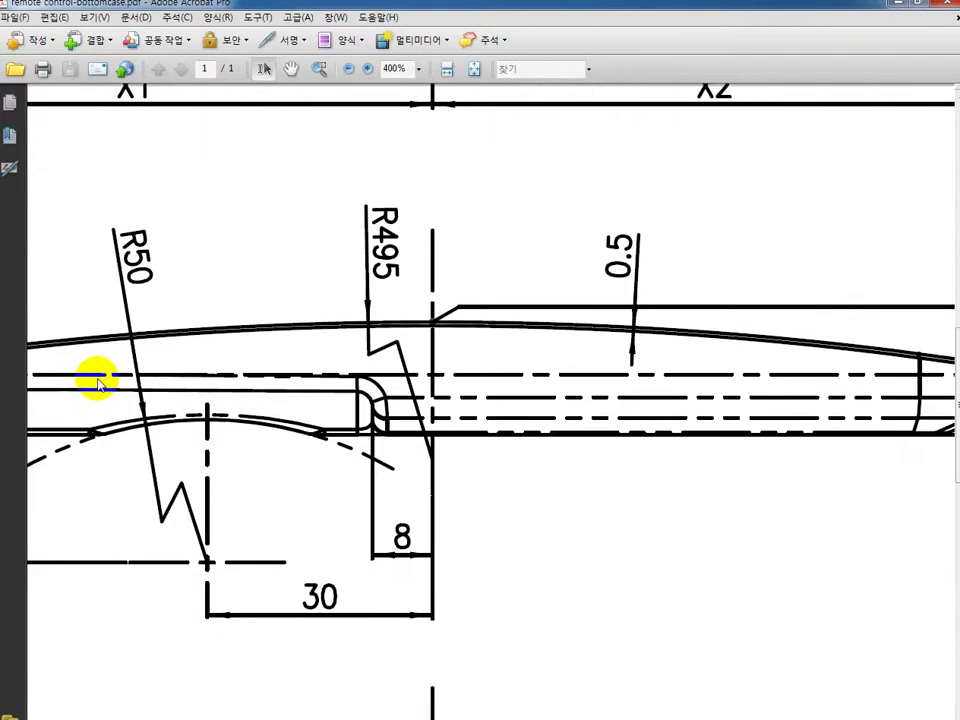
{"action": "scroll", "coordinate": [96, 382], "scroll_direction": "down", "scroll_amount": 3, "text": "ctrl"}
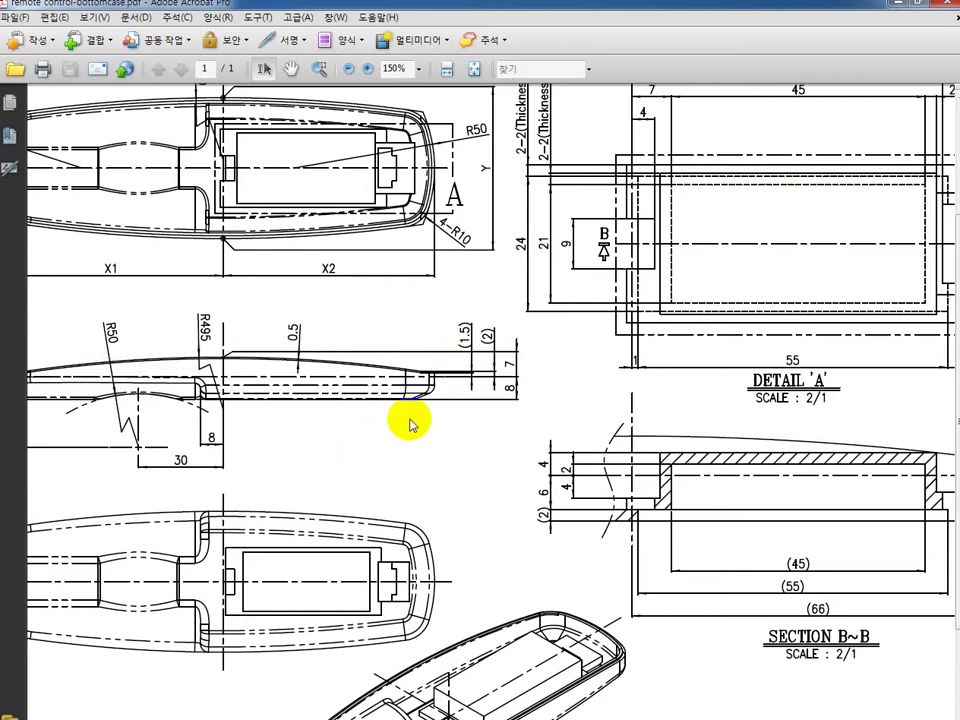
Step: Close the PDF drawing, restore the photo viewer to a smaller window, and return to the bottom case feature list in SolidWorks
{"action": "left_click", "coordinate": [943, 6]}
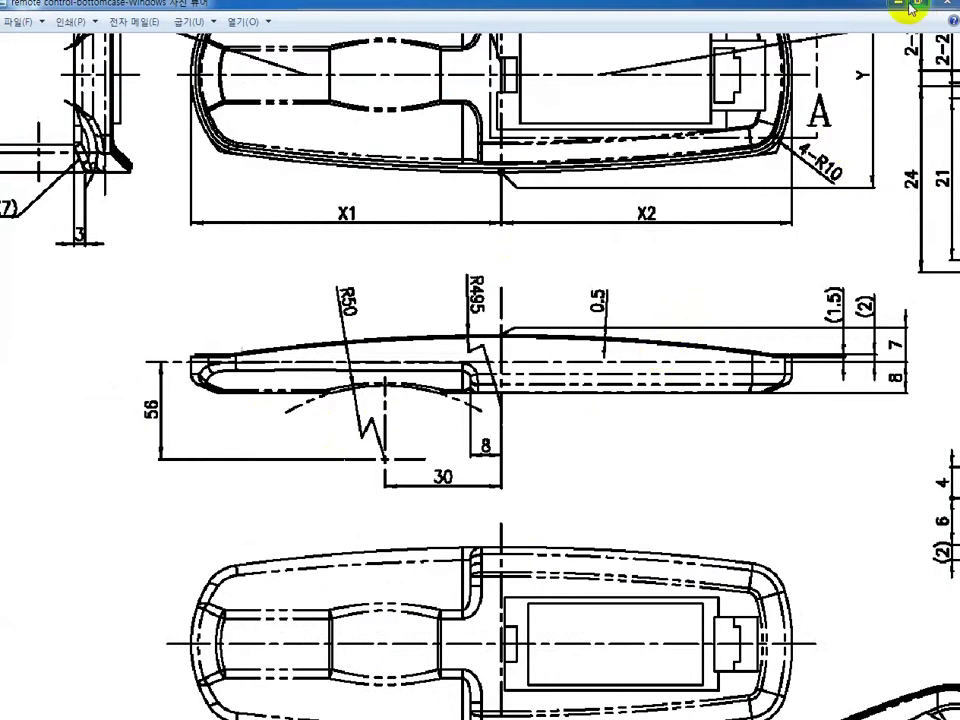
{"action": "left_click", "coordinate": [913, 6]}
{"action": "left_click", "coordinate": [754, 253]}
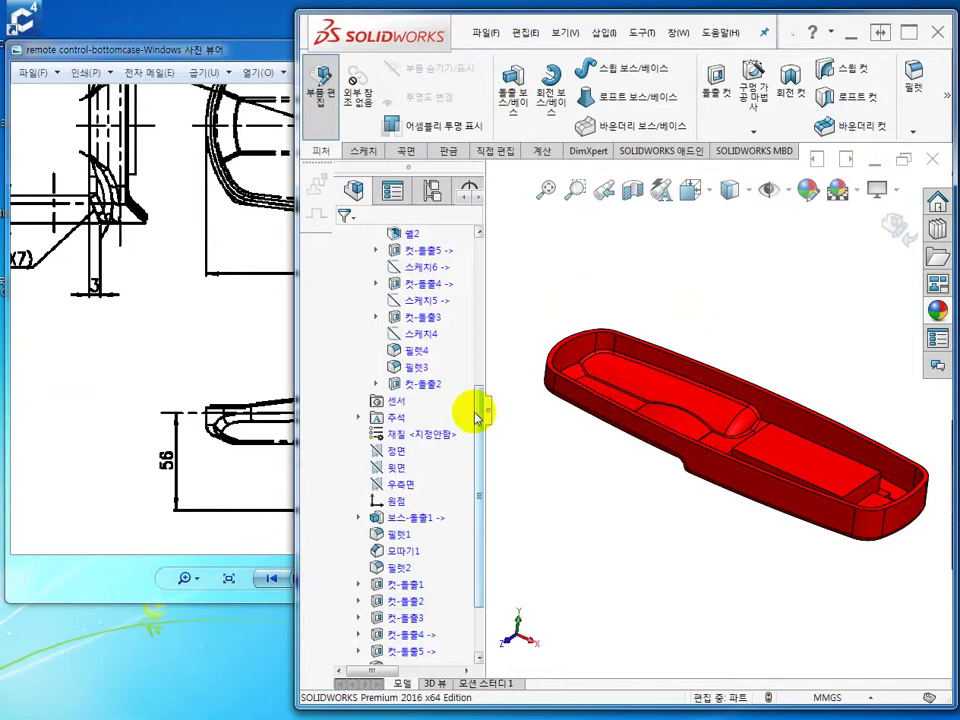
{"action": "left_click_drag", "start_coordinate": [479, 405], "coordinate": [478, 465]}
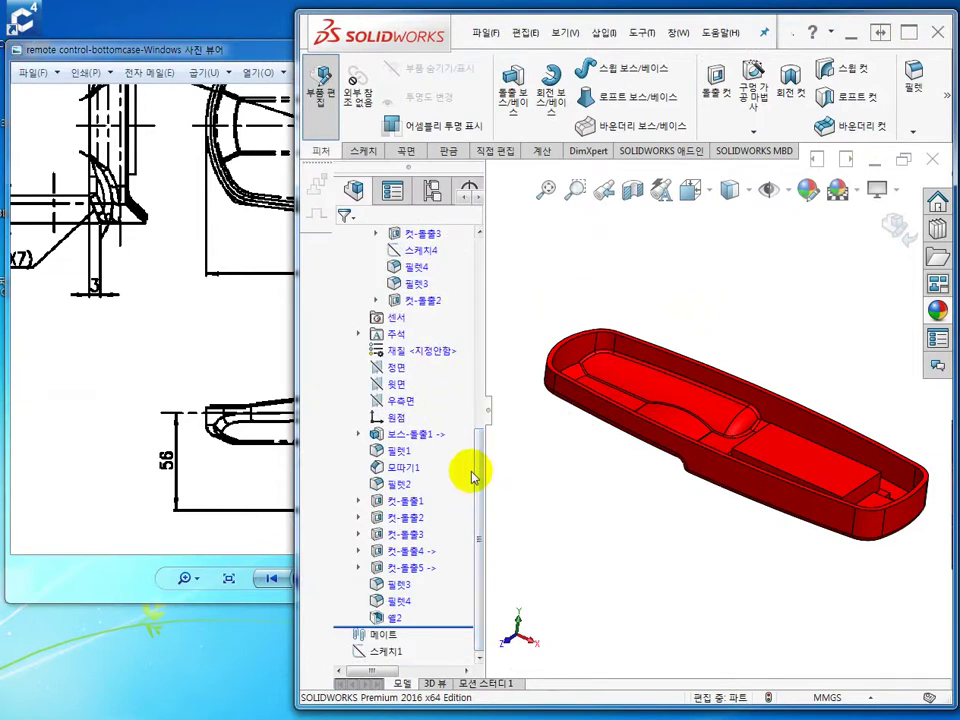
Step: Start a sketch on the bottom case's front plane (정면) and display the model as lines with hidden lines removed
{"action": "left_click", "coordinate": [397, 369]}
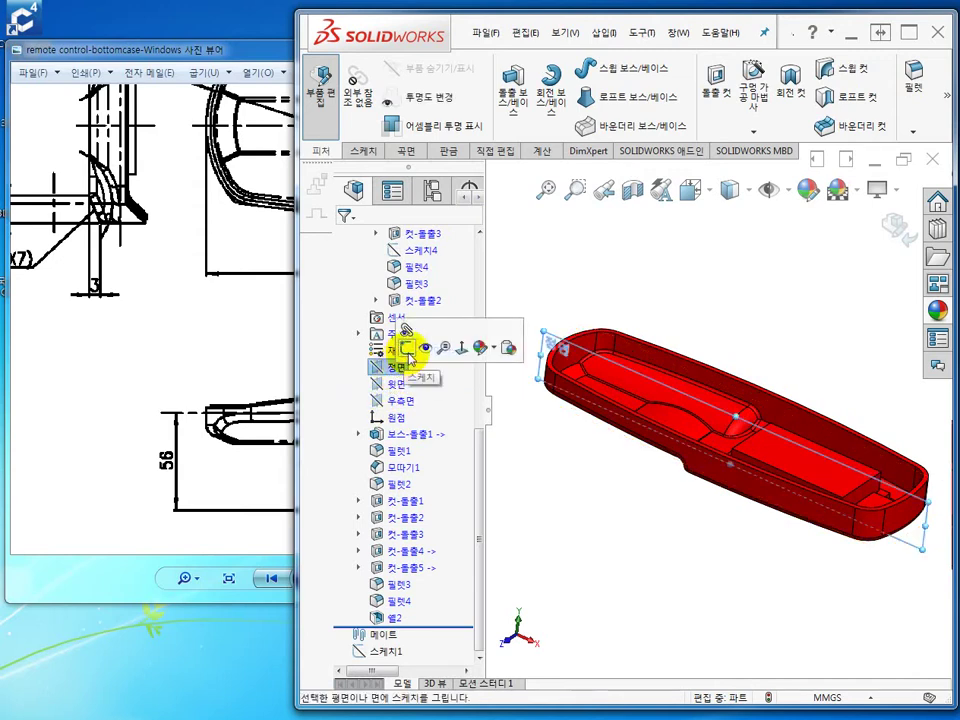
{"action": "left_click", "coordinate": [407, 349]}
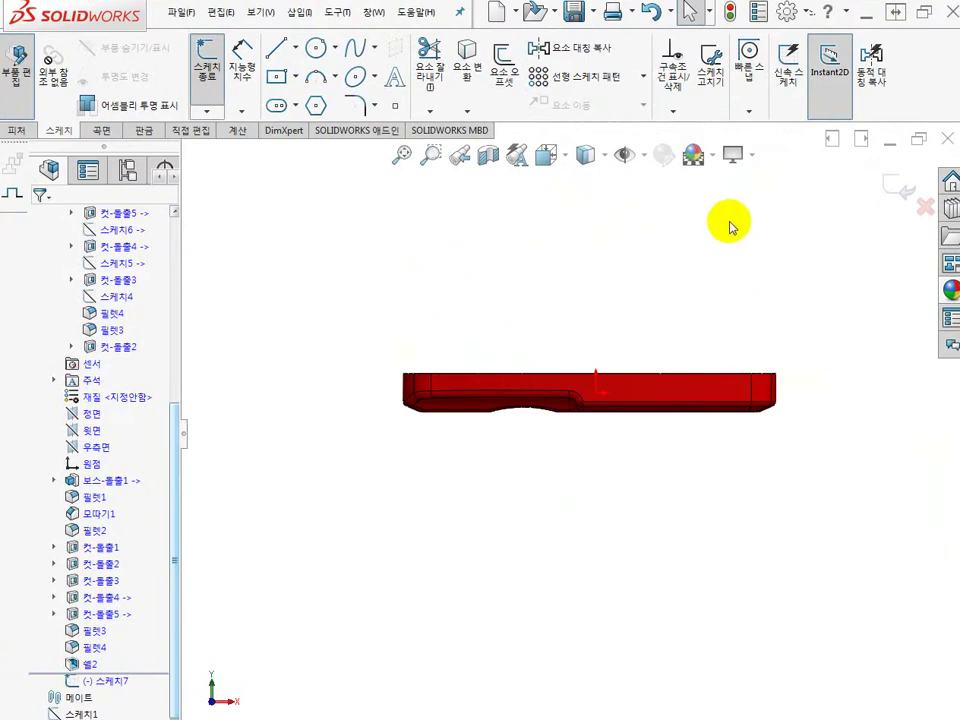
{"action": "left_click", "coordinate": [607, 157]}
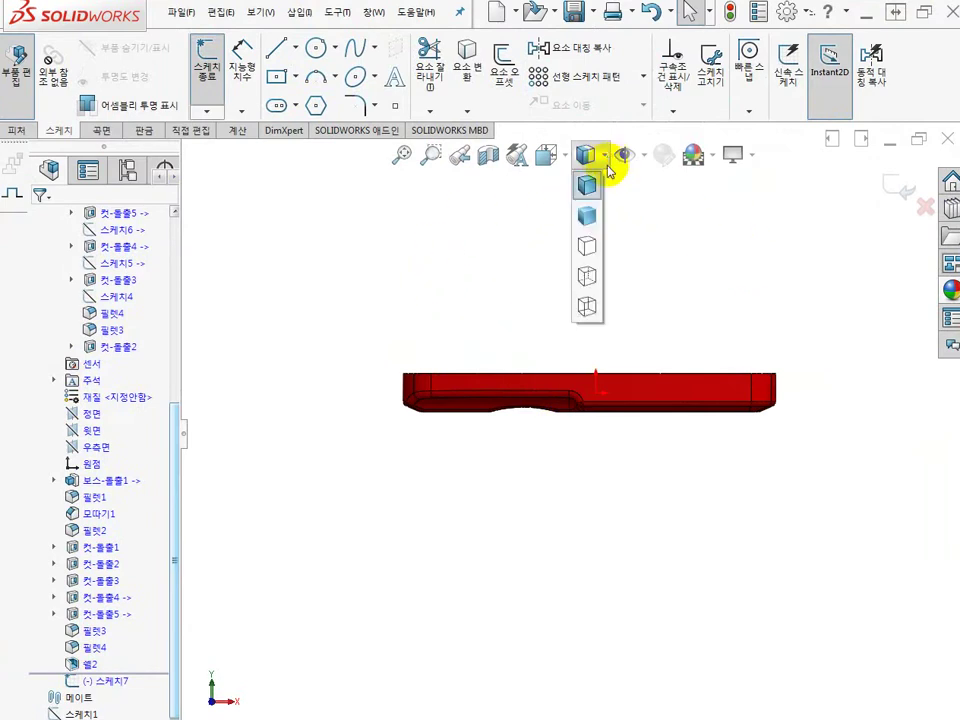
{"action": "left_click", "coordinate": [586, 254]}
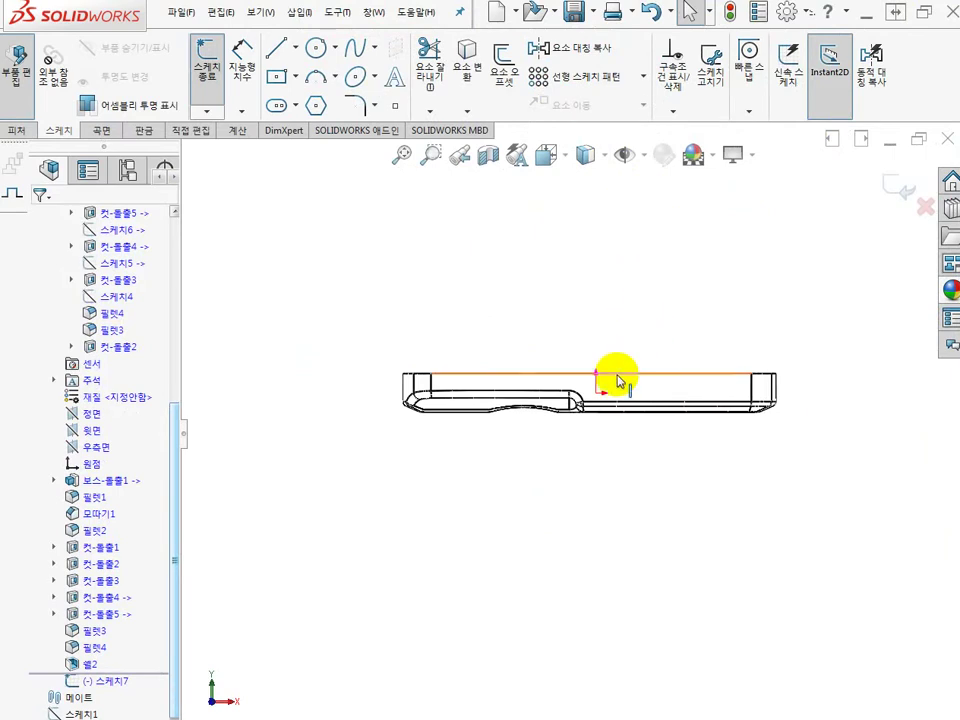
{"action": "scroll", "coordinate": [619, 381], "scroll_direction": "down", "scroll_amount": 2}
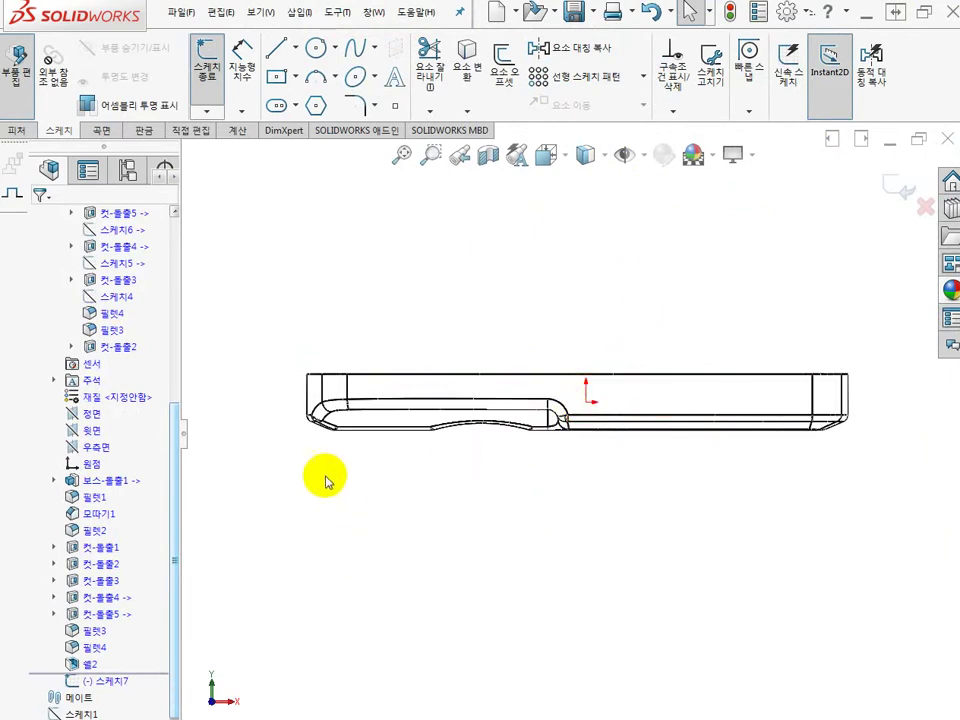
Step: Sketch a horizontal line about 184 mm long just below the case's upper edge, extending past both ends, and check its horizontal relation
{"action": "left_click", "coordinate": [277, 48]}
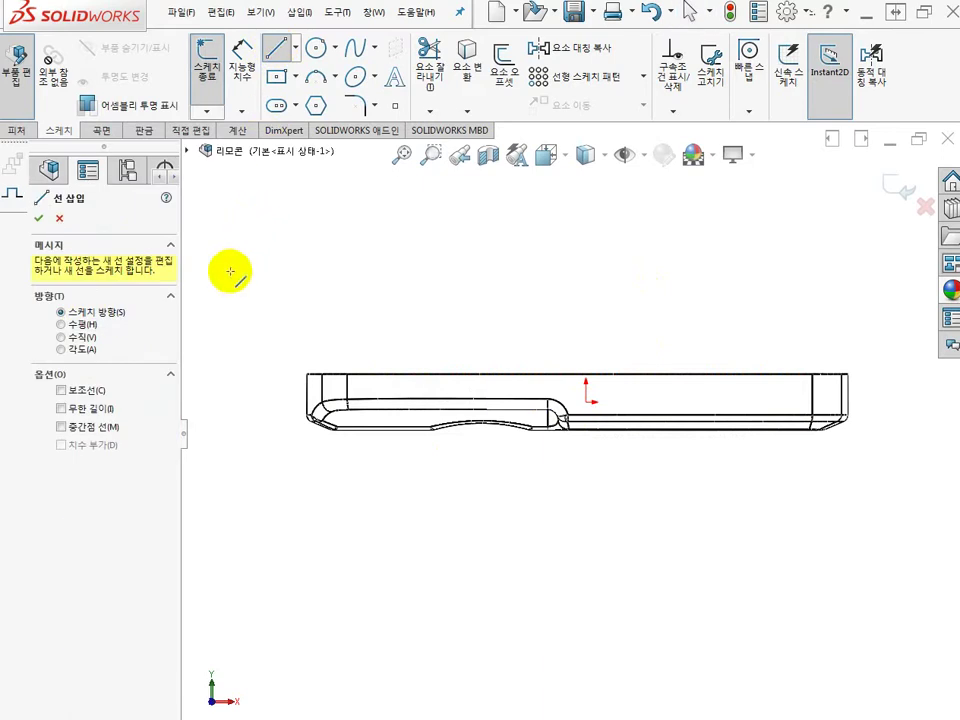
{"action": "left_click", "coordinate": [247, 388]}
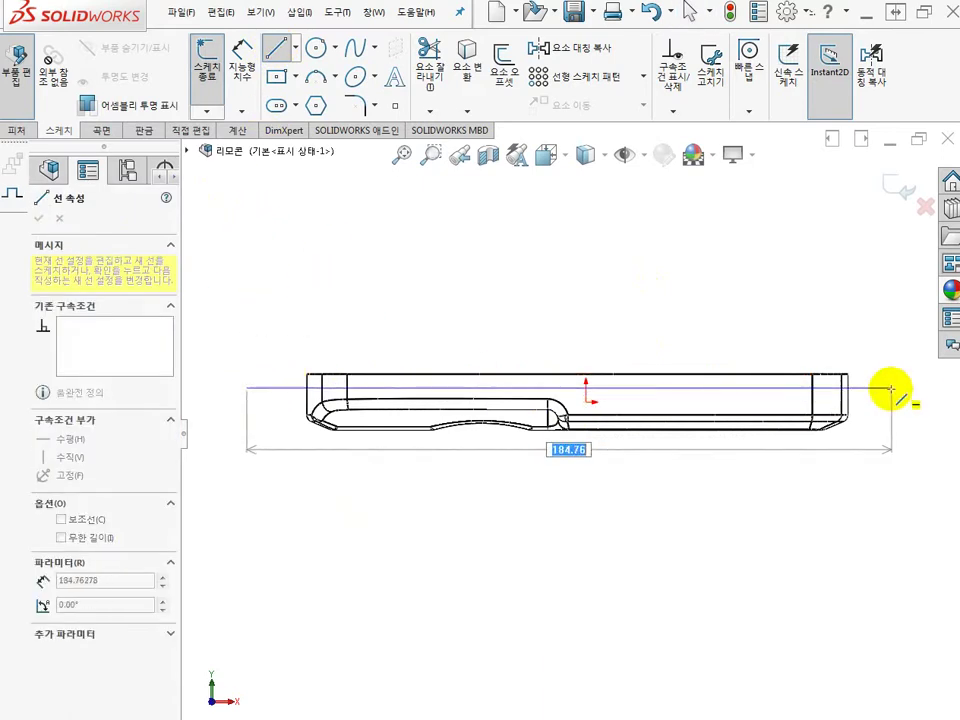
{"action": "left_click", "coordinate": [890, 388]}
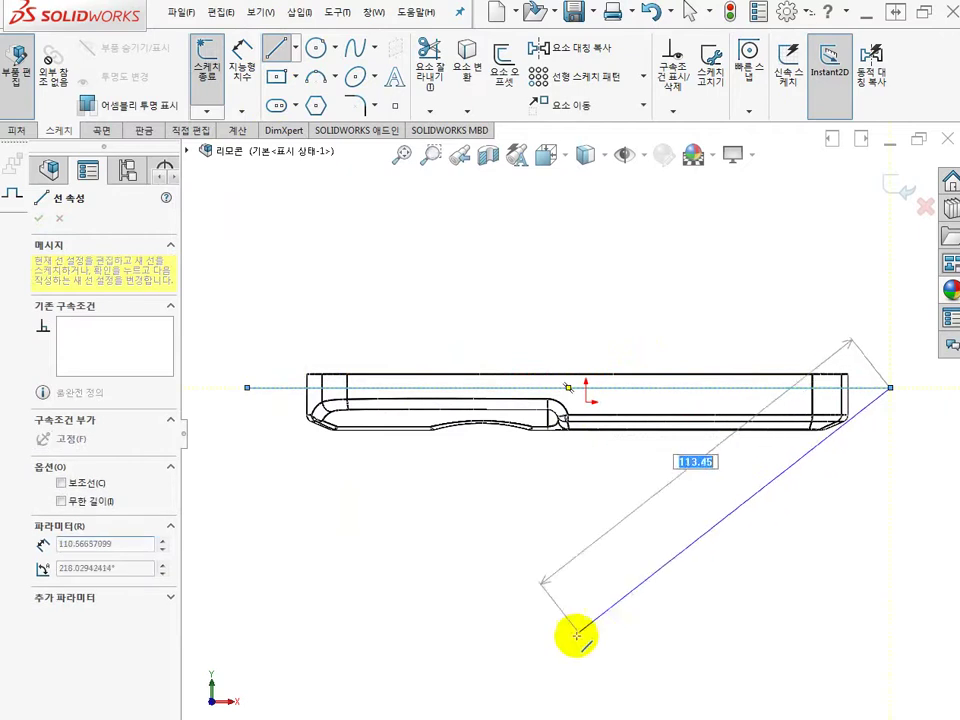
{"action": "key", "text": "Escape"}
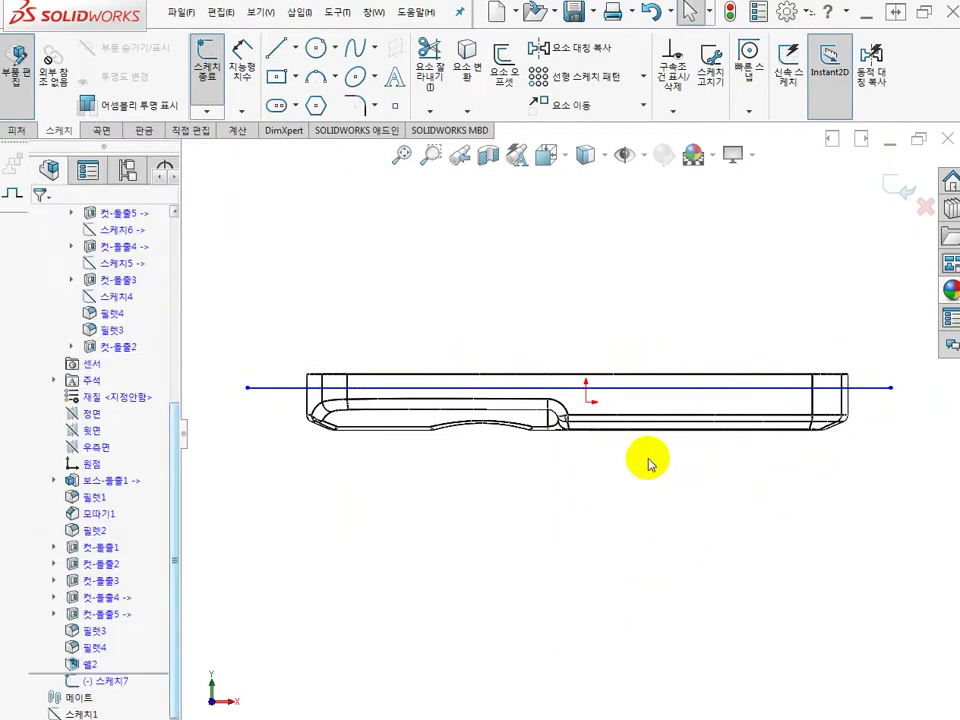
{"action": "left_click", "coordinate": [665, 388]}
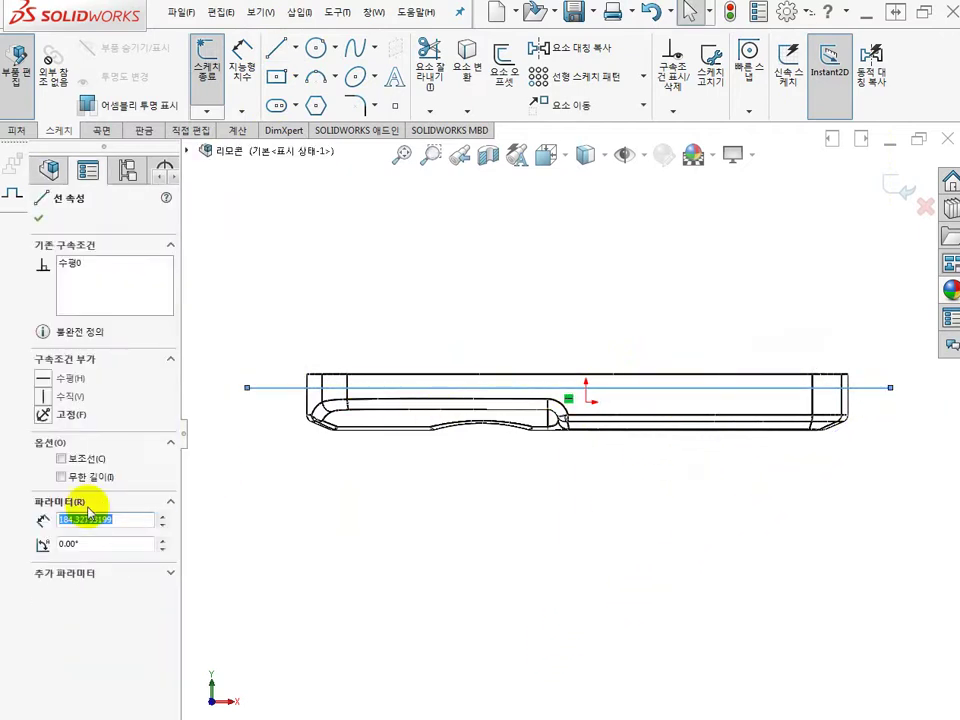
{"action": "left_click", "coordinate": [72, 264]}
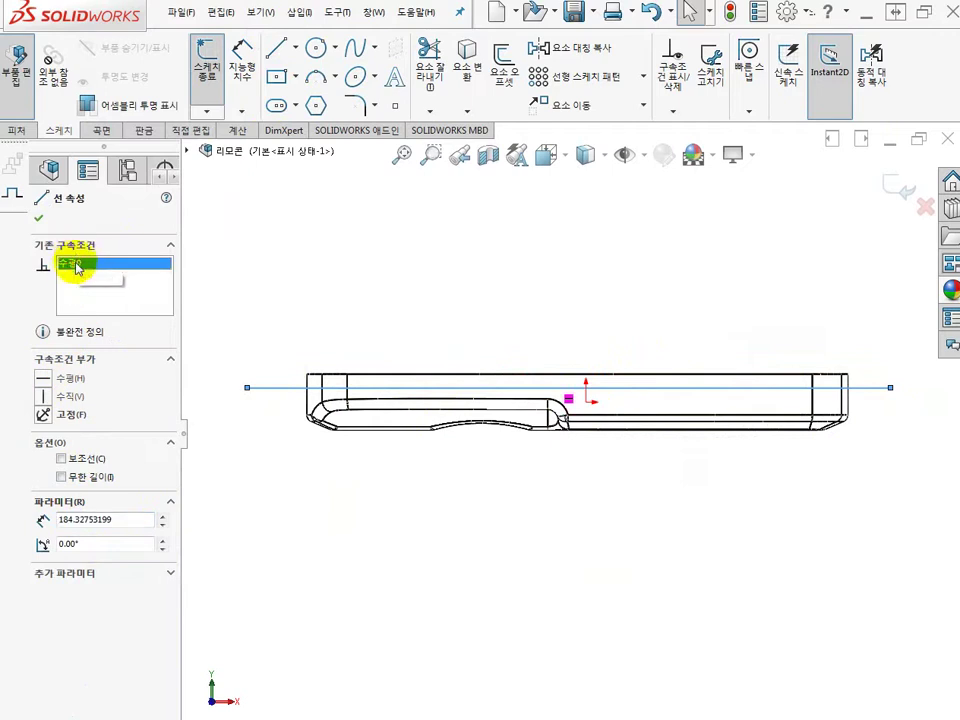
{"action": "left_click", "coordinate": [499, 293]}
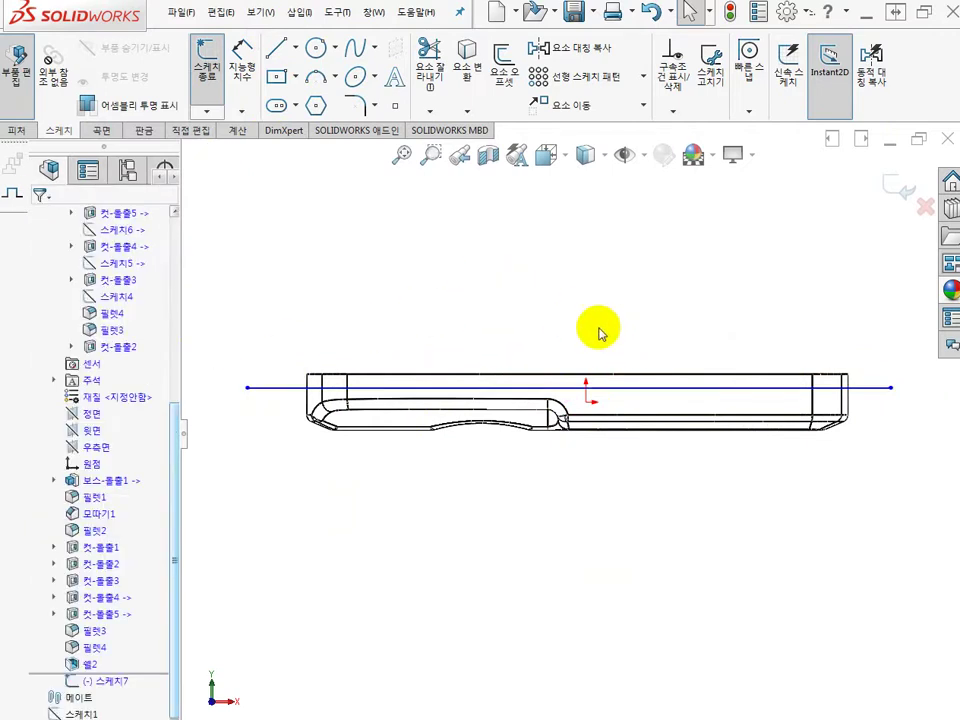
Step: Dimension the horizontal sketch line's height above the origin and set it to 2 mm
{"action": "left_click", "coordinate": [243, 58]}
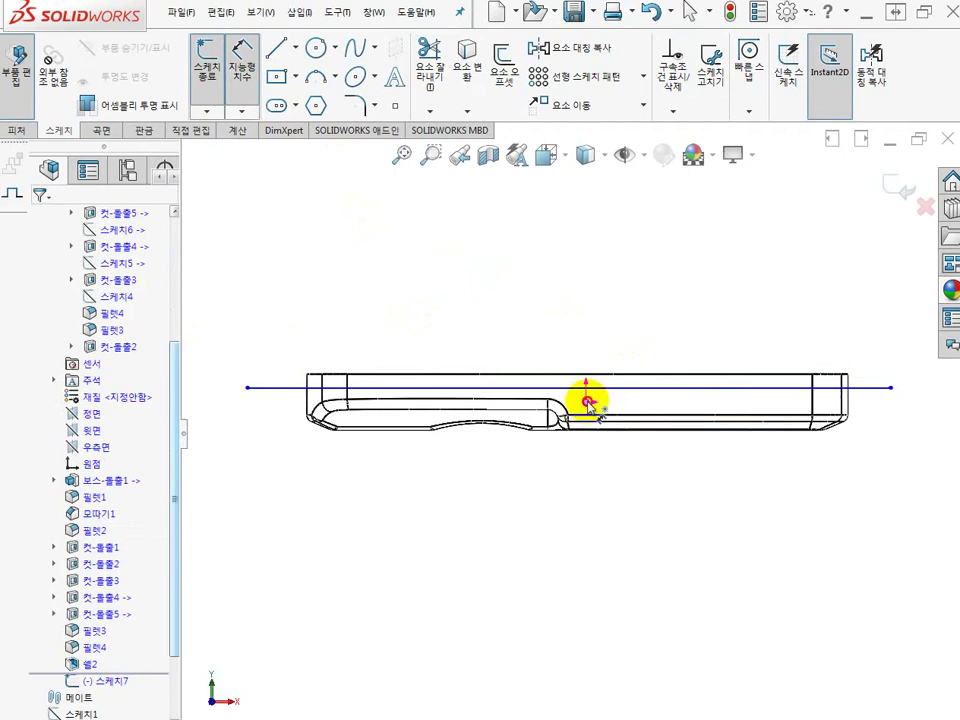
{"action": "left_click", "coordinate": [879, 387]}
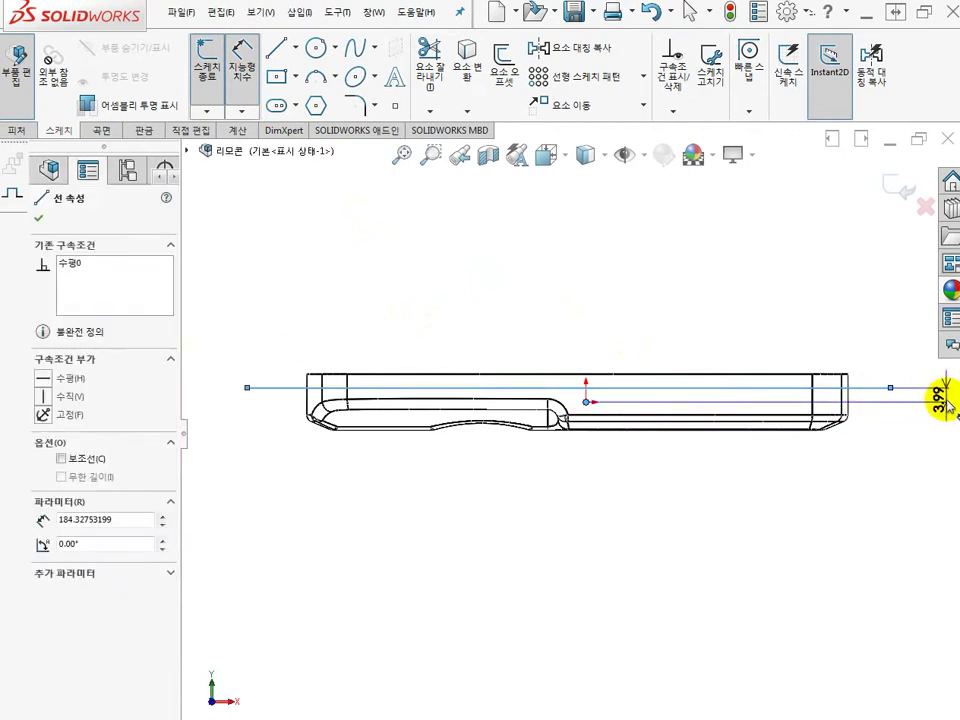
{"action": "left_click", "coordinate": [926, 396]}
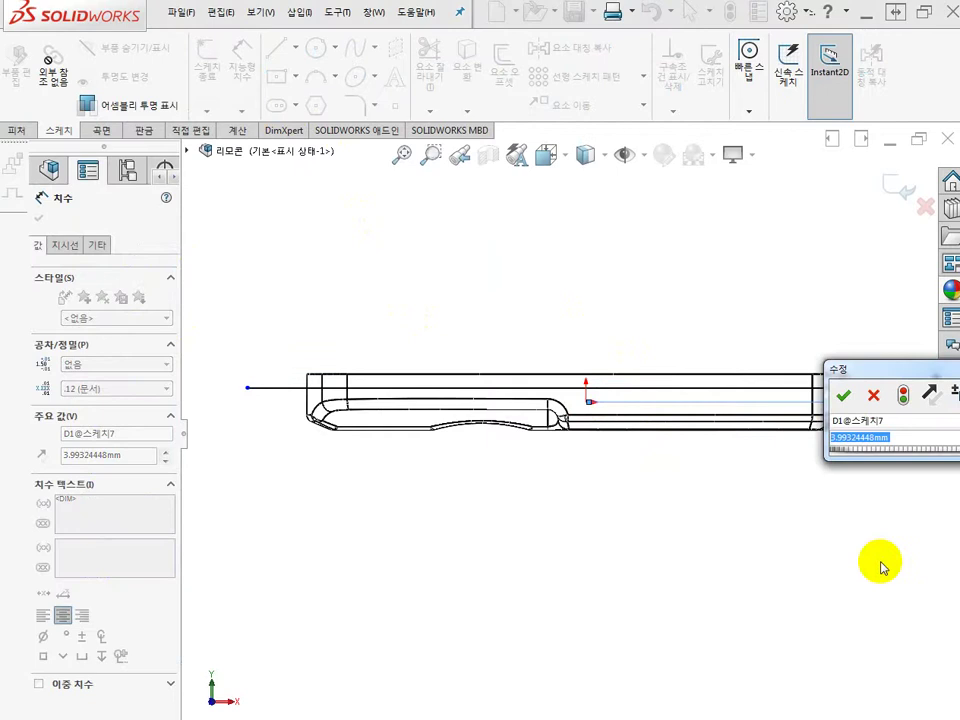
{"action": "type", "text": "2"}
{"action": "key", "text": "Return"}
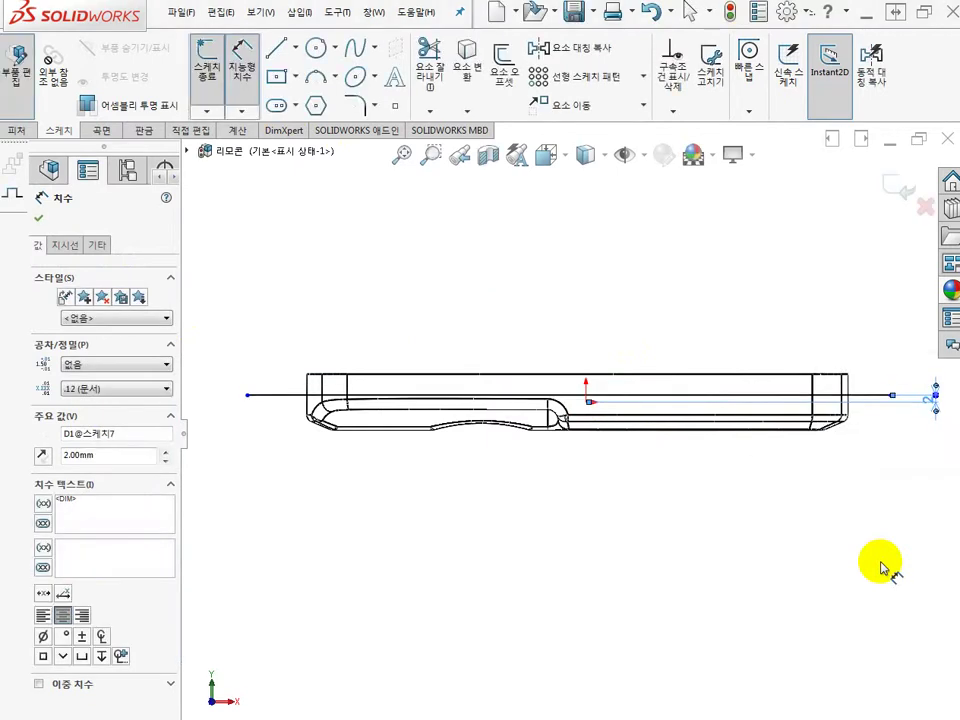
{"action": "left_click", "coordinate": [707, 300]}
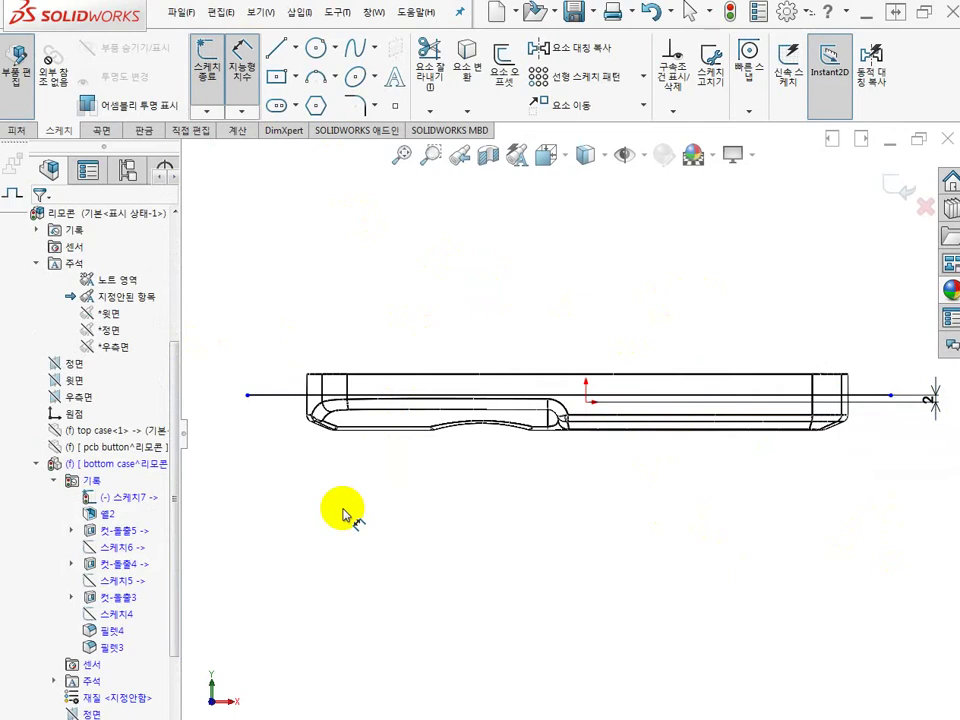
Step: Switch to the bottom case drawing in the photo viewer and examine the side view's R495 arc and height dimensions, then return to the SolidWorks sketch
{"action": "scroll", "coordinate": [90, 380], "scroll_direction": "down", "scroll_amount": 4}
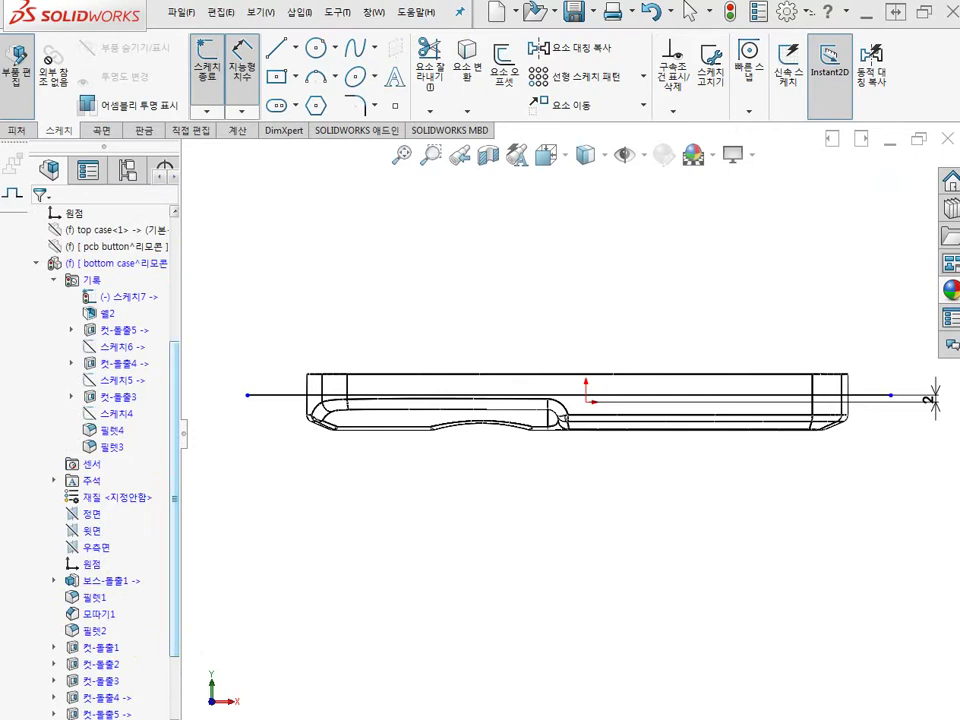
{"action": "key", "text": "alt+Tab"}
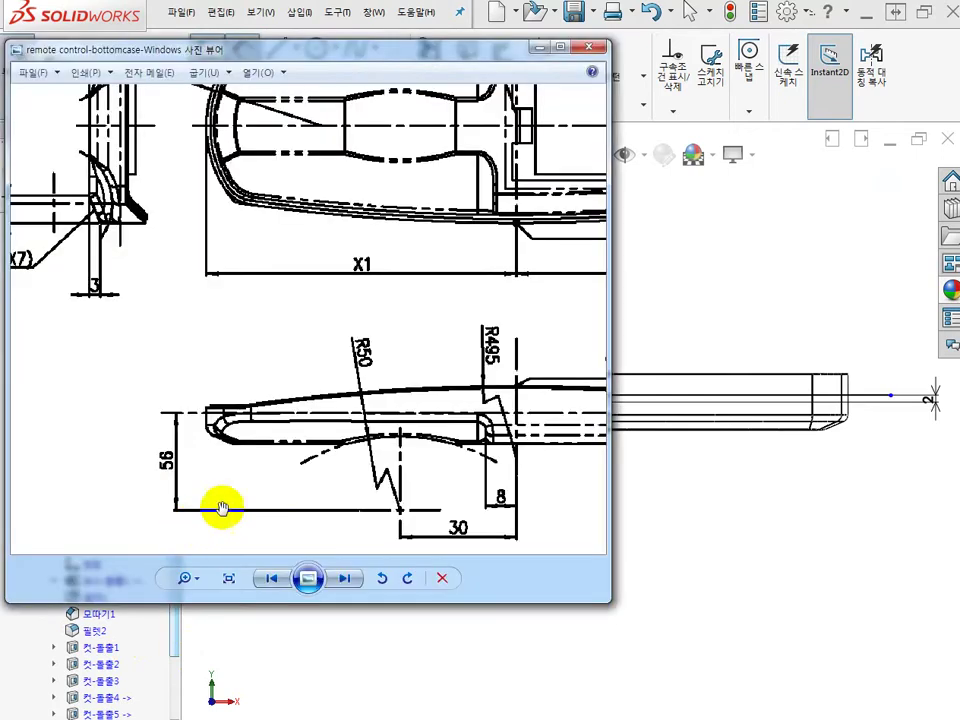
{"action": "mouse_move", "coordinate": [465, 392]}
{"action": "left_mouse_down"}
{"action": "mouse_move", "coordinate": [315, 379]}
{"action": "mouse_move", "coordinate": [171, 392]}
{"action": "left_mouse_up"}
{"action": "left_click_drag", "start_coordinate": [495, 415], "coordinate": [349, 391]}
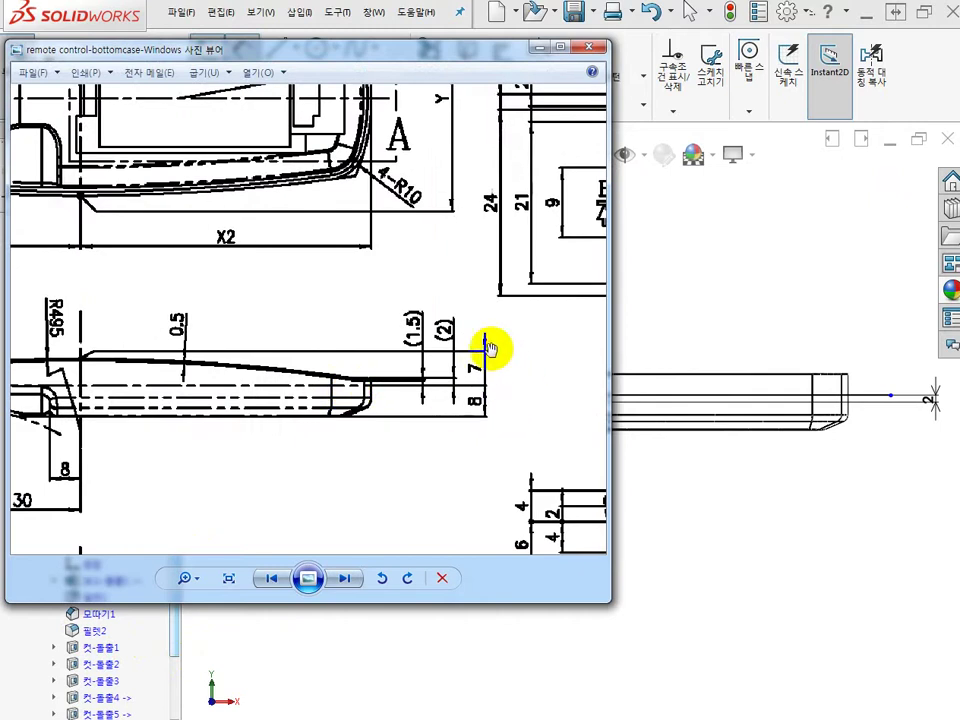
{"action": "mouse_move", "coordinate": [95, 345]}
{"action": "left_mouse_down"}
{"action": "mouse_move", "coordinate": [290, 363]}
{"action": "mouse_move", "coordinate": [371, 319]}
{"action": "left_mouse_up"}
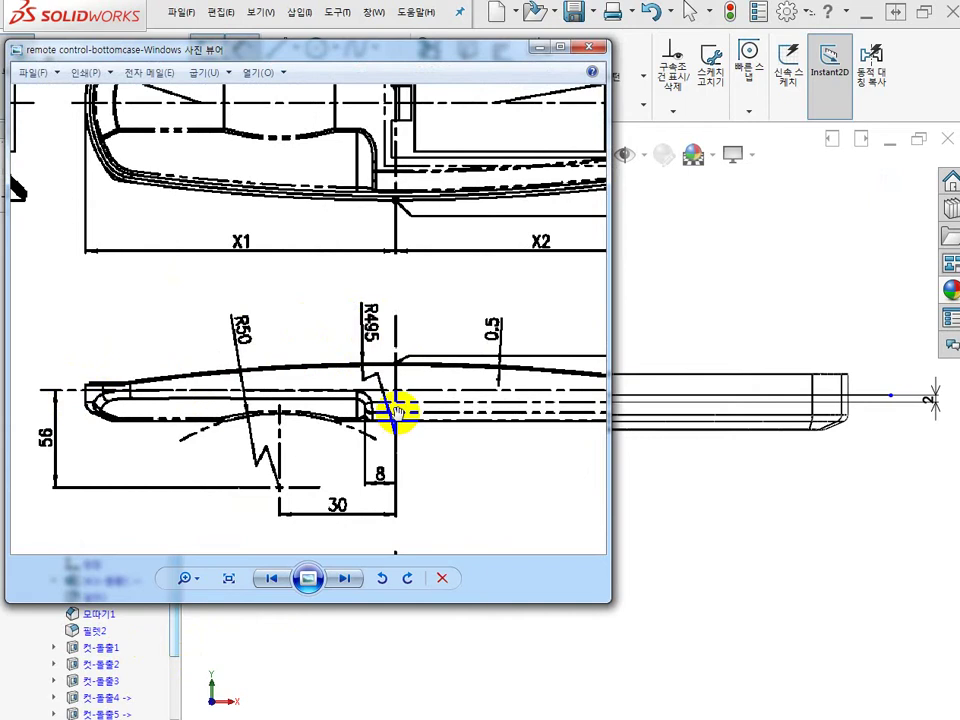
{"action": "left_click", "coordinate": [726, 316]}
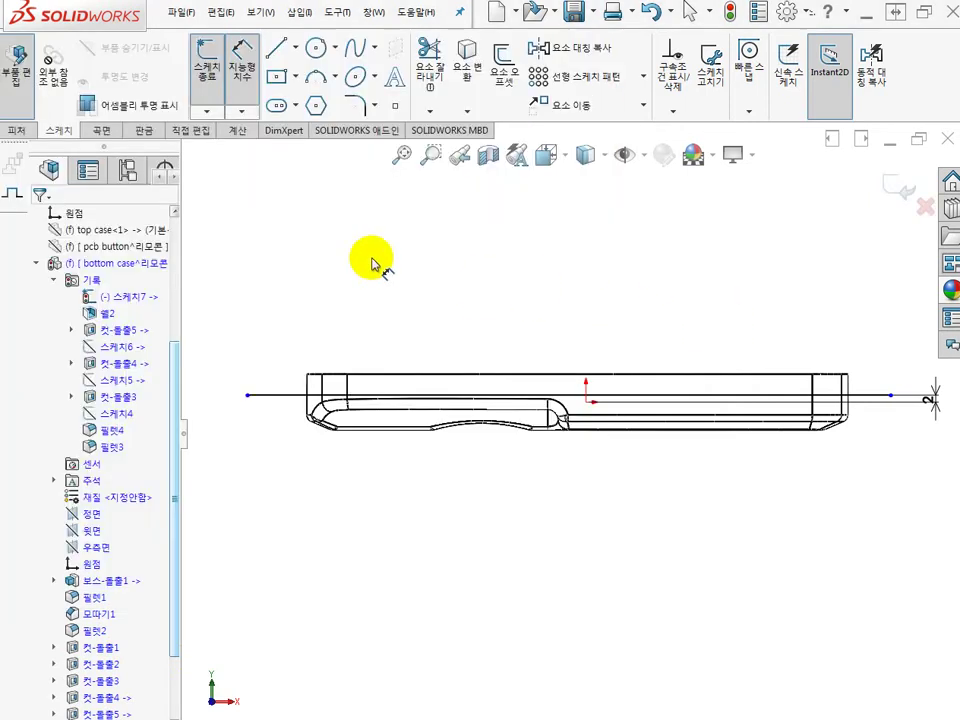
Step: Sketch a three-point arc of about 122 mm radius bulging above the case, with both ends below its lower edge
{"action": "left_click", "coordinate": [315, 80]}
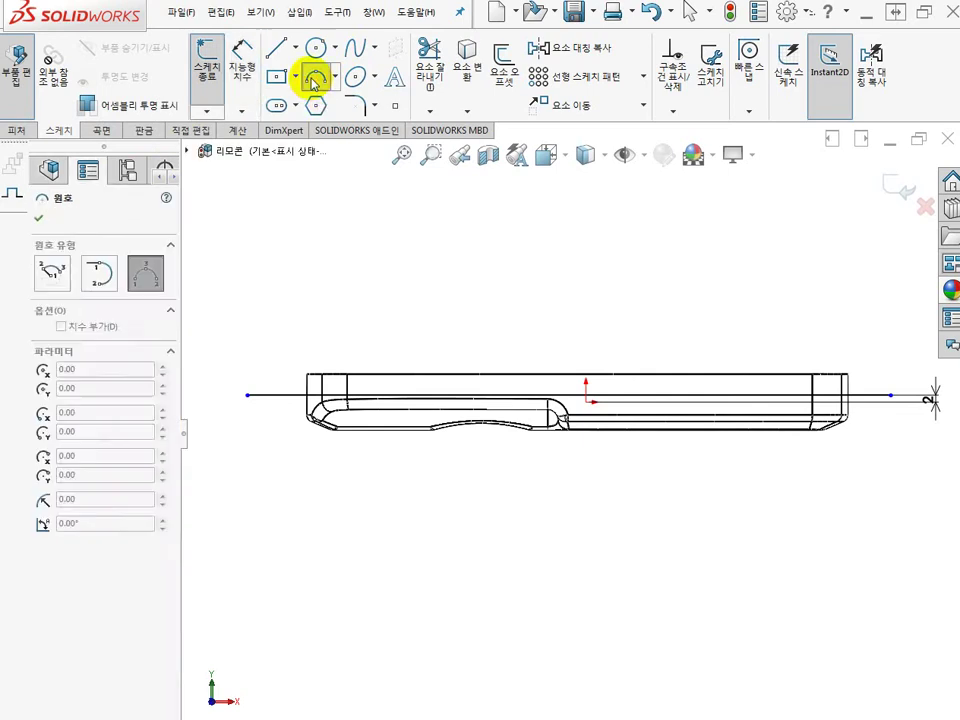
{"action": "left_click", "coordinate": [290, 473]}
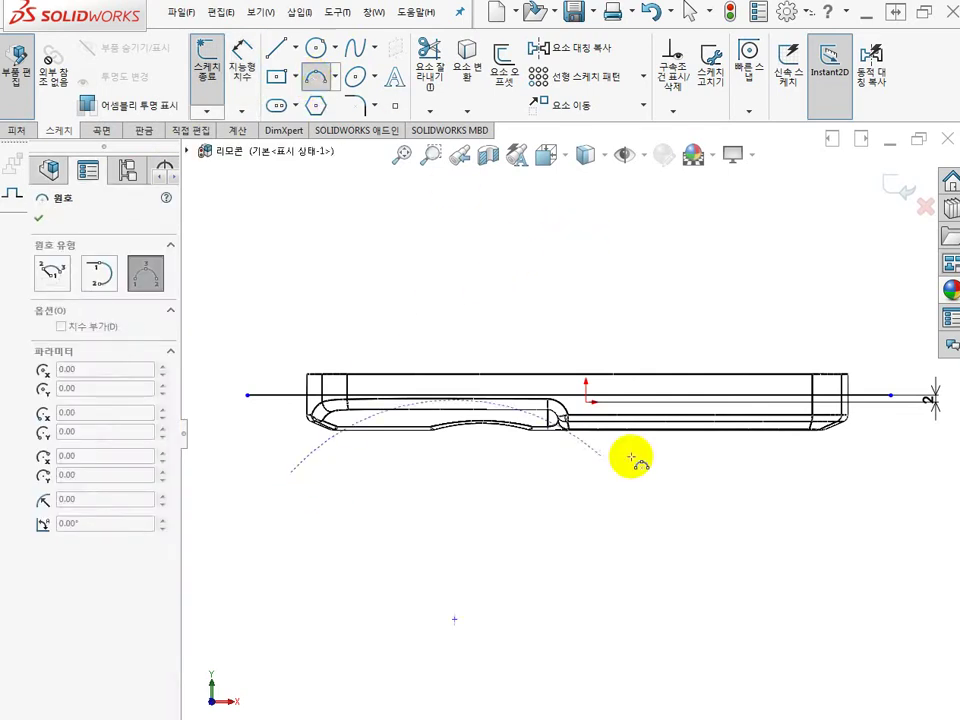
{"action": "left_click", "coordinate": [870, 466]}
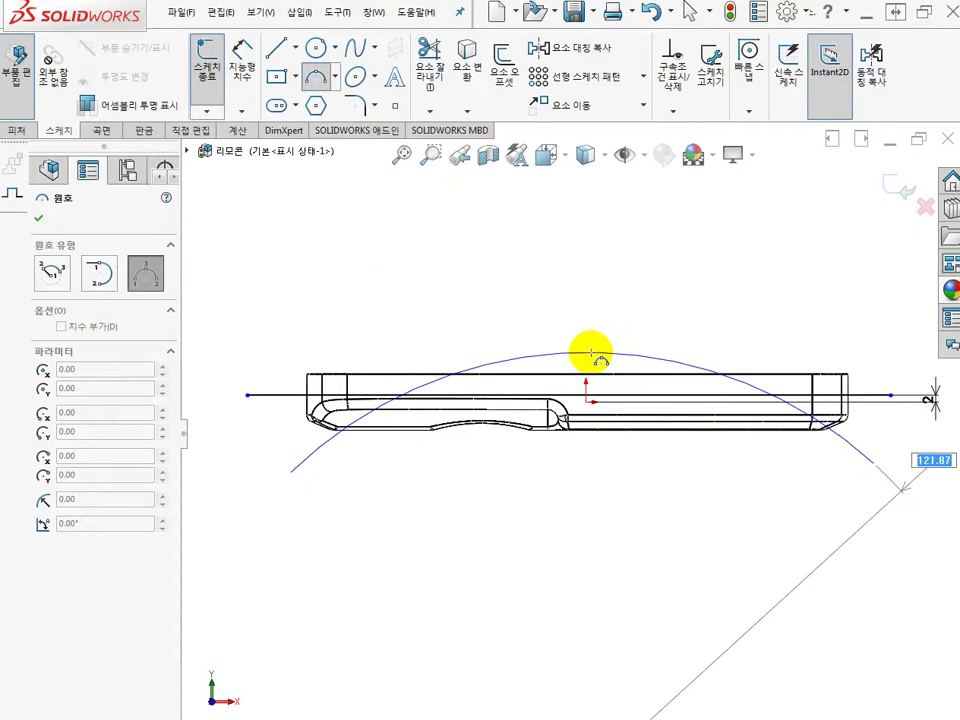
{"action": "left_click", "coordinate": [592, 355]}
{"action": "key", "text": "Escape"}
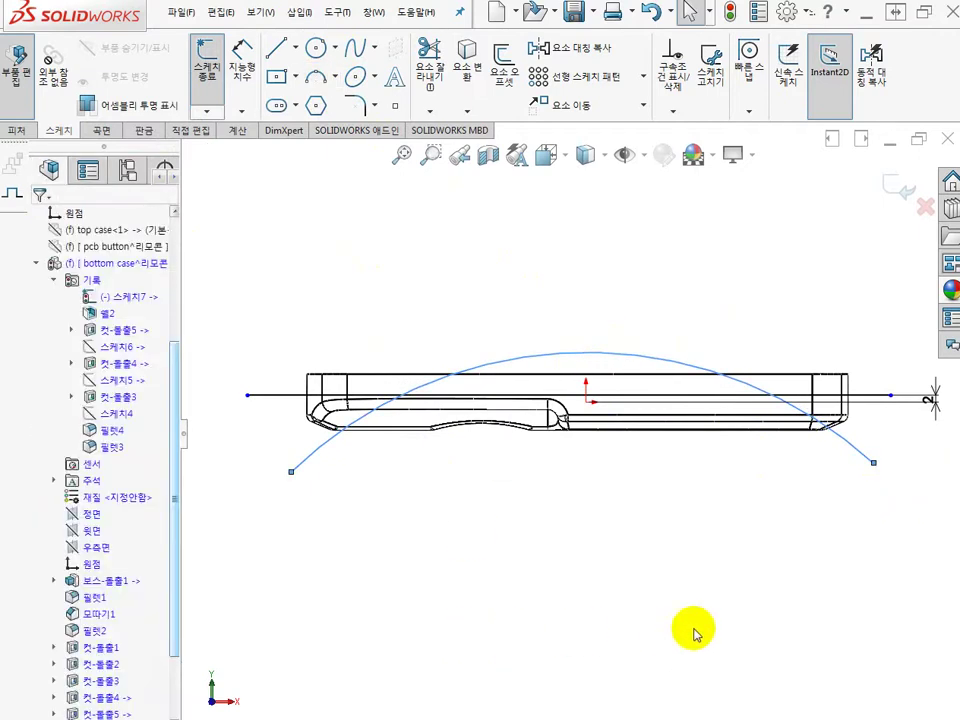
{"action": "left_click", "coordinate": [695, 628]}
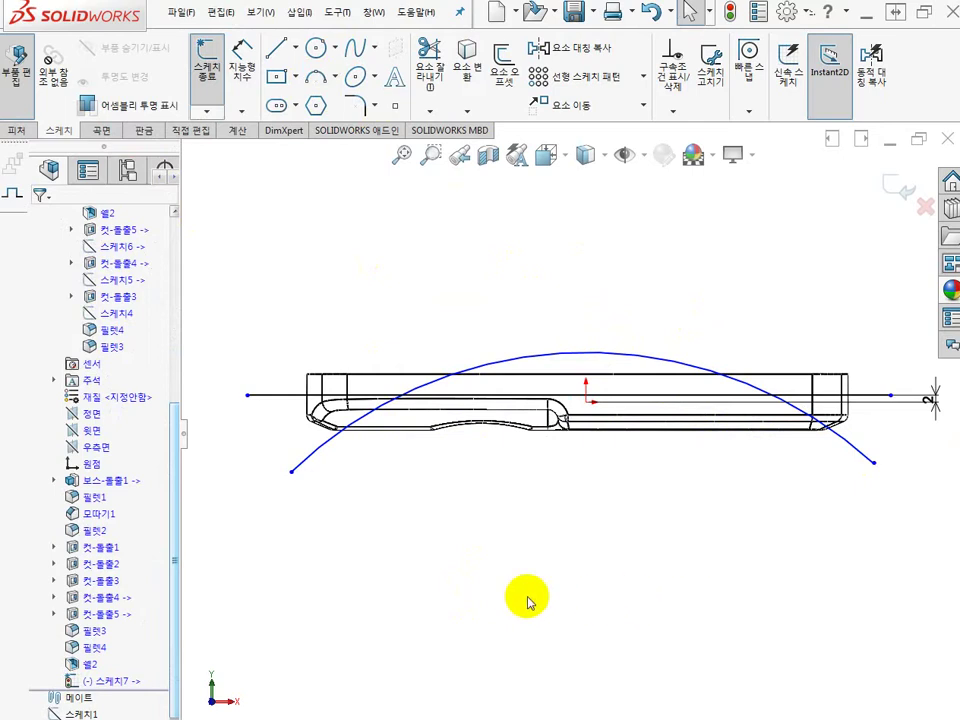
{"action": "left_click", "coordinate": [651, 556]}
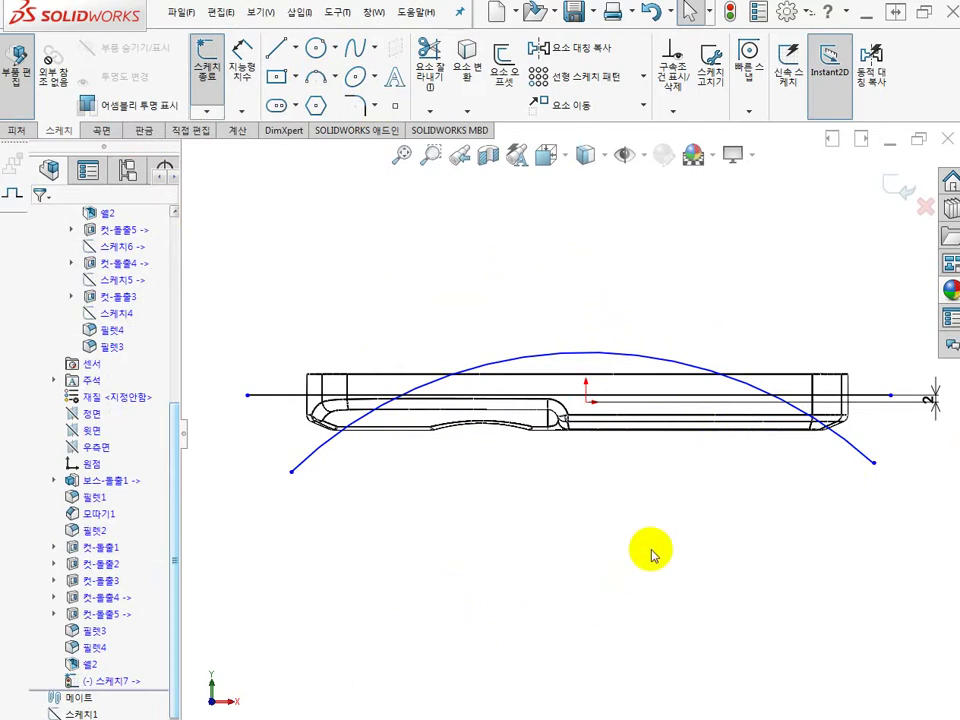
Step: Align the arc's centre point with the origin using a vertical relation
{"action": "scroll", "coordinate": [648, 566], "scroll_direction": "up", "scroll_amount": 3}
{"action": "left_click", "coordinate": [579, 571]}
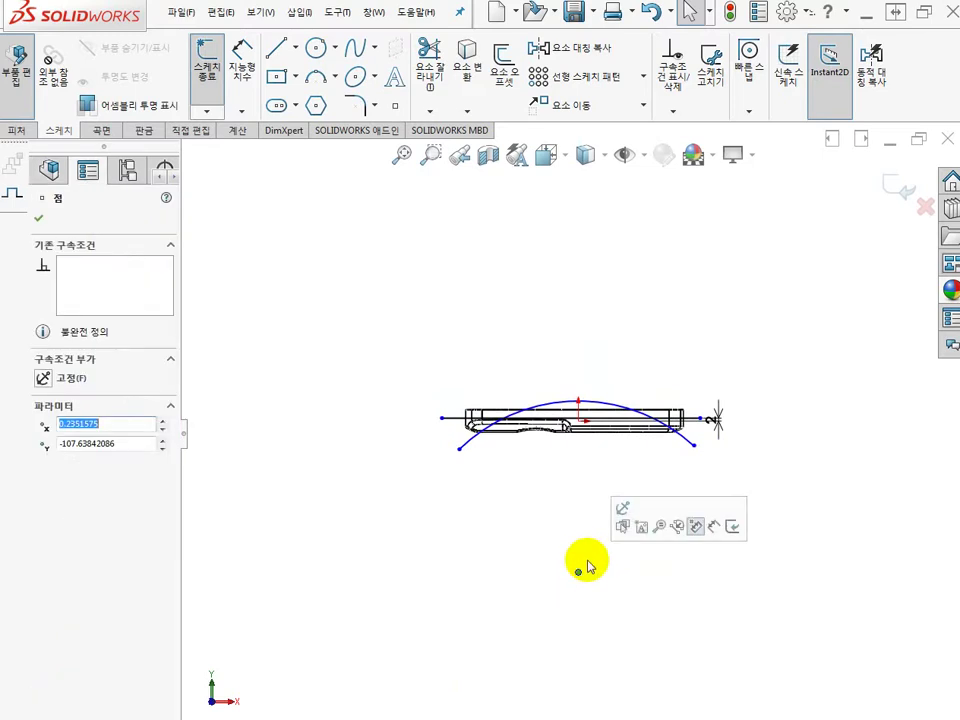
{"action": "scroll", "coordinate": [630, 510], "scroll_direction": "down", "scroll_amount": 2}
{"action": "scroll", "coordinate": [584, 416], "scroll_direction": "down", "scroll_amount": 2}
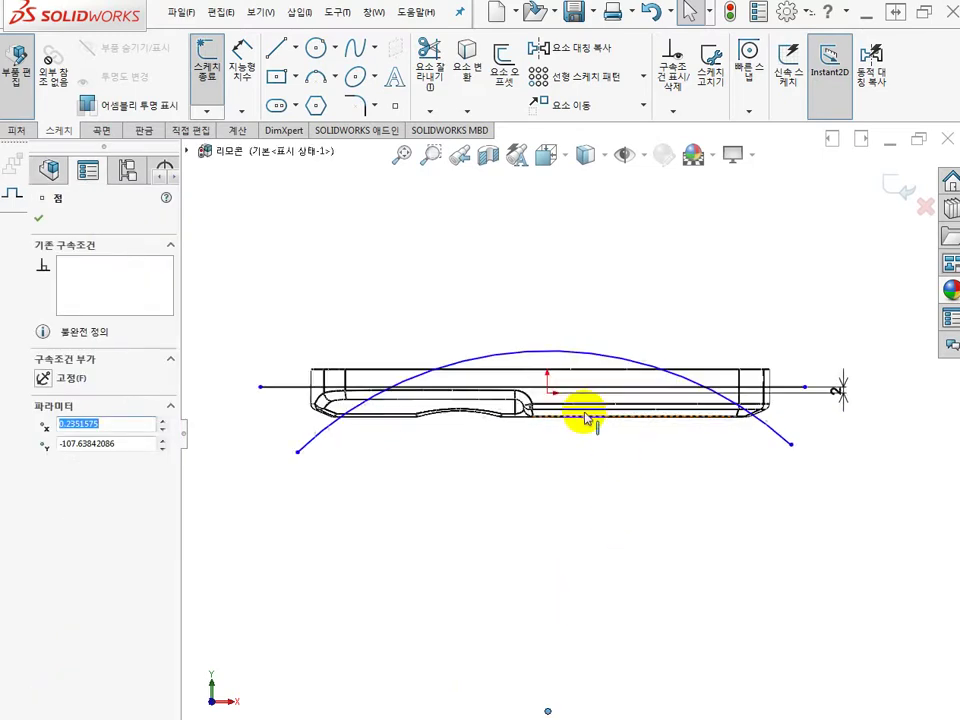
{"action": "left_click", "coordinate": [548, 394], "text": "ctrl"}
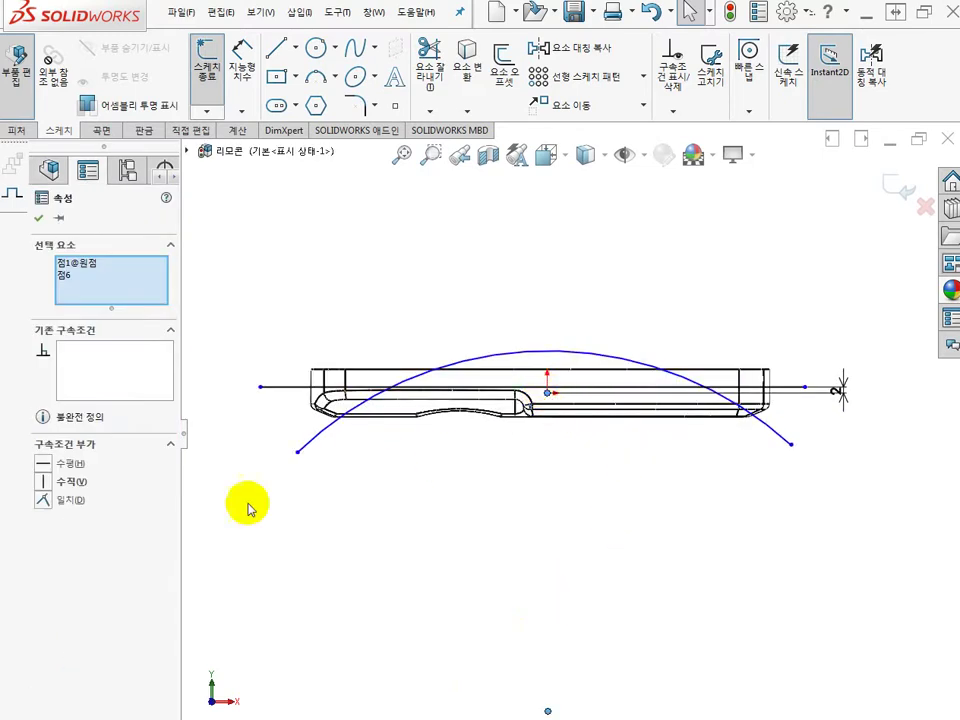
{"action": "left_click", "coordinate": [43, 481]}
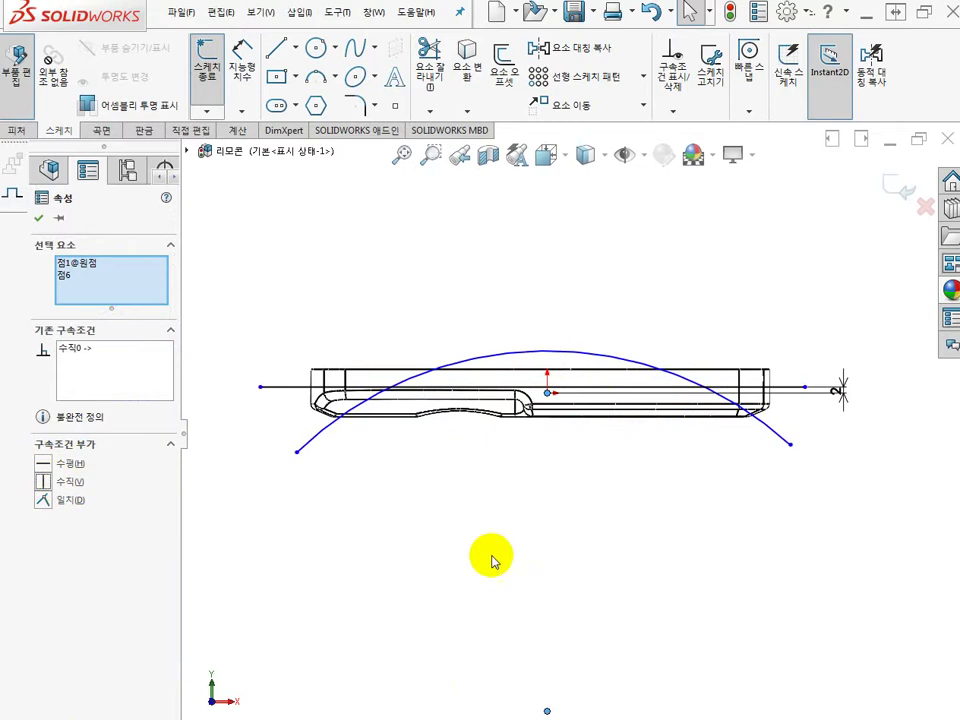
{"action": "left_click", "coordinate": [510, 540]}
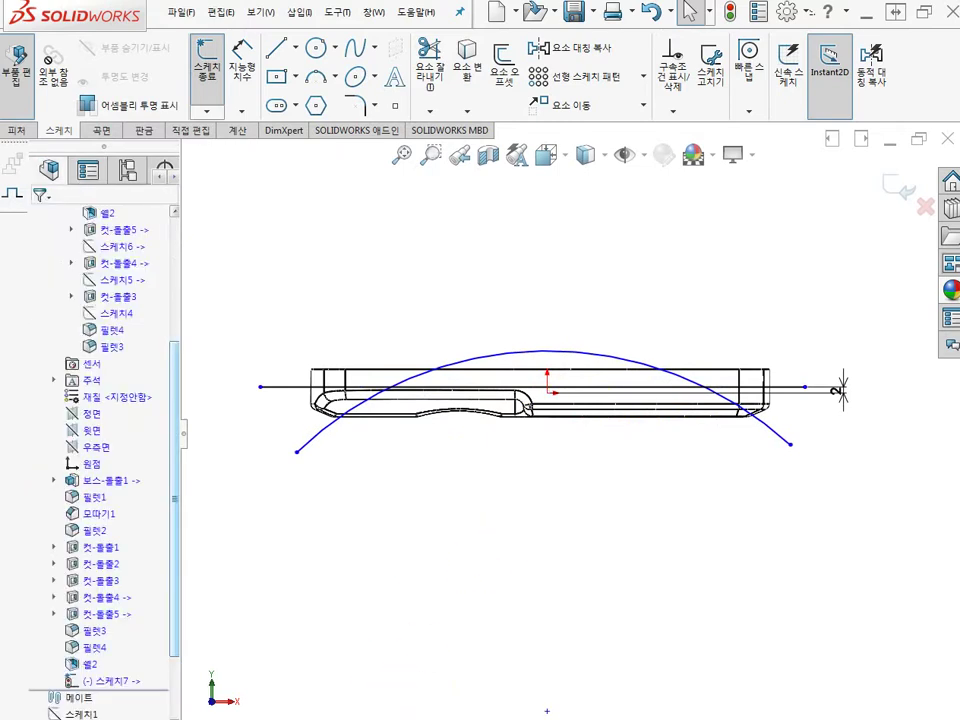
{"action": "scroll", "coordinate": [77, 561], "scroll_direction": "up", "scroll_amount": 2}
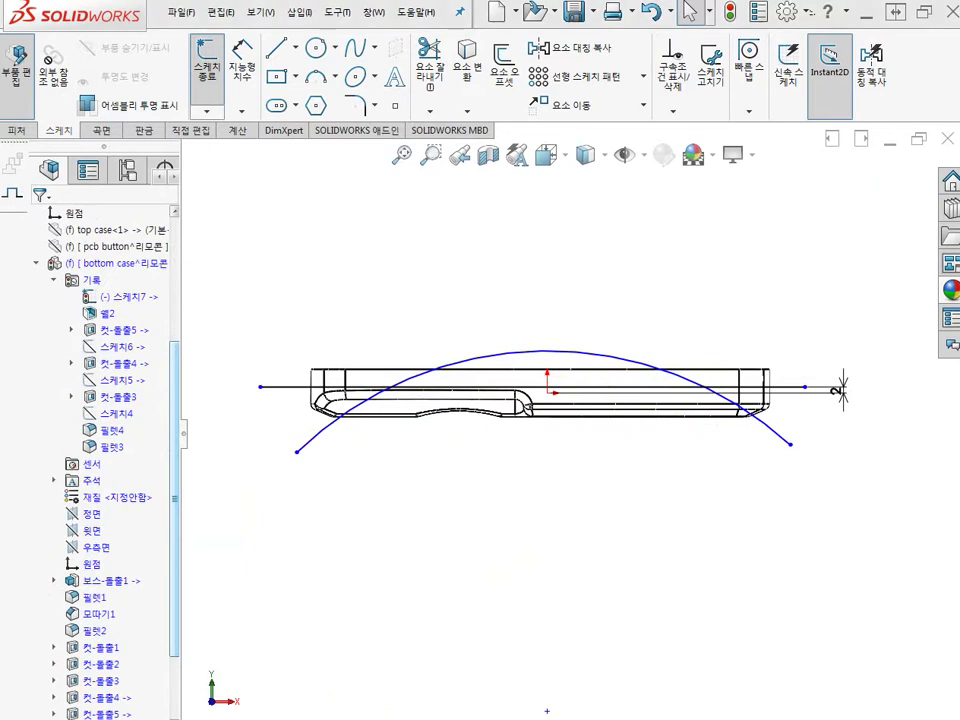
Step: Check the drawing's side view, then trim both ends of the arc below the horizontal line
{"action": "key", "text": "alt+Tab"}
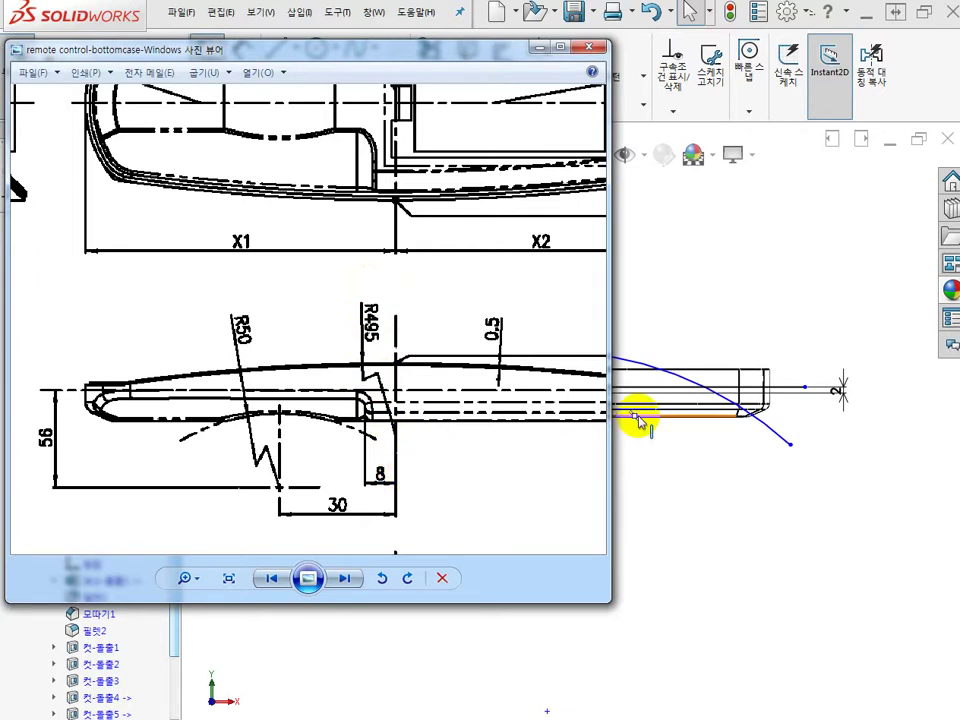
{"action": "left_click", "coordinate": [721, 515]}
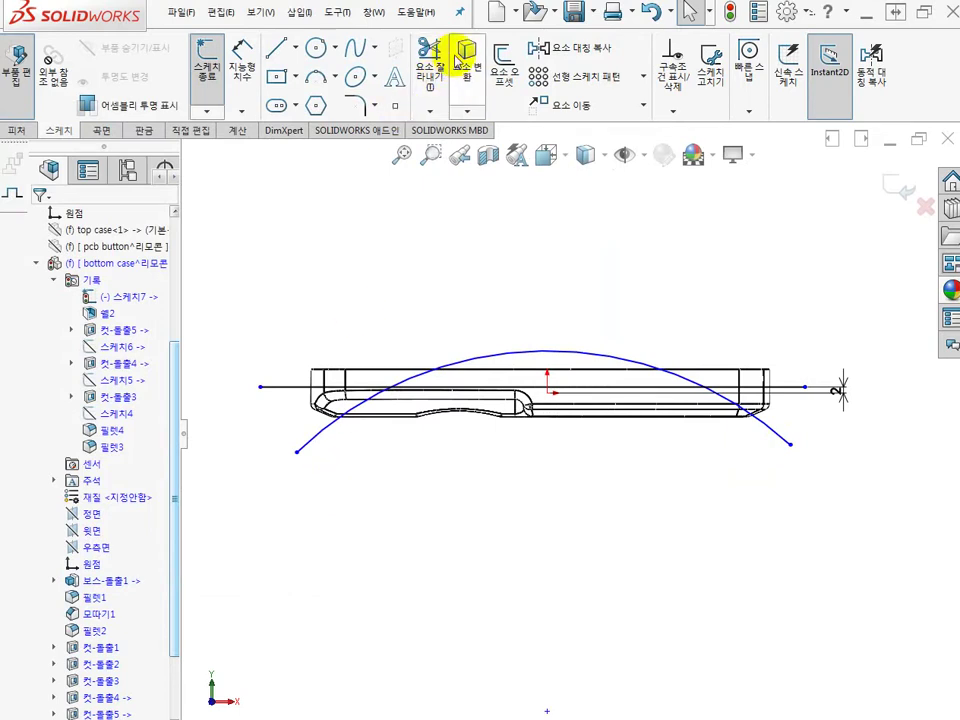
{"action": "left_click", "coordinate": [429, 52]}
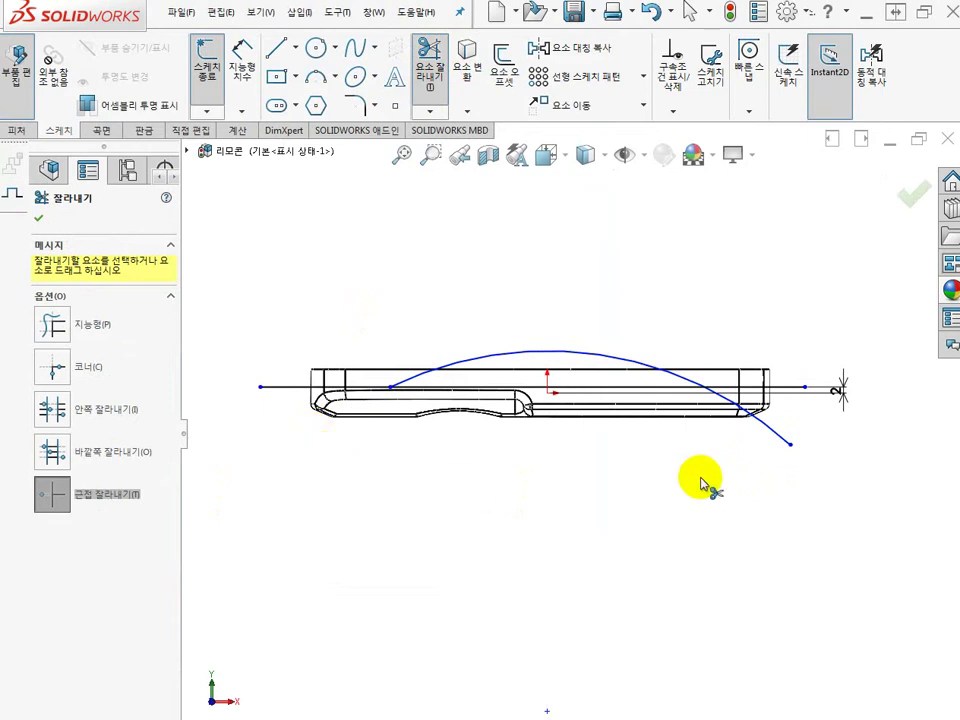
{"action": "left_click", "coordinate": [768, 440]}
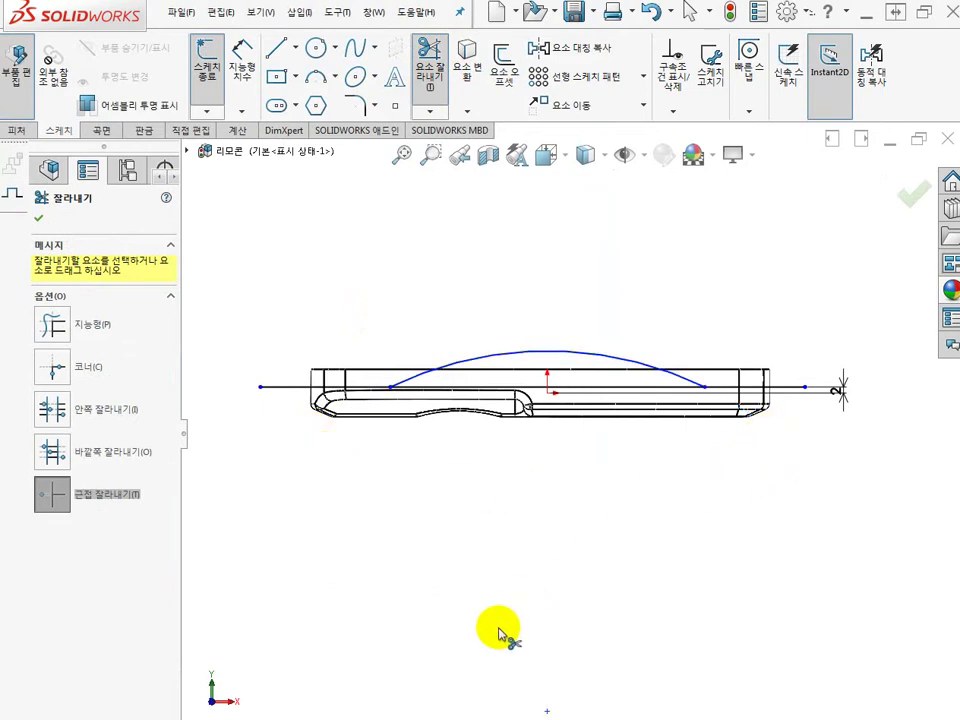
{"action": "key", "text": "Escape"}
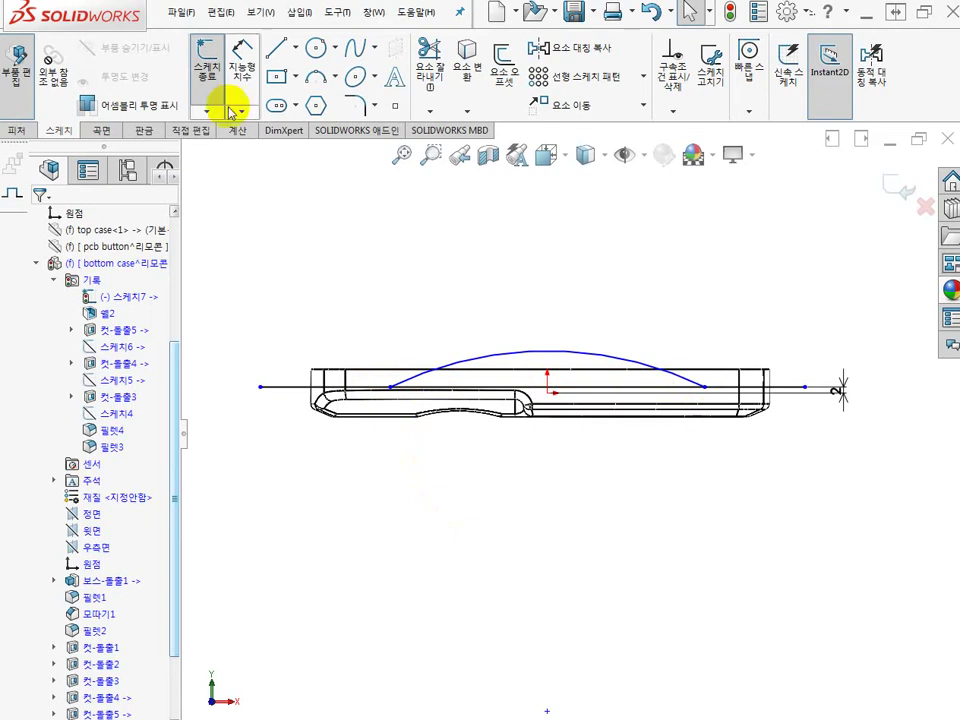
Step: Dimension the height from the origin to the arc's topmost point and set it to 7 mm
{"action": "left_click", "coordinate": [242, 52]}
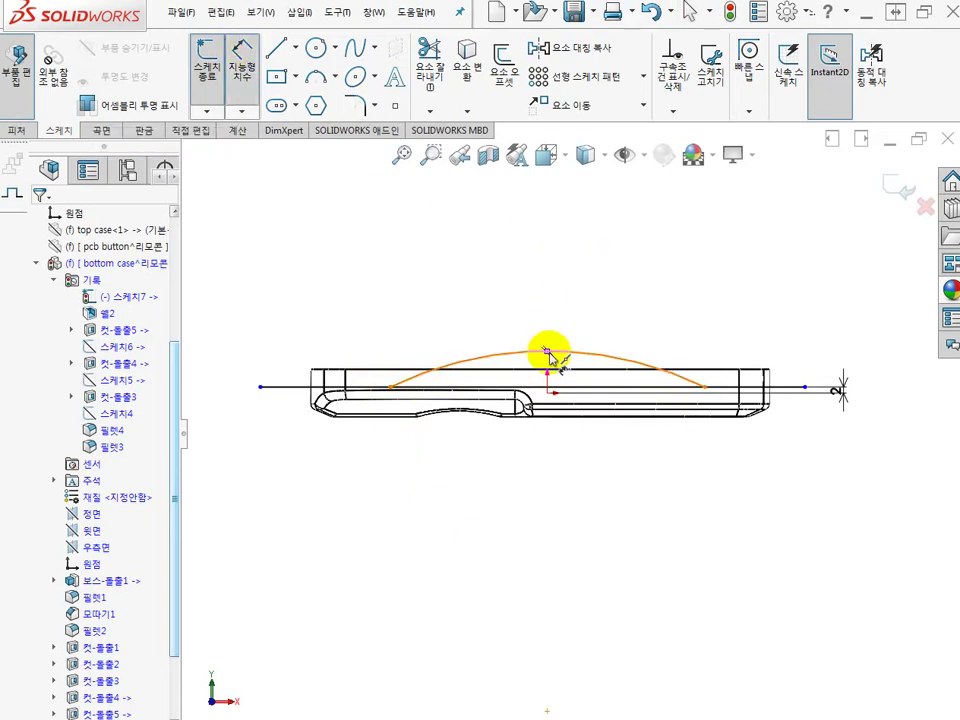
{"action": "left_click", "coordinate": [549, 355]}
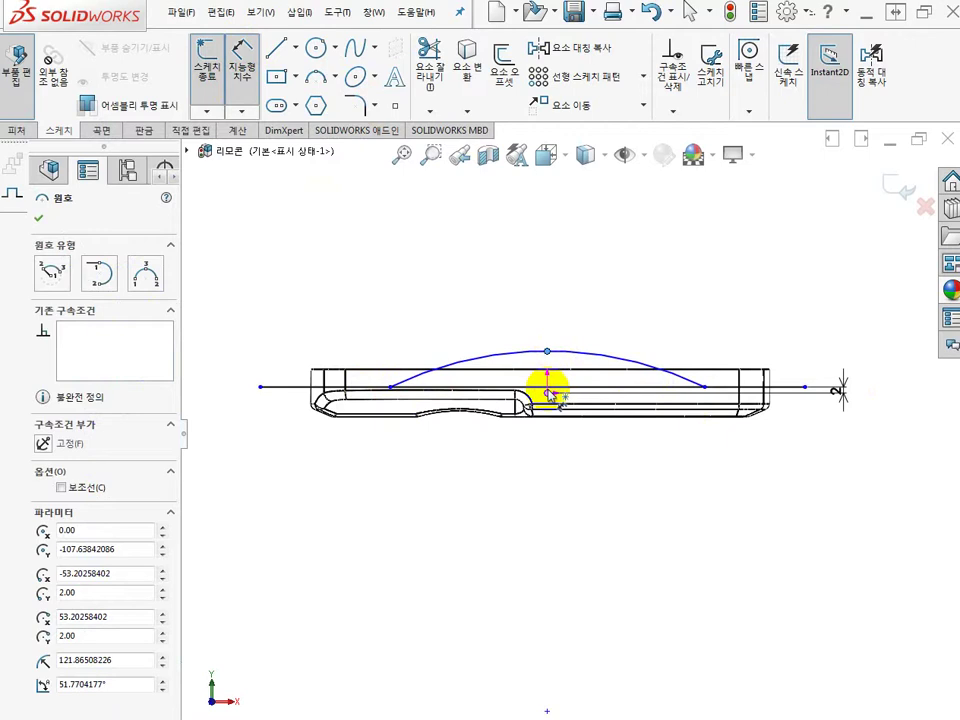
{"action": "left_click", "coordinate": [549, 392]}
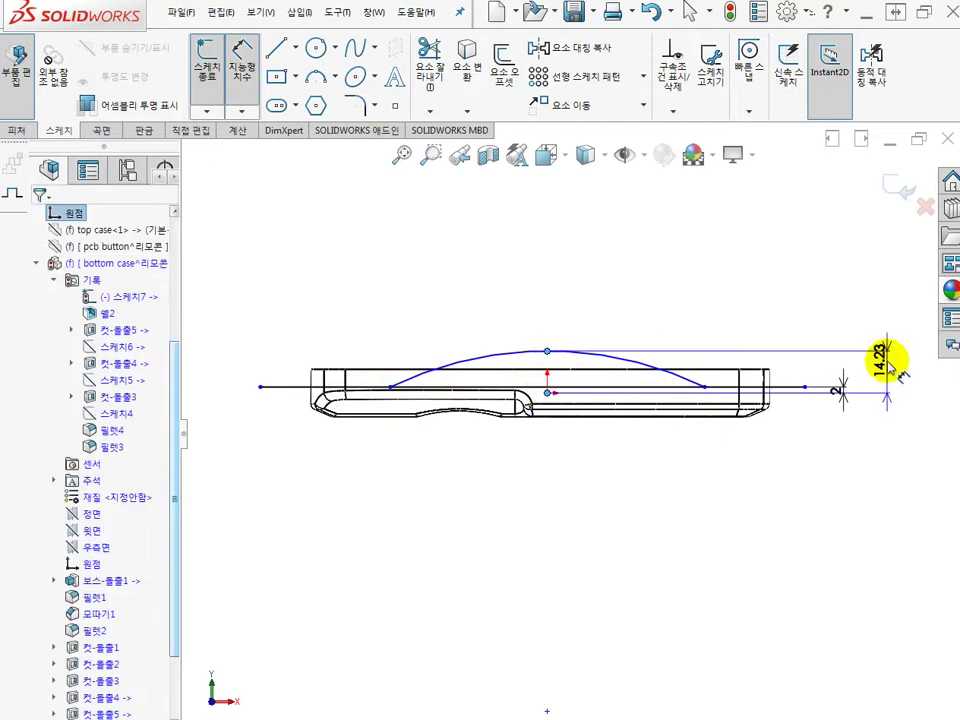
{"action": "left_click", "coordinate": [888, 368]}
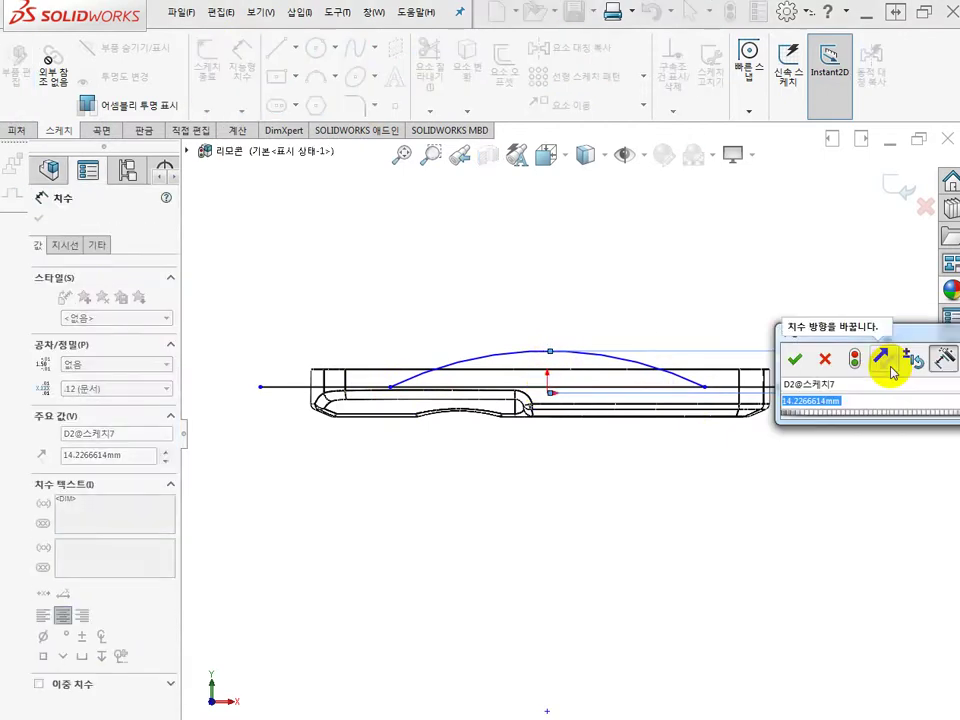
{"action": "type", "text": "7"}
{"action": "key", "text": "Return"}
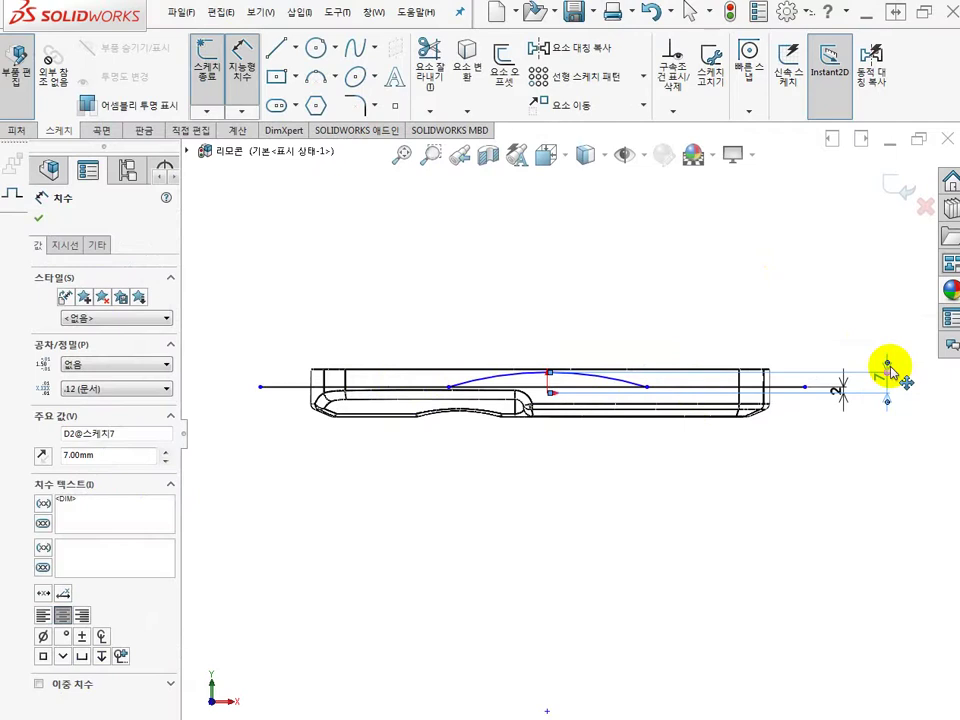
{"action": "left_click", "coordinate": [793, 314]}
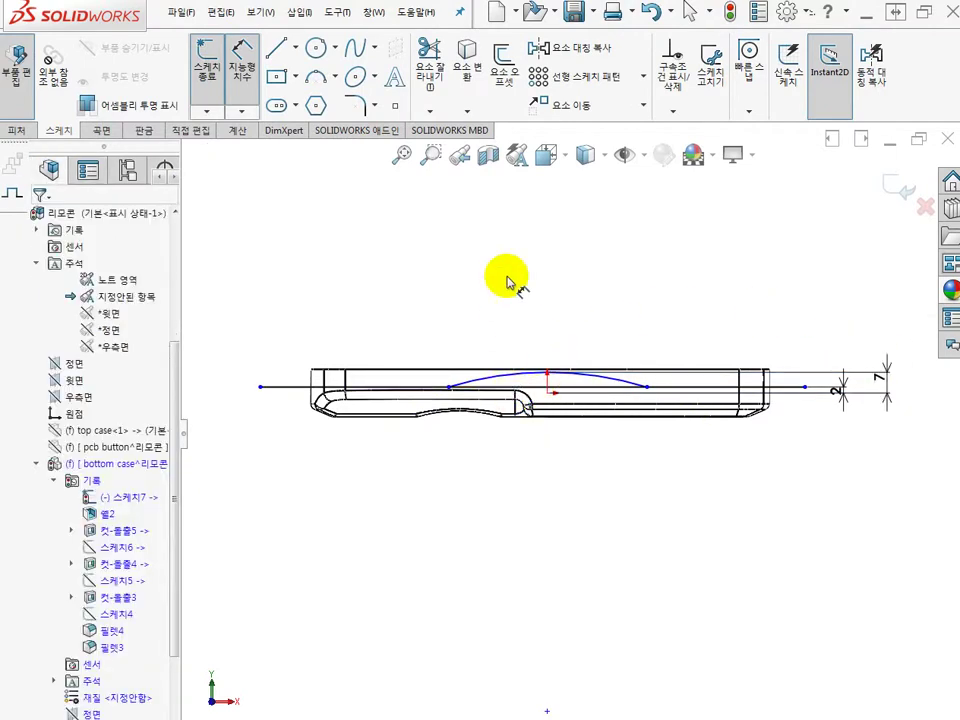
Step: Dimension the radius of the upper sketch arc and set it to 495 mm
{"action": "left_click_drag", "start_coordinate": [527, 377], "coordinate": [490, 318]}
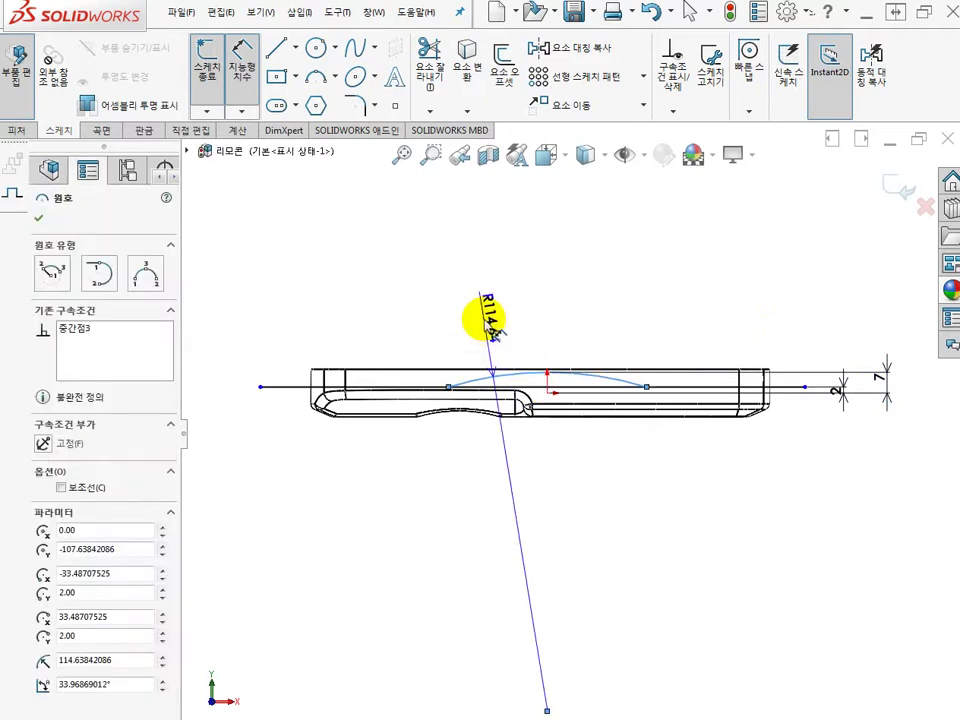
{"action": "left_click", "coordinate": [490, 318]}
{"action": "type", "text": "49"}
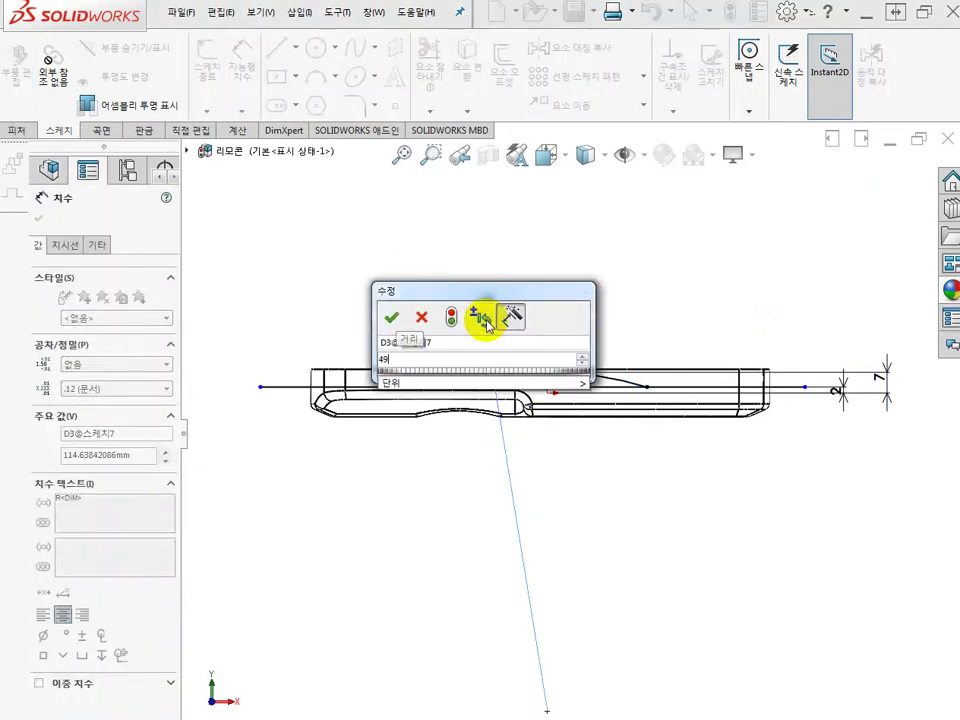
{"action": "type", "text": "5"}
{"action": "key", "text": "Return"}
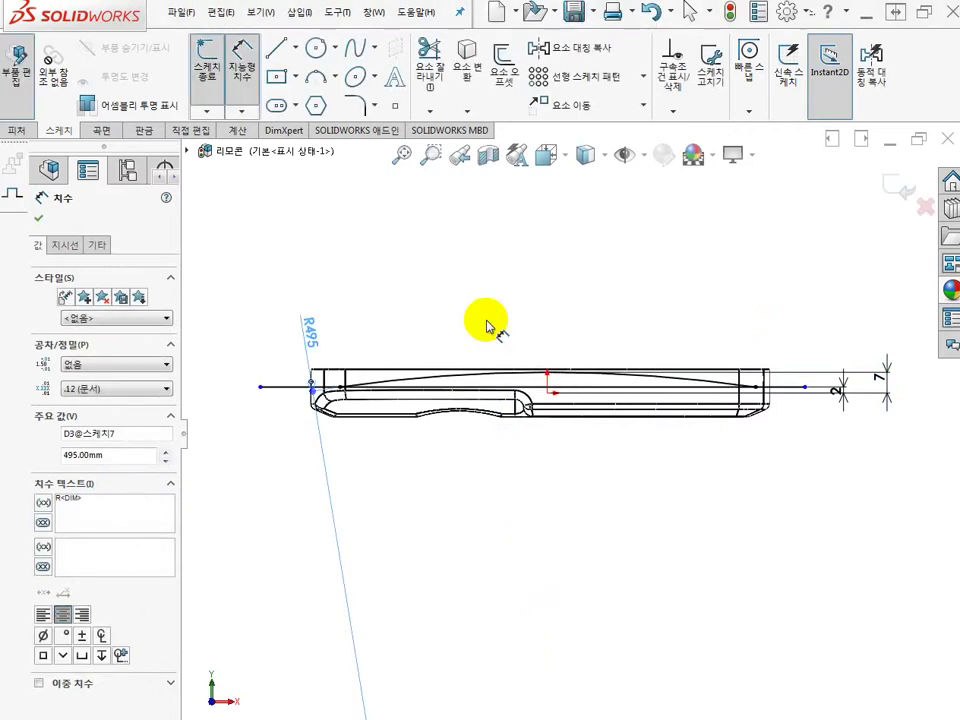
{"action": "left_click", "coordinate": [570, 266]}
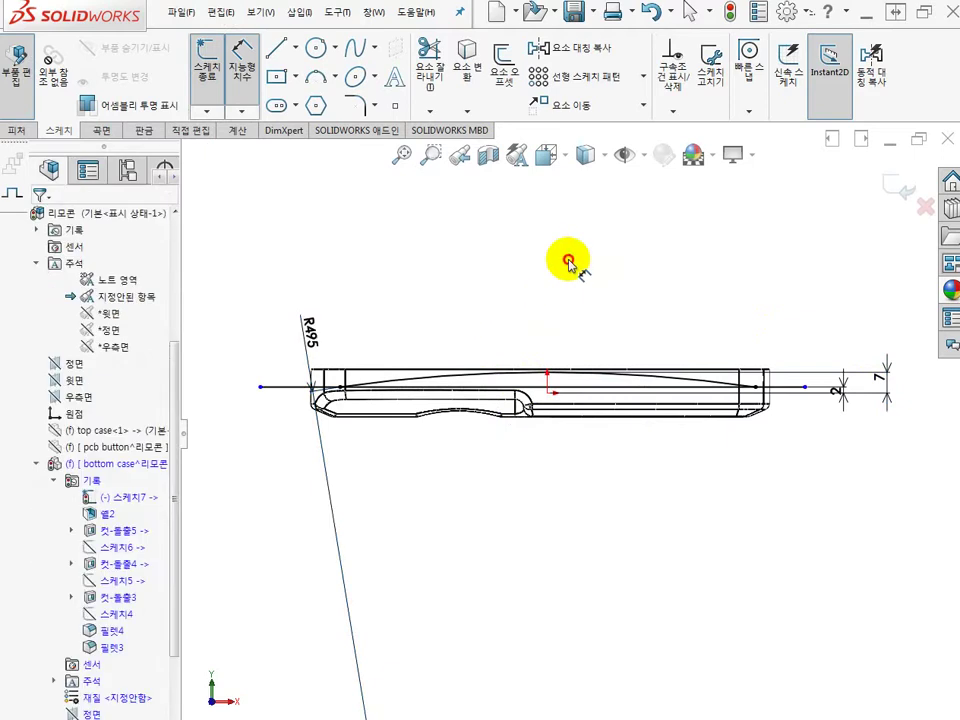
Step: Dimension the left end of the sketch profile 3 mm beyond the case's left edge
{"action": "left_click", "coordinate": [429, 52]}
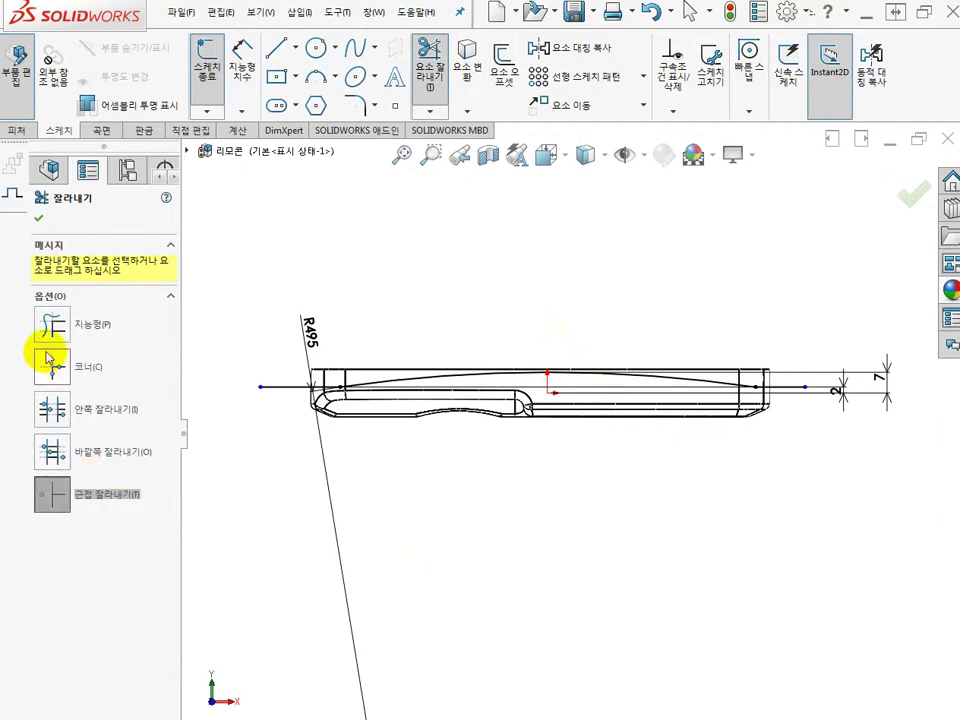
{"action": "left_click", "coordinate": [906, 193]}
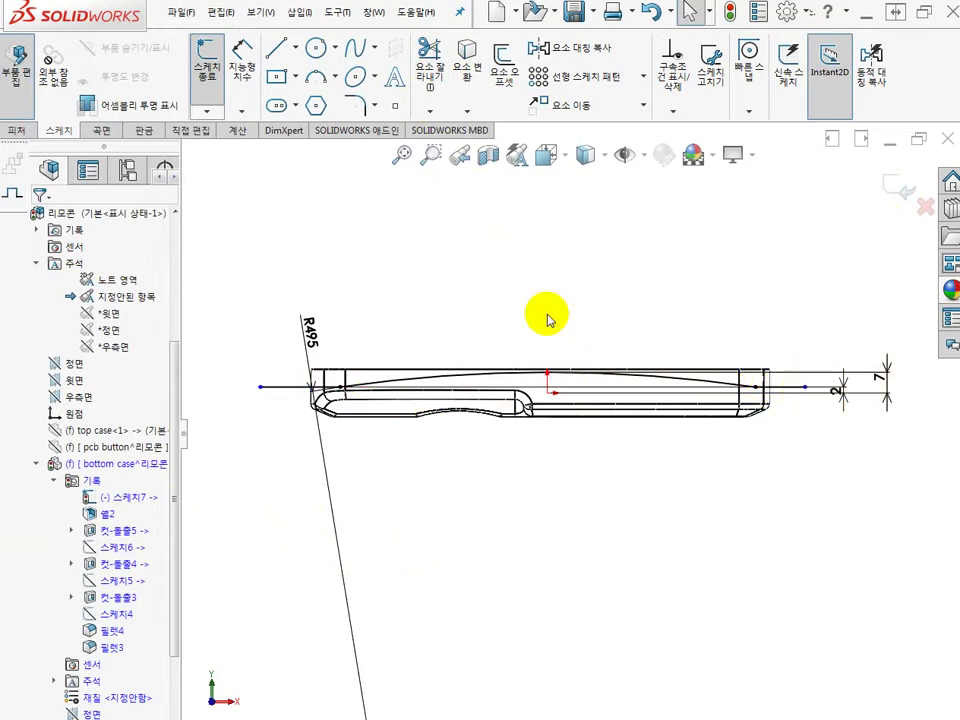
{"action": "left_click", "coordinate": [242, 58]}
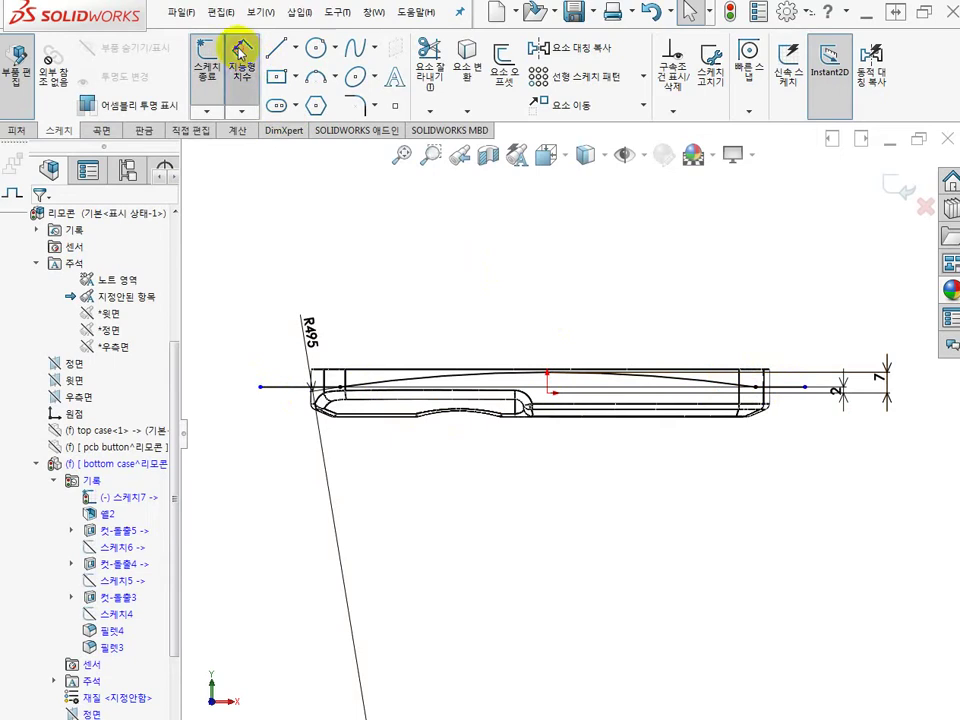
{"action": "left_click", "coordinate": [260, 387]}
{"action": "left_click", "coordinate": [313, 376]}
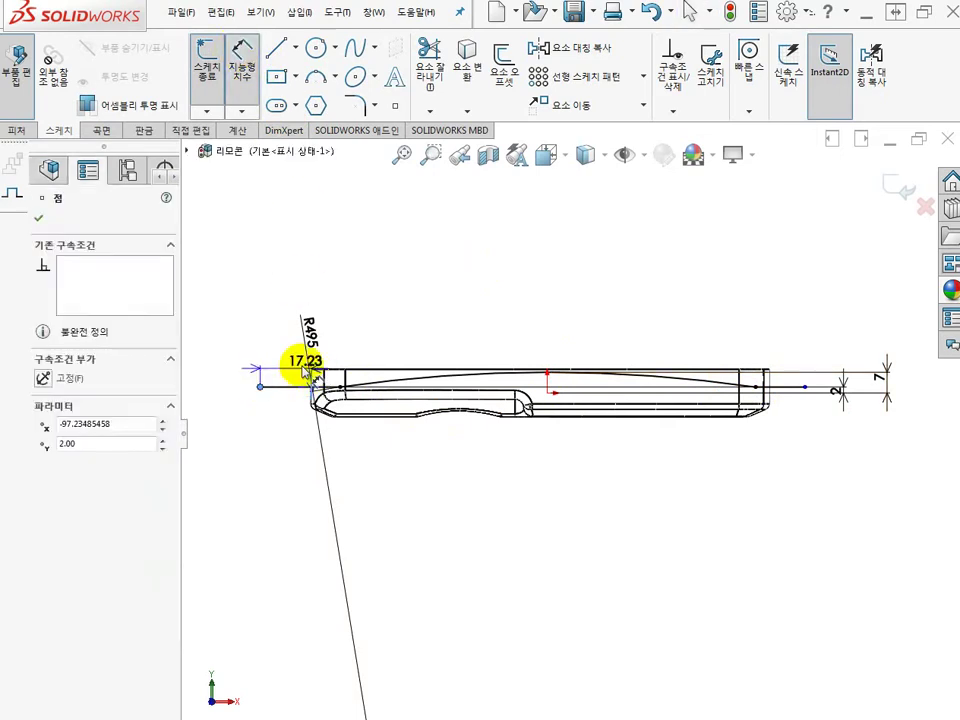
{"action": "left_click", "coordinate": [268, 301]}
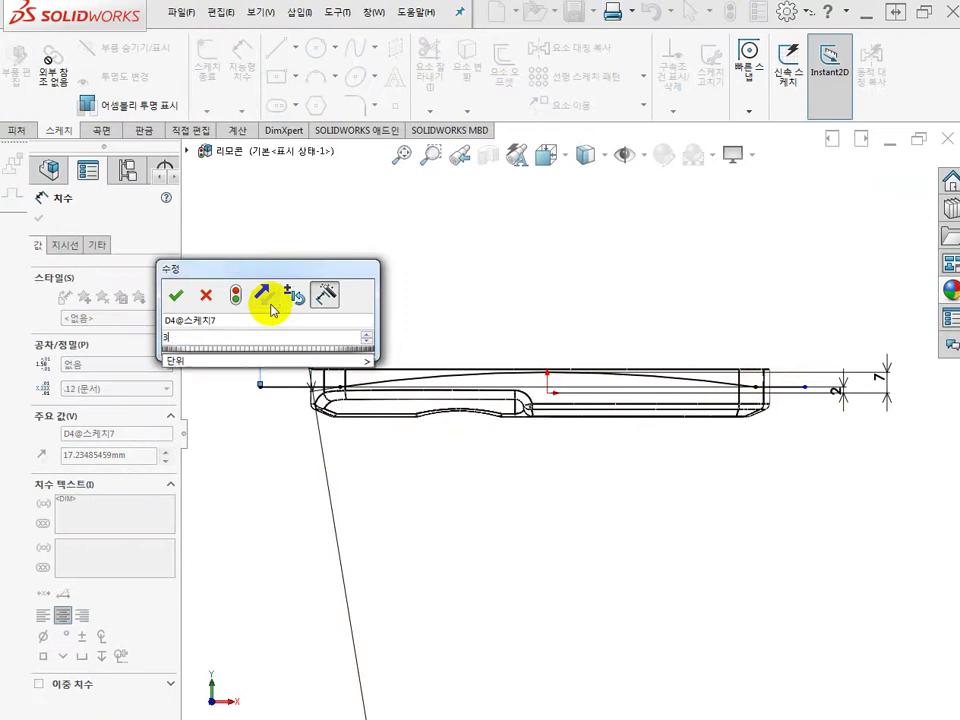
{"action": "key", "text": "Return"}
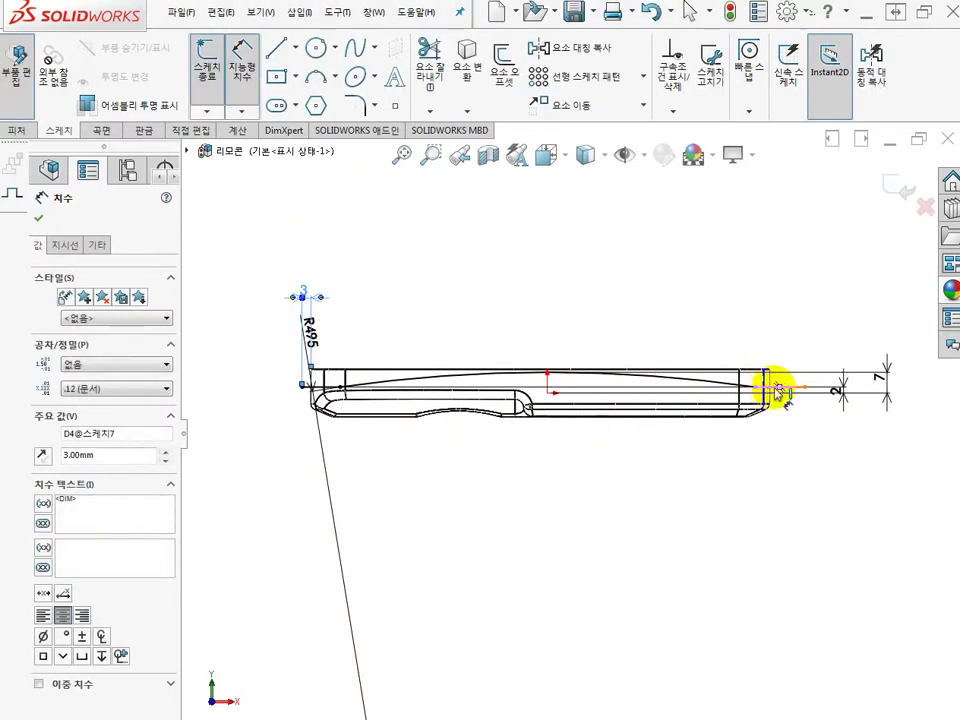
Step: Dimension the right end of the sketch profile 5 mm beyond the case's right edge and exit the sketch
{"action": "left_click", "coordinate": [804, 389]}
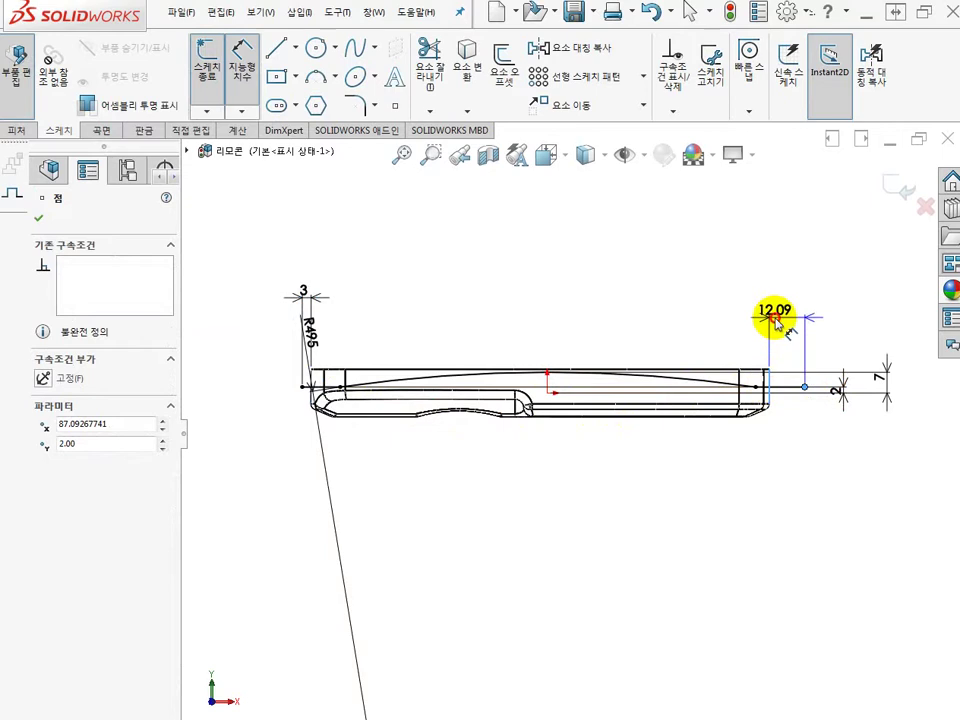
{"action": "left_click", "coordinate": [787, 321]}
{"action": "type", "text": "5"}
{"action": "key", "text": "Return"}
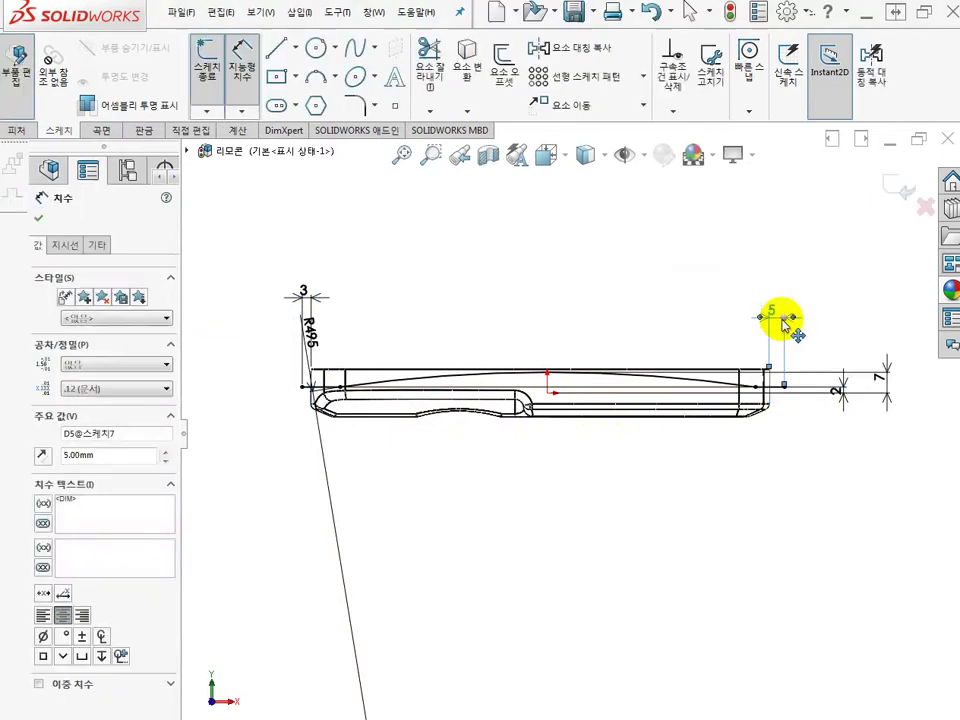
{"action": "left_click", "coordinate": [655, 291]}
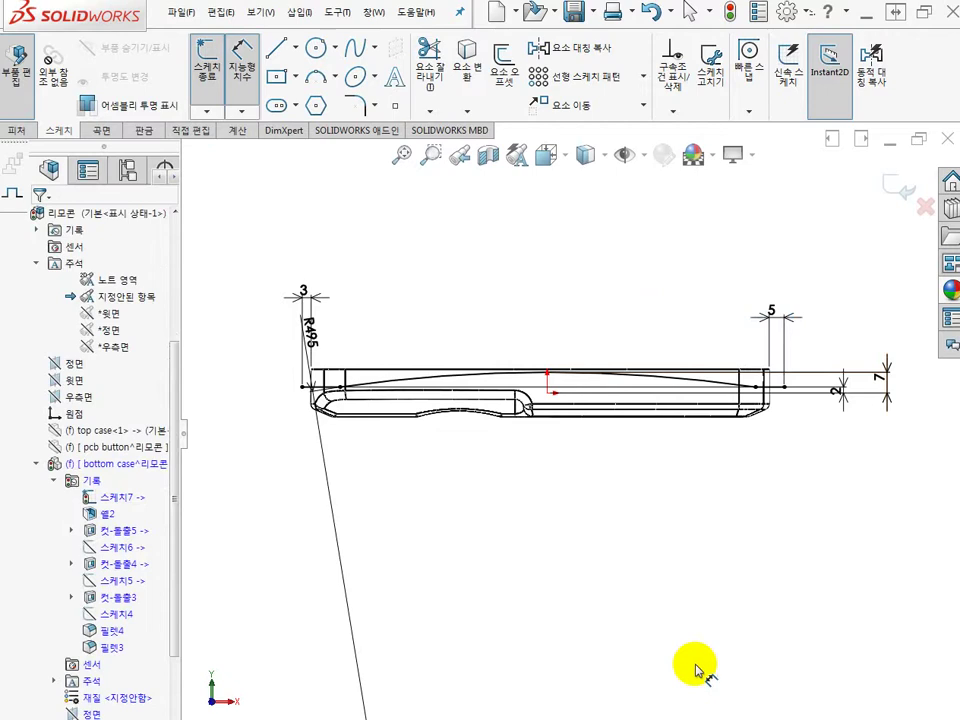
{"action": "left_click", "coordinate": [893, 192]}
Step: Extrude the curve sketch as a surface 100 mm wide using mid-plane, with the display set to shaded with edges
{"action": "mouse_move", "coordinate": [776, 559]}
{"action": "middle_mouse_down"}
{"action": "mouse_move", "coordinate": [753, 550]}
{"action": "mouse_move", "coordinate": [703, 594]}
{"action": "mouse_move", "coordinate": [699, 579]}
{"action": "mouse_move", "coordinate": [681, 583]}
{"action": "mouse_move", "coordinate": [696, 615]}
{"action": "middle_mouse_up"}
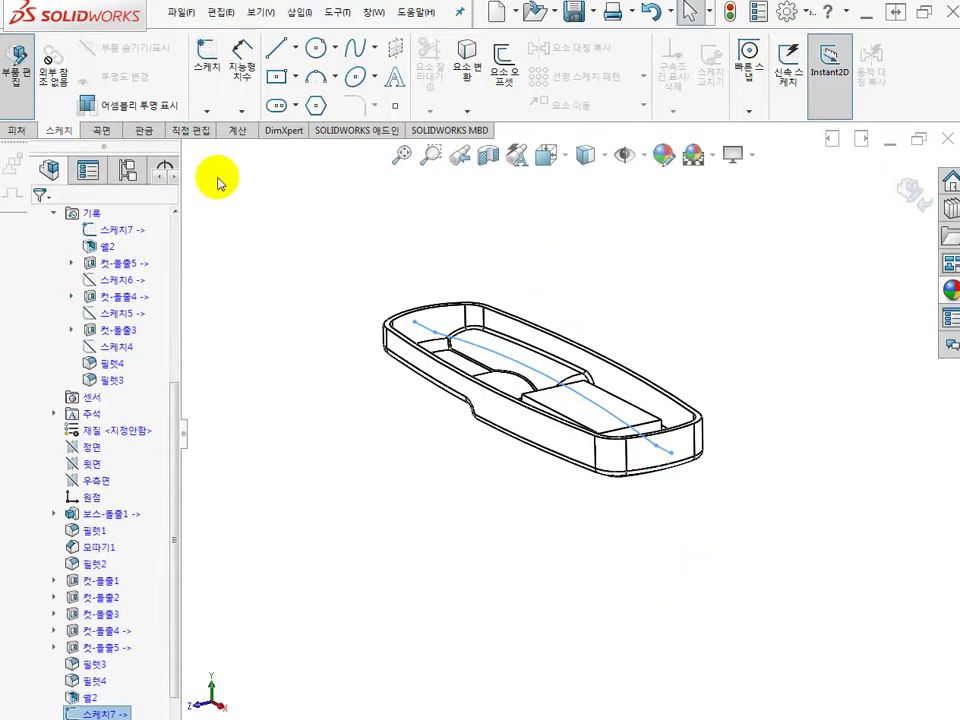
{"action": "left_click", "coordinate": [103, 131]}
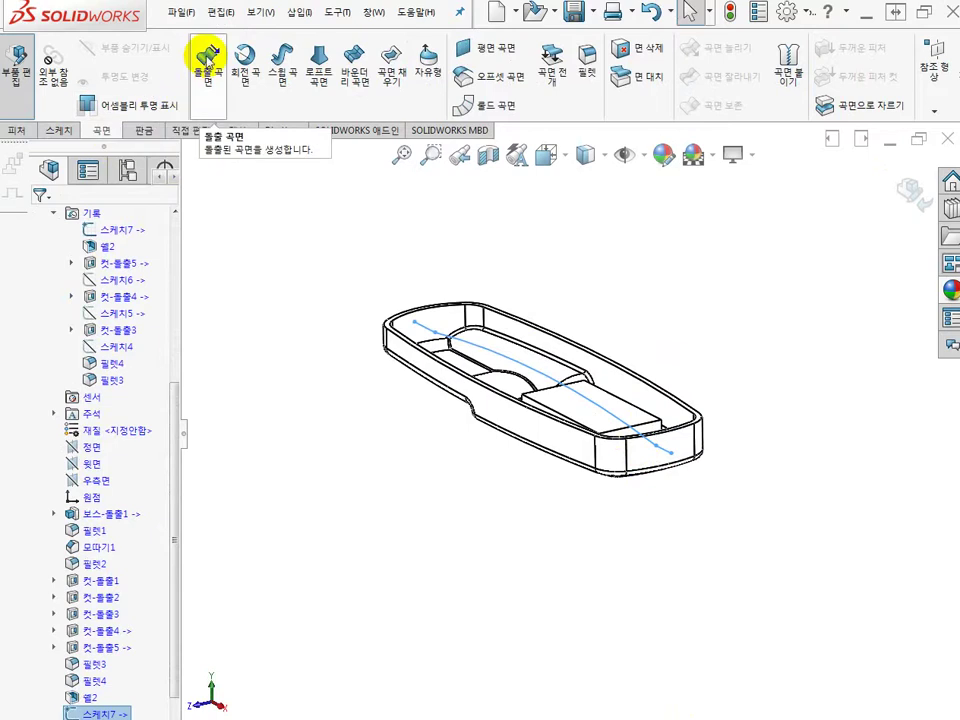
{"action": "left_click", "coordinate": [207, 60]}
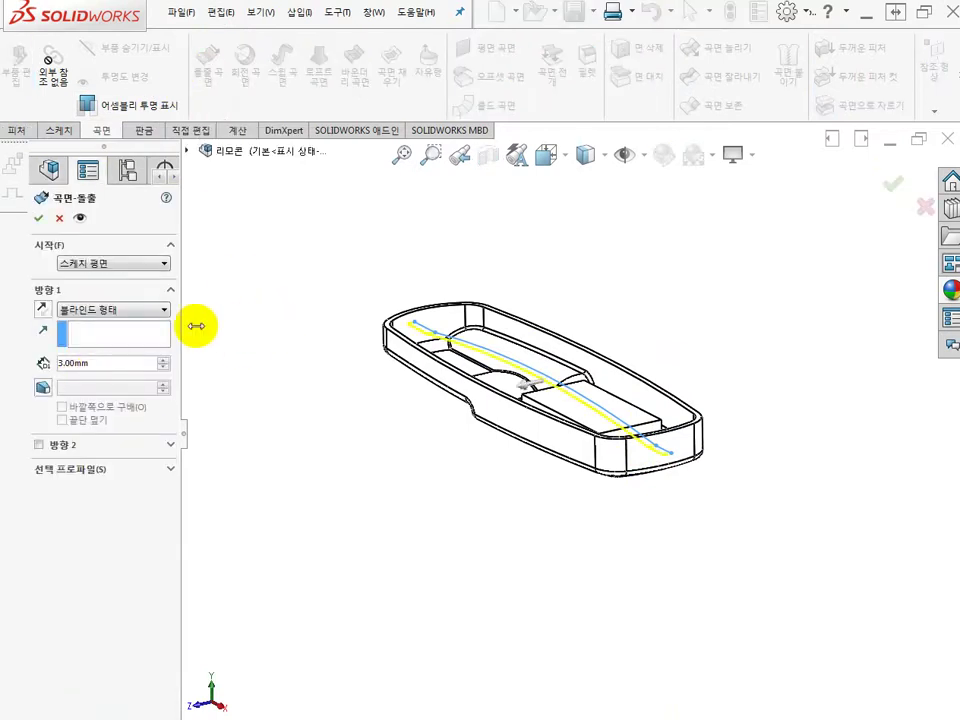
{"action": "left_click", "coordinate": [166, 312]}
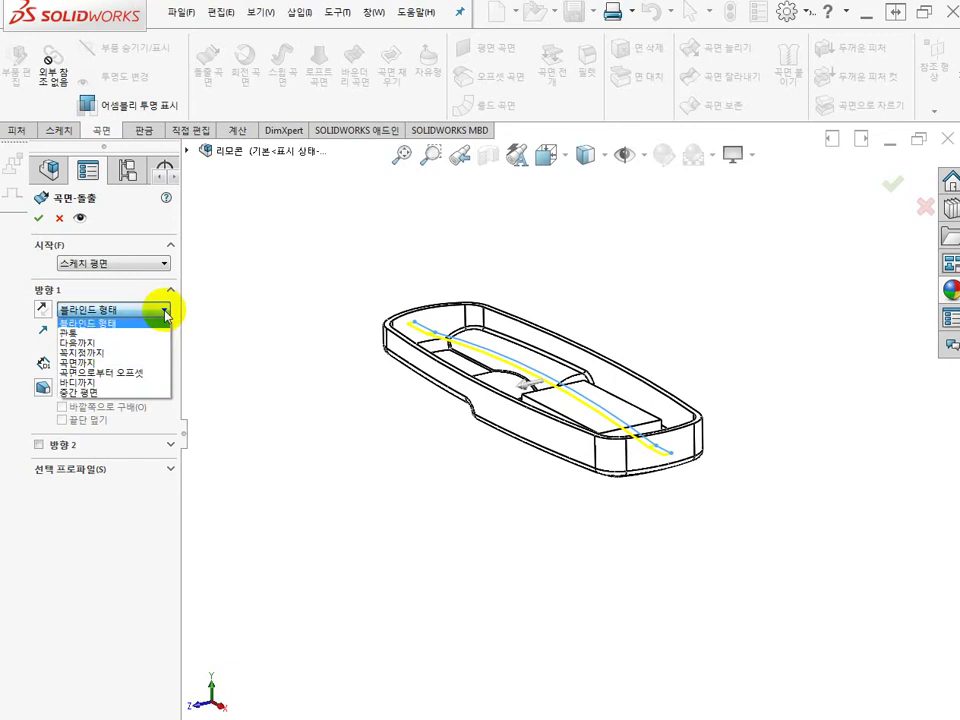
{"action": "left_click", "coordinate": [118, 397]}
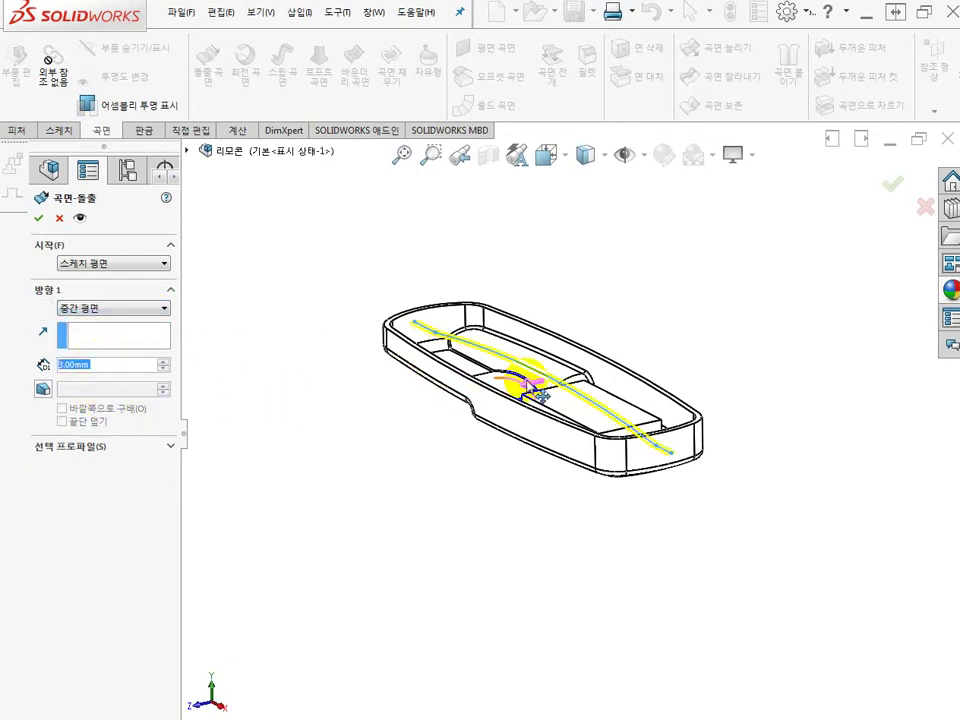
{"action": "left_click_drag", "start_coordinate": [531, 392], "coordinate": [450, 416]}
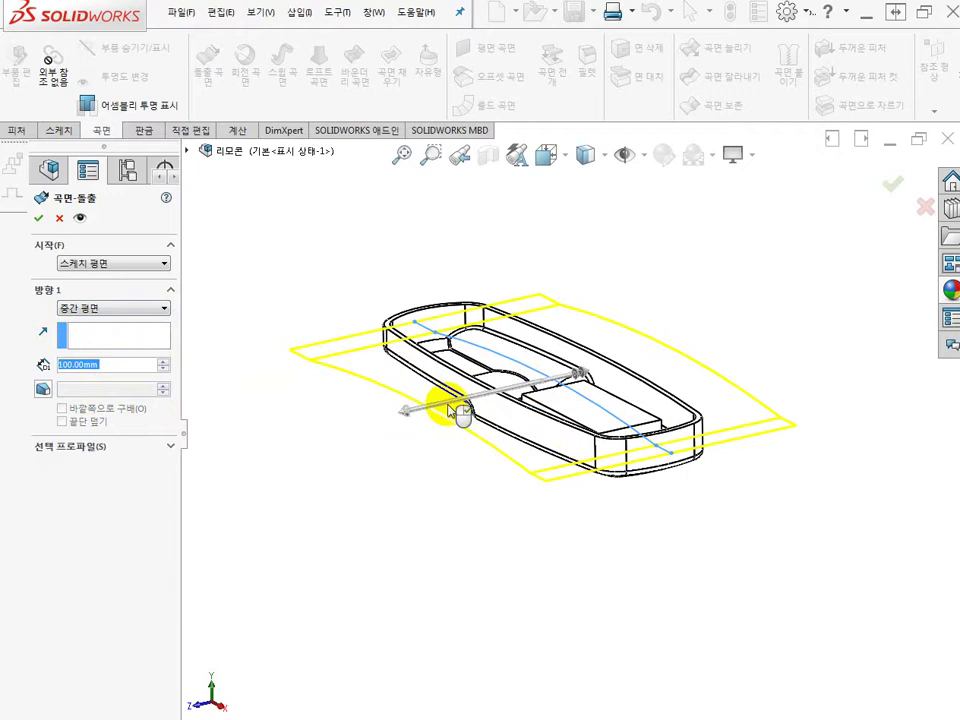
{"action": "left_click", "coordinate": [604, 156]}
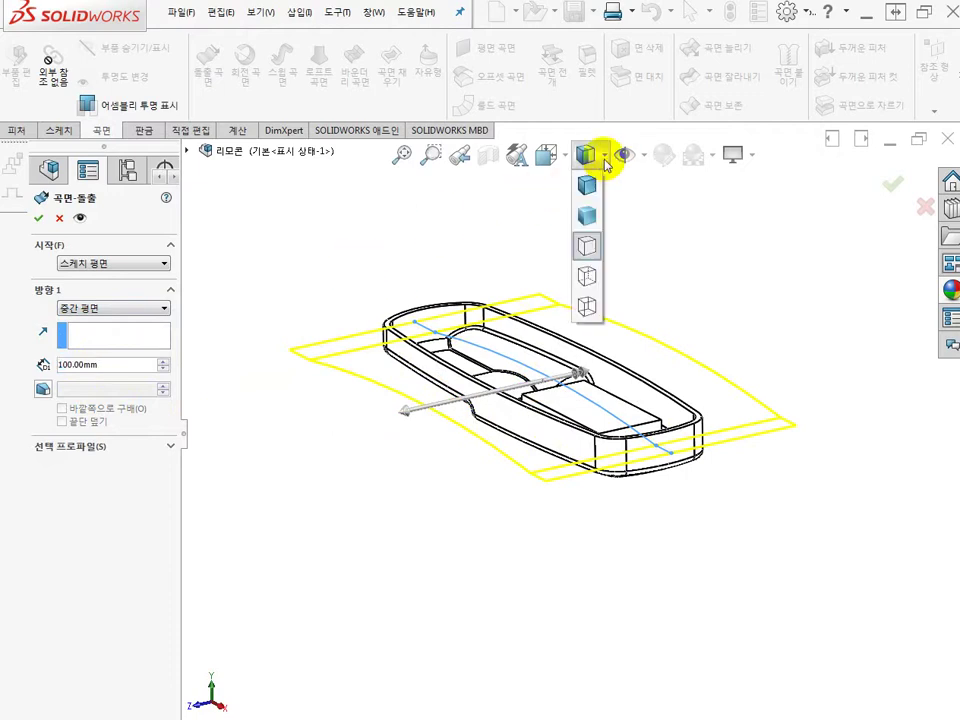
{"action": "left_click", "coordinate": [587, 184]}
{"action": "mouse_move", "coordinate": [508, 264]}
{"action": "middle_mouse_down"}
{"action": "mouse_move", "coordinate": [317, 377]}
{"action": "mouse_move", "coordinate": [330, 430]}
{"action": "mouse_move", "coordinate": [332, 416]}
{"action": "middle_mouse_up"}
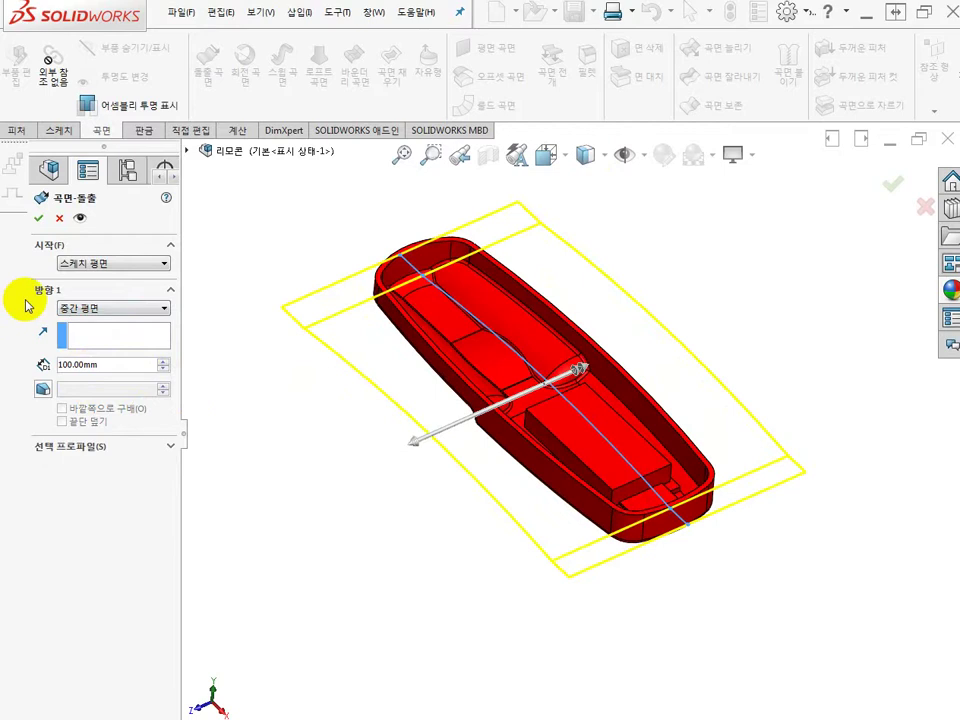
{"action": "left_click", "coordinate": [41, 219]}
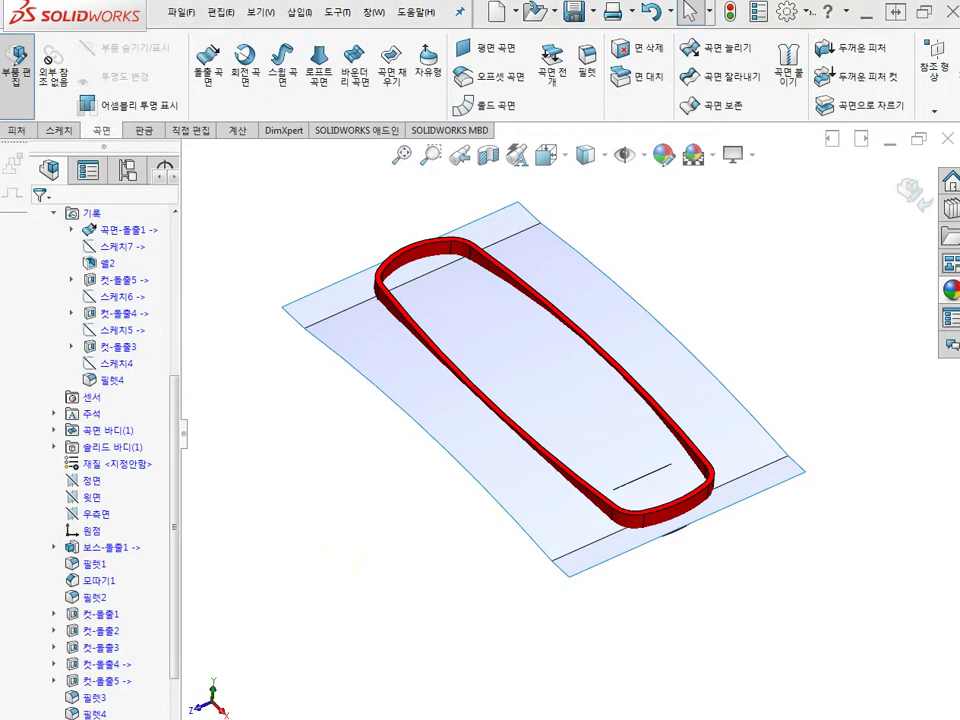
Step: Examine the case's side profile in the remote control-bottomcase drawing in Windows Photo Viewer and return to SolidWorks
{"action": "left_click", "coordinate": [922, 18]}
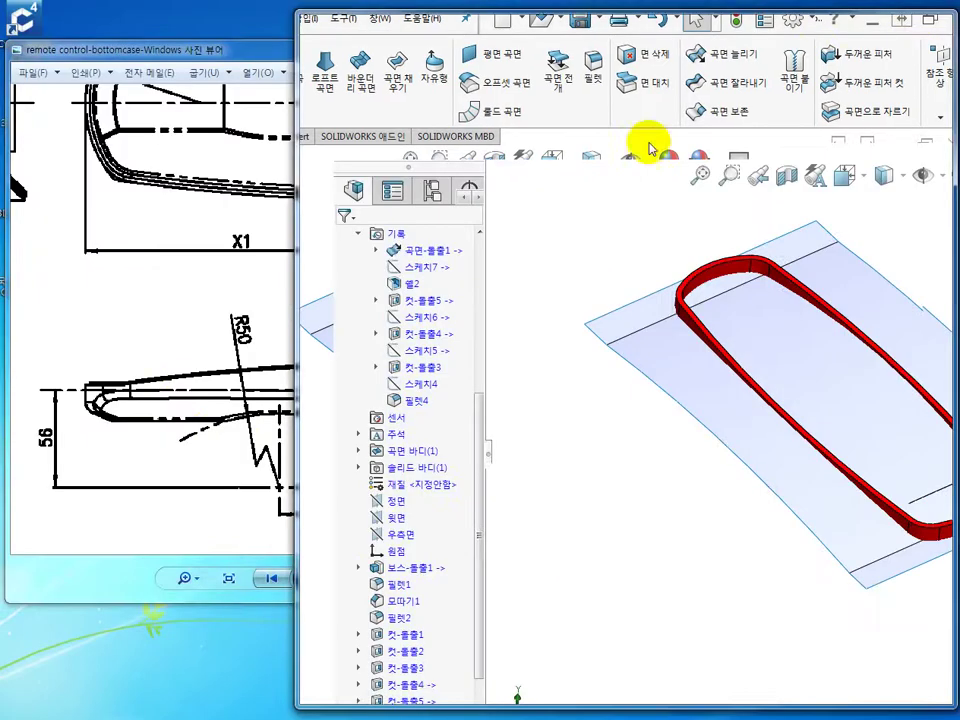
{"action": "left_click", "coordinate": [107, 439]}
{"action": "scroll", "coordinate": [52, 462], "scroll_direction": "up", "scroll_amount": 2}
{"action": "mouse_move", "coordinate": [52, 462]}
{"action": "left_mouse_down"}
{"action": "mouse_move", "coordinate": [64, 519]}
{"action": "mouse_move", "coordinate": [80, 398]}
{"action": "left_mouse_up"}
{"action": "left_click", "coordinate": [812, 290]}
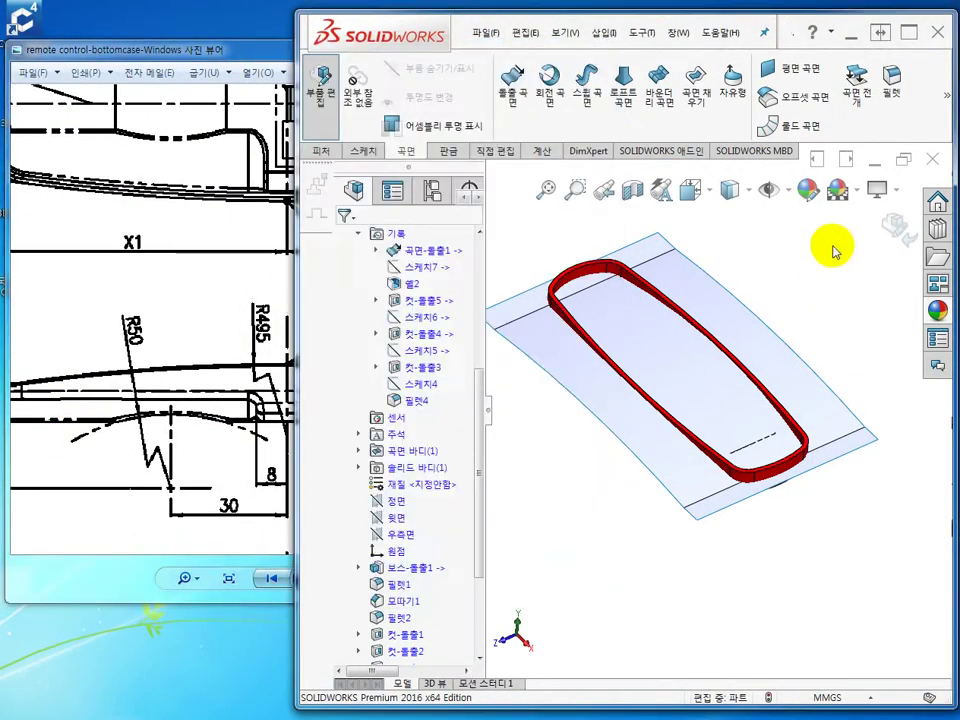
{"action": "left_click", "coordinate": [910, 33]}
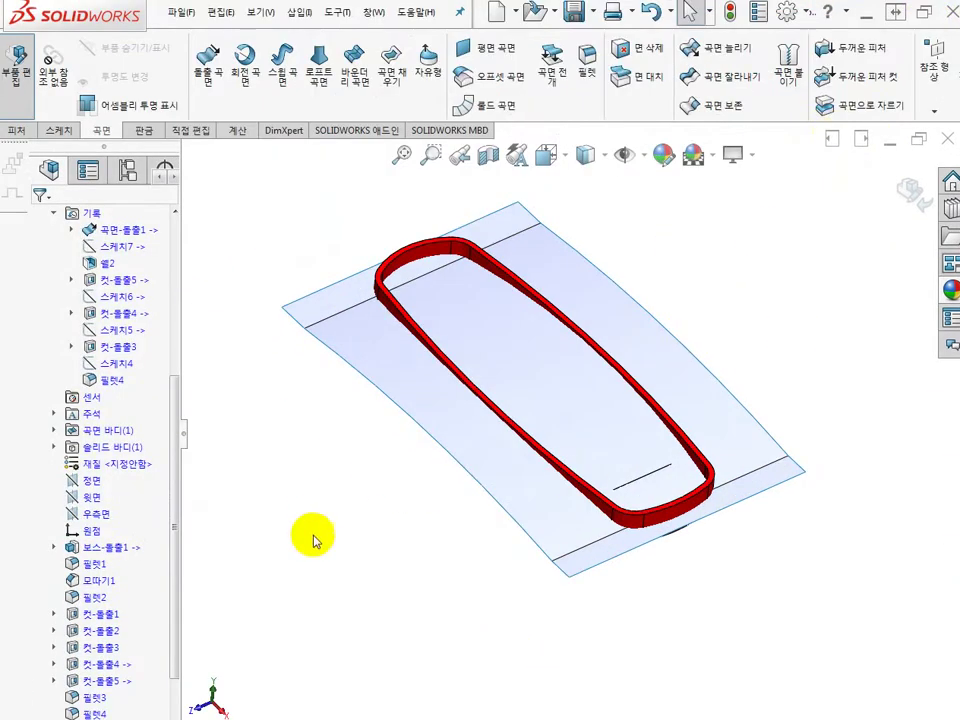
Step: Cut the bottom case with the extruded surface, removing the material above it
{"action": "middle_click_drag", "start_coordinate": [313, 540], "coordinate": [356, 529]}
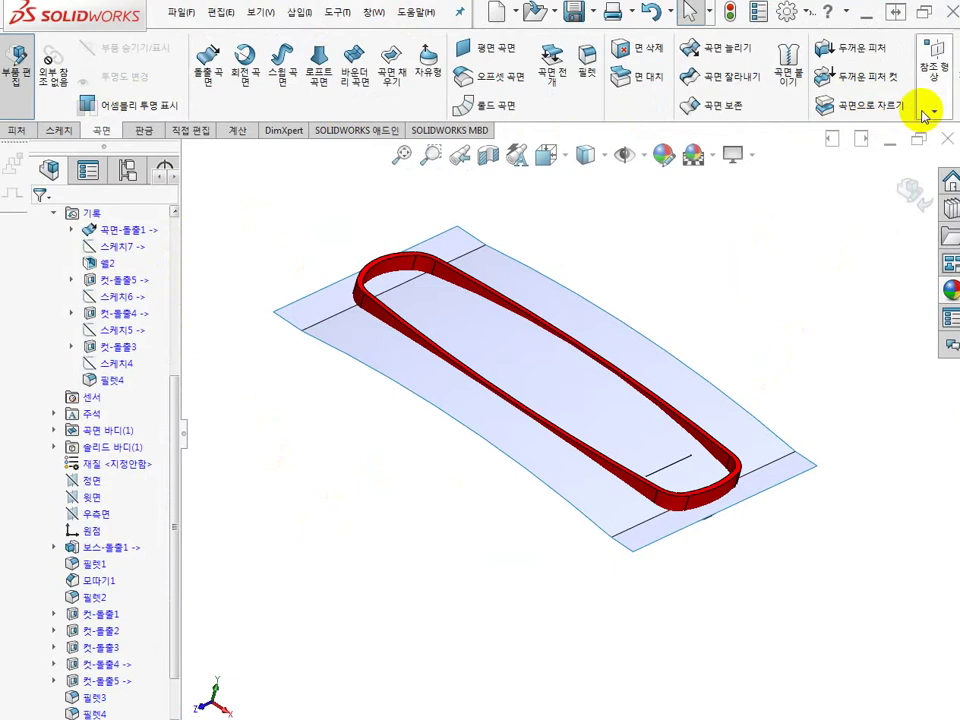
{"action": "left_click", "coordinate": [881, 106]}
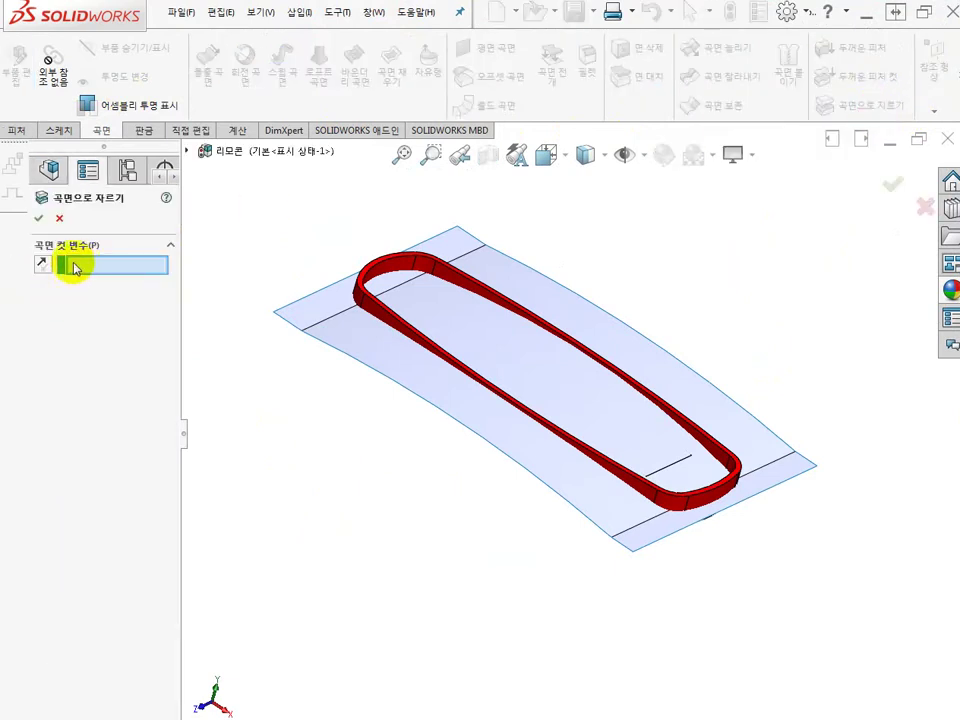
{"action": "left_click", "coordinate": [390, 362]}
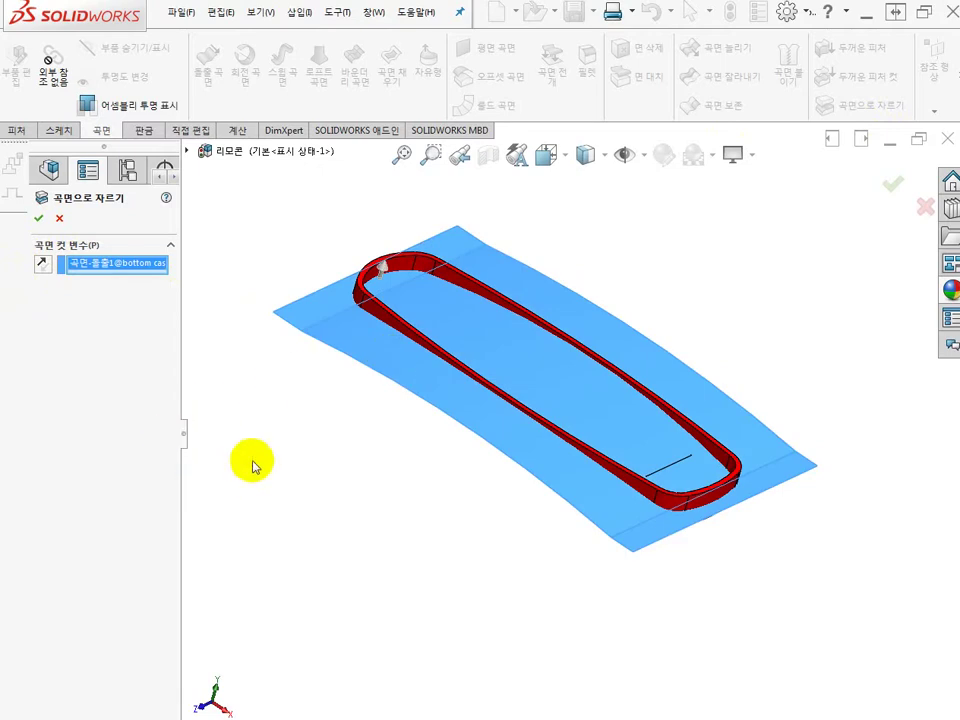
{"action": "middle_click_drag", "start_coordinate": [253, 463], "coordinate": [335, 440]}
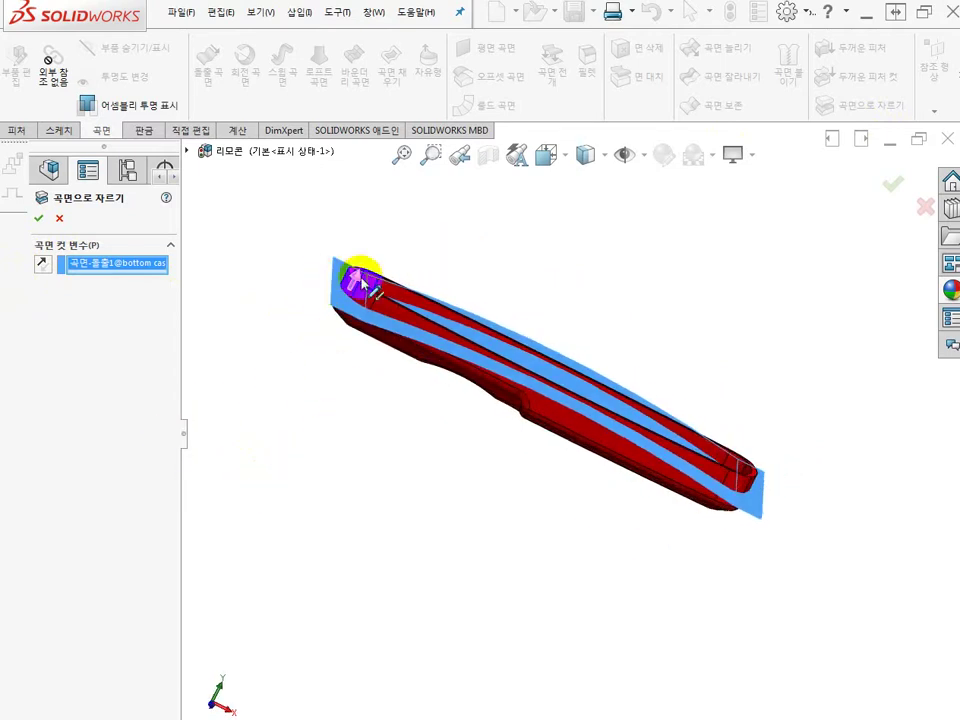
{"action": "left_click", "coordinate": [41, 221]}
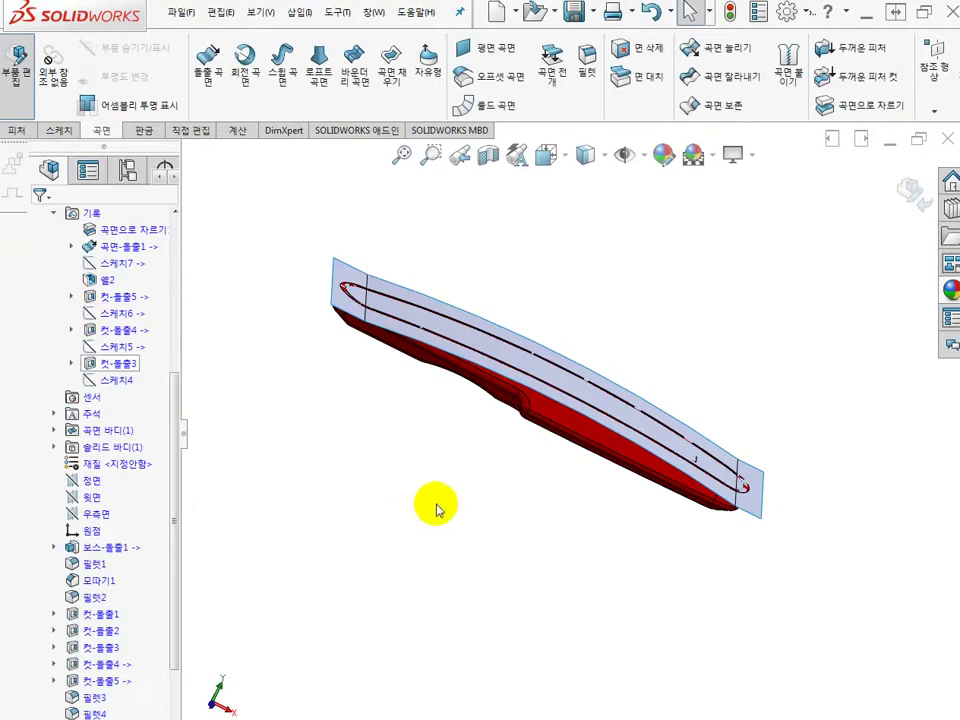
{"action": "middle_click_drag", "start_coordinate": [575, 502], "coordinate": [511, 545]}
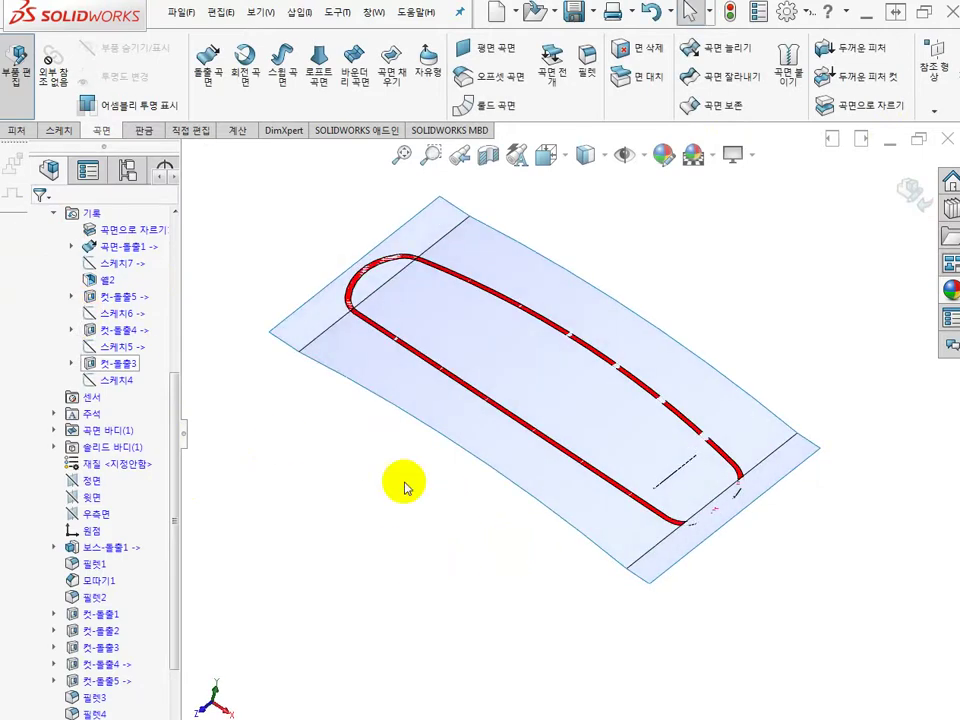
Step: Hide the extruded cutting surface of the bottom case so only the trimmed solid body is displayed
{"action": "left_click", "coordinate": [418, 402]}
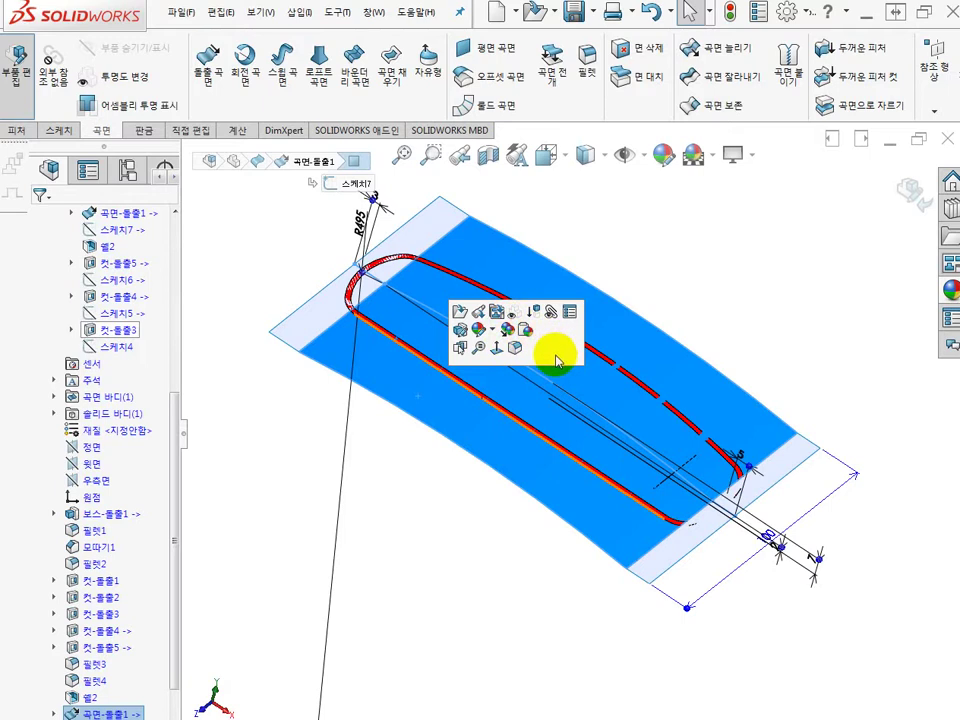
{"action": "left_click", "coordinate": [223, 559]}
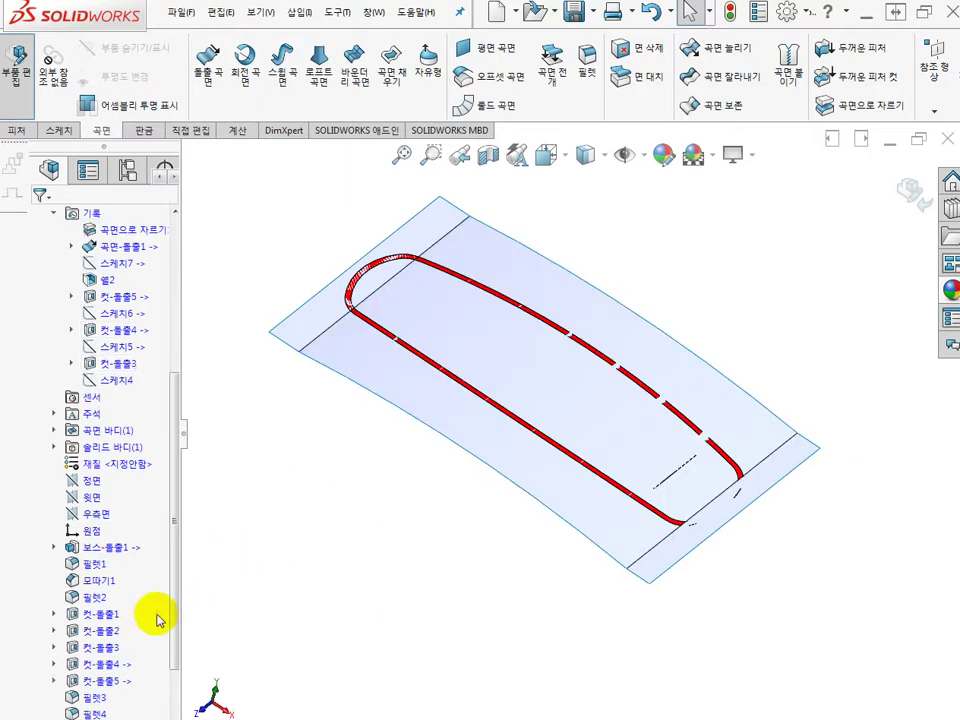
{"action": "left_click_drag", "start_coordinate": [178, 500], "coordinate": [180, 589]}
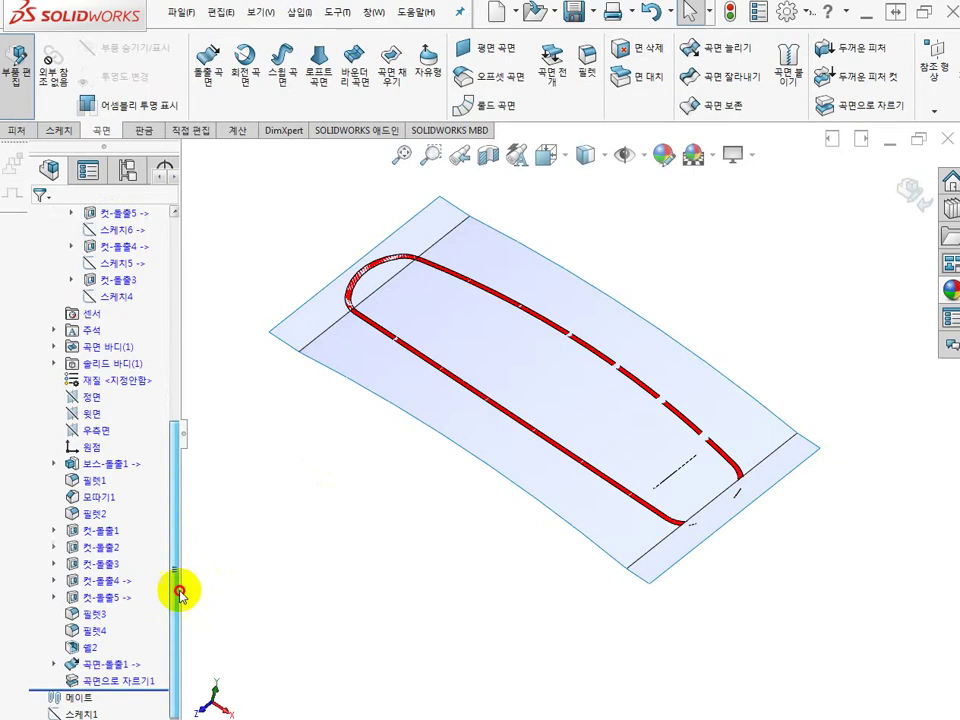
{"action": "right_click", "coordinate": [117, 665]}
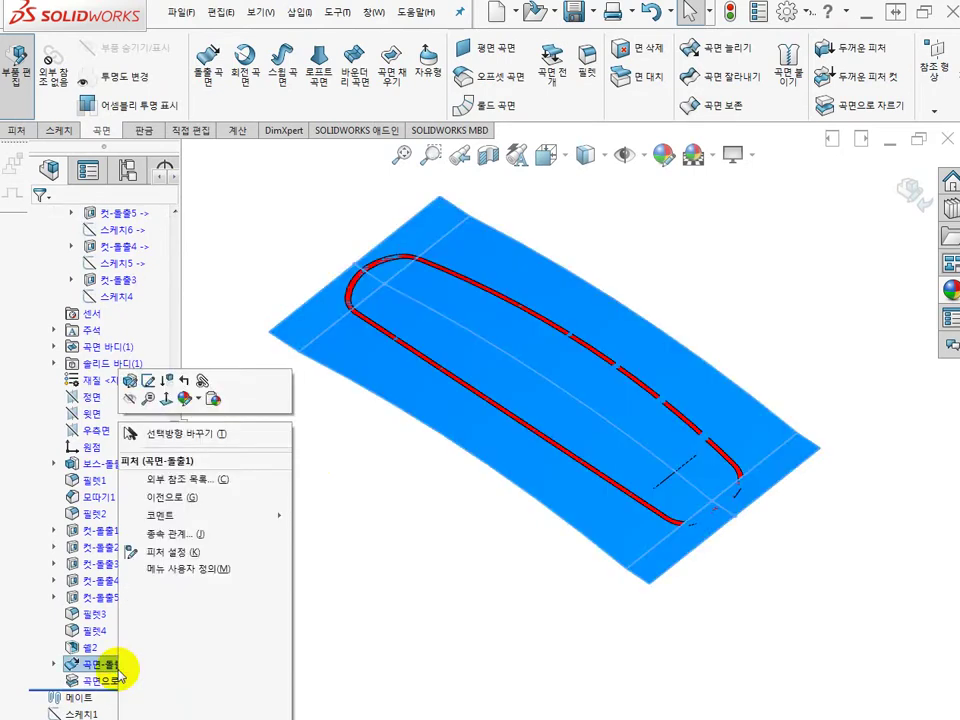
{"action": "left_click", "coordinate": [129, 400]}
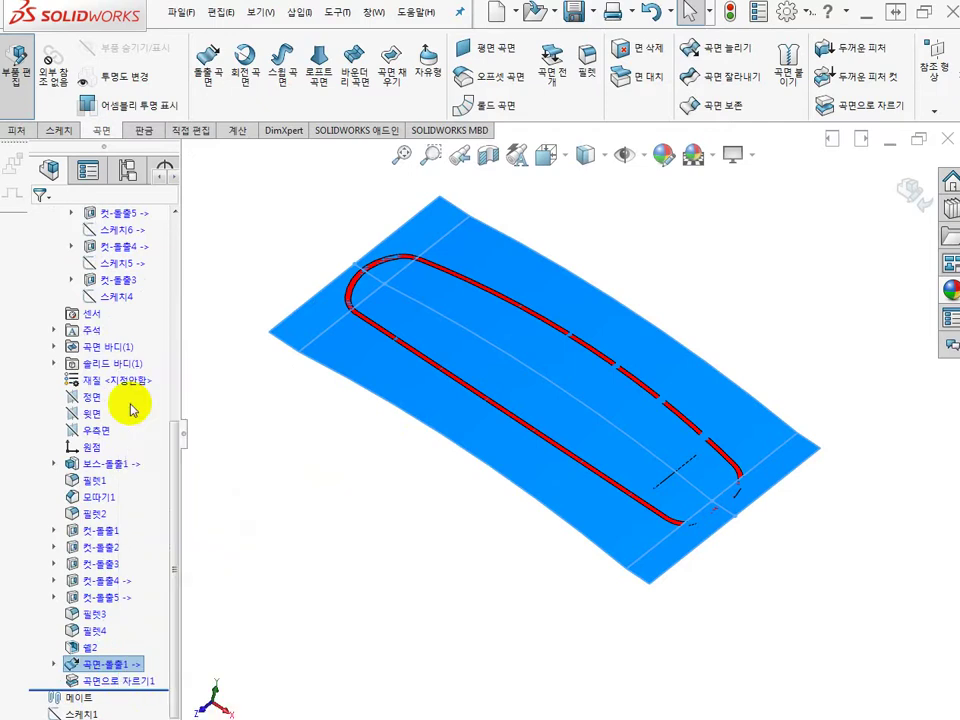
{"action": "middle_click_drag", "start_coordinate": [434, 503], "coordinate": [435, 467]}
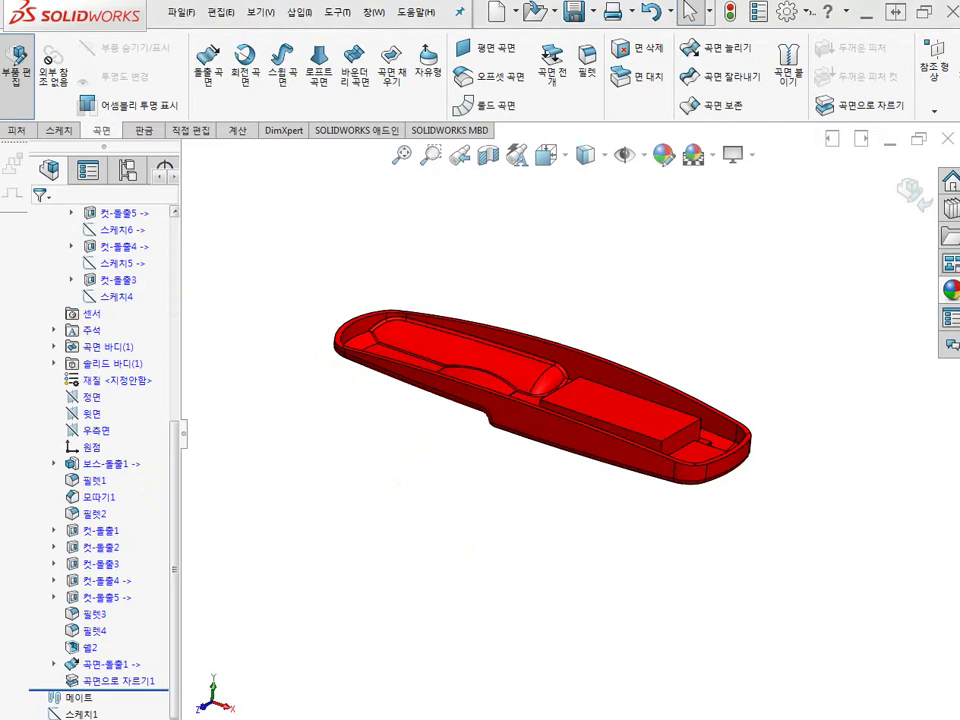
Step: Switch to the remote control-bottomcase PDF in Adobe Acrobat, rotate it upright and examine the case rim in the isometric view
{"action": "left_click_drag", "start_coordinate": [0, 40], "coordinate": [620, 40]}
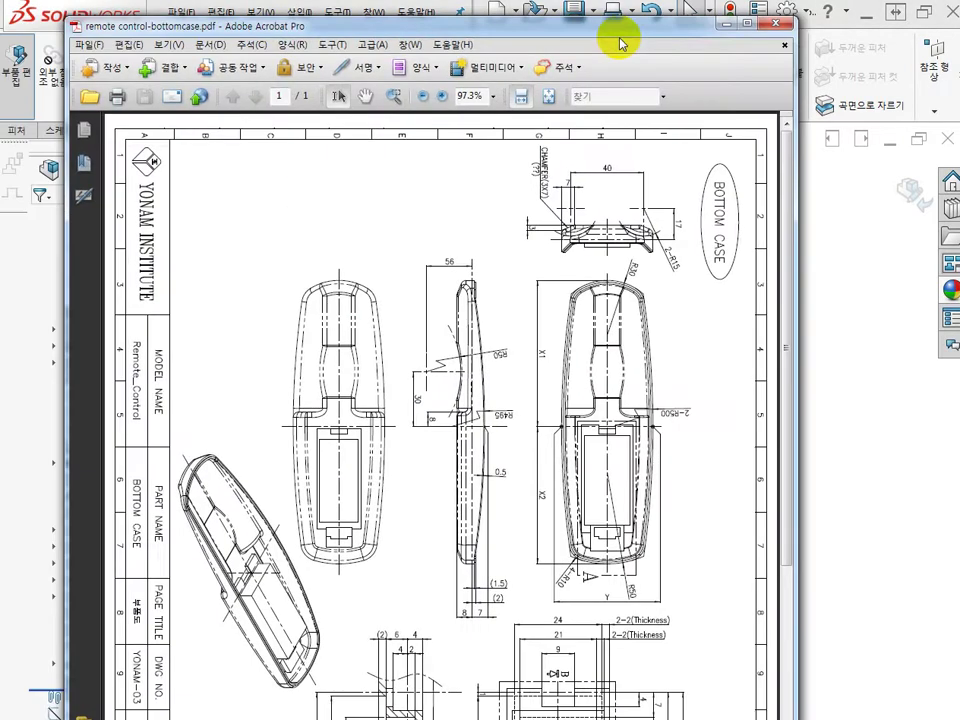
{"action": "double_click", "coordinate": [620, 40]}
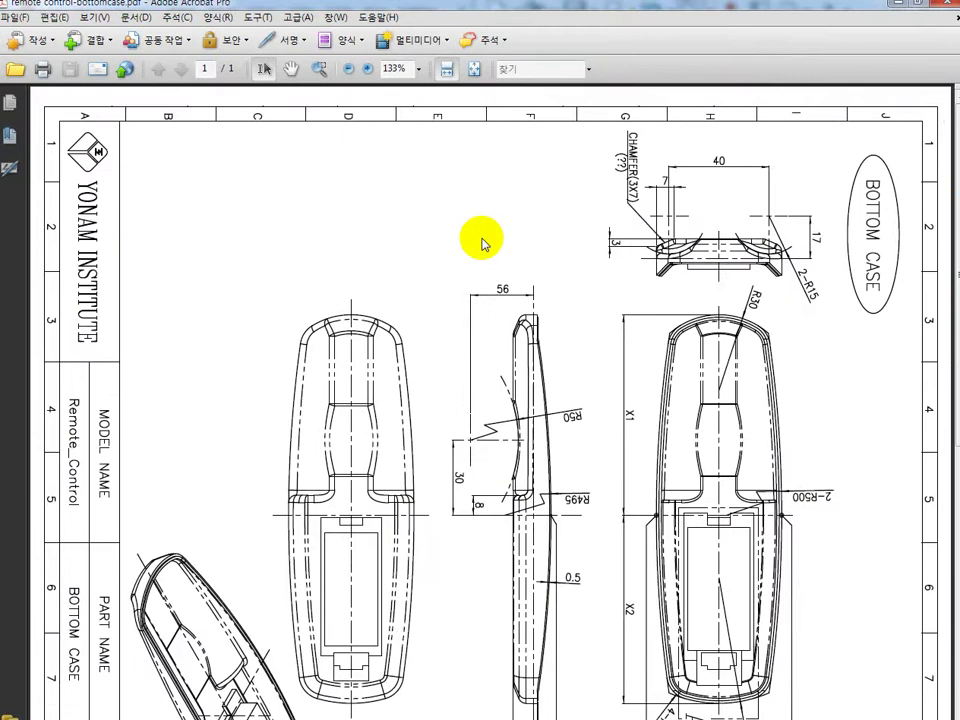
{"action": "key", "text": "ctrl+shift+minus"}
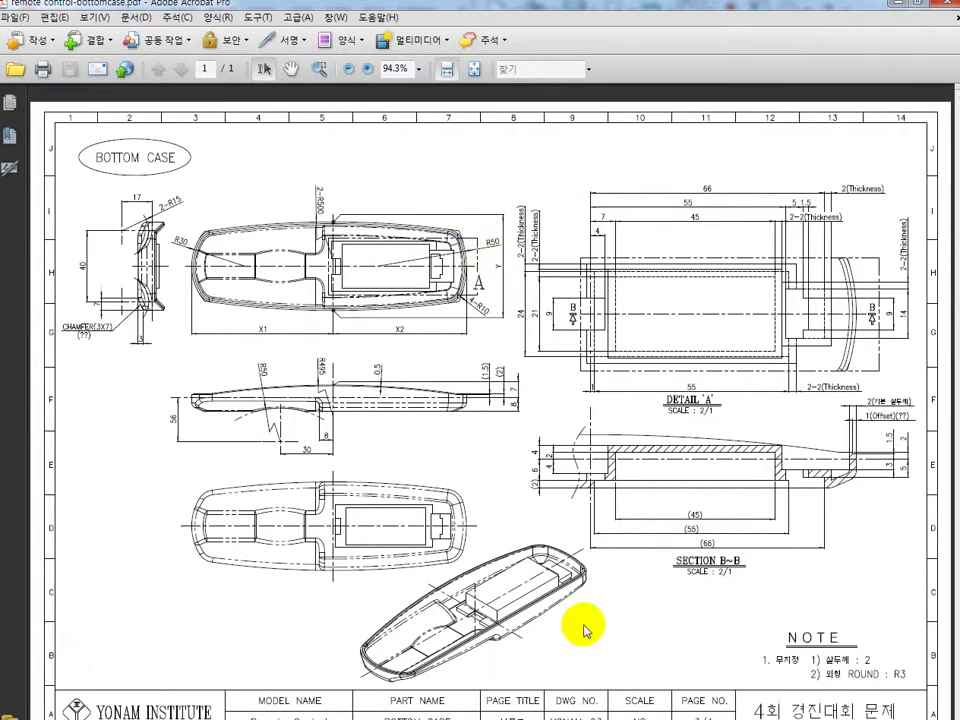
{"action": "scroll", "coordinate": [565, 628], "scroll_direction": "up", "scroll_amount": 7, "text": "ctrl"}
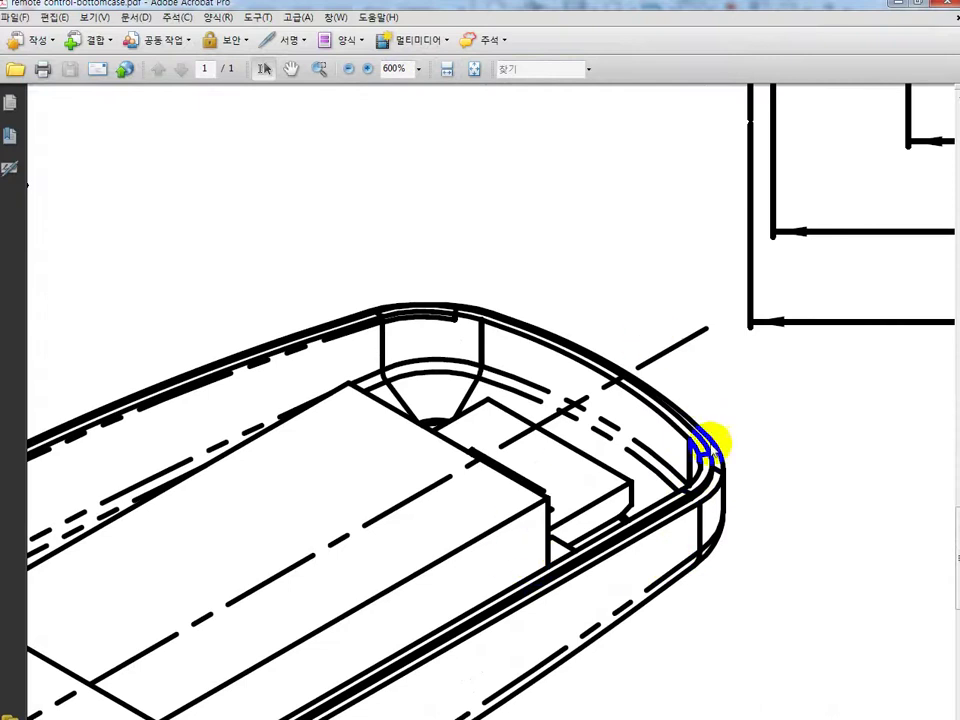
{"action": "scroll", "coordinate": [706, 465], "scroll_direction": "down", "scroll_amount": 2, "text": "ctrl"}
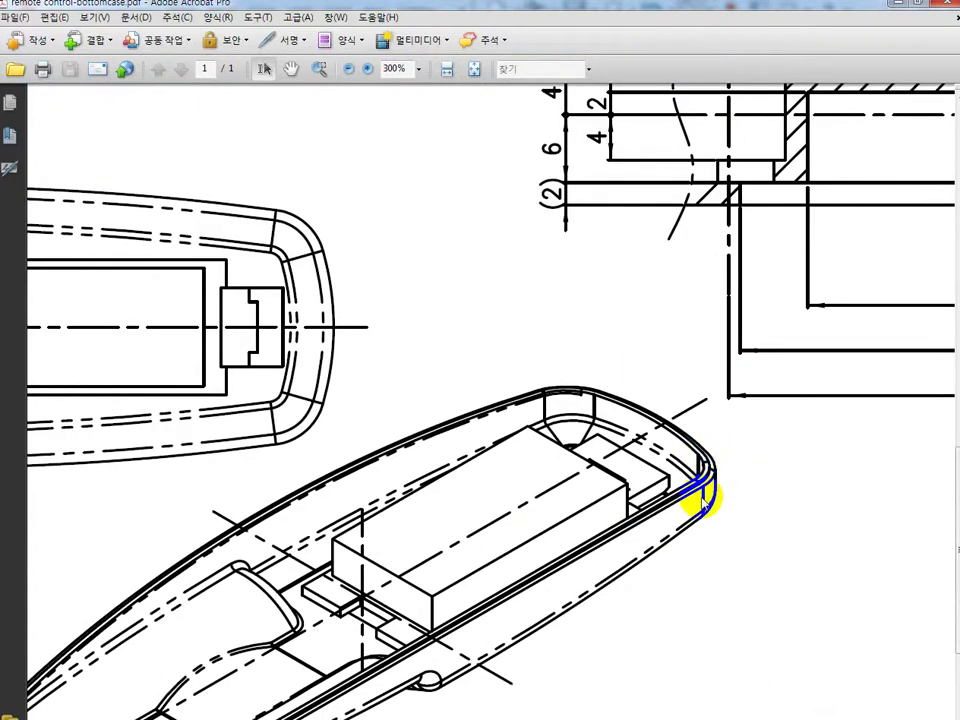
{"action": "scroll", "coordinate": [347, 650], "scroll_direction": "down", "scroll_amount": 3, "text": "ctrl"}
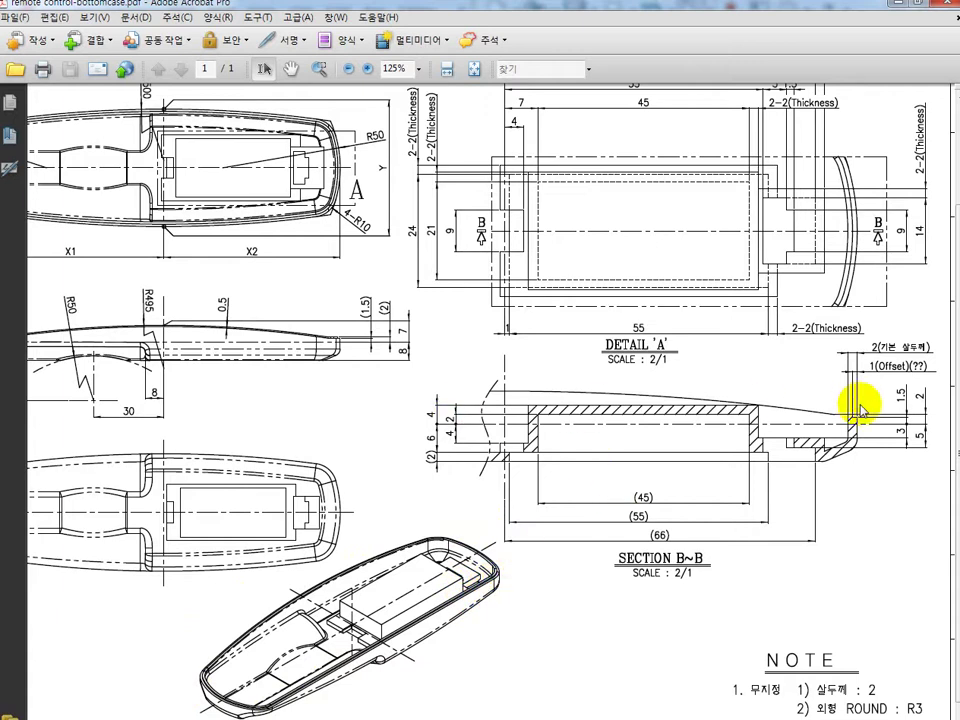
Step: Examine the rim step in SECTION B~B, including its offset, wall thickness and height dimensions
{"action": "scroll", "coordinate": [860, 408], "scroll_direction": "up", "scroll_amount": 5, "text": "ctrl"}
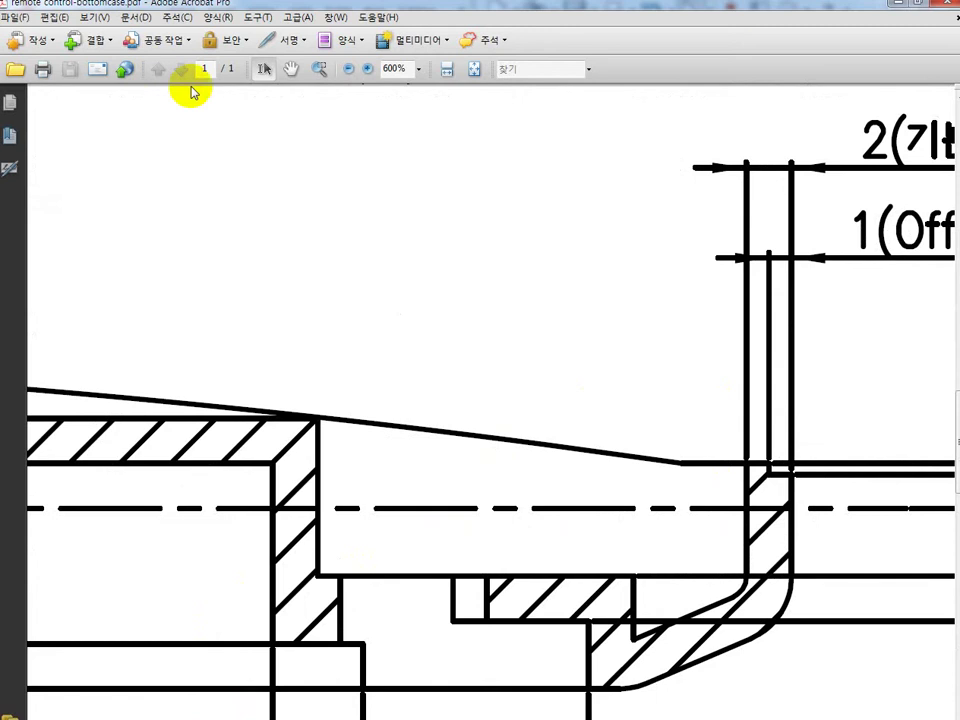
{"action": "left_click", "coordinate": [290, 68]}
{"action": "mouse_move", "coordinate": [754, 636]}
{"action": "left_mouse_down"}
{"action": "mouse_move", "coordinate": [276, 556]}
{"action": "mouse_move", "coordinate": [276, 588]}
{"action": "left_mouse_up"}
{"action": "left_click_drag", "start_coordinate": [360, 411], "coordinate": [384, 490]}
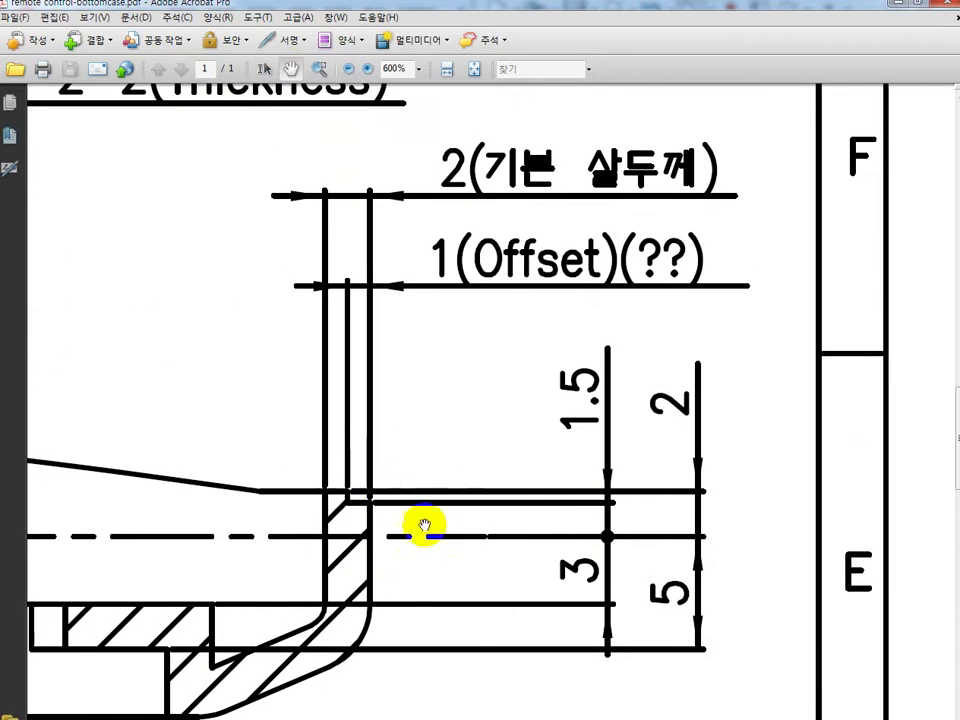
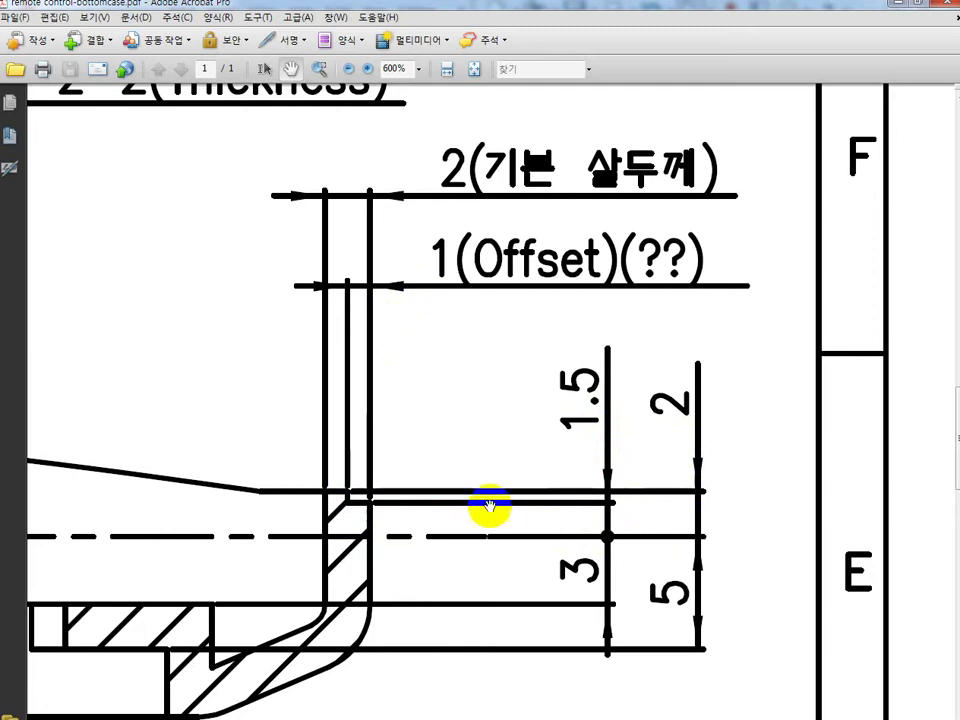
Step: Examine the stepped rim edges around the front end and side of the case in the isometric view
{"action": "scroll", "coordinate": [322, 393], "scroll_direction": "down", "scroll_amount": 5, "text": "ctrl"}
{"action": "left_click_drag", "start_coordinate": [303, 408], "coordinate": [584, 259]}
{"action": "scroll", "coordinate": [705, 548], "scroll_direction": "up", "scroll_amount": 1, "text": "ctrl"}
{"action": "scroll", "coordinate": [705, 548], "scroll_direction": "up", "scroll_amount": 3, "text": "ctrl"}
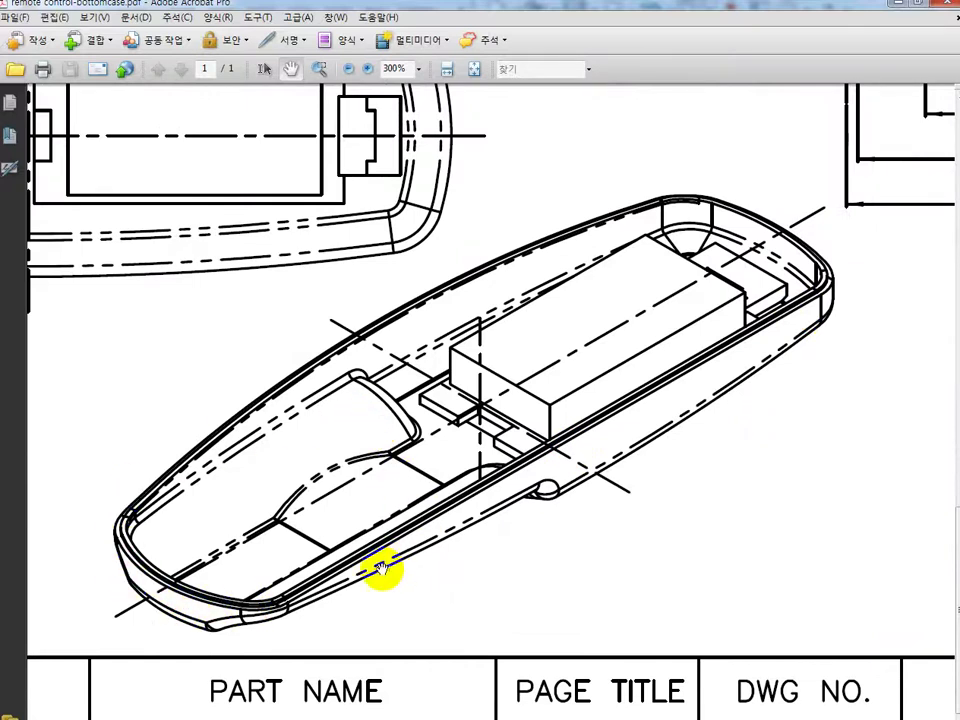
{"action": "left_click_drag", "start_coordinate": [342, 553], "coordinate": [405, 533]}
{"action": "scroll", "coordinate": [200, 495], "scroll_direction": "up", "scroll_amount": 5, "text": "ctrl"}
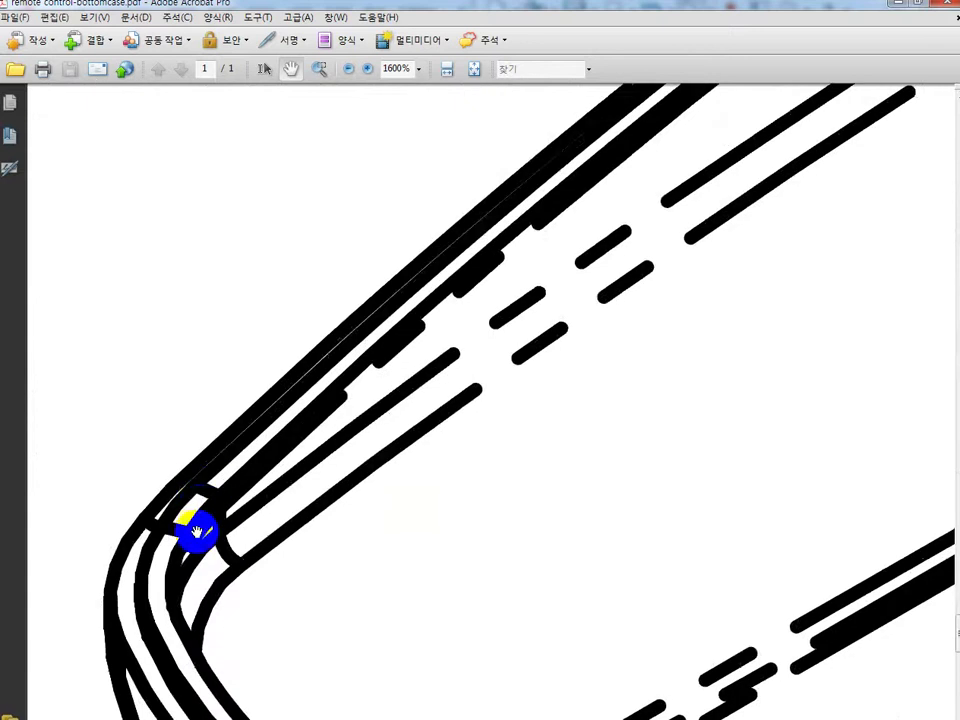
{"action": "scroll", "coordinate": [200, 530], "scroll_direction": "down", "scroll_amount": 6, "text": "ctrl"}
{"action": "scroll", "coordinate": [236, 561], "scroll_direction": "up", "scroll_amount": 5, "text": "ctrl"}
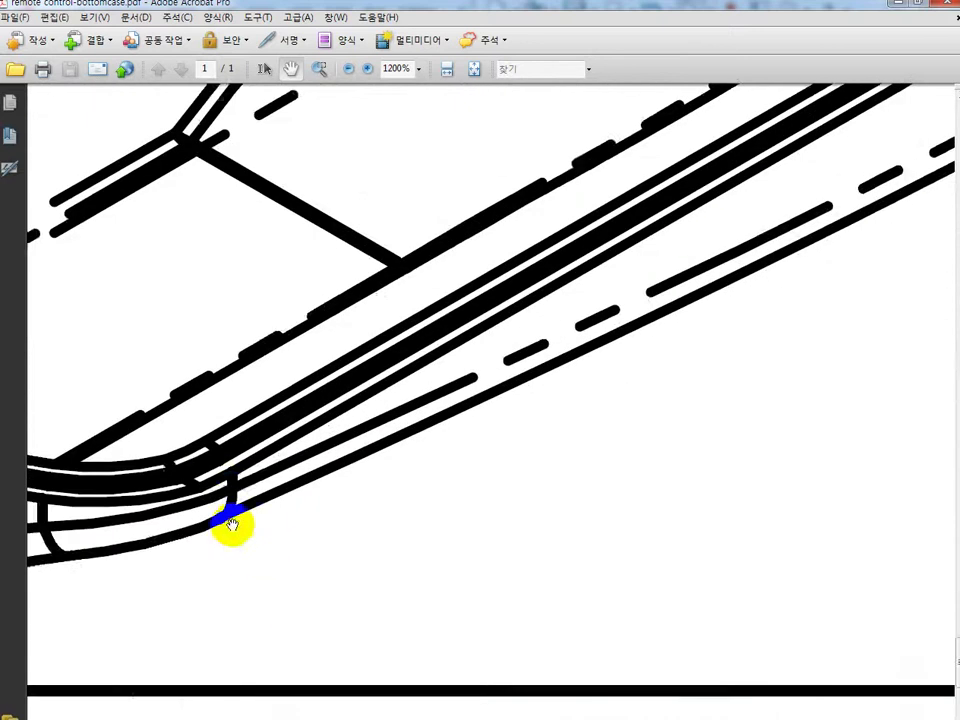
{"action": "left_click_drag", "start_coordinate": [340, 517], "coordinate": [370, 503]}
{"action": "scroll", "coordinate": [375, 520], "scroll_direction": "down", "scroll_amount": 5, "text": "ctrl"}
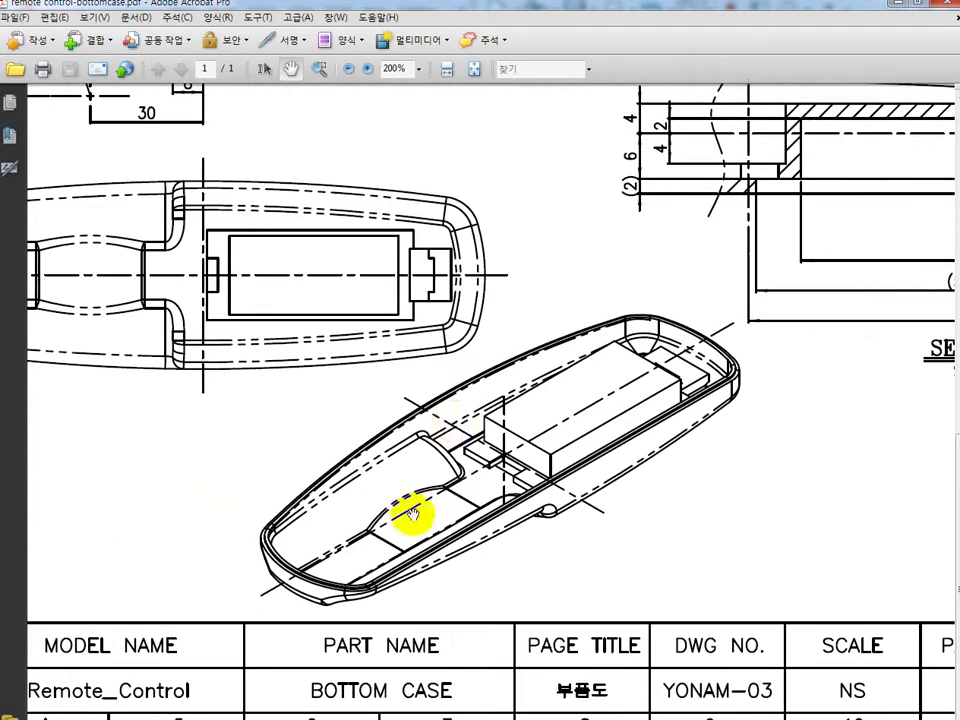
Step: Examine the rim lip in the drawing's side view and at the R30 end of the top view
{"action": "mouse_move", "coordinate": [362, 362]}
{"action": "left_mouse_down"}
{"action": "mouse_move", "coordinate": [648, 505]}
{"action": "mouse_move", "coordinate": [572, 566]}
{"action": "left_mouse_up"}
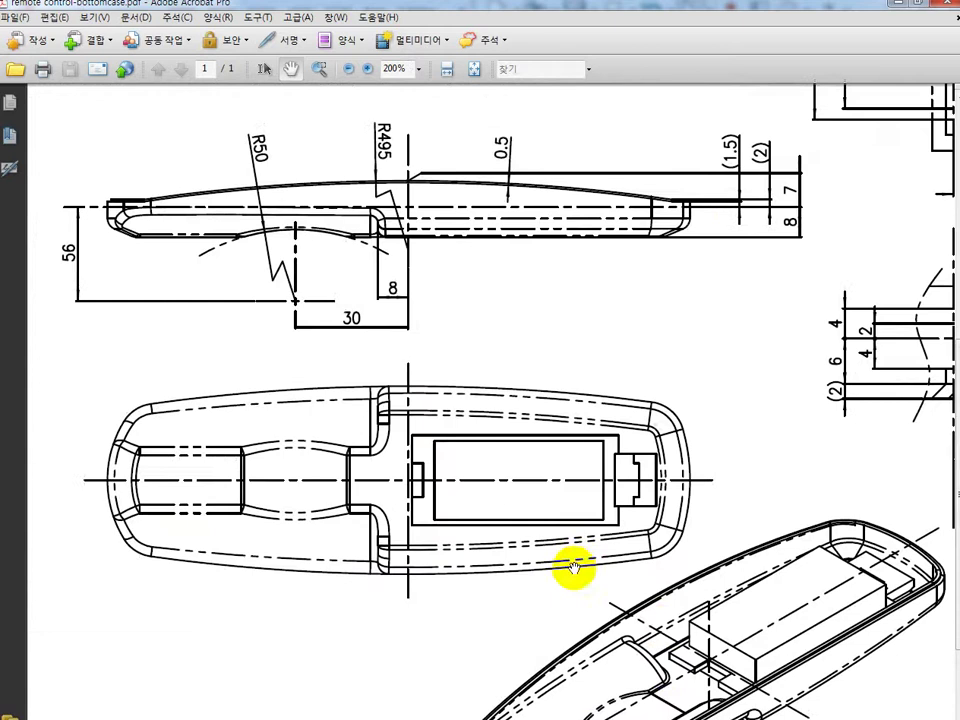
{"action": "scroll", "coordinate": [681, 204], "scroll_direction": "up", "scroll_amount": 5, "text": "ctrl"}
{"action": "left_click_drag", "start_coordinate": [555, 137], "coordinate": [634, 354]}
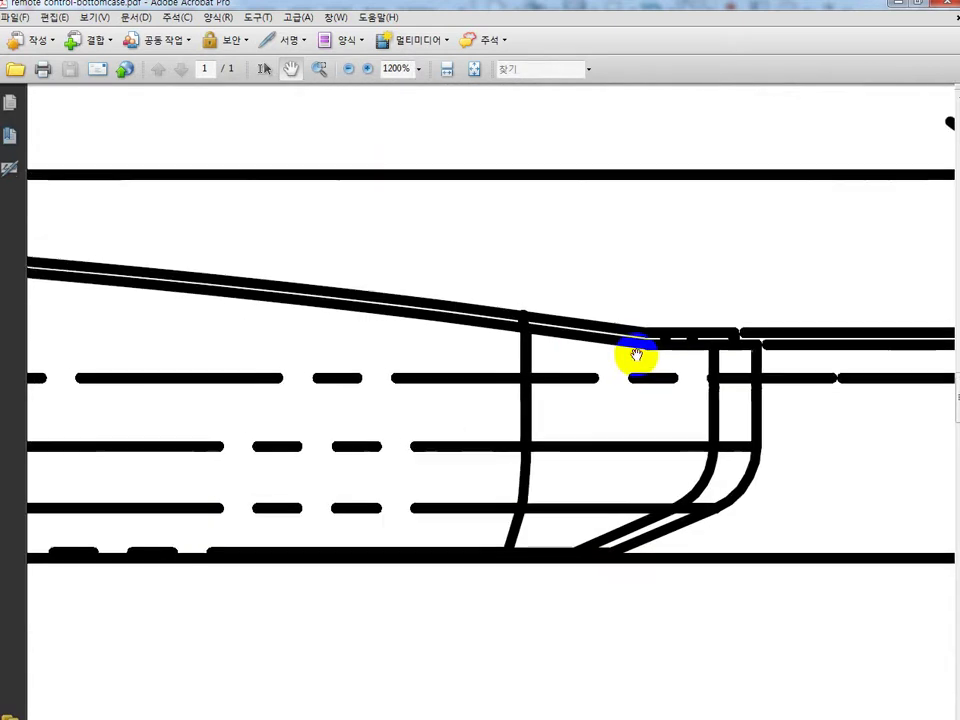
{"action": "scroll", "coordinate": [636, 352], "scroll_direction": "down", "scroll_amount": 7, "text": "ctrl"}
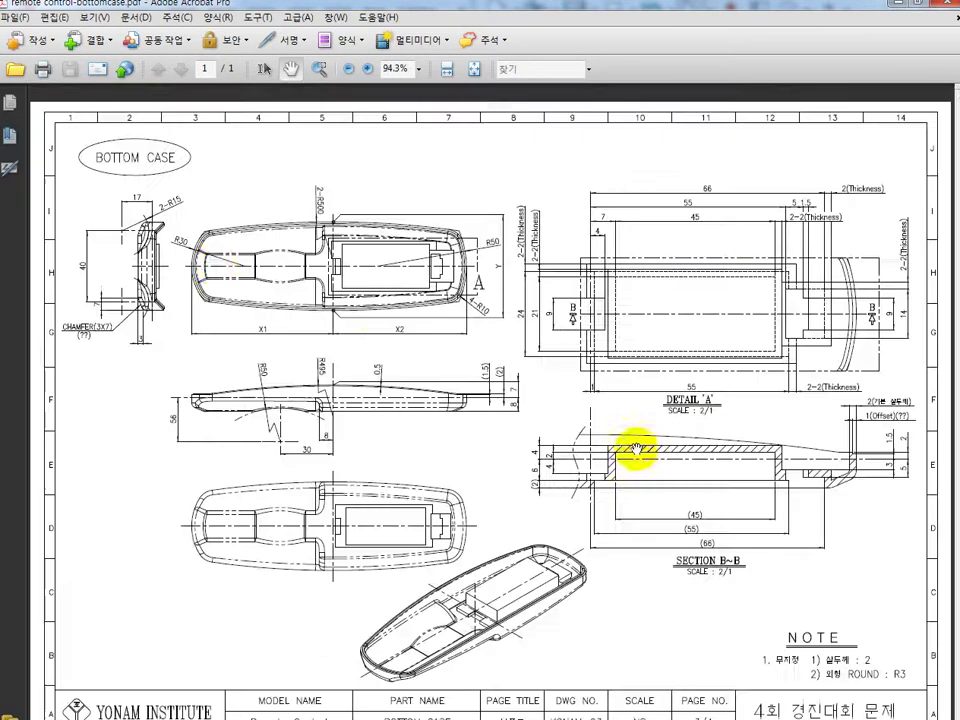
{"action": "scroll", "coordinate": [175, 268], "scroll_direction": "up", "scroll_amount": 3, "text": "ctrl"}
{"action": "scroll", "coordinate": [253, 274], "scroll_direction": "up", "scroll_amount": 4, "text": "ctrl"}
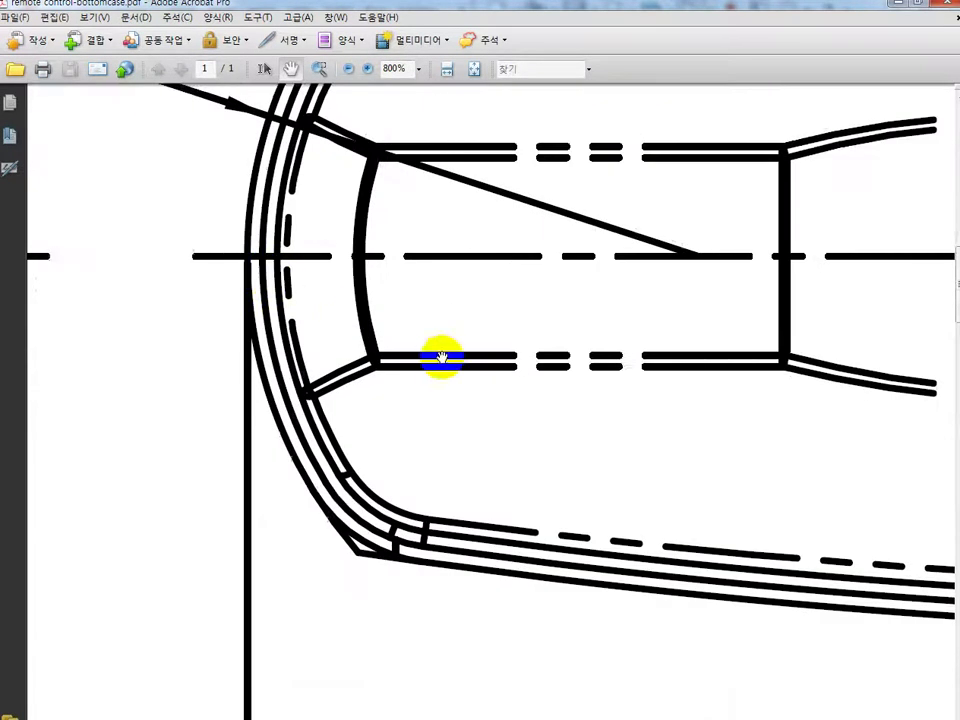
{"action": "left_click_drag", "start_coordinate": [444, 358], "coordinate": [352, 500]}
{"action": "scroll", "coordinate": [352, 500], "scroll_direction": "down", "scroll_amount": 5, "text": "ctrl"}
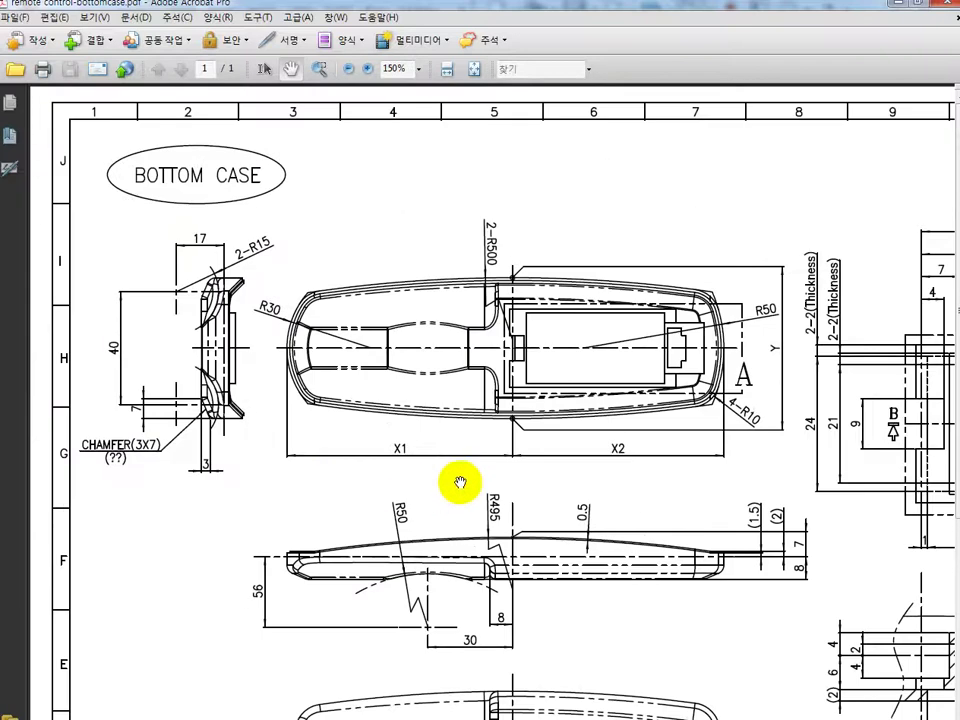
{"action": "left_click_drag", "start_coordinate": [480, 490], "coordinate": [321, 261]}
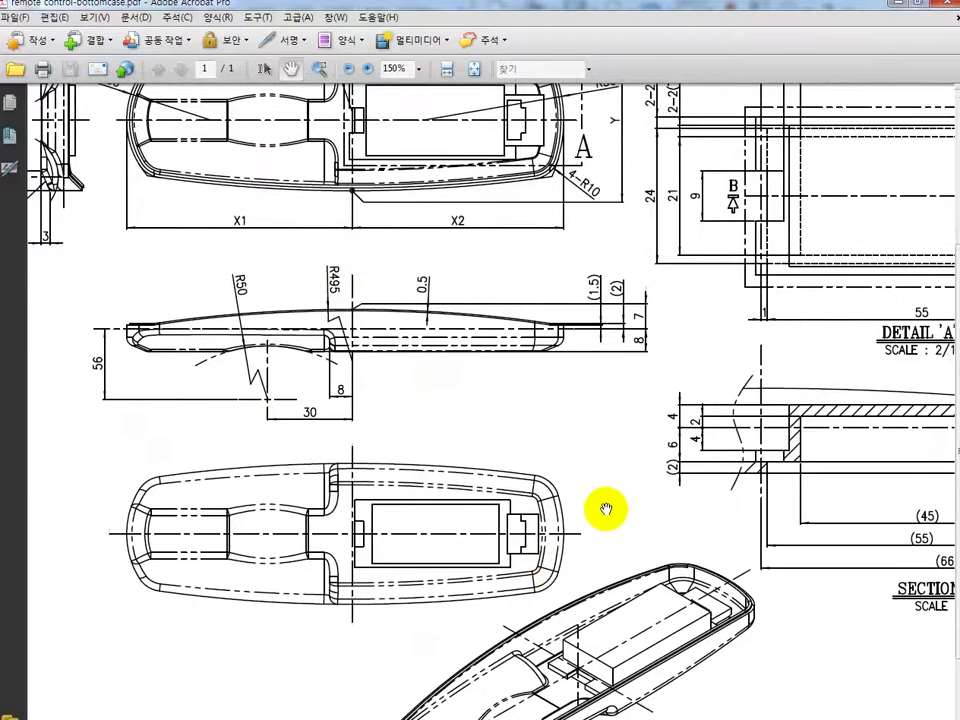
{"action": "left_click_drag", "start_coordinate": [650, 555], "coordinate": [468, 415]}
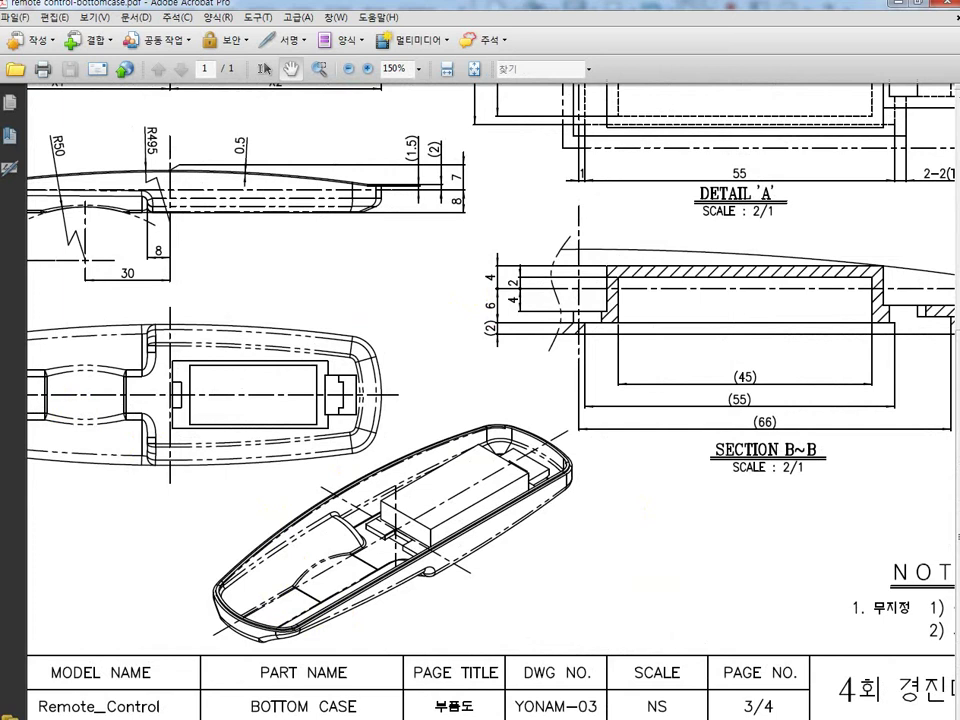
Step: Move the drawing window aside, return to SolidWorks and finish editing the bottom case part in the assembly
{"action": "key", "text": "alt+Tab"}
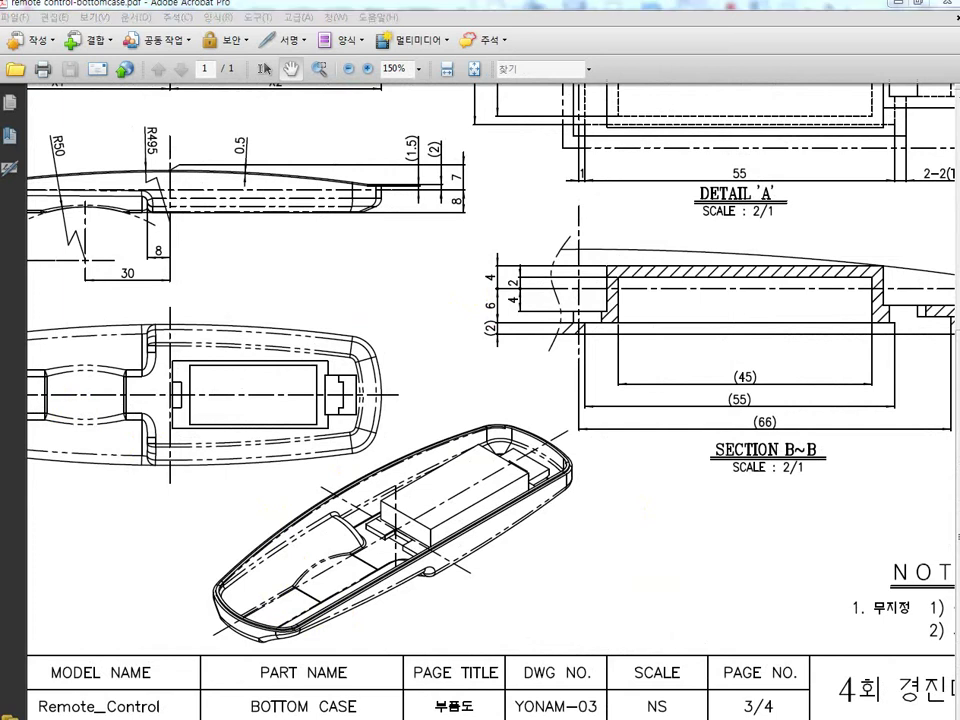
{"action": "left_click", "coordinate": [918, 5]}
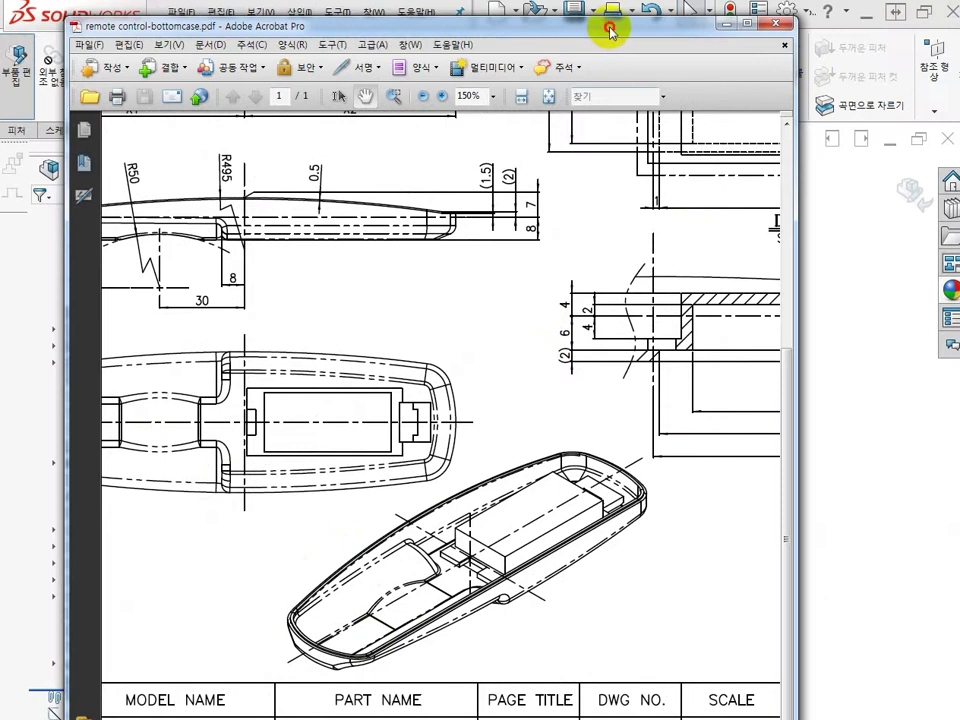
{"action": "left_click_drag", "start_coordinate": [610, 28], "coordinate": [0, 40]}
{"action": "left_click", "coordinate": [302, 376]}
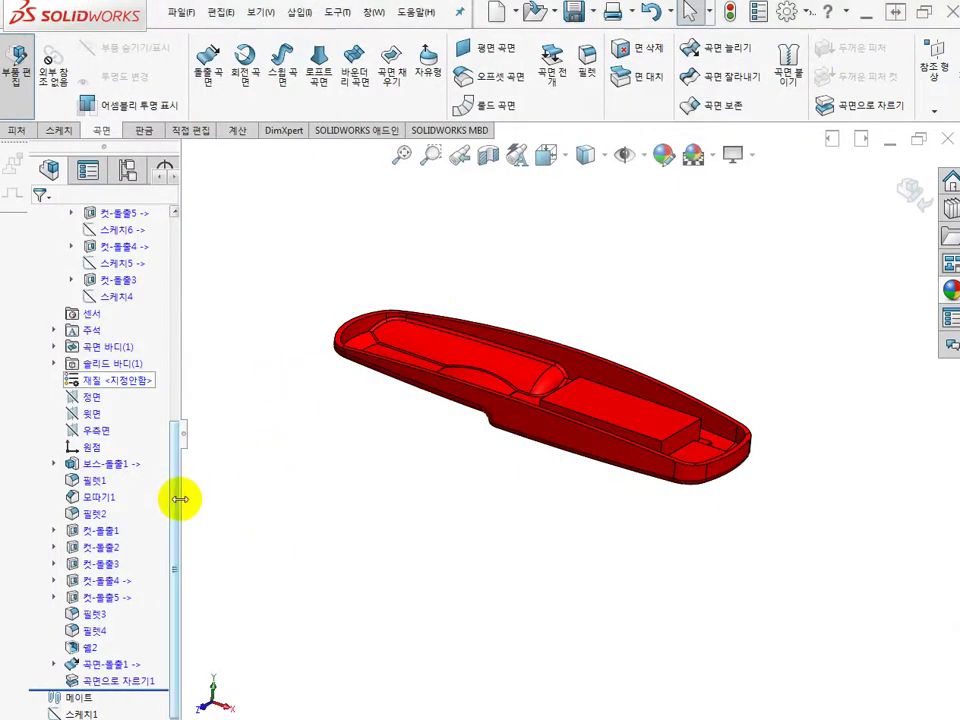
{"action": "left_click_drag", "start_coordinate": [180, 498], "coordinate": [189, 396]}
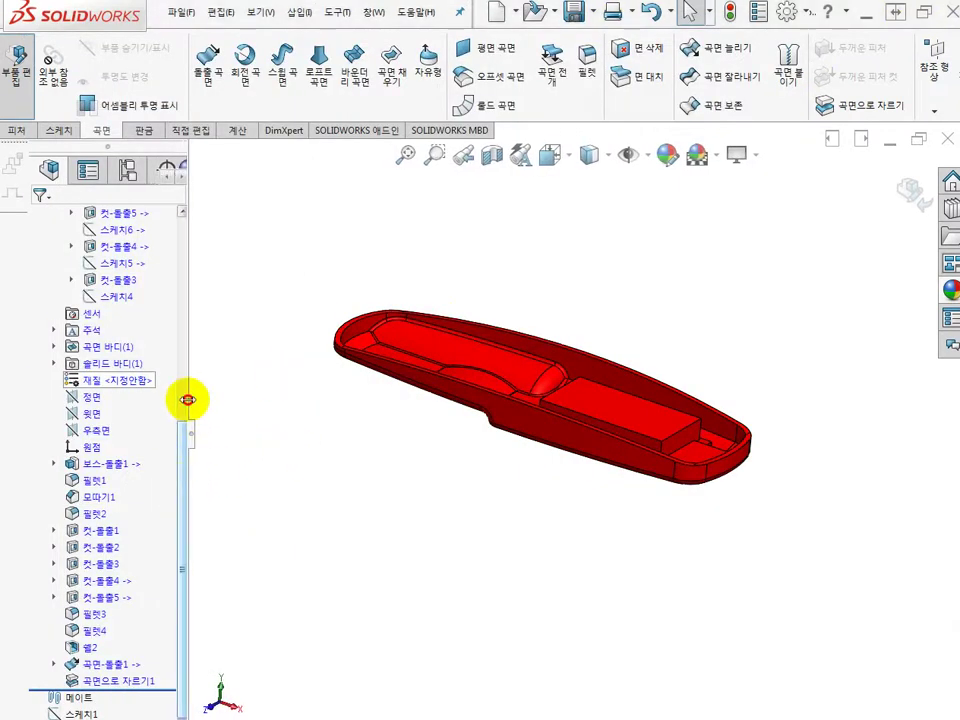
{"action": "left_click", "coordinate": [904, 191]}
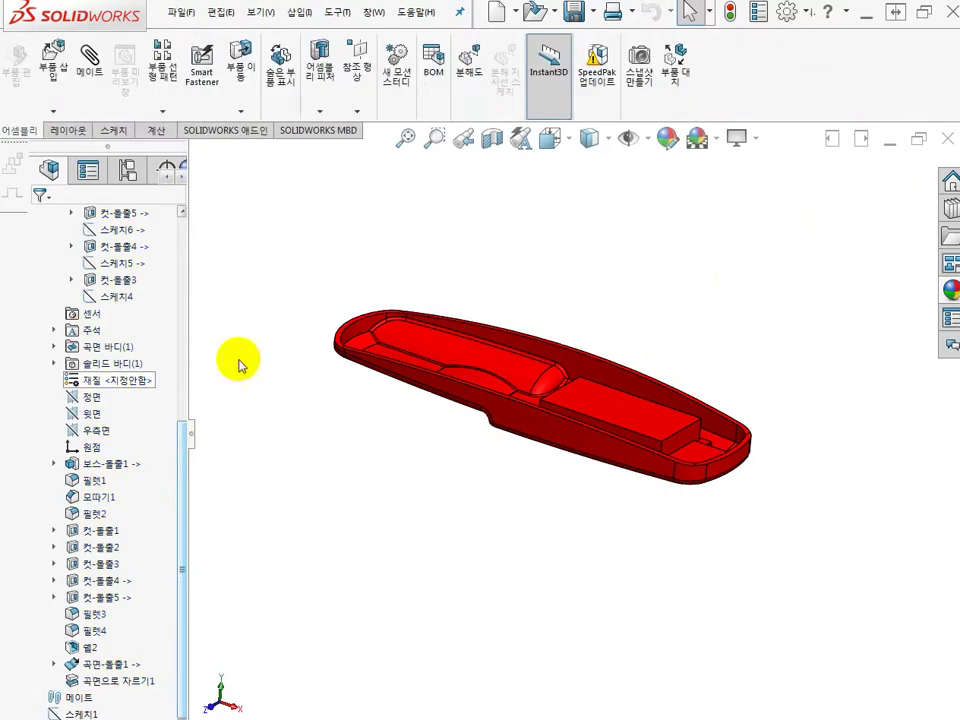
Step: Show the hidden pcb button component inside the bottom case
{"action": "left_click_drag", "start_coordinate": [180, 470], "coordinate": [186, 261]}
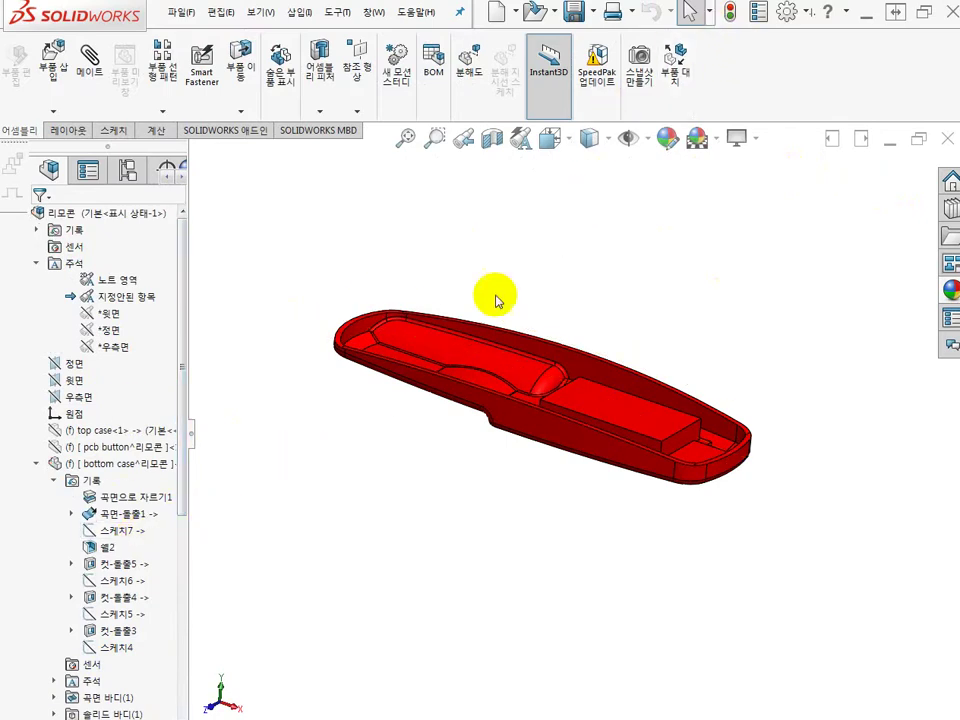
{"action": "left_click", "coordinate": [86, 447]}
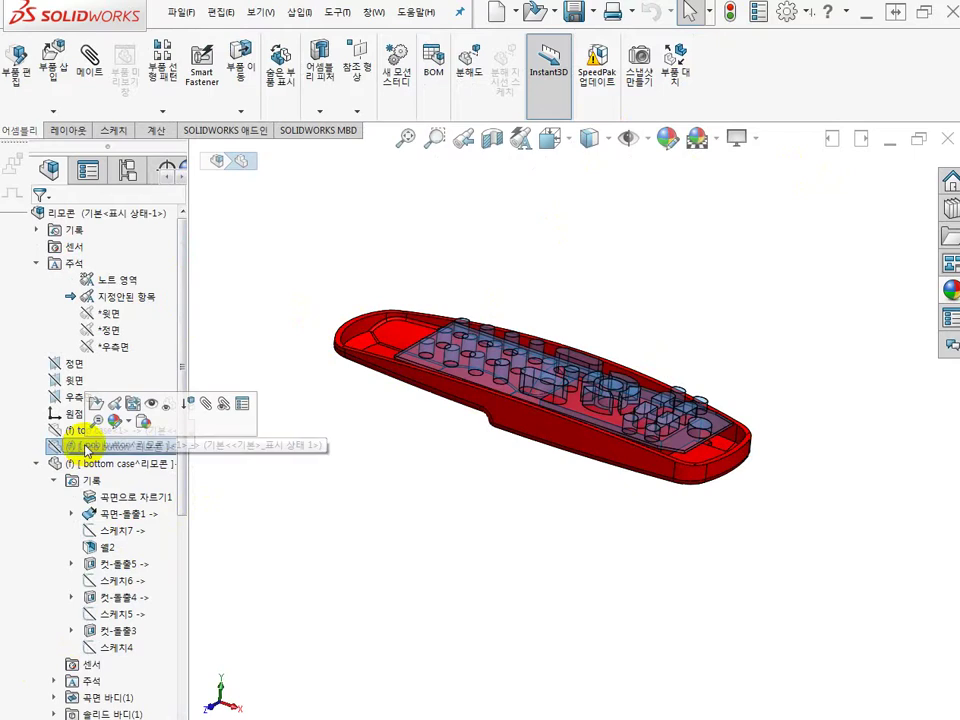
{"action": "left_click", "coordinate": [156, 405]}
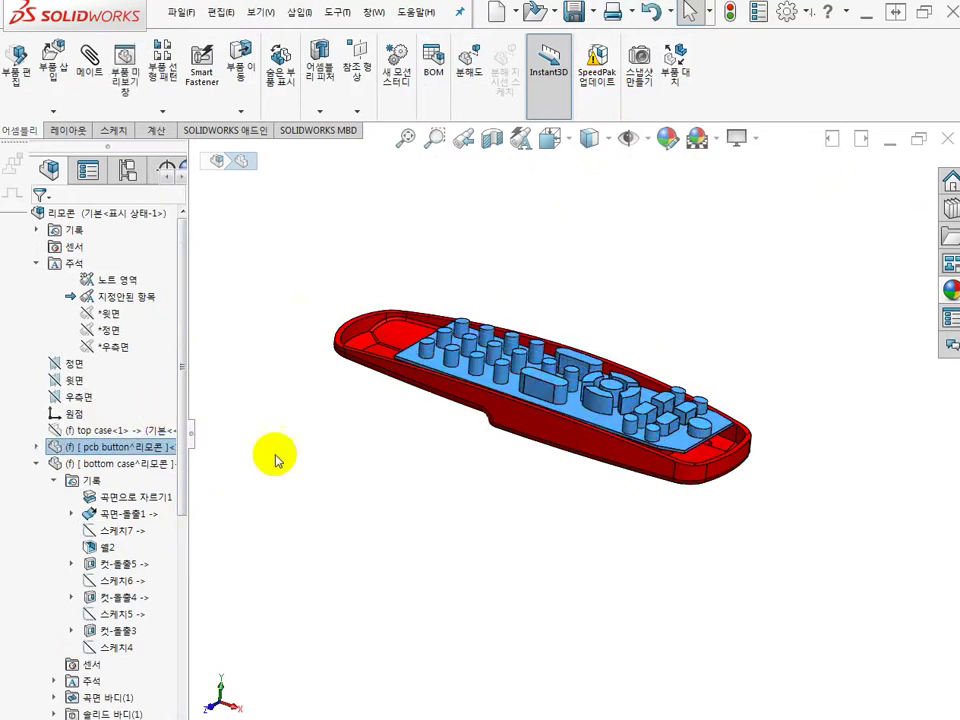
{"action": "left_click", "coordinate": [351, 487]}
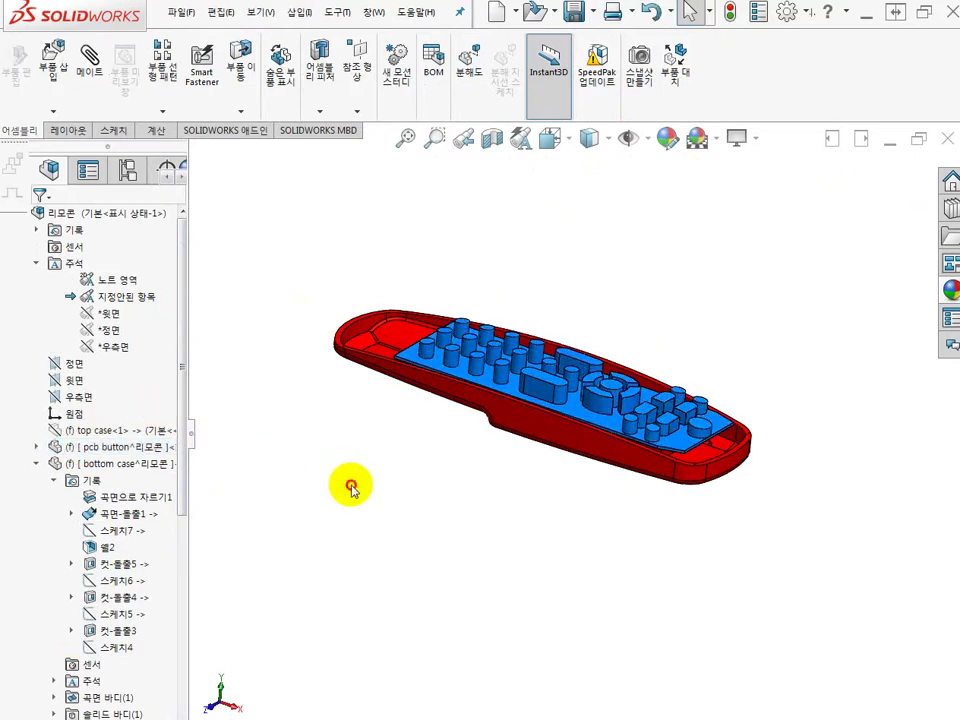
Step: Show the hidden top case component and examine its seam with the bottom case around the corners of the end opposite the display recess
{"action": "left_click", "coordinate": [105, 430]}
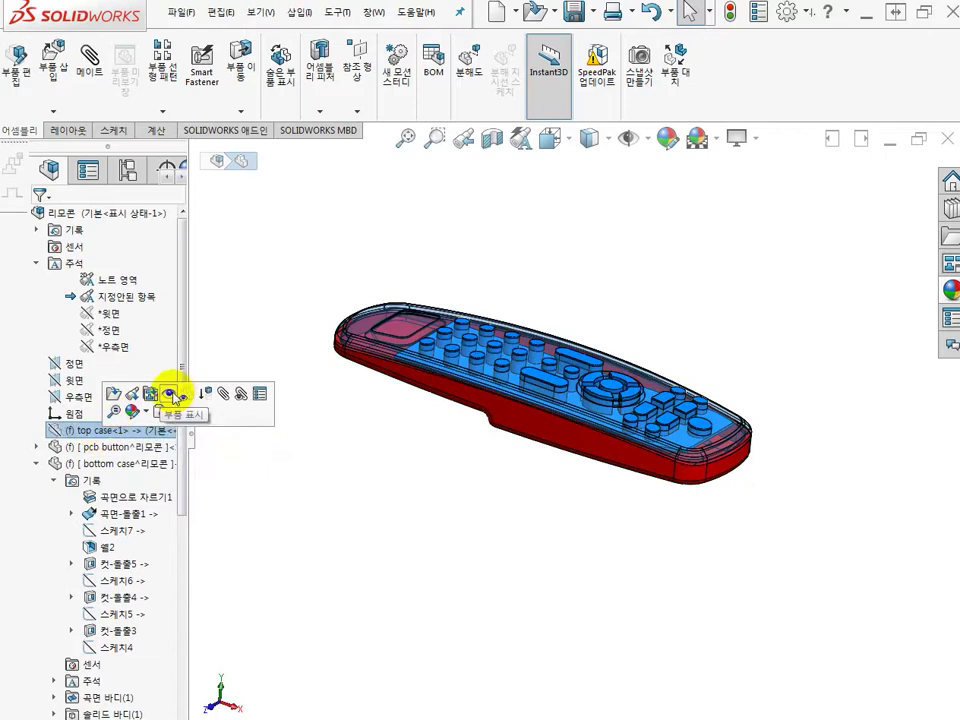
{"action": "left_click", "coordinate": [171, 395]}
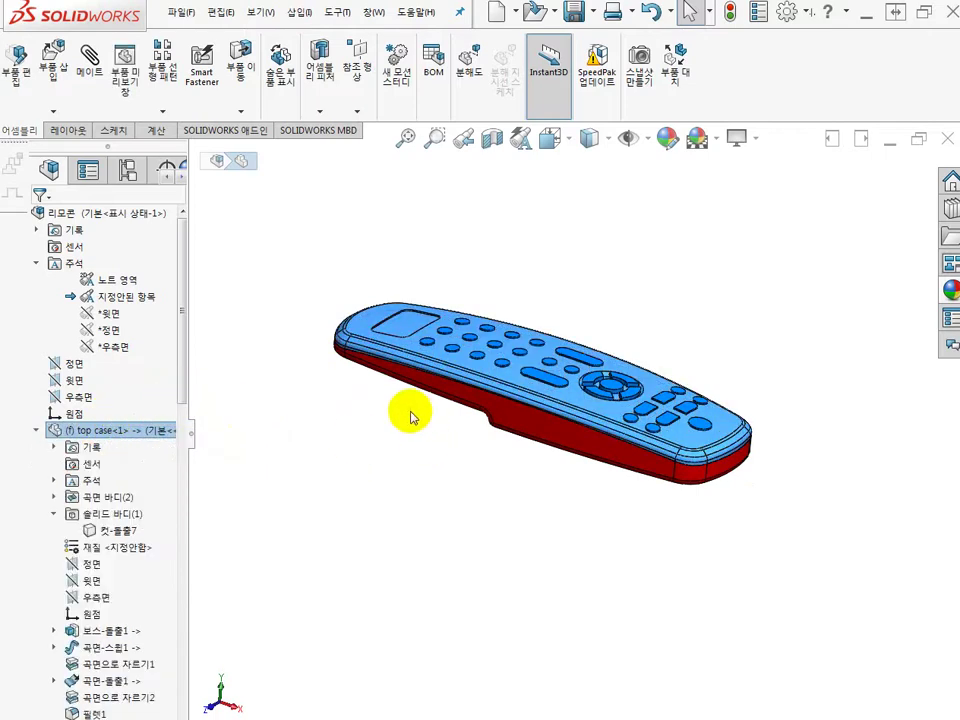
{"action": "middle_click_drag", "start_coordinate": [654, 474], "coordinate": [729, 412]}
{"action": "scroll", "coordinate": [713, 443], "scroll_direction": "down", "scroll_amount": 5}
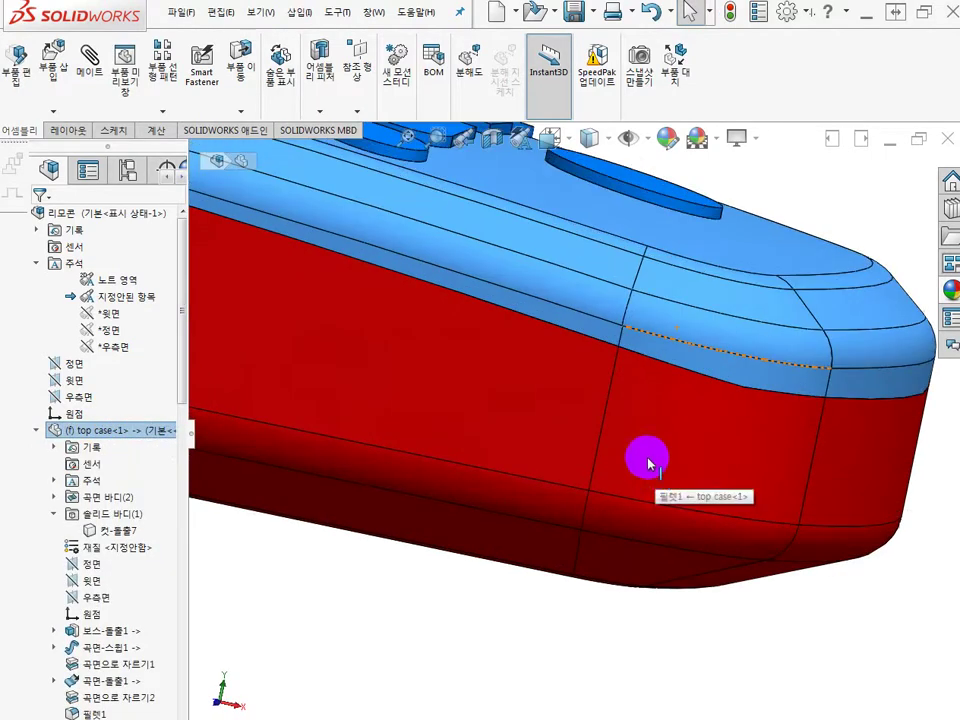
{"action": "scroll", "coordinate": [632, 429], "scroll_direction": "up", "scroll_amount": 2}
{"action": "scroll", "coordinate": [615, 435], "scroll_direction": "down", "scroll_amount": 6}
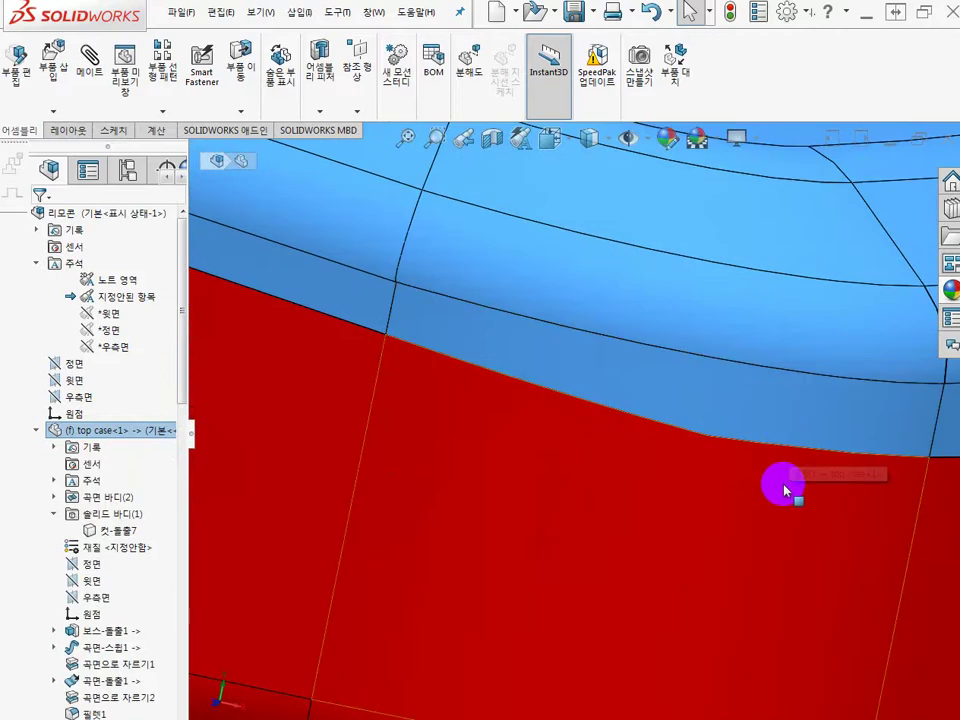
{"action": "scroll", "coordinate": [701, 437], "scroll_direction": "up", "scroll_amount": 4}
{"action": "scroll", "coordinate": [708, 450], "scroll_direction": "up", "scroll_amount": 3}
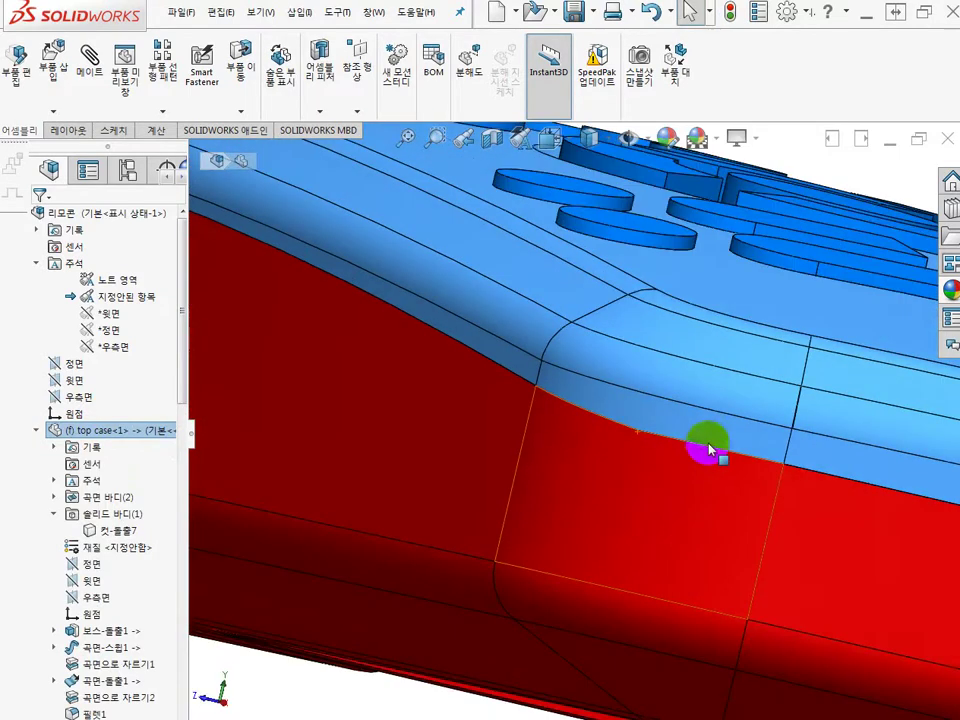
{"action": "left_click", "coordinate": [647, 506]}
{"action": "middle_click_drag", "start_coordinate": [647, 506], "coordinate": [671, 536]}
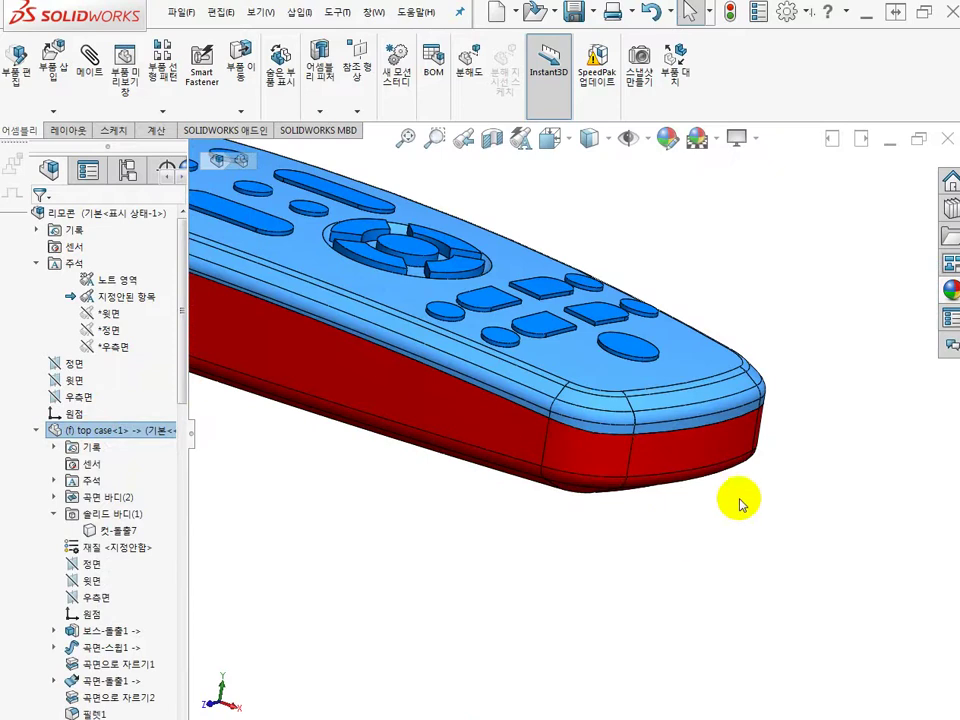
{"action": "middle_click_drag", "start_coordinate": [740, 504], "coordinate": [699, 449]}
{"action": "scroll", "coordinate": [702, 446], "scroll_direction": "down", "scroll_amount": 5}
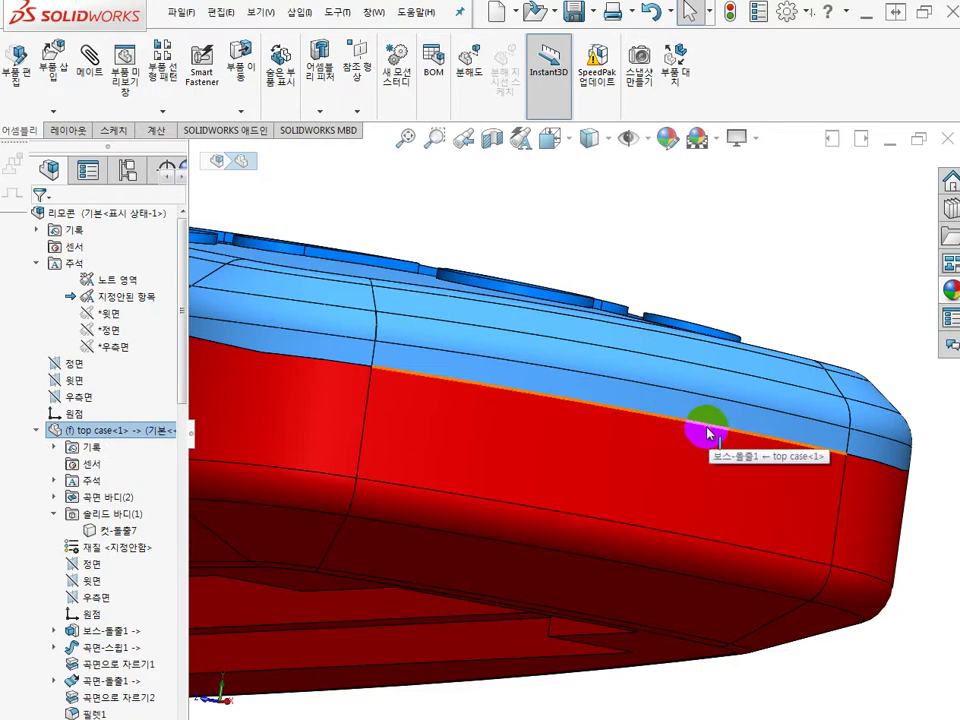
{"action": "scroll", "coordinate": [707, 432], "scroll_direction": "up", "scroll_amount": 5}
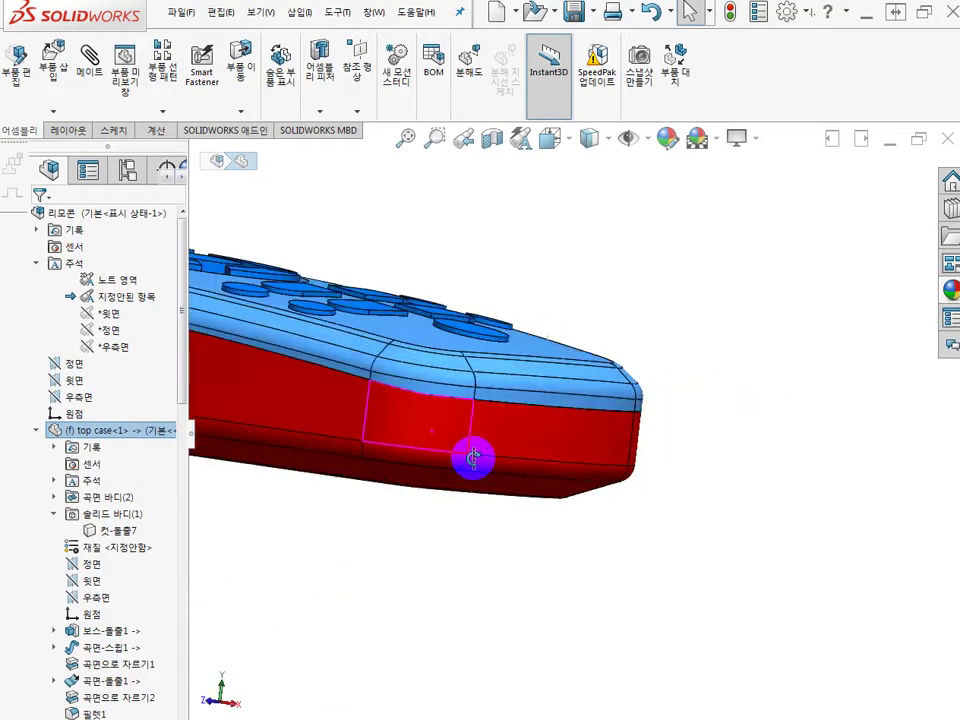
{"action": "middle_click_drag", "start_coordinate": [473, 458], "coordinate": [386, 450]}
{"action": "scroll", "coordinate": [354, 439], "scroll_direction": "down", "scroll_amount": 5}
{"action": "scroll", "coordinate": [354, 439], "scroll_direction": "up", "scroll_amount": 10}
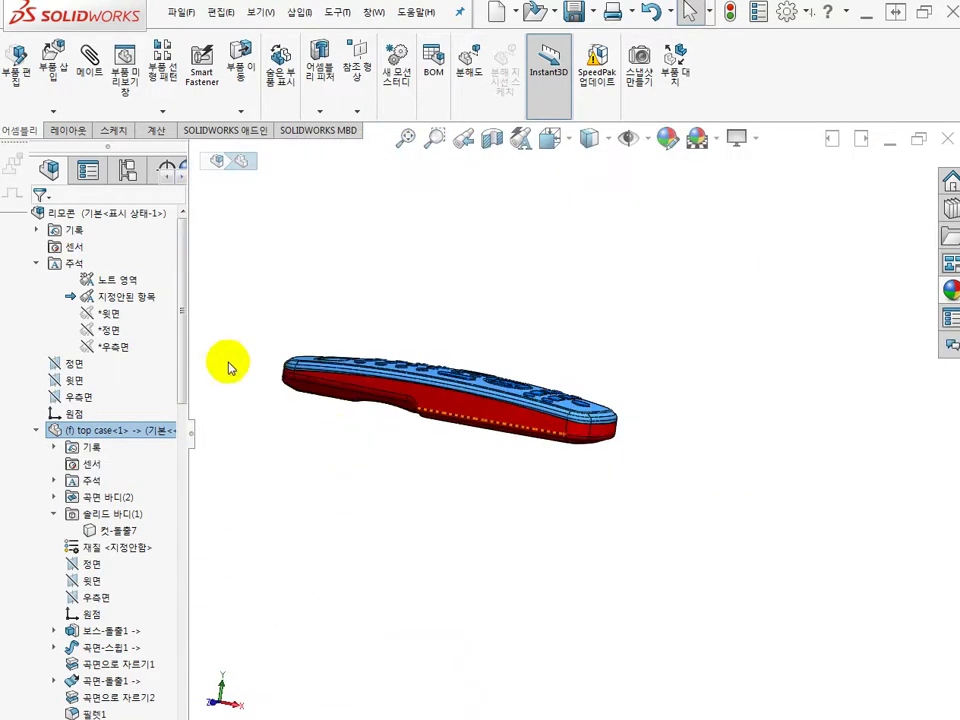
Step: Examine the seam between the top and bottom cases around the corner at the display recess end of the remote
{"action": "scroll", "coordinate": [336, 409], "scroll_direction": "up", "scroll_amount": 3}
{"action": "scroll", "coordinate": [510, 405], "scroll_direction": "down", "scroll_amount": 8}
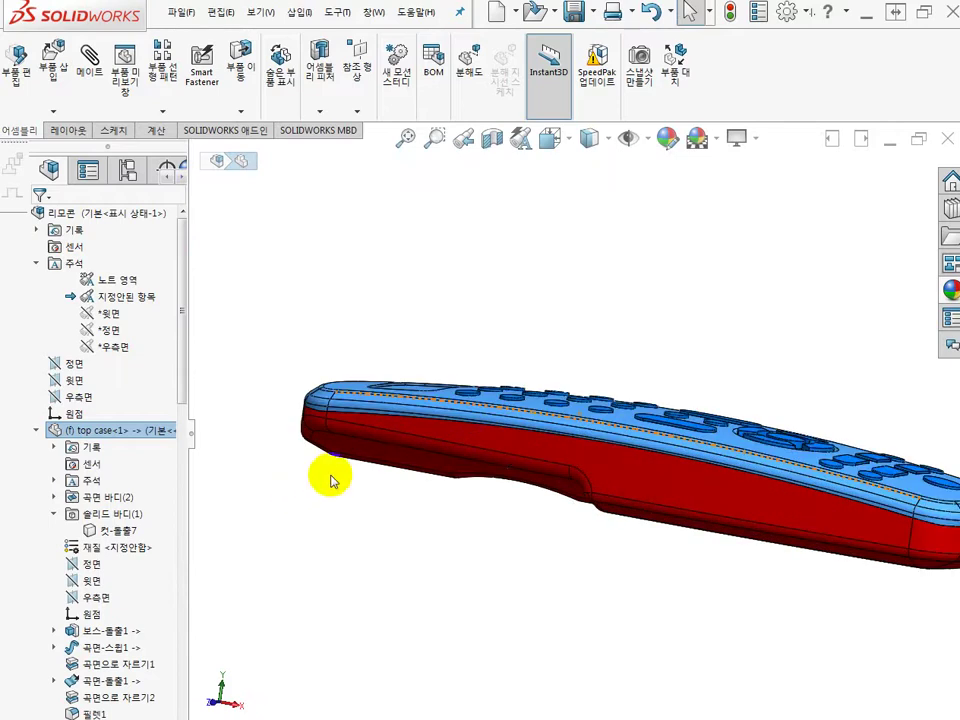
{"action": "middle_click_drag", "start_coordinate": [333, 481], "coordinate": [467, 519]}
{"action": "scroll", "coordinate": [426, 436], "scroll_direction": "down", "scroll_amount": 5}
{"action": "middle_click_drag", "start_coordinate": [519, 422], "coordinate": [427, 428]}
{"action": "scroll", "coordinate": [425, 410], "scroll_direction": "down", "scroll_amount": 5}
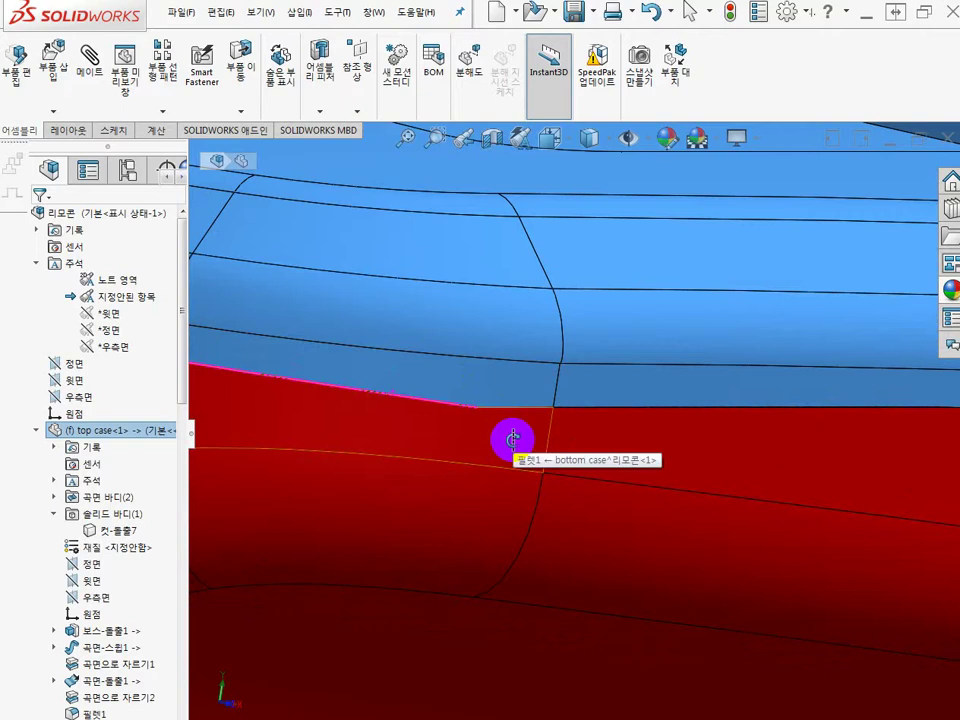
{"action": "scroll", "coordinate": [499, 446], "scroll_direction": "up", "scroll_amount": 5}
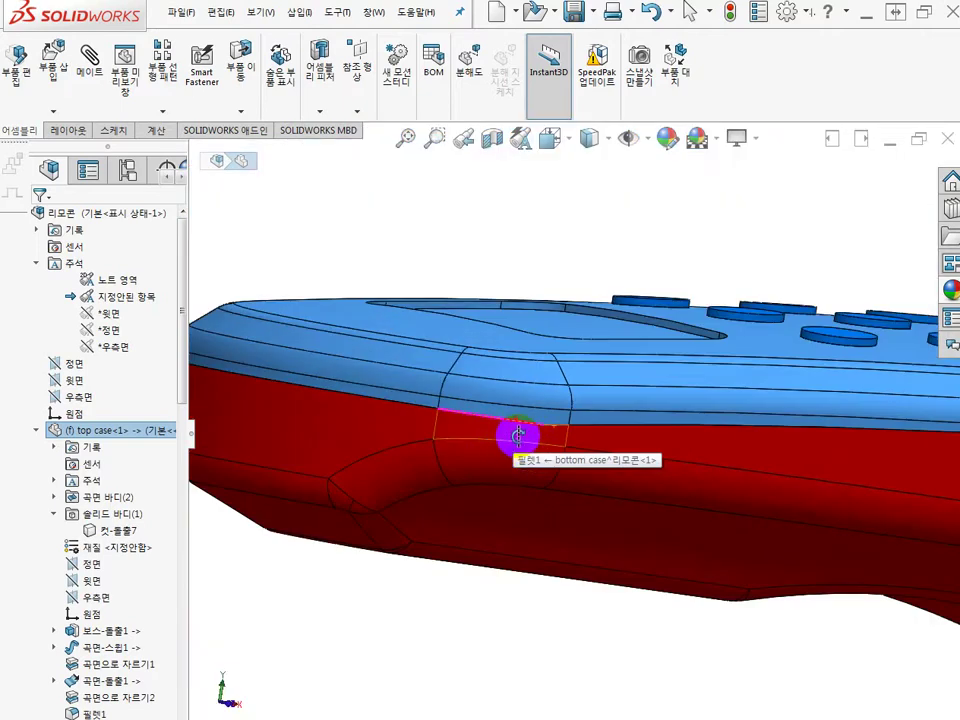
{"action": "middle_click_drag", "start_coordinate": [518, 435], "coordinate": [615, 572]}
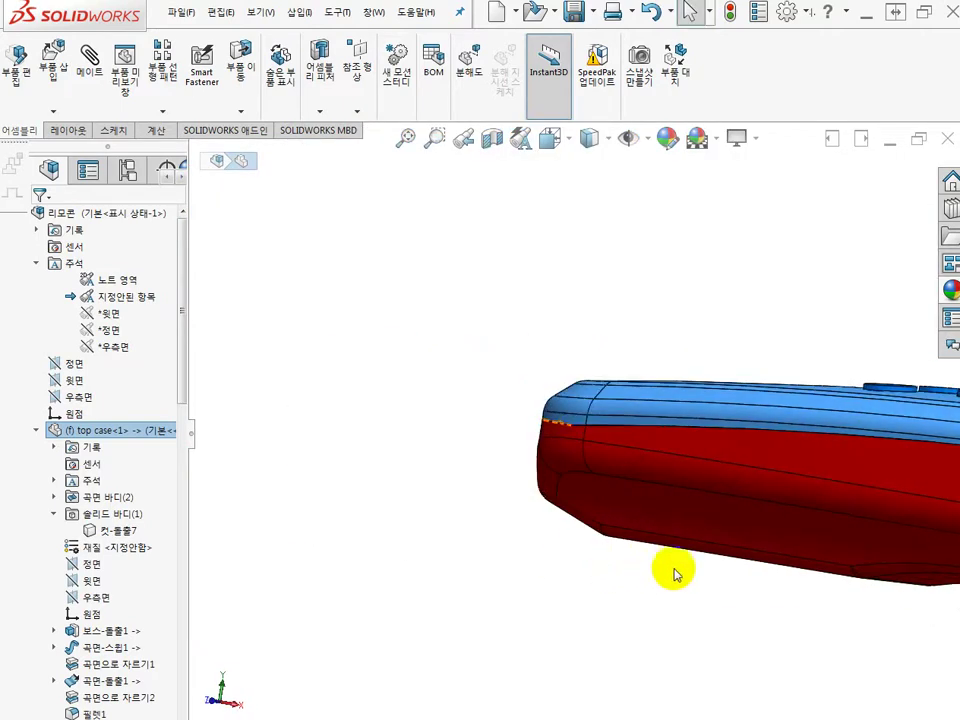
{"action": "middle_click_drag", "start_coordinate": [673, 573], "coordinate": [840, 585]}
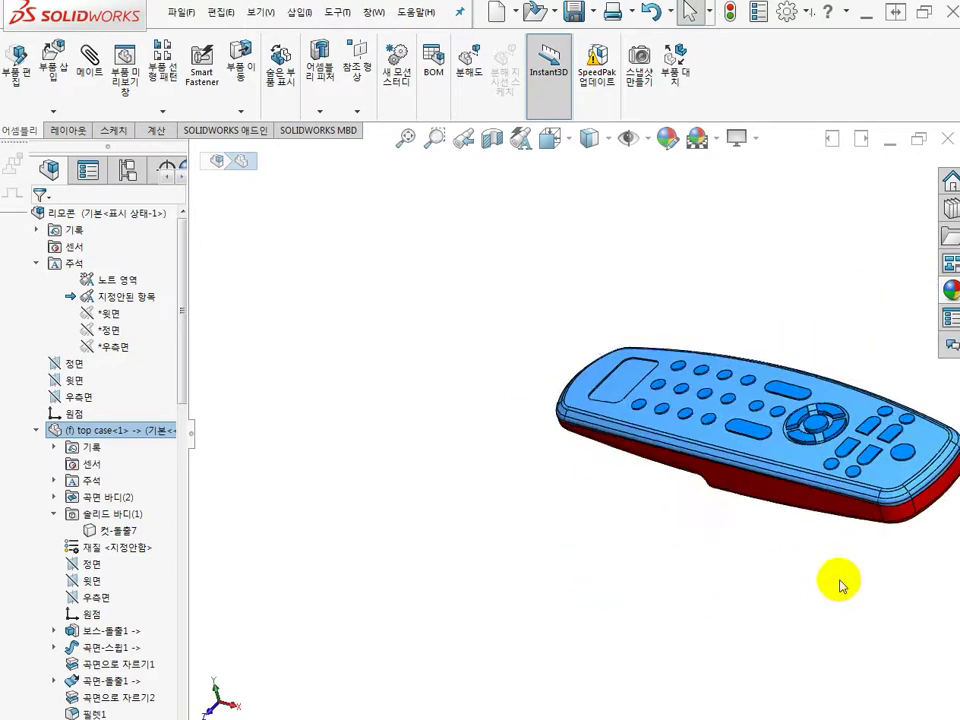
{"action": "scroll", "coordinate": [912, 314], "scroll_direction": "down", "scroll_amount": 5}
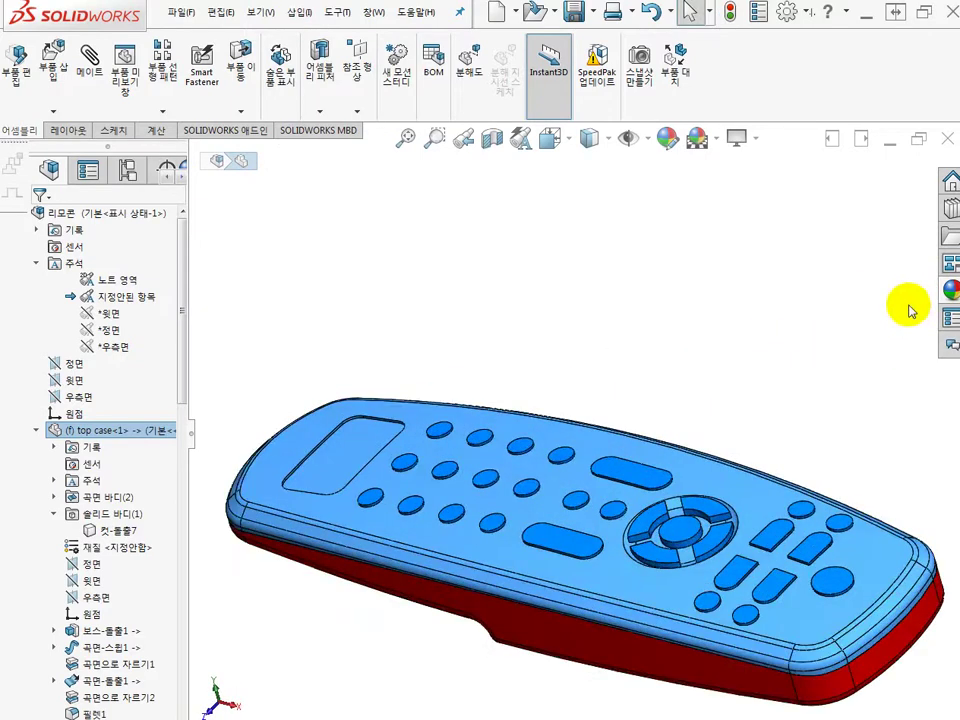
Step: Hide the top case and pcb button components, leaving only the bottom case displayed
{"action": "left_click", "coordinate": [465, 338]}
{"action": "left_click", "coordinate": [37, 432]}
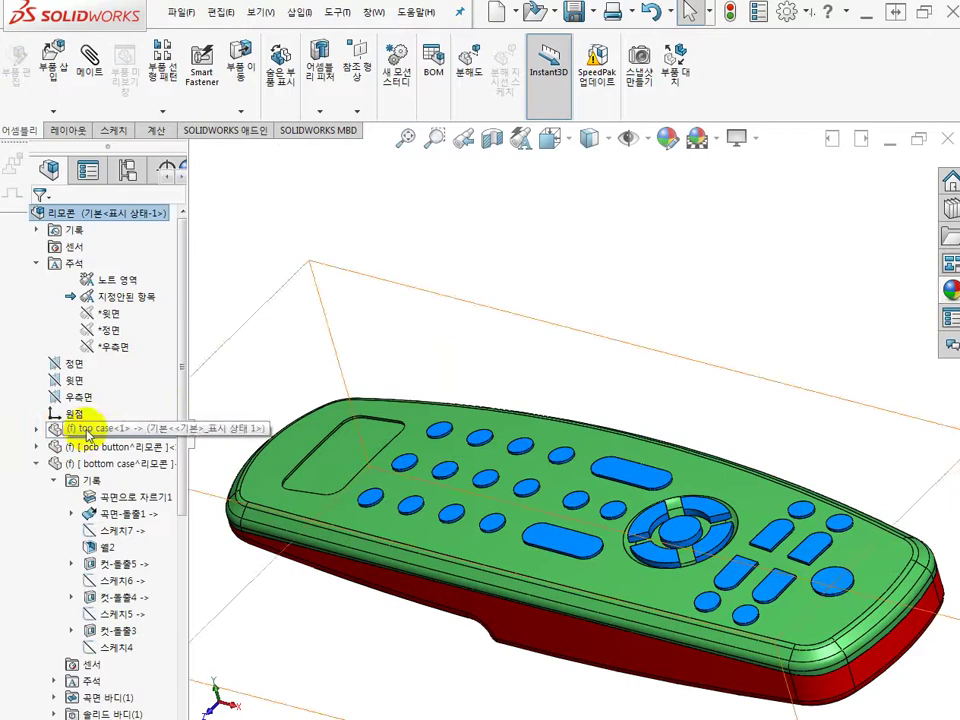
{"action": "left_click", "coordinate": [86, 430]}
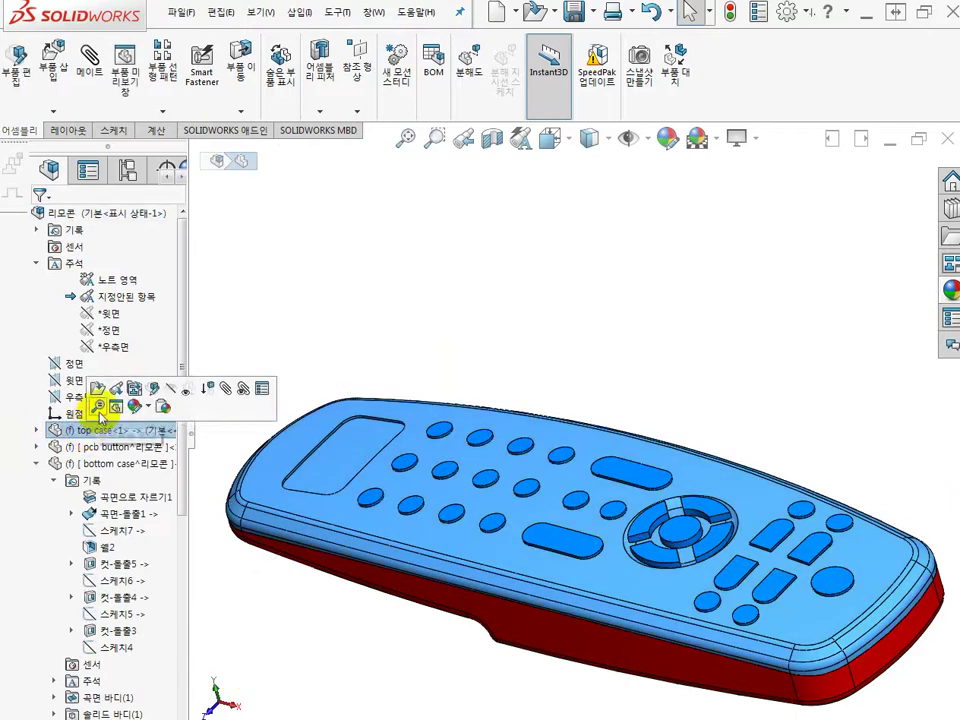
{"action": "left_click", "coordinate": [169, 391]}
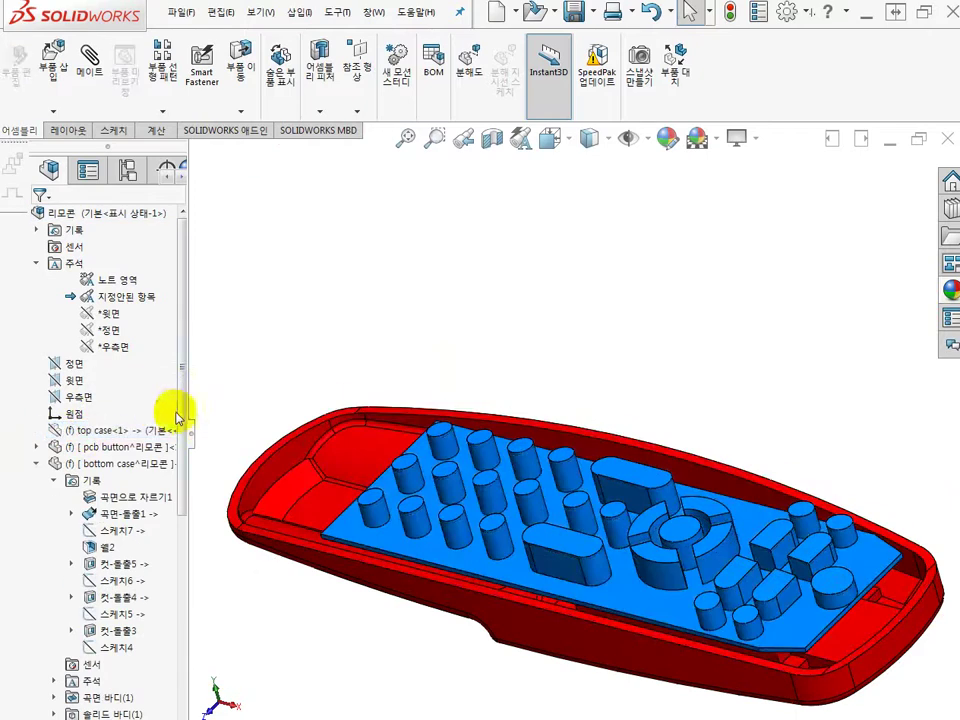
{"action": "left_click", "coordinate": [90, 448]}
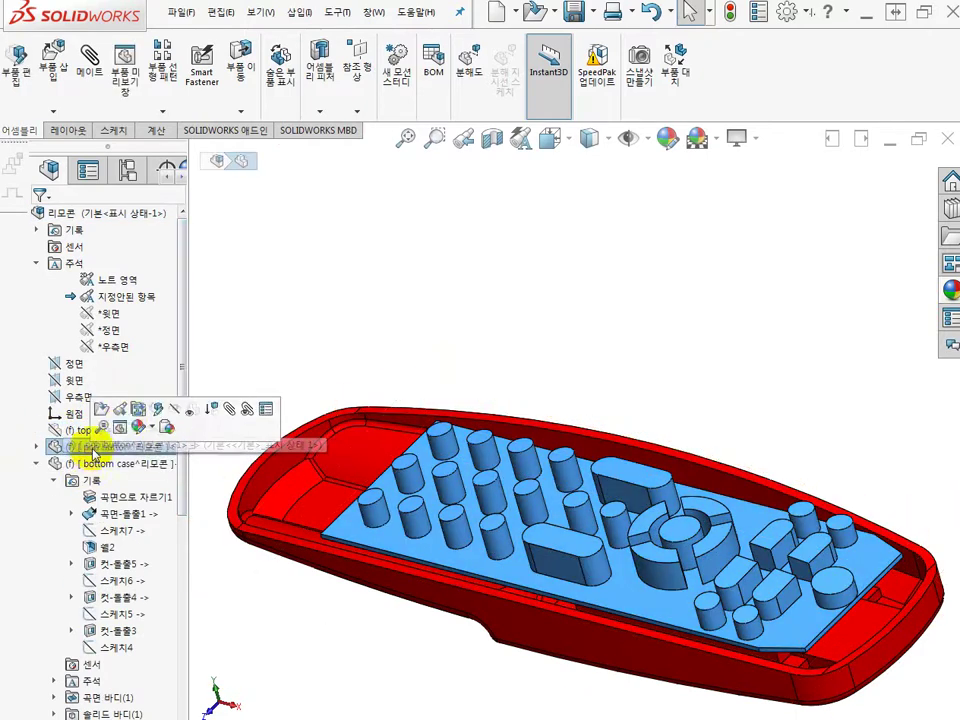
{"action": "left_click", "coordinate": [175, 412]}
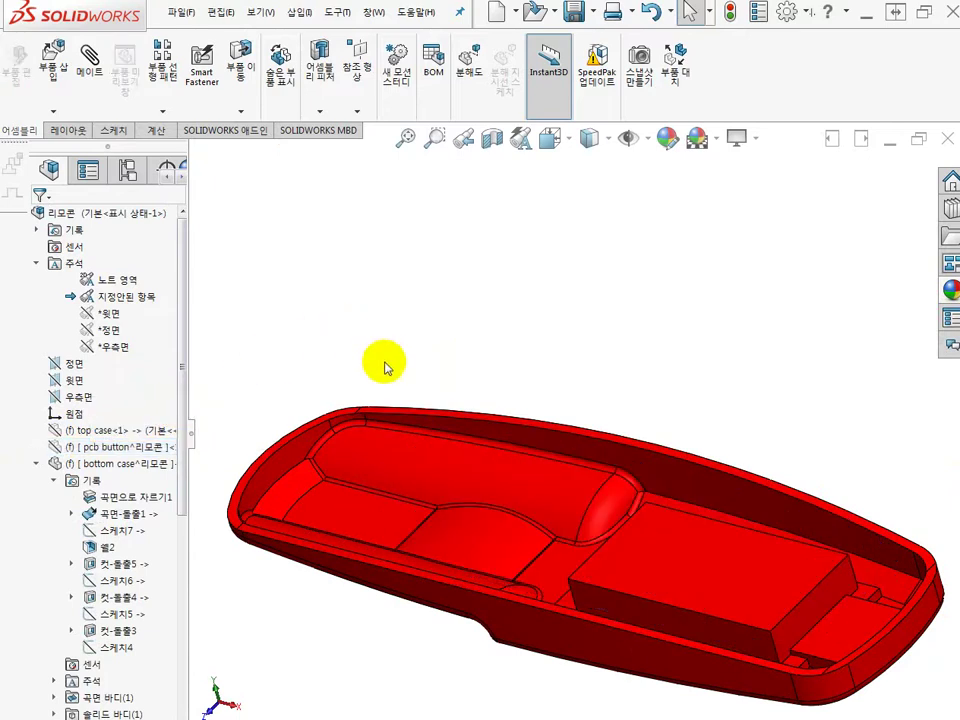
Step: Start editing the bottom case part within the assembly
{"action": "key", "text": "f"}
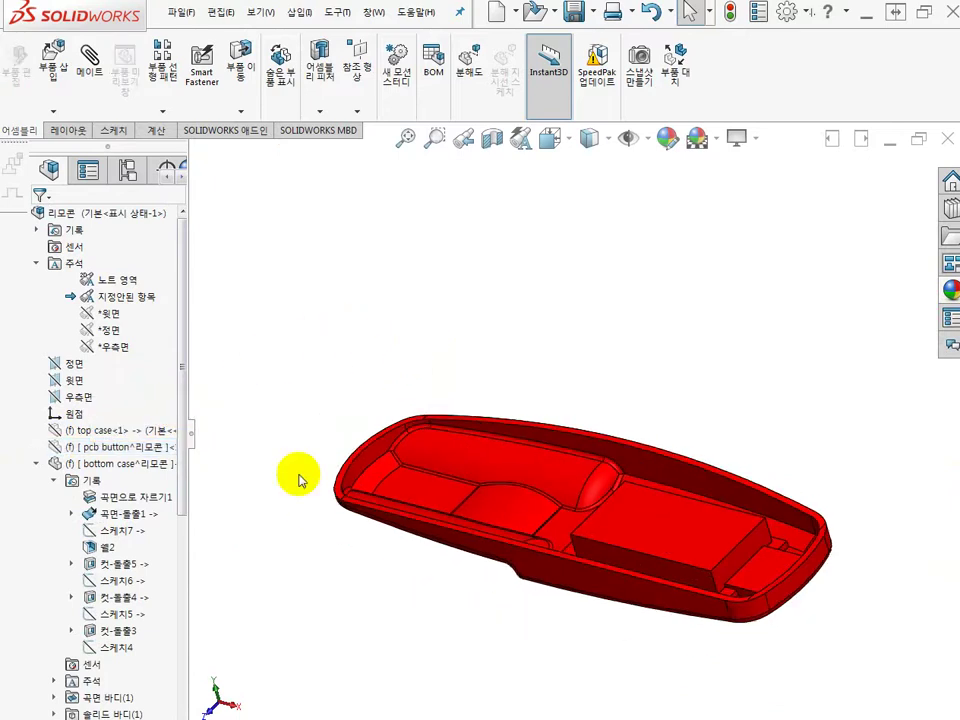
{"action": "left_click", "coordinate": [80, 465]}
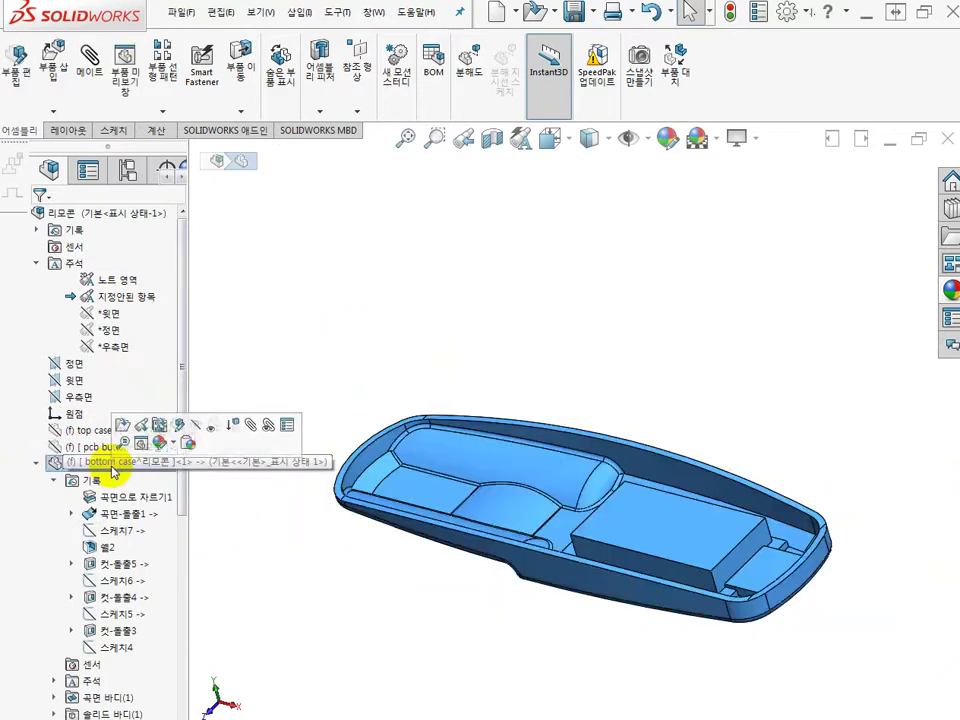
{"action": "left_click", "coordinate": [180, 424]}
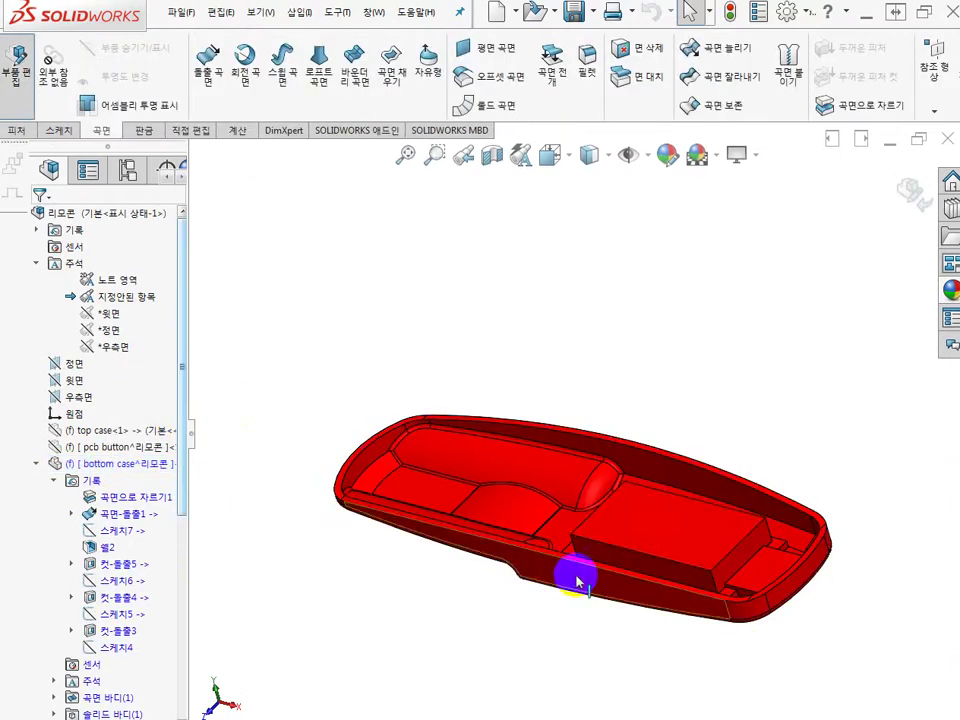
Step: Examine the bottom case's upper rim where the end curve meets the long side edge
{"action": "middle_click_drag", "start_coordinate": [476, 632], "coordinate": [560, 634]}
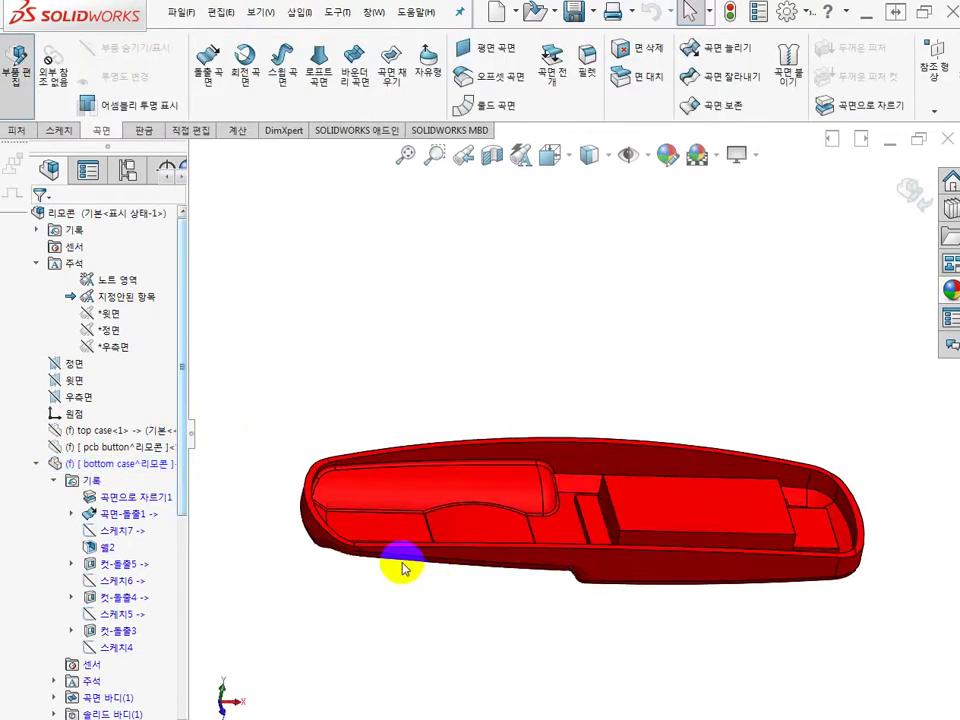
{"action": "scroll", "coordinate": [374, 545], "scroll_direction": "up", "scroll_amount": 5}
{"action": "scroll", "coordinate": [534, 467], "scroll_direction": "down", "scroll_amount": 4}
{"action": "scroll", "coordinate": [480, 503], "scroll_direction": "down", "scroll_amount": 5}
{"action": "middle_click_drag", "start_coordinate": [448, 480], "coordinate": [456, 387]}
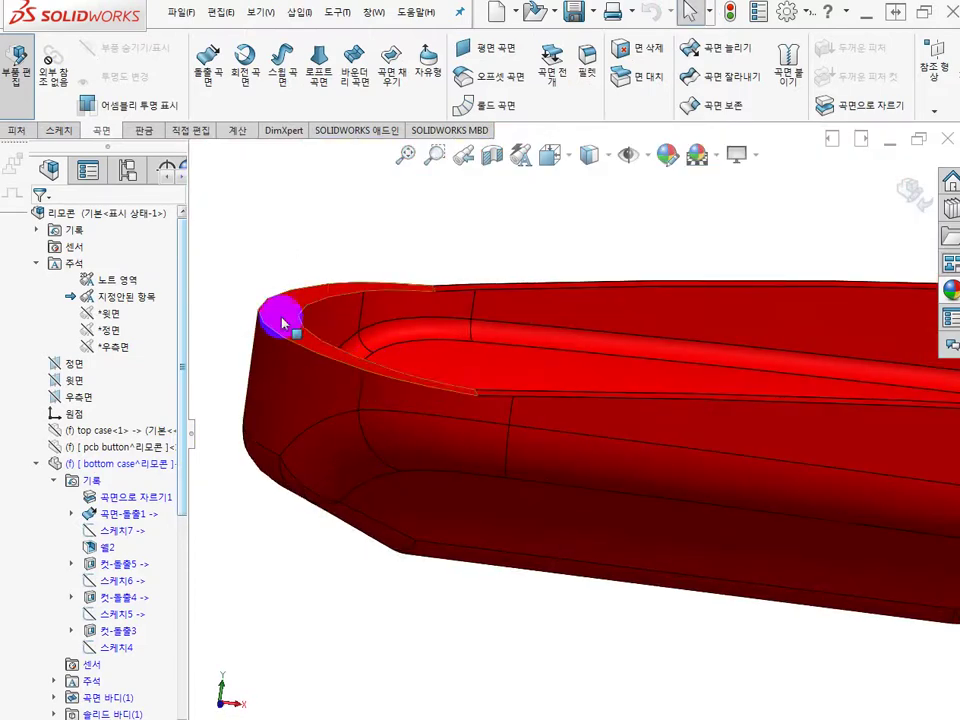
{"action": "mouse_move", "coordinate": [510, 396]}
{"action": "middle_mouse_down"}
{"action": "mouse_move", "coordinate": [553, 471]}
{"action": "mouse_move", "coordinate": [600, 519]}
{"action": "mouse_move", "coordinate": [514, 429]}
{"action": "mouse_move", "coordinate": [499, 401]}
{"action": "mouse_move", "coordinate": [504, 373]}
{"action": "mouse_move", "coordinate": [519, 387]}
{"action": "middle_mouse_up"}
{"action": "scroll", "coordinate": [520, 415], "scroll_direction": "down", "scroll_amount": 4}
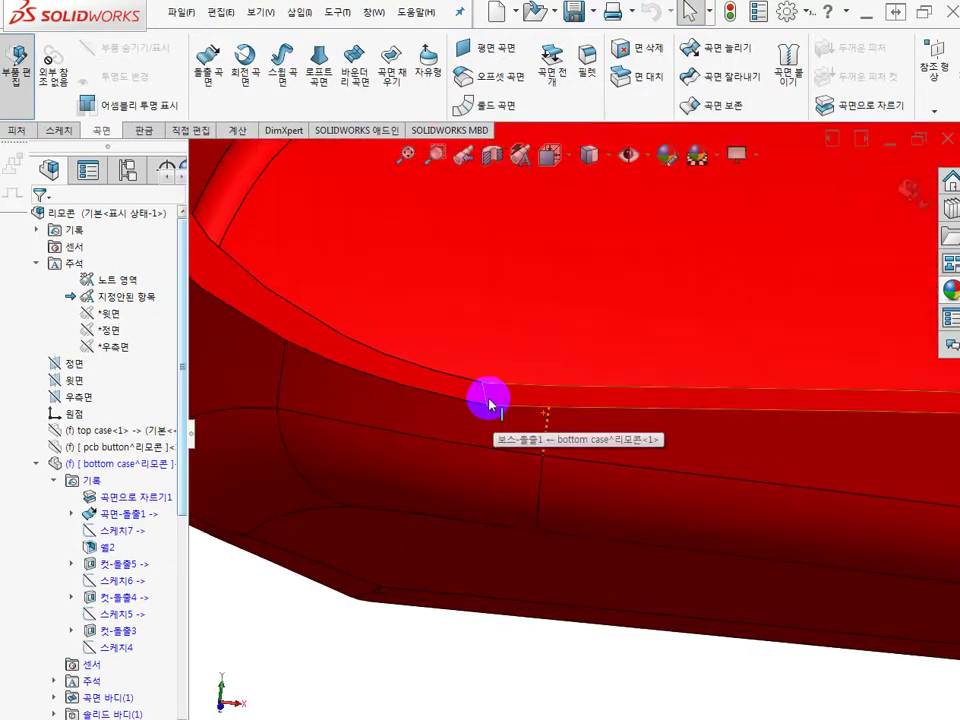
{"action": "scroll", "coordinate": [506, 460], "scroll_direction": "up", "scroll_amount": 5}
{"action": "scroll", "coordinate": [510, 481], "scroll_direction": "up", "scroll_amount": 3}
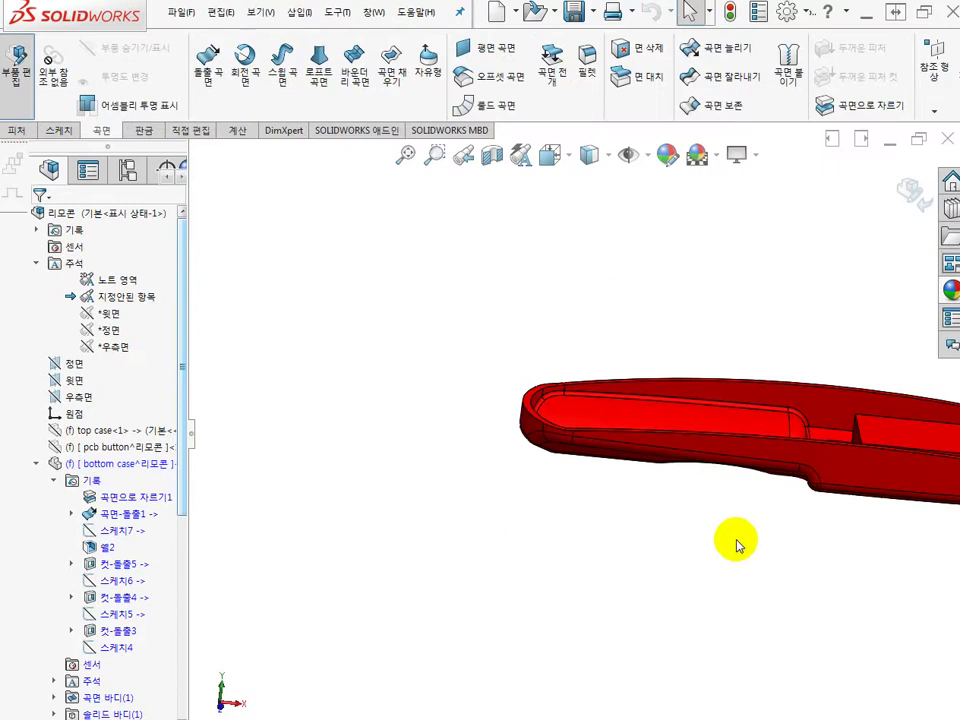
{"action": "scroll", "coordinate": [737, 544], "scroll_direction": "up", "scroll_amount": 2}
{"action": "scroll", "coordinate": [740, 543], "scroll_direction": "down", "scroll_amount": 3}
{"action": "mouse_move", "coordinate": [561, 407]}
{"action": "middle_mouse_down"}
{"action": "mouse_move", "coordinate": [538, 377]}
{"action": "mouse_move", "coordinate": [561, 394]}
{"action": "middle_mouse_up"}
{"action": "left_click", "coordinate": [611, 267]}
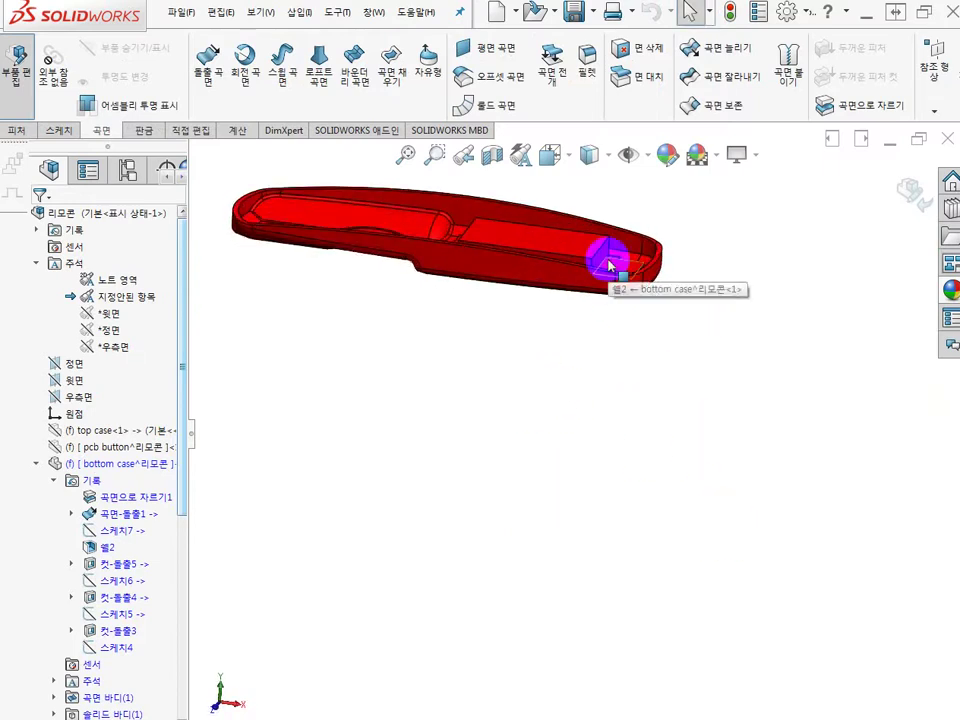
{"action": "scroll", "coordinate": [609, 267], "scroll_direction": "up", "scroll_amount": 3}
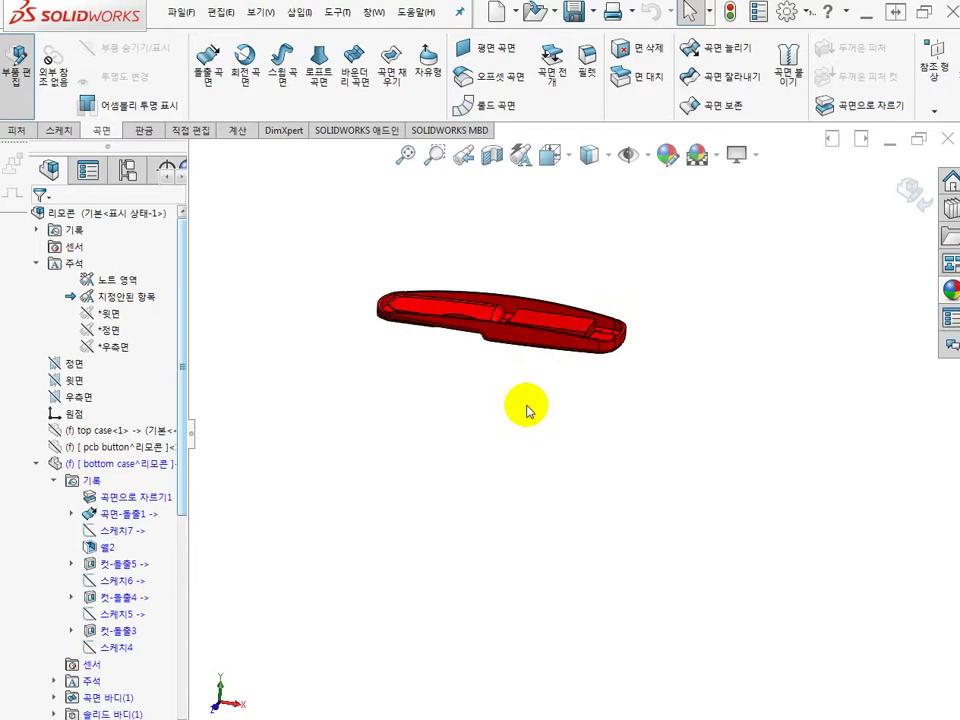
{"action": "middle_click_drag", "start_coordinate": [563, 365], "coordinate": [531, 379]}
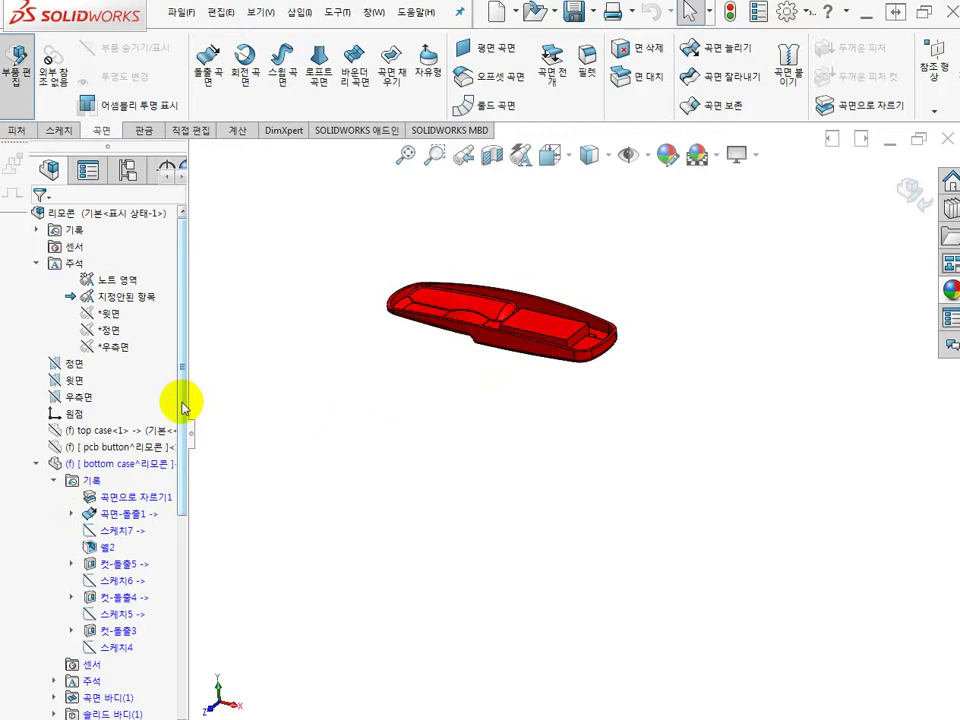
Step: Start a new sketch on the bottom case's own front plane (정면)
{"action": "left_click_drag", "start_coordinate": [182, 401], "coordinate": [177, 450]}
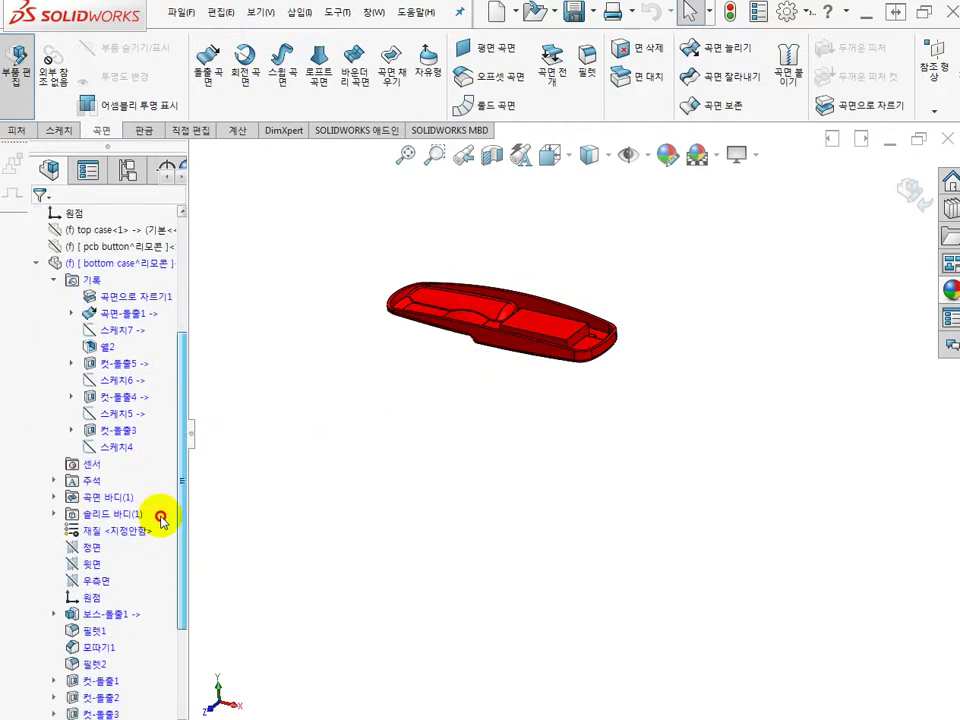
{"action": "scroll", "coordinate": [160, 540], "scroll_direction": "down", "scroll_amount": 3}
{"action": "scroll", "coordinate": [154, 604], "scroll_direction": "up", "scroll_amount": 4}
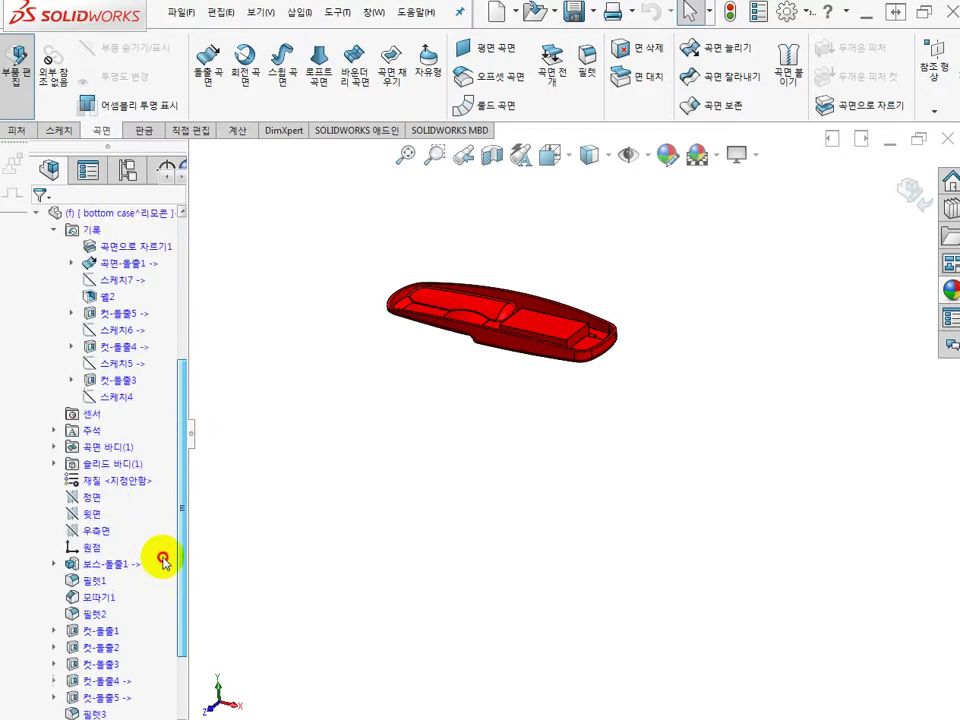
{"action": "left_click_drag", "start_coordinate": [180, 490], "coordinate": [160, 605]}
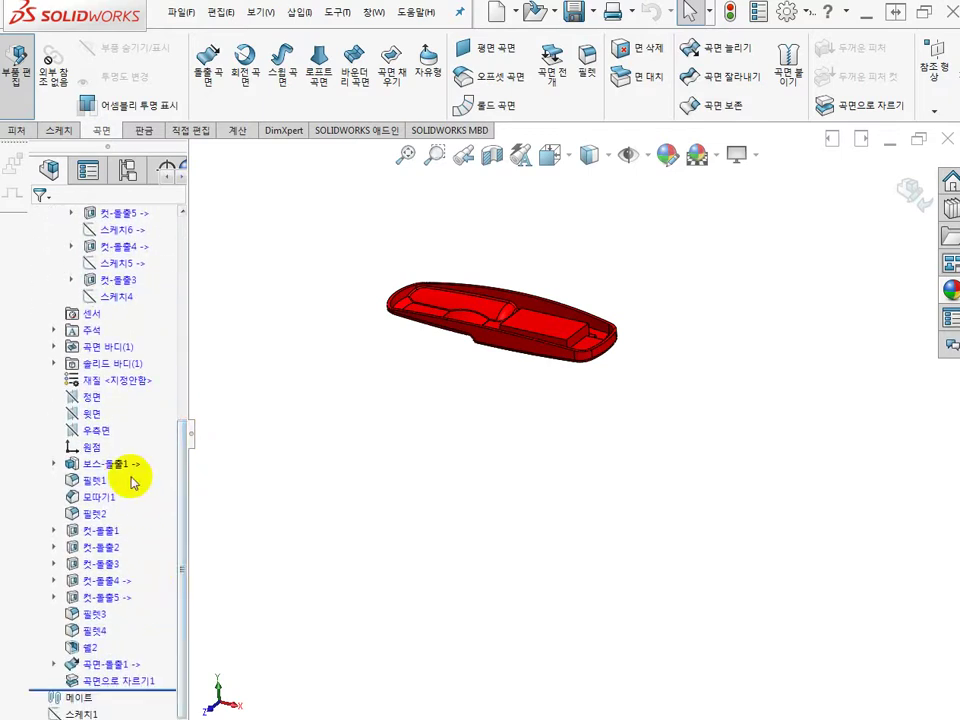
{"action": "left_click", "coordinate": [92, 398]}
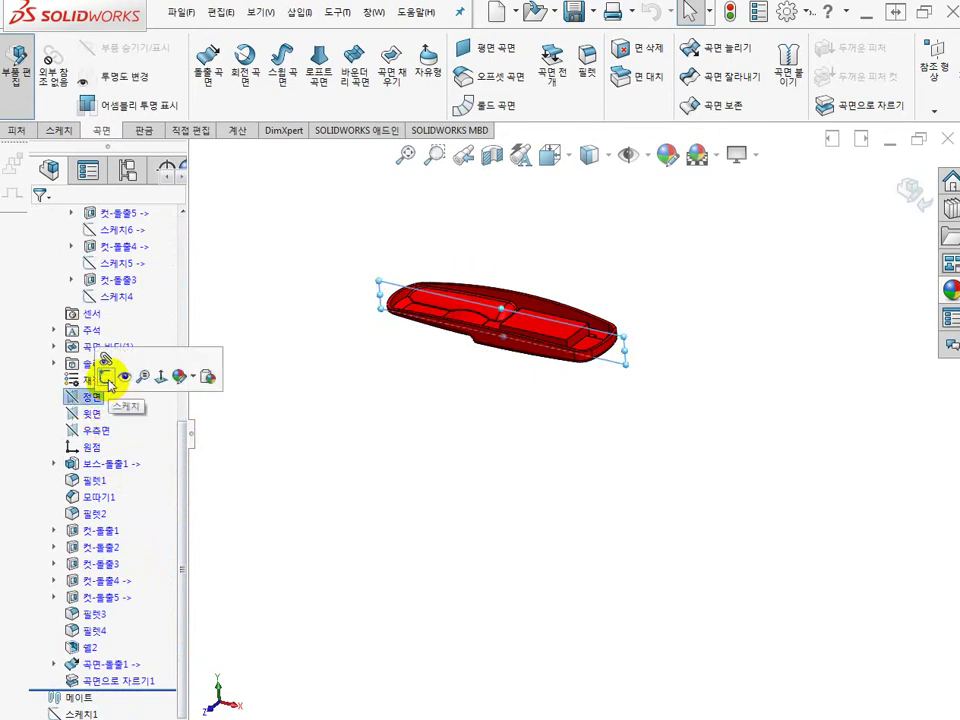
{"action": "left_click", "coordinate": [106, 377]}
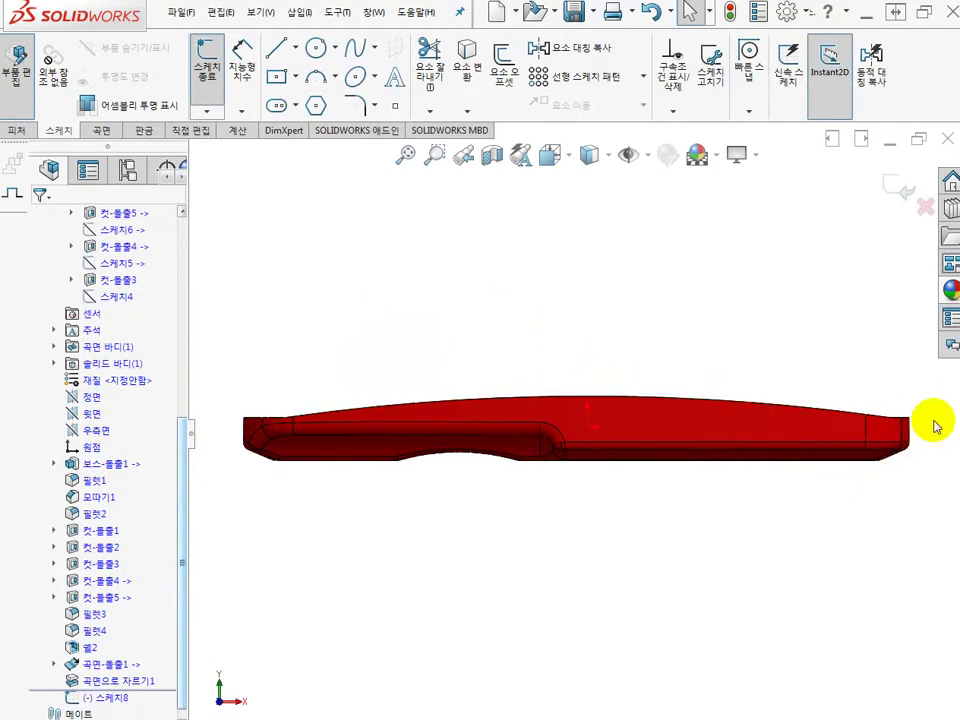
Step: Switch to hidden-lines-removed display and sketch a corner rectangle about 0.8 mm high across the upper outer corner of the bottom case's end
{"action": "scroll", "coordinate": [924, 428], "scroll_direction": "up", "scroll_amount": 6}
{"action": "scroll", "coordinate": [785, 436], "scroll_direction": "down", "scroll_amount": 6}
{"action": "scroll", "coordinate": [437, 420], "scroll_direction": "down", "scroll_amount": 6}
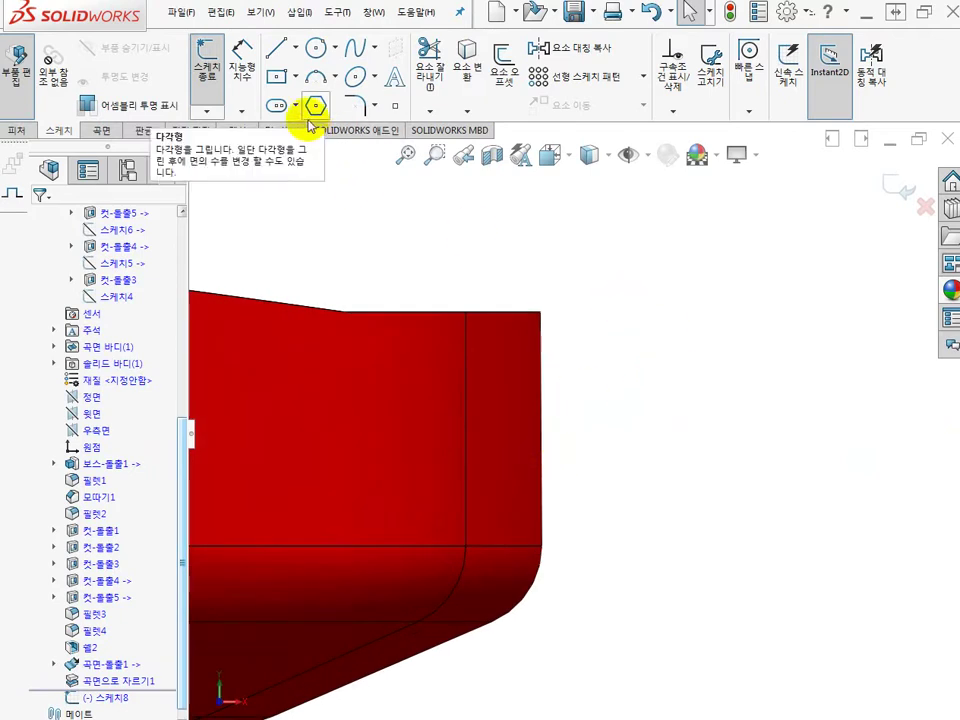
{"action": "left_click", "coordinate": [612, 156]}
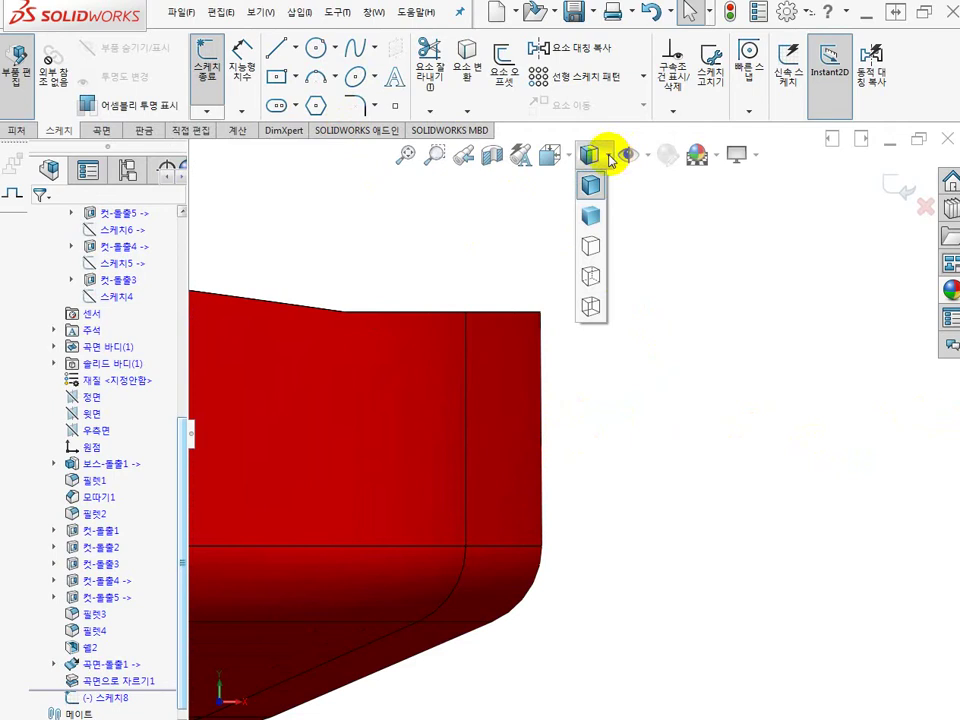
{"action": "left_click", "coordinate": [589, 250]}
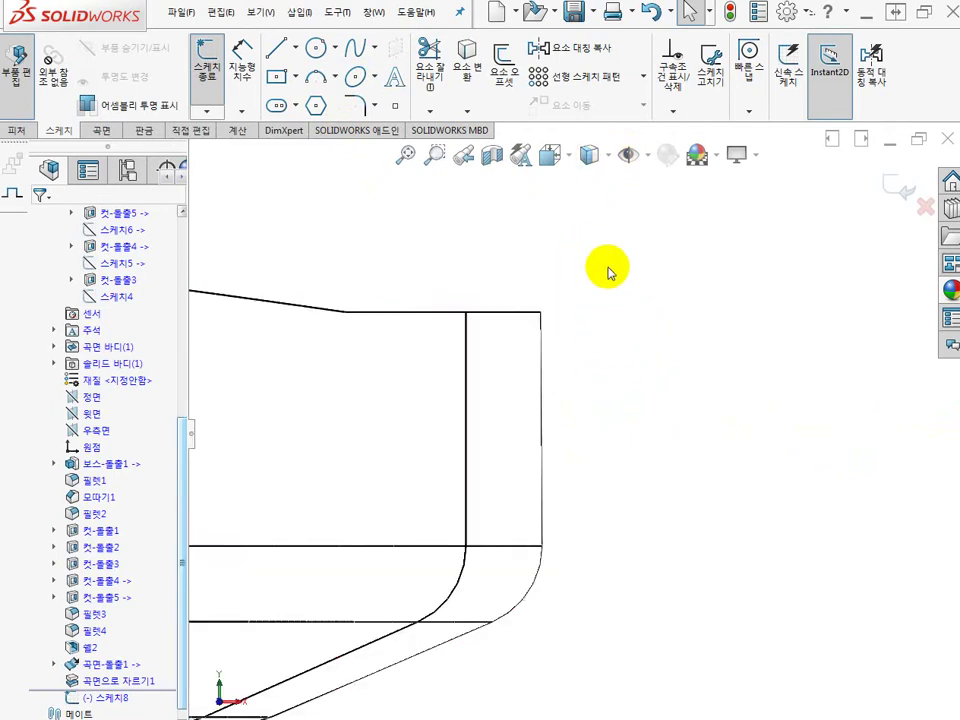
{"action": "left_click", "coordinate": [296, 78]}
{"action": "left_click", "coordinate": [305, 103]}
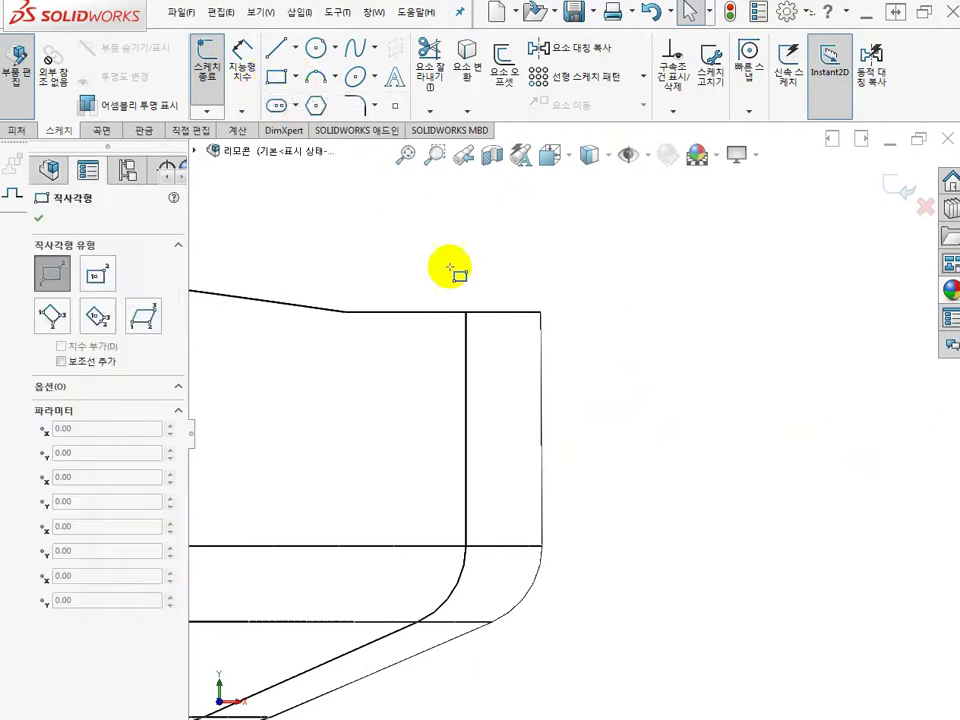
{"action": "left_click", "coordinate": [516, 329]}
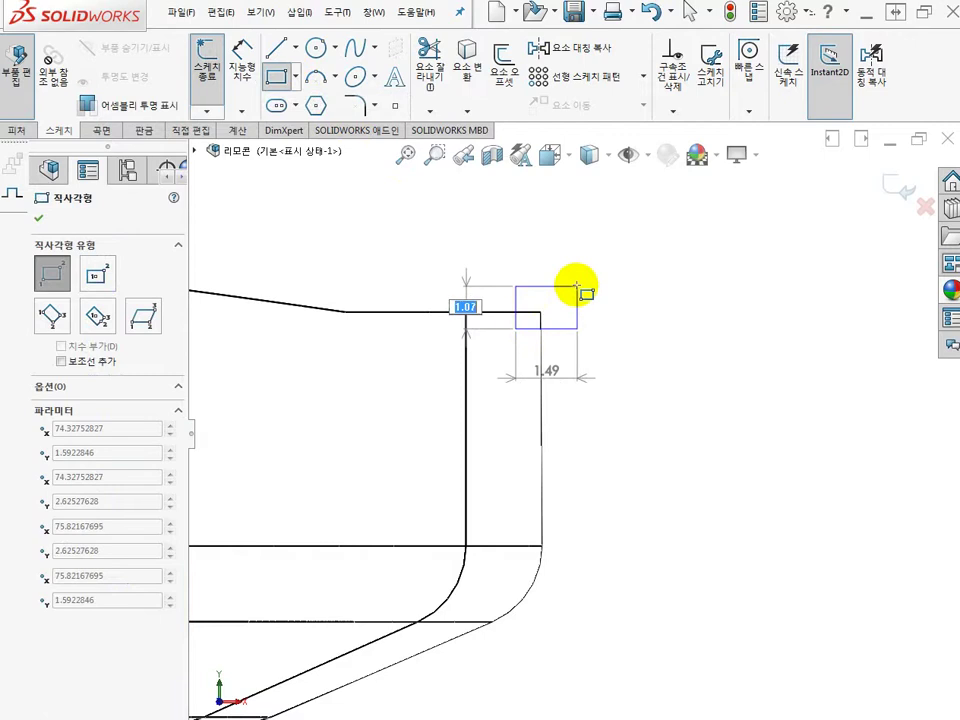
{"action": "left_click", "coordinate": [566, 296]}
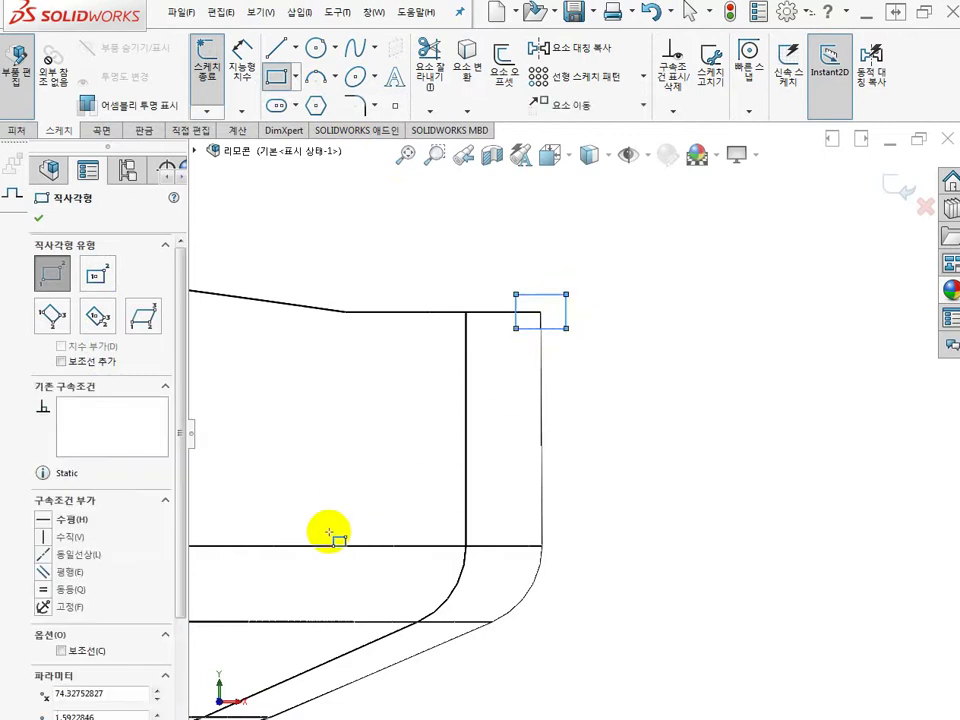
{"action": "key", "text": "Escape"}
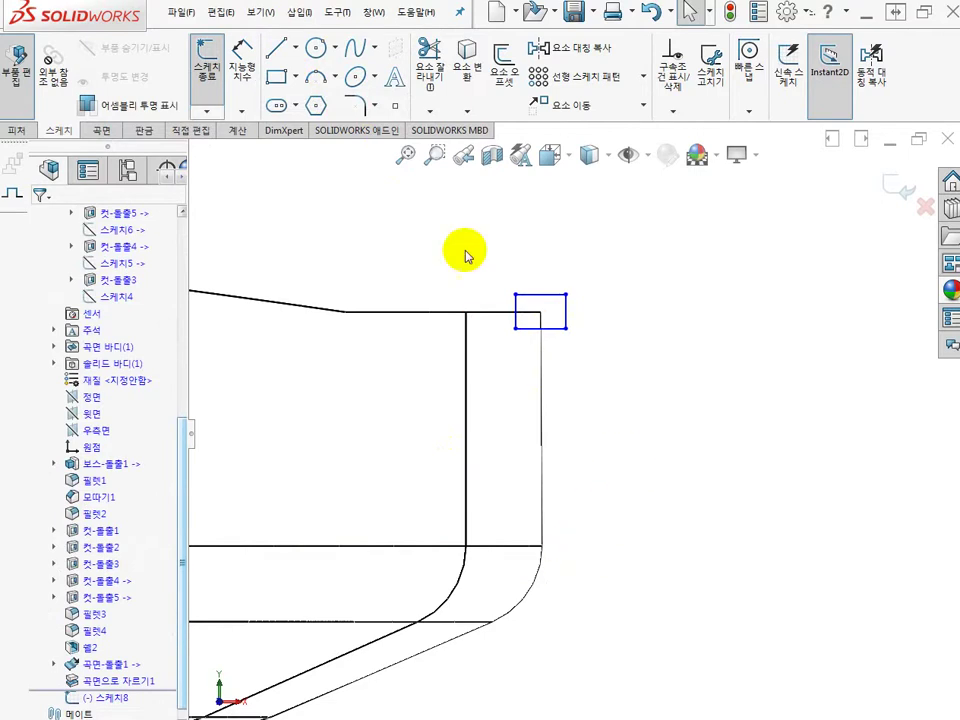
Step: Dimension the rectangle's lower side 0.5 mm below the case's top rim edge
{"action": "left_click", "coordinate": [242, 52]}
{"action": "scroll", "coordinate": [557, 355], "scroll_direction": "up", "scroll_amount": 3}
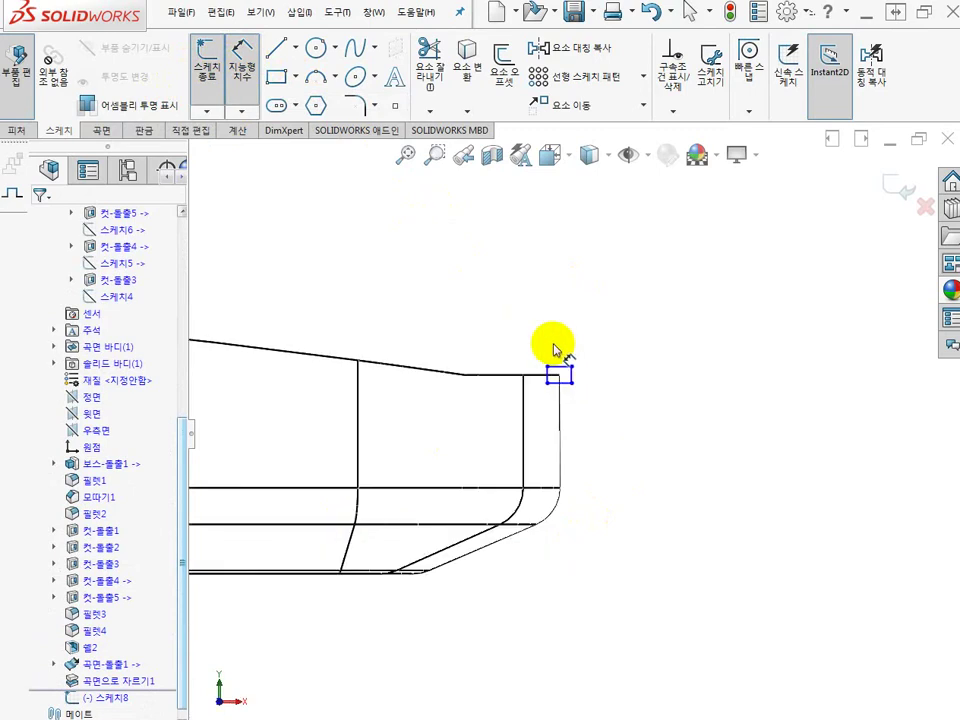
{"action": "scroll", "coordinate": [564, 501], "scroll_direction": "down", "scroll_amount": 8}
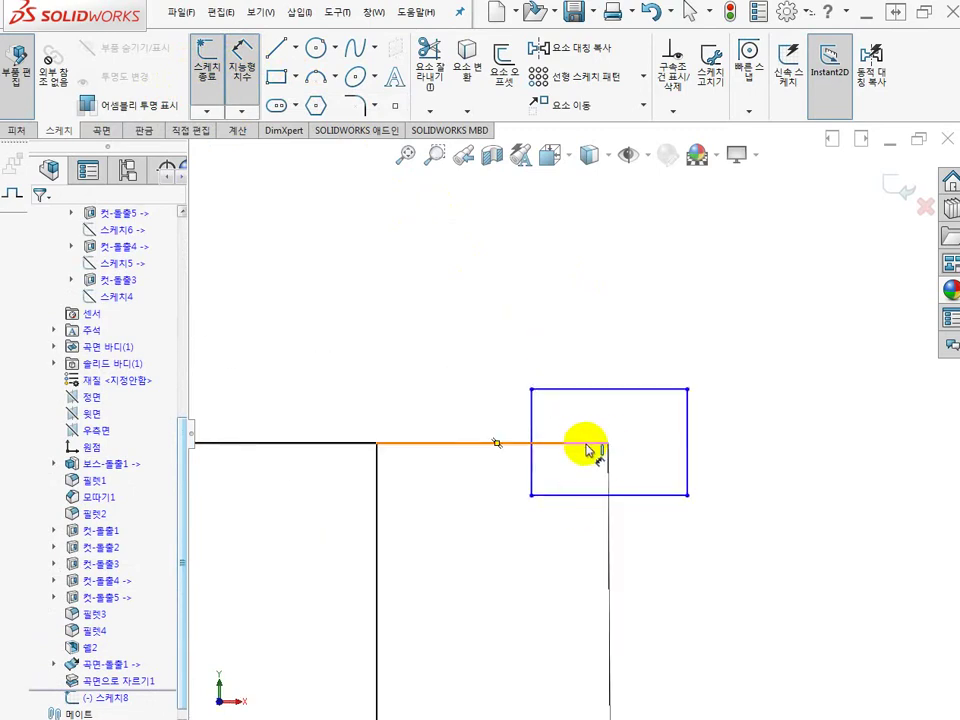
{"action": "left_click", "coordinate": [586, 447]}
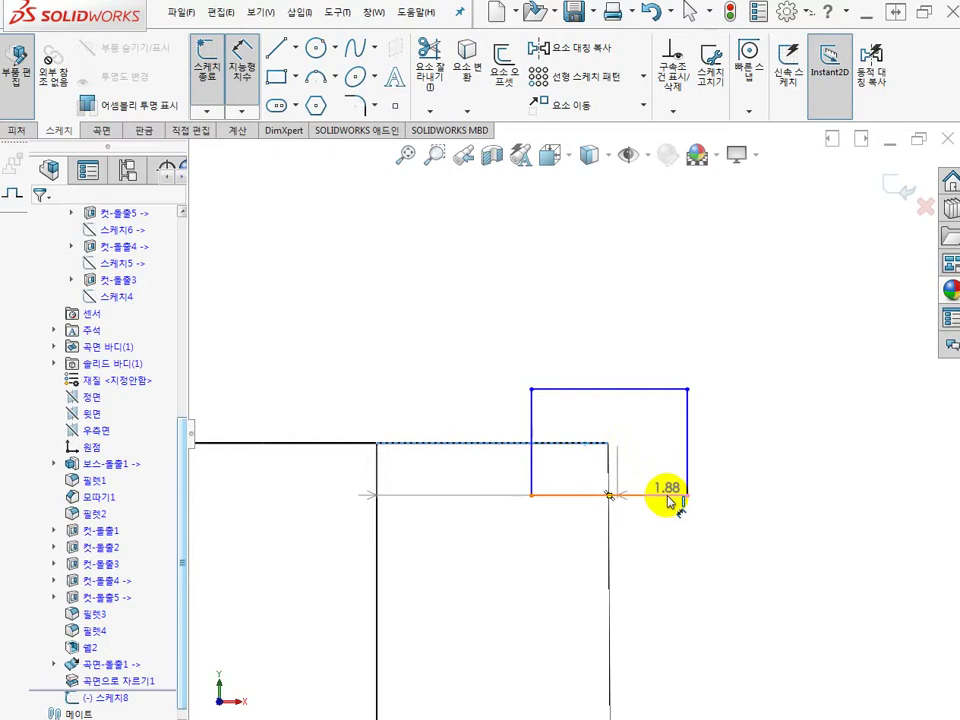
{"action": "left_click", "coordinate": [674, 495]}
{"action": "left_click", "coordinate": [786, 465]}
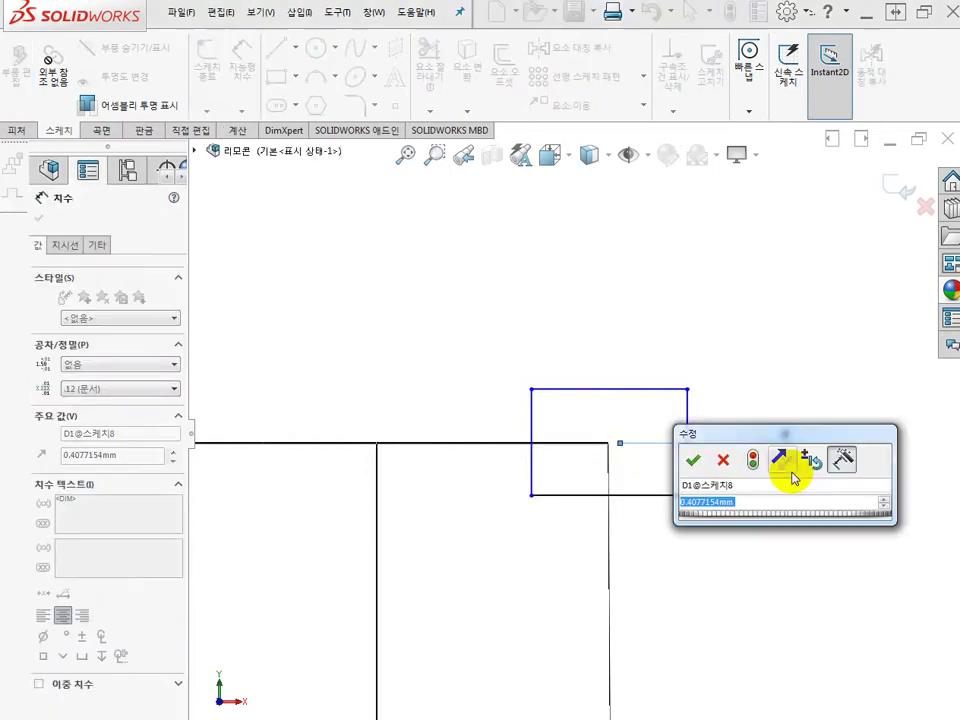
{"action": "type", "text": "0"}
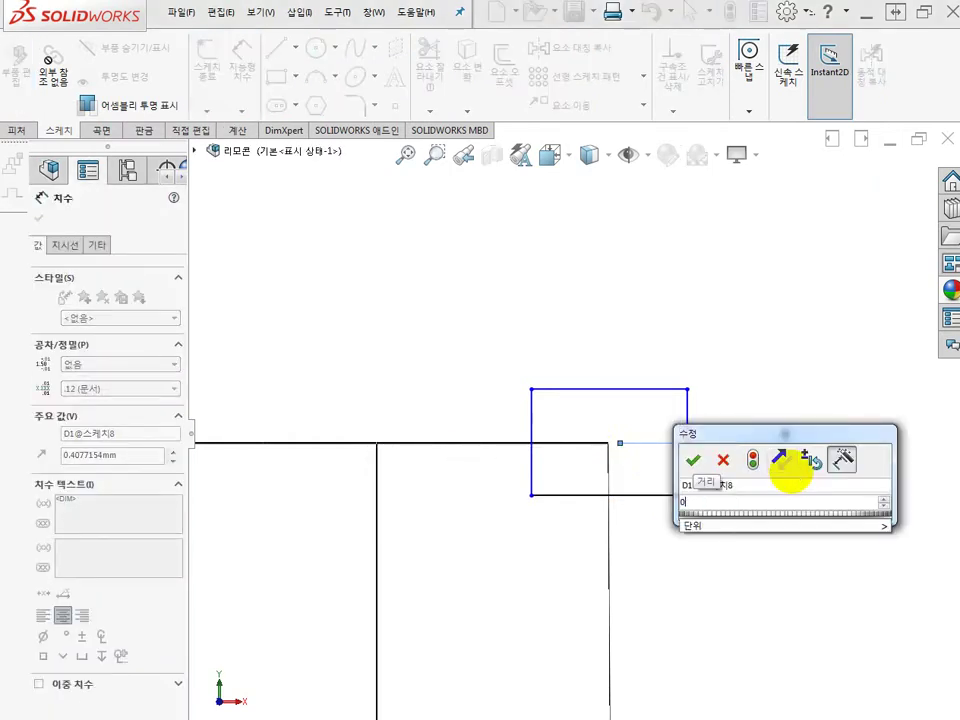
{"action": "type", "text": ".5"}
{"action": "key", "text": "Return"}
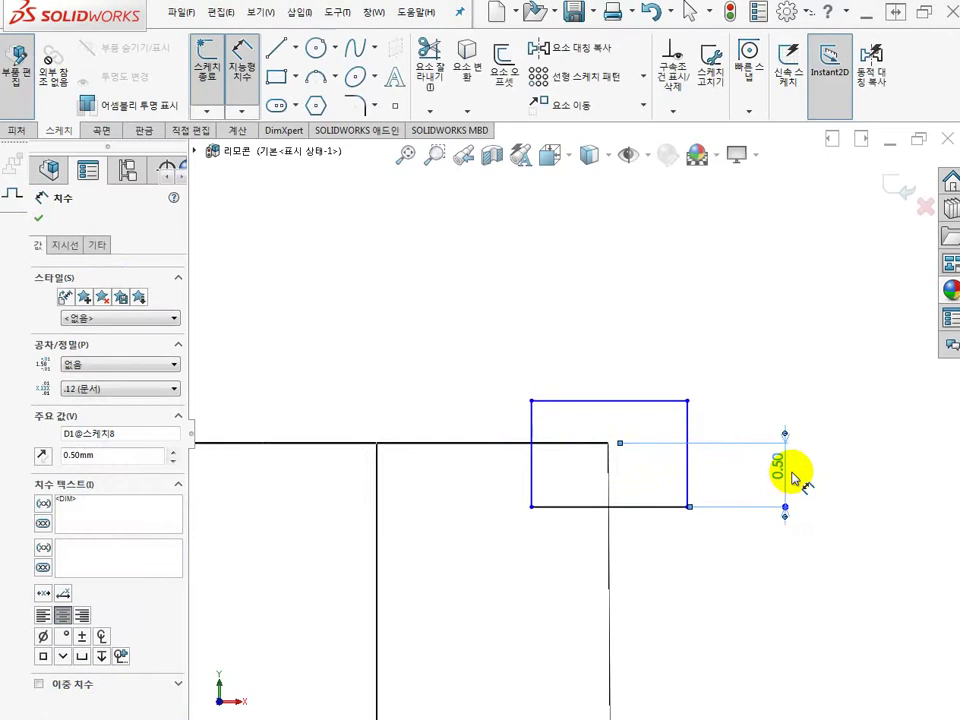
{"action": "left_click", "coordinate": [735, 368]}
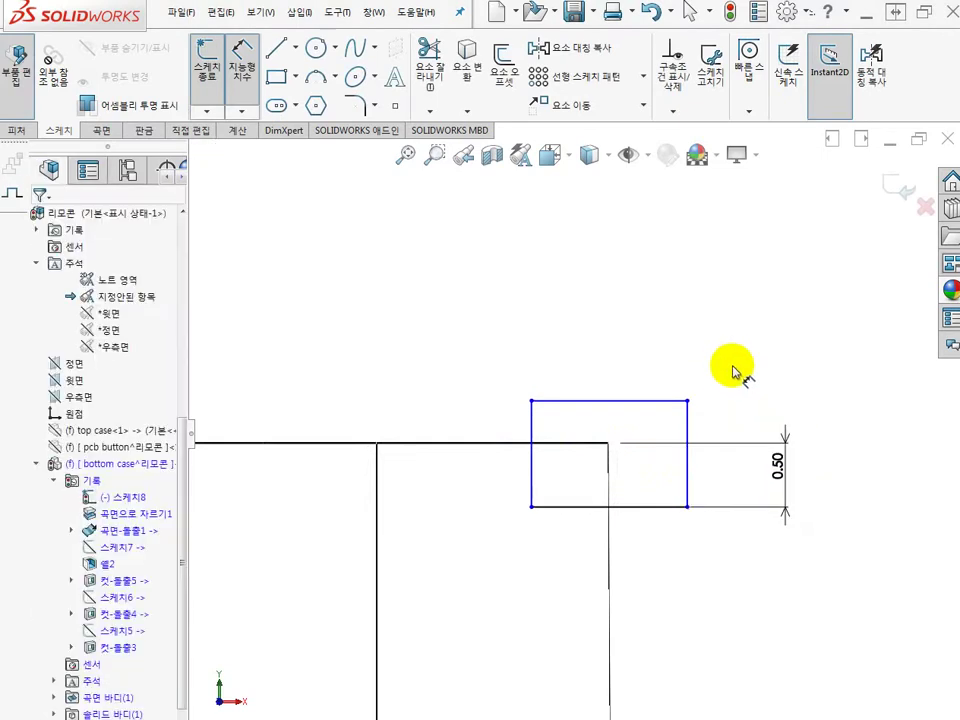
Step: Try to dimension the rectangle's inner side to the case's outer end edge, and undo the last two changes
{"action": "left_click", "coordinate": [534, 476]}
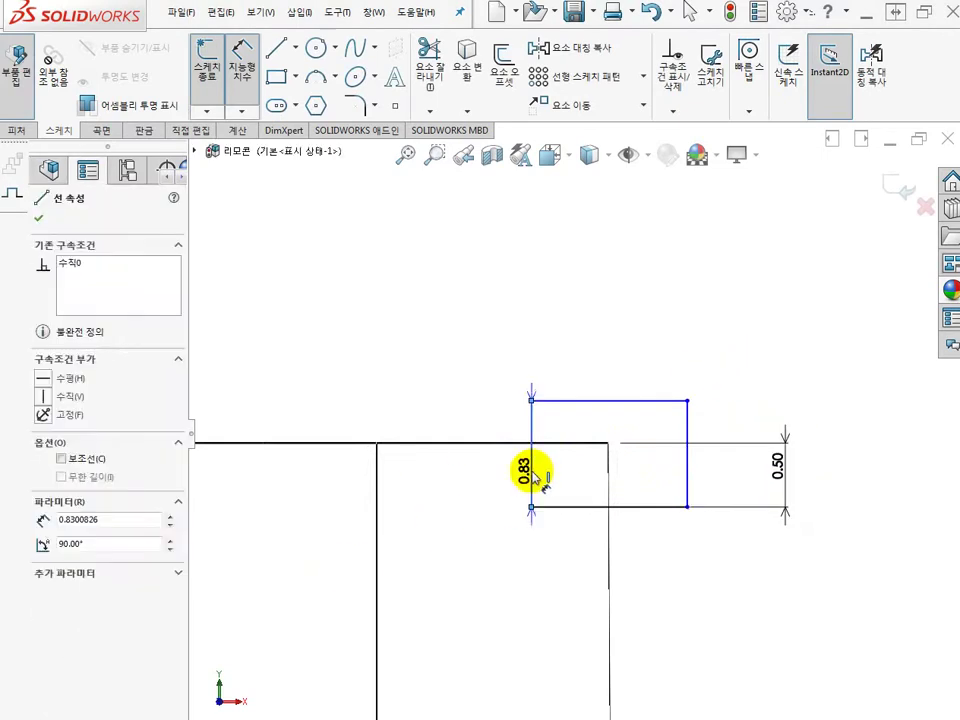
{"action": "left_click", "coordinate": [606, 470]}
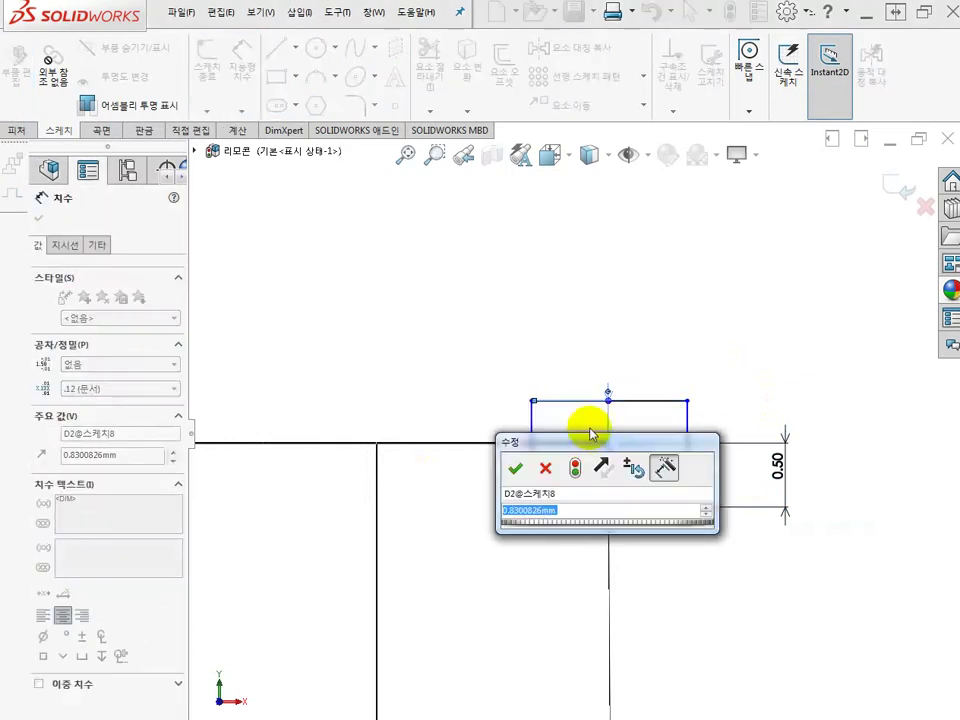
{"action": "left_click", "coordinate": [548, 472]}
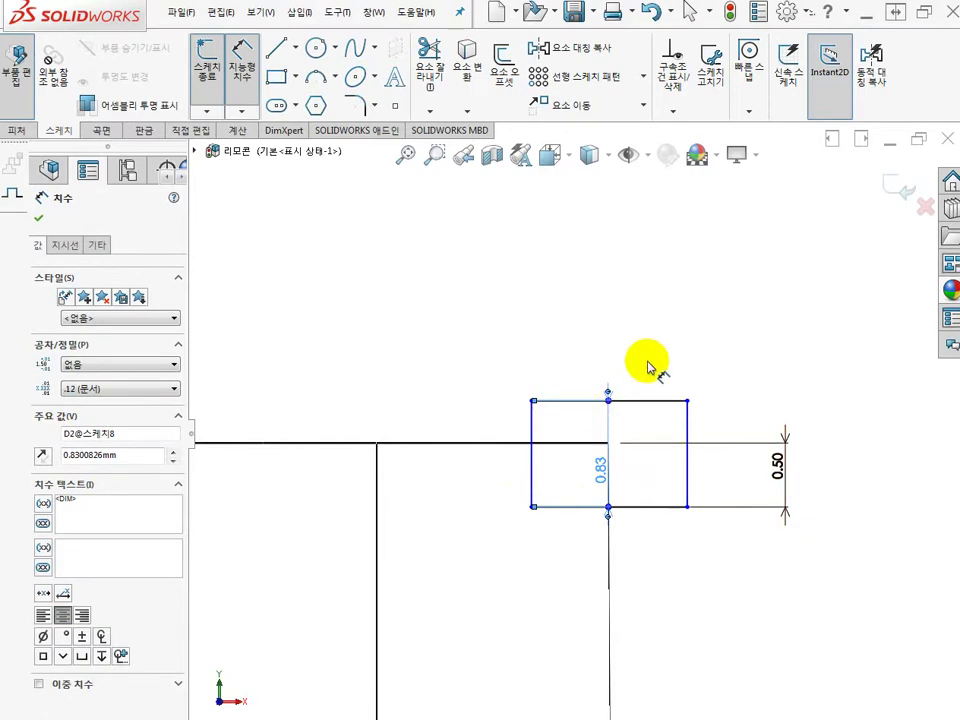
{"action": "key", "text": "Escape"}
{"action": "key", "text": "Escape"}
{"action": "key", "text": "ctrl+z"}
{"action": "key", "text": "ctrl+z"}
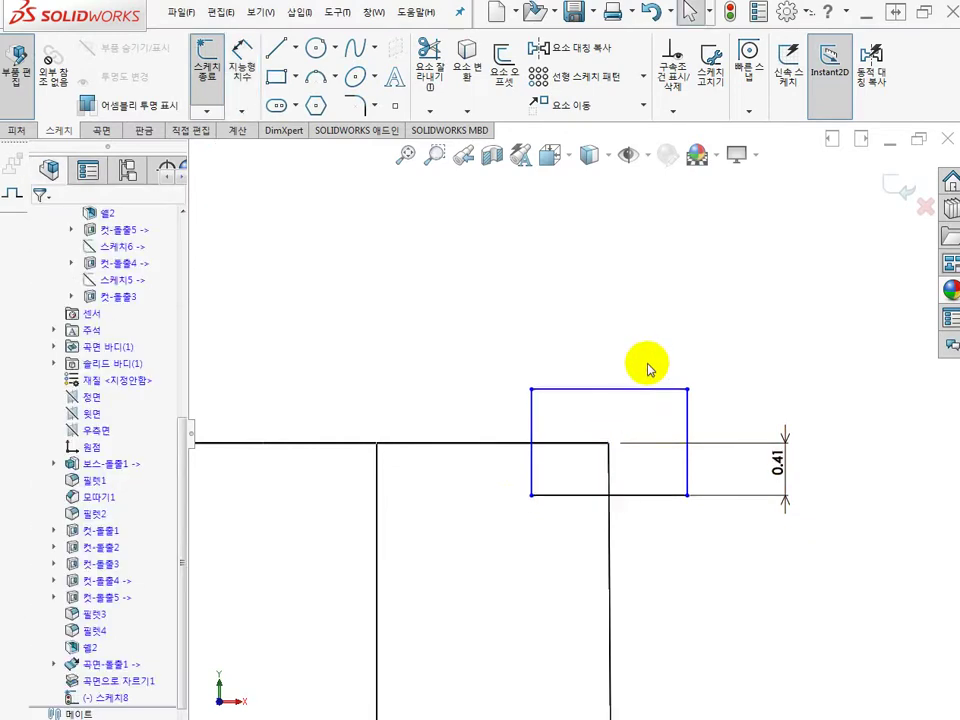
Step: Return to shaded-with-edges display and dimension the rectangle's inner side 1 mm from the case's outermost end face
{"action": "left_click", "coordinate": [605, 166]}
{"action": "left_click", "coordinate": [592, 202]}
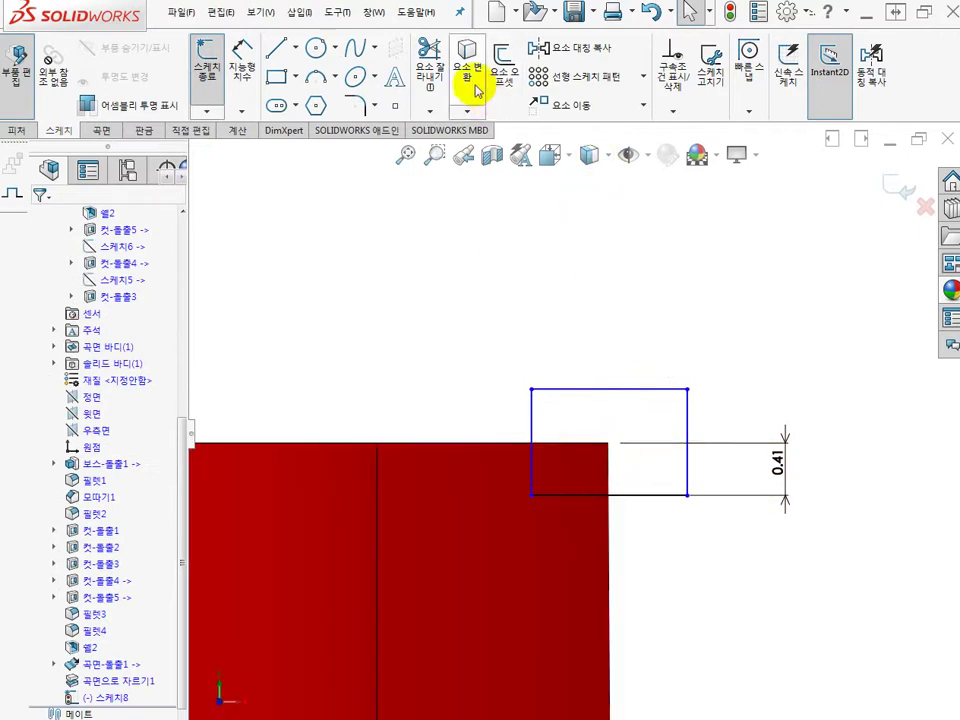
{"action": "left_click", "coordinate": [242, 50]}
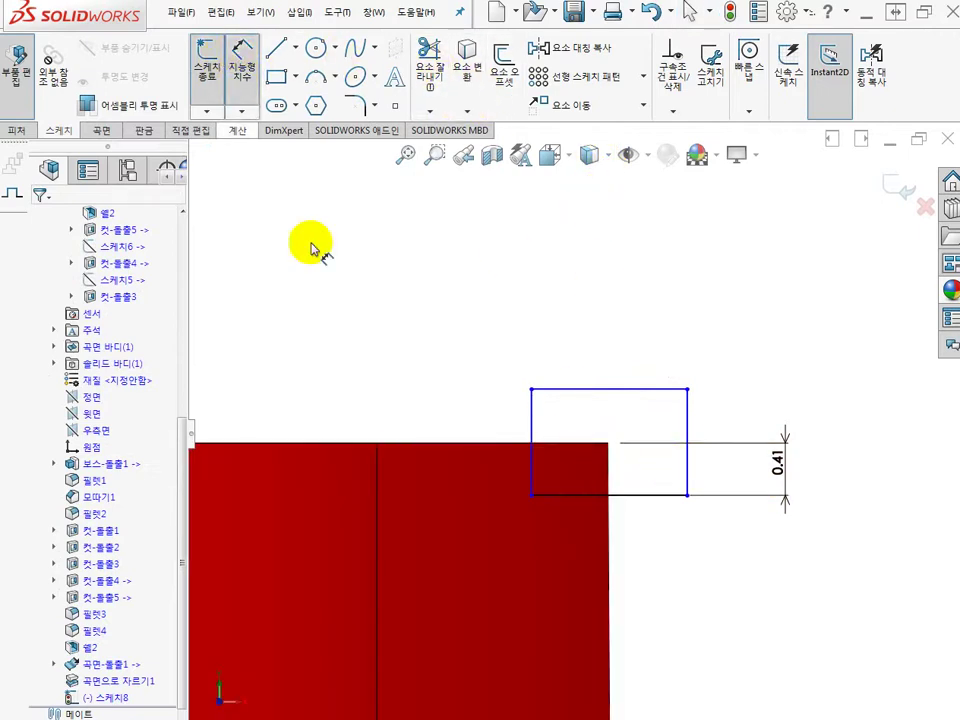
{"action": "left_click", "coordinate": [531, 476]}
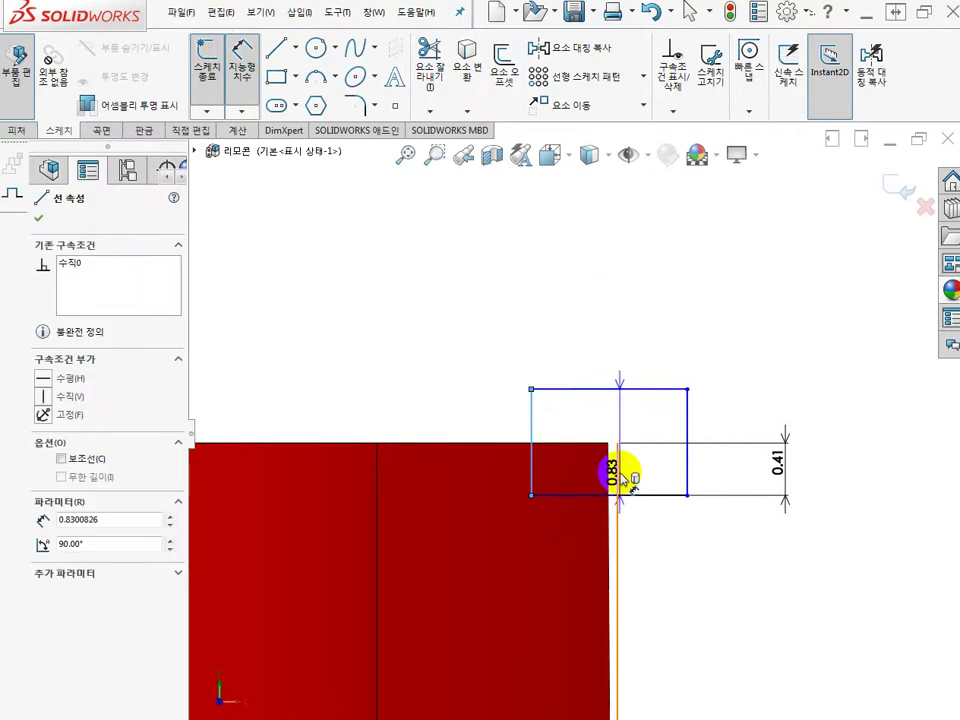
{"action": "left_click", "coordinate": [620, 543]}
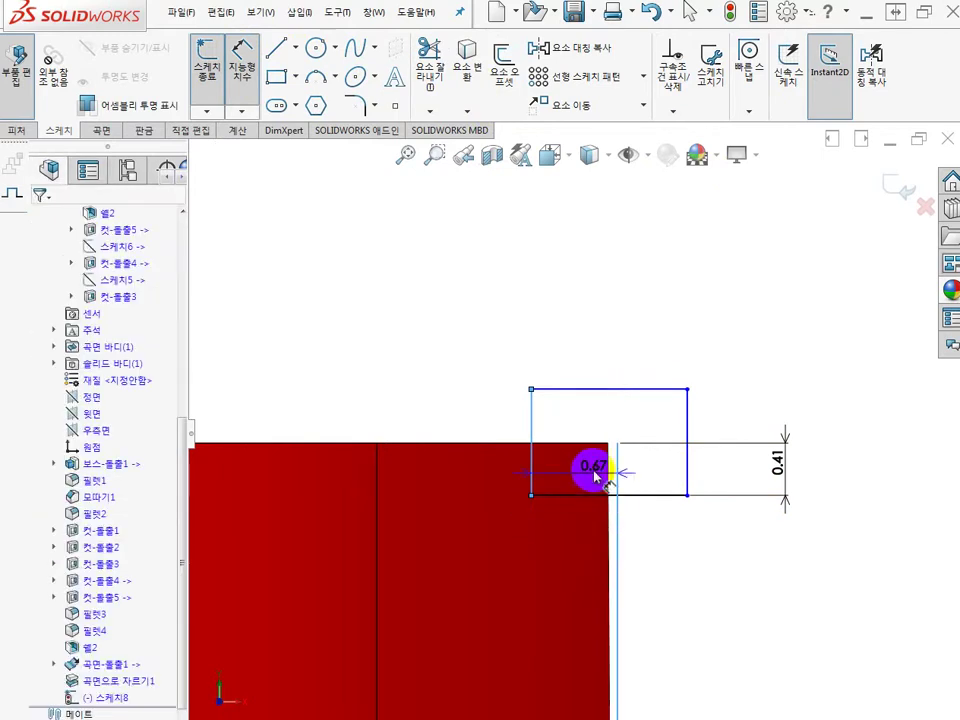
{"action": "left_click", "coordinate": [575, 425]}
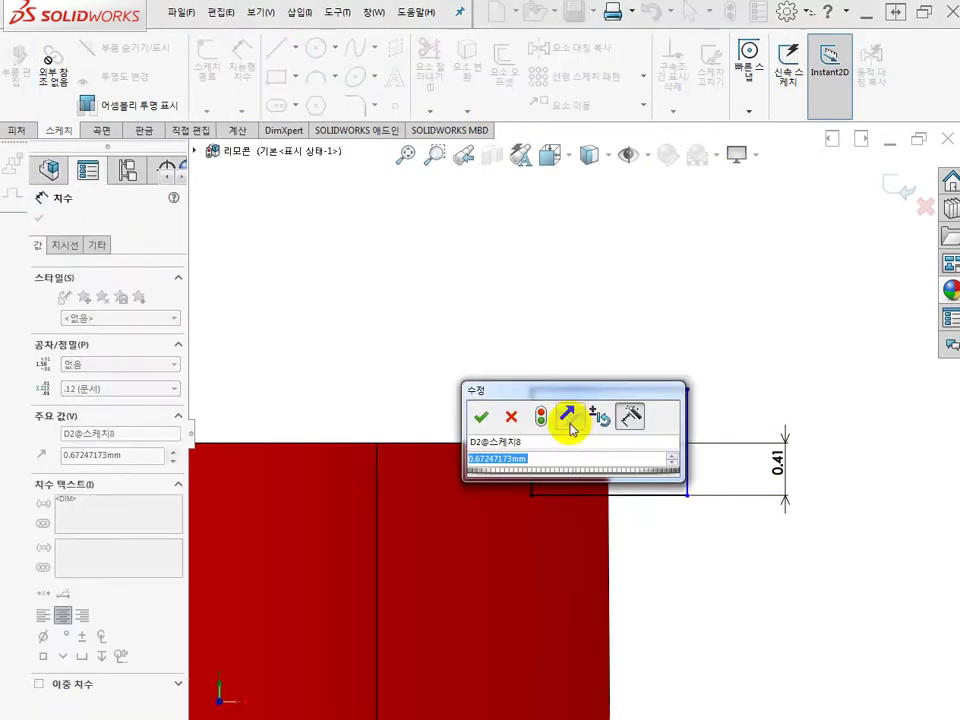
{"action": "type", "text": "1"}
{"action": "key", "text": "Return"}
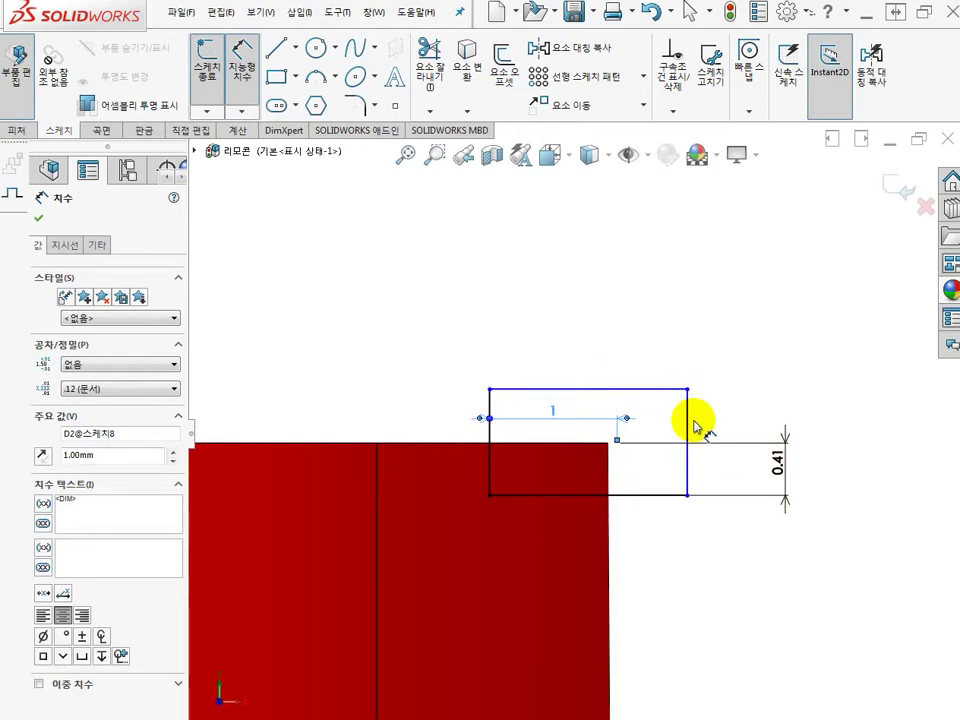
Step: Dimension the rectangle's upper side to set its width to 1.2 mm
{"action": "left_click", "coordinate": [620, 393]}
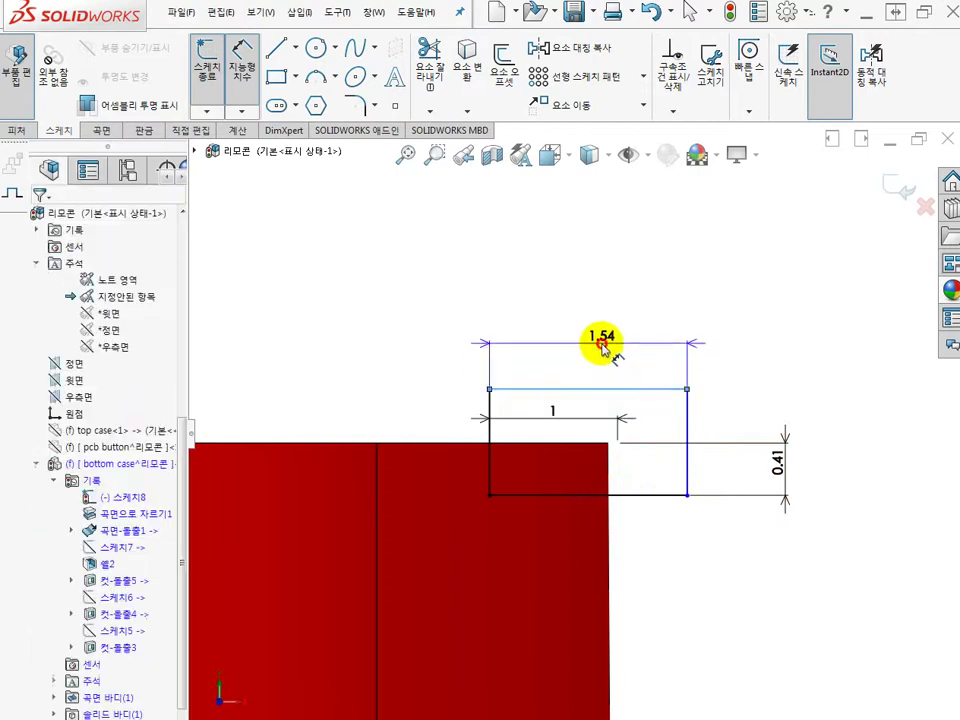
{"action": "left_click", "coordinate": [600, 347]}
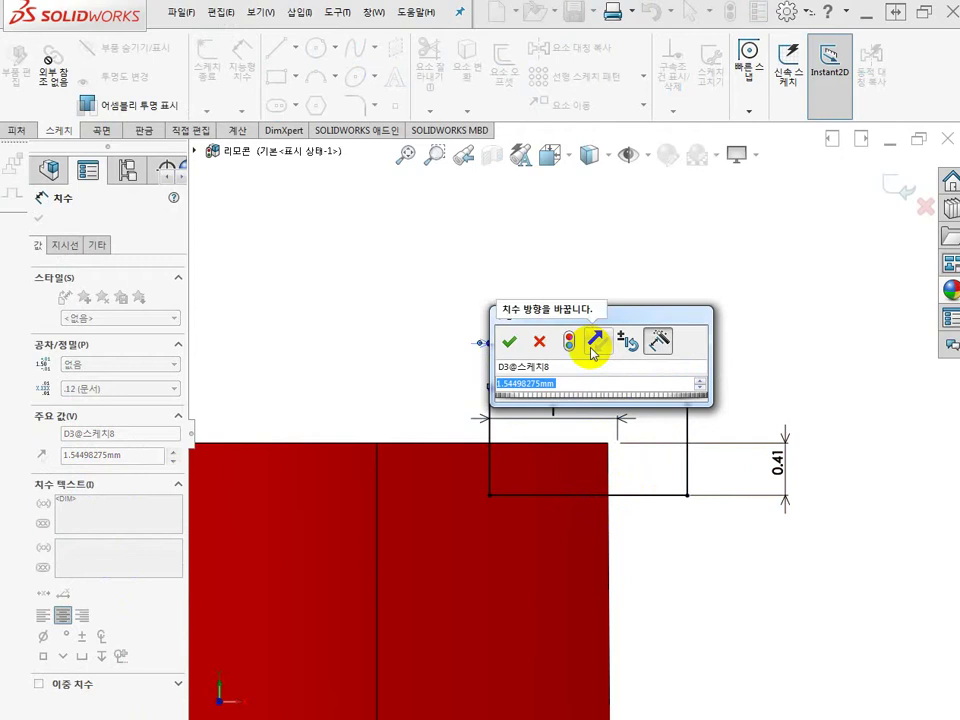
{"action": "type", "text": "`1.2"}
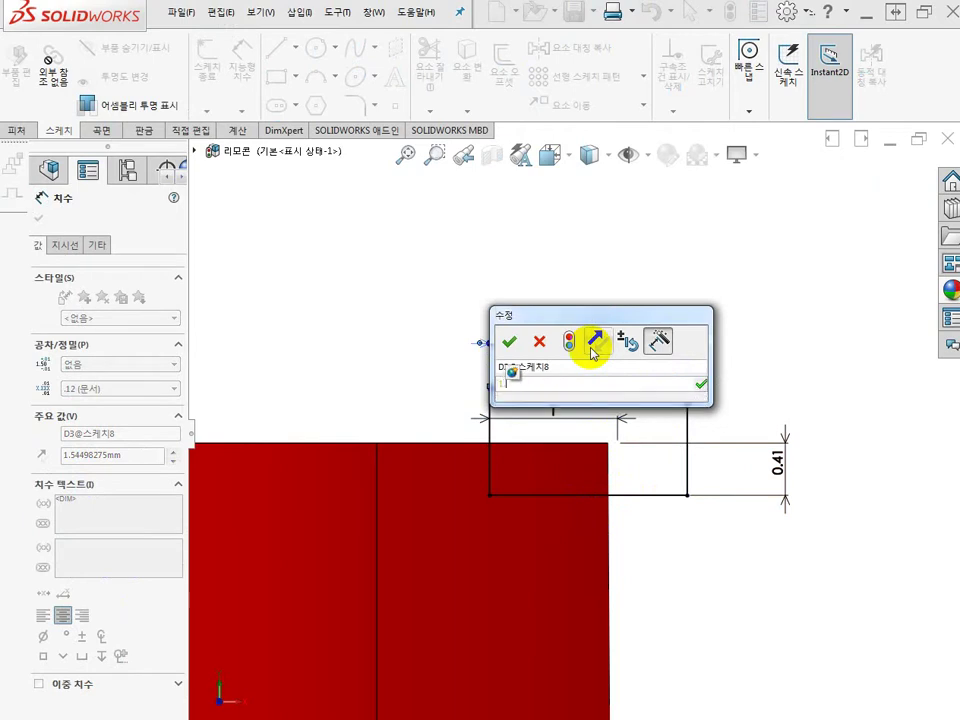
{"action": "key", "text": "Return"}
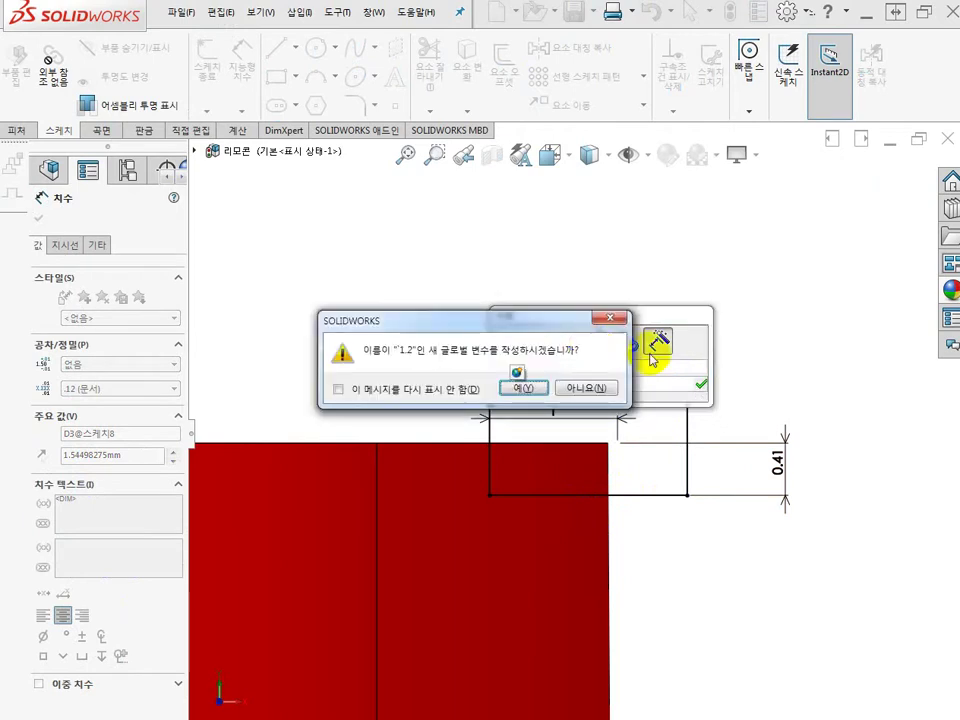
{"action": "left_click", "coordinate": [604, 394]}
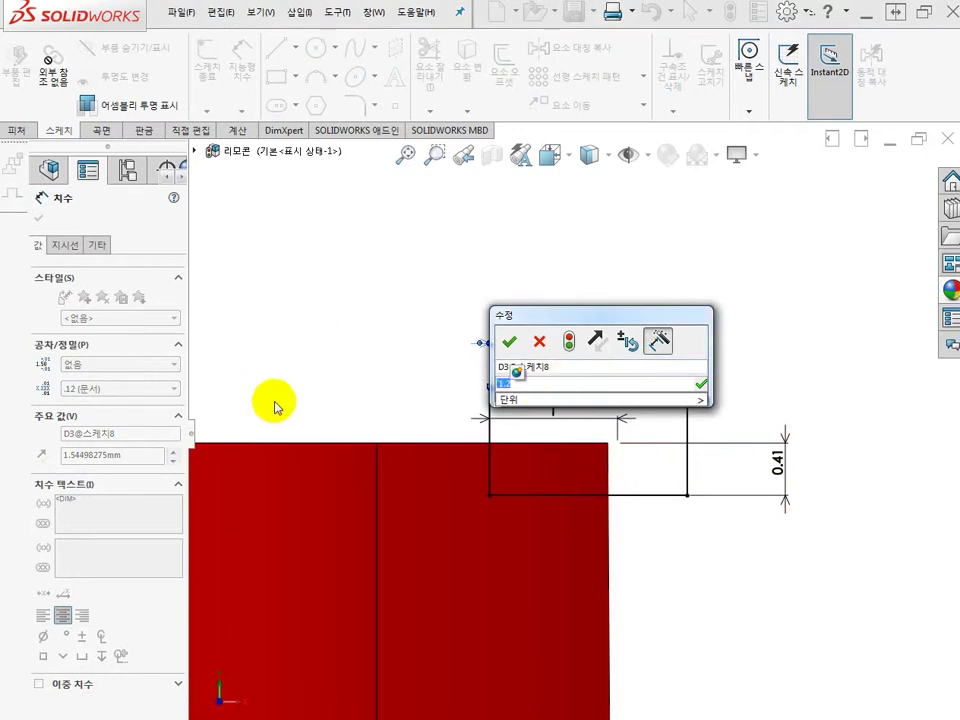
{"action": "type", "text": "1.2"}
{"action": "key", "text": "Return"}
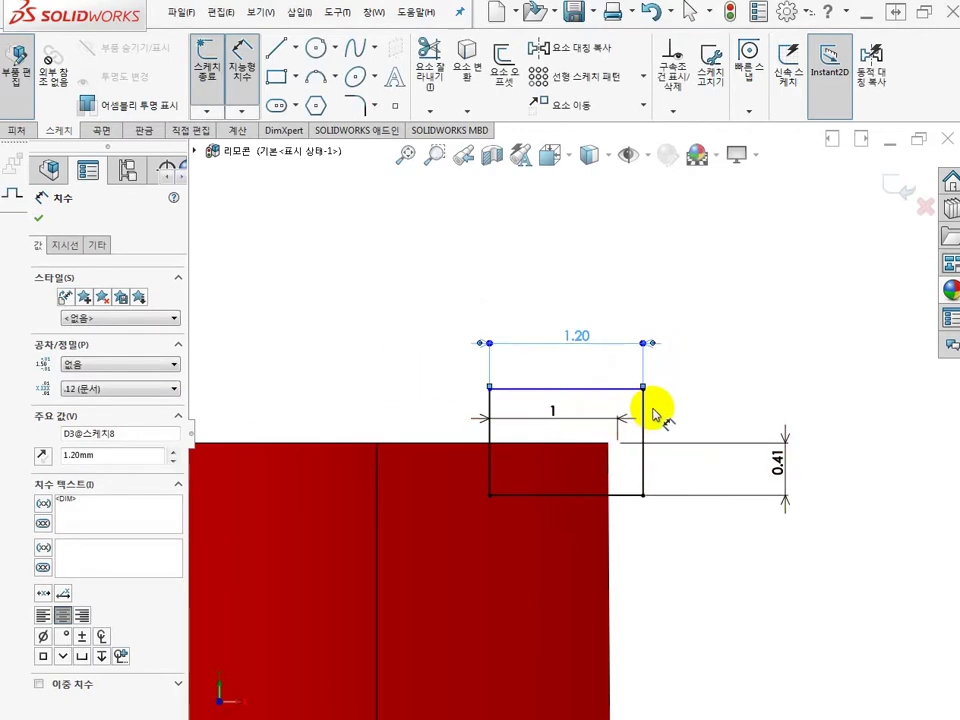
Step: Set the rectangle's depth below the rim edge to 0.5 mm and dimension its height as 1 mm
{"action": "double_click", "coordinate": [782, 462]}
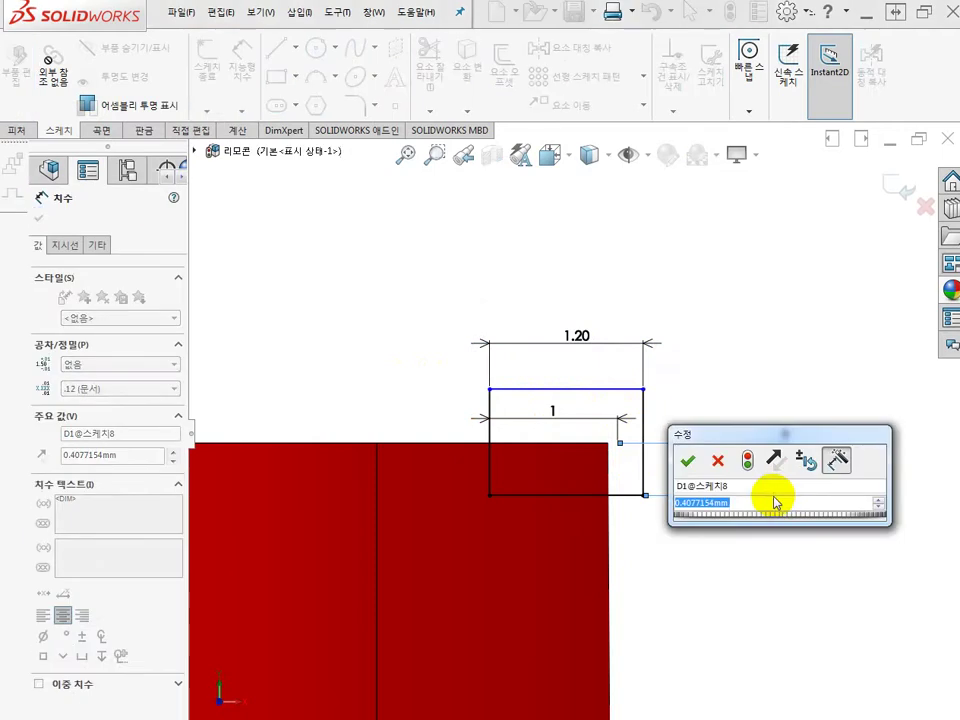
{"action": "type", "text": "0.5"}
{"action": "key", "text": "Return"}
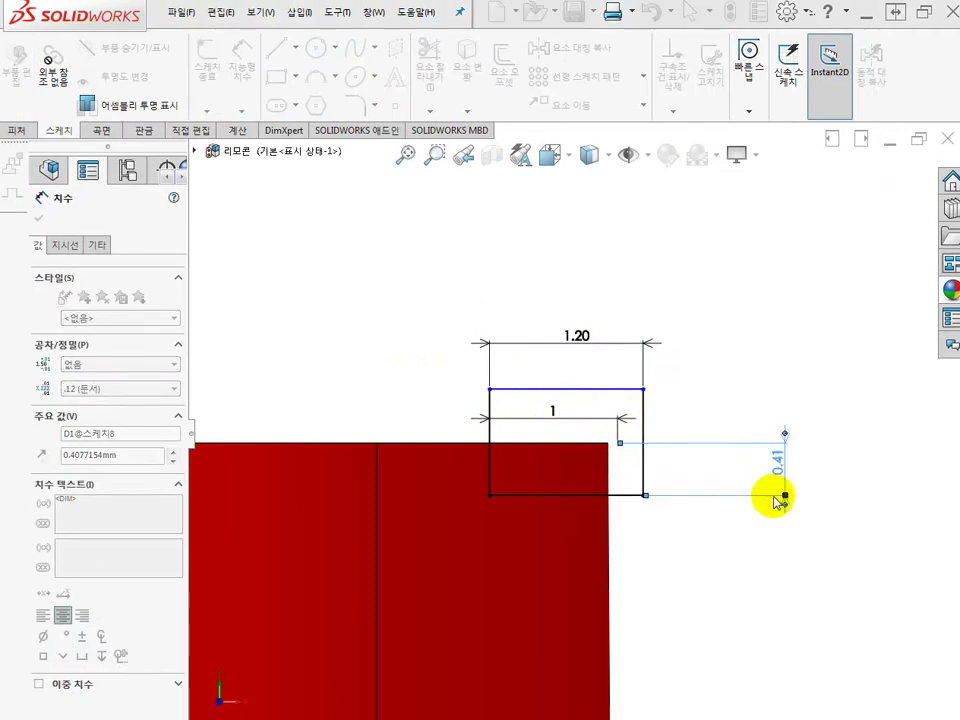
{"action": "left_click", "coordinate": [643, 435]}
{"action": "left_click", "coordinate": [846, 429]}
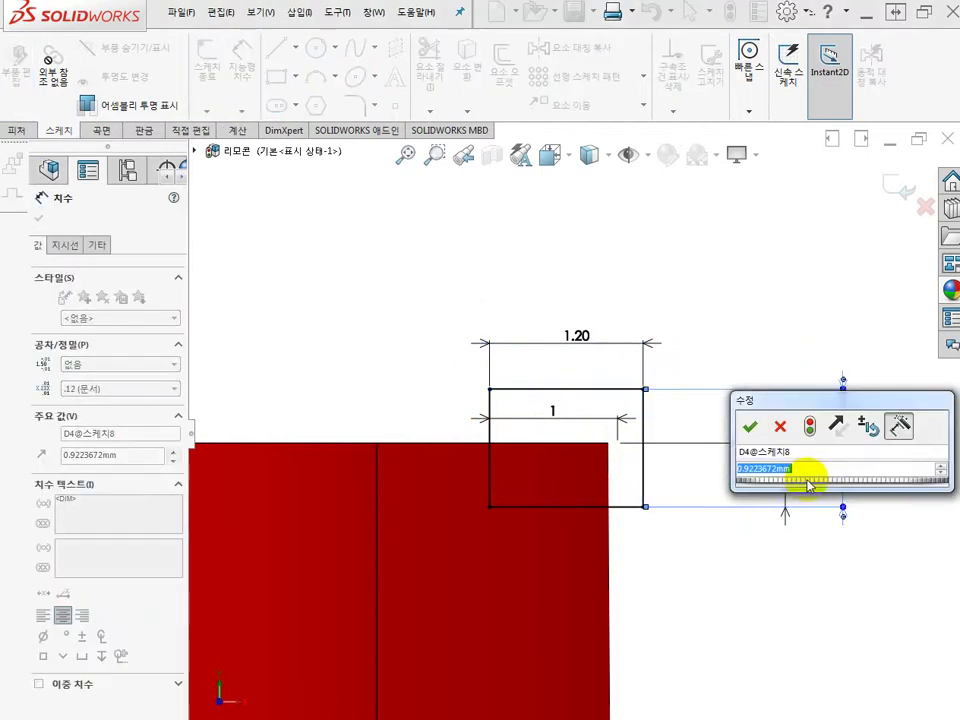
{"action": "type", "text": "1"}
{"action": "key", "text": "Return"}
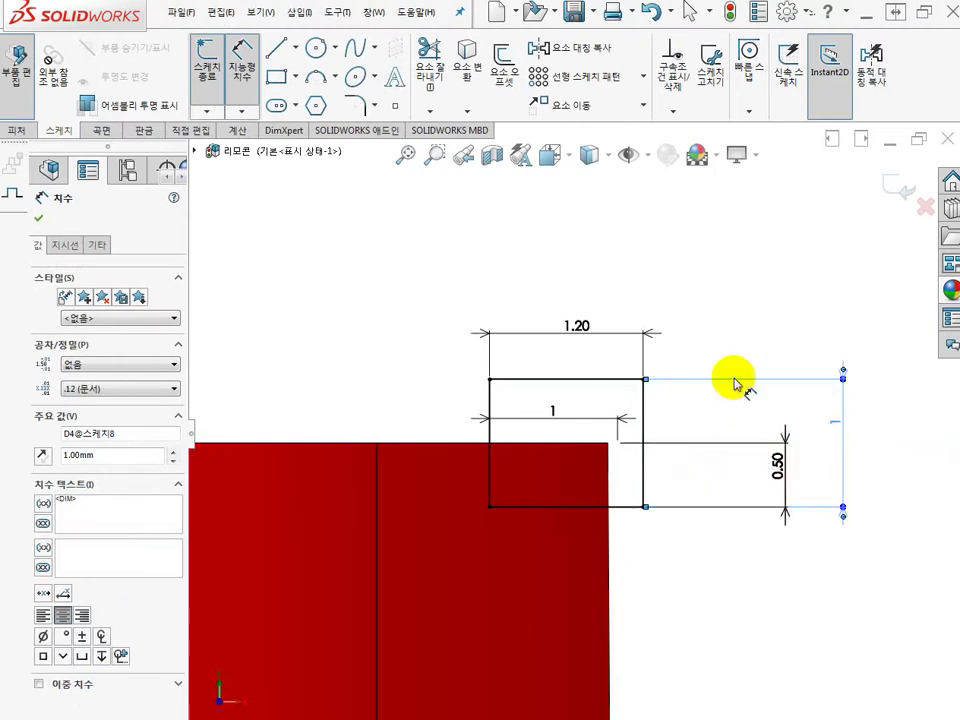
{"action": "left_click", "coordinate": [697, 285]}
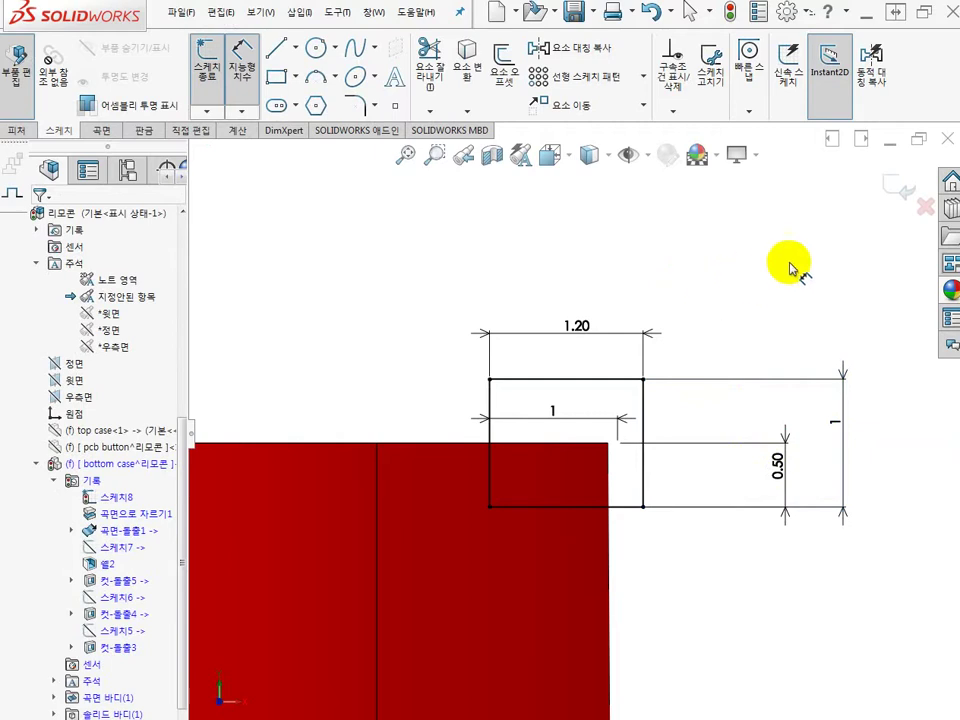
Step: Finish the rectangular profile sketch and check its placement across the rim at the case's end
{"action": "left_click", "coordinate": [882, 188]}
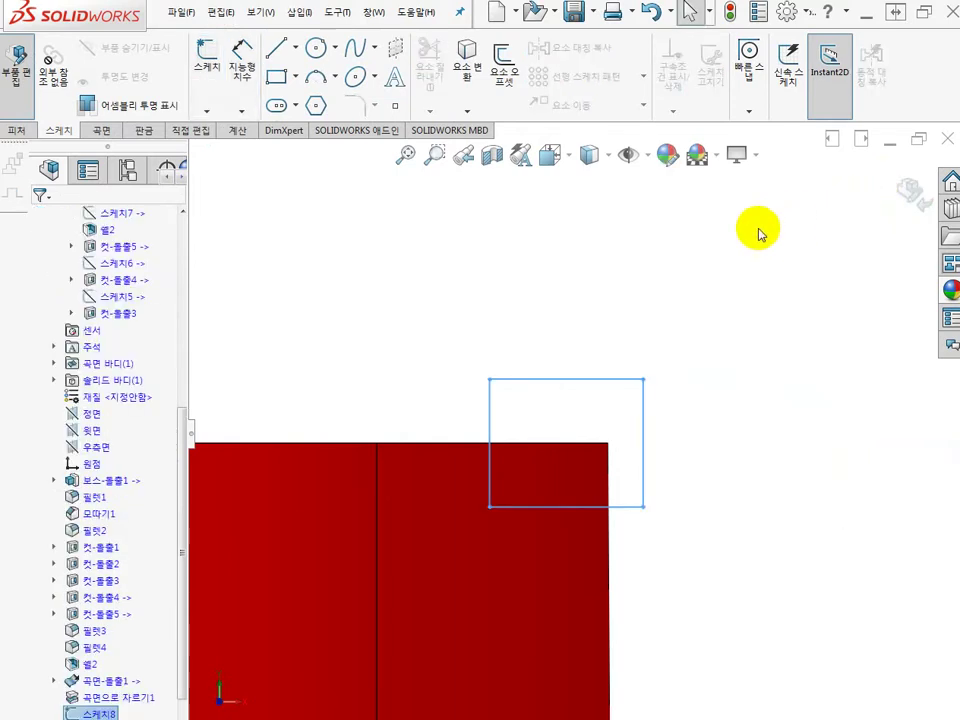
{"action": "mouse_move", "coordinate": [754, 229]}
{"action": "middle_mouse_down"}
{"action": "mouse_move", "coordinate": [743, 360]}
{"action": "mouse_move", "coordinate": [727, 410]}
{"action": "middle_mouse_up"}
{"action": "scroll", "coordinate": [727, 410], "scroll_direction": "up", "scroll_amount": 6}
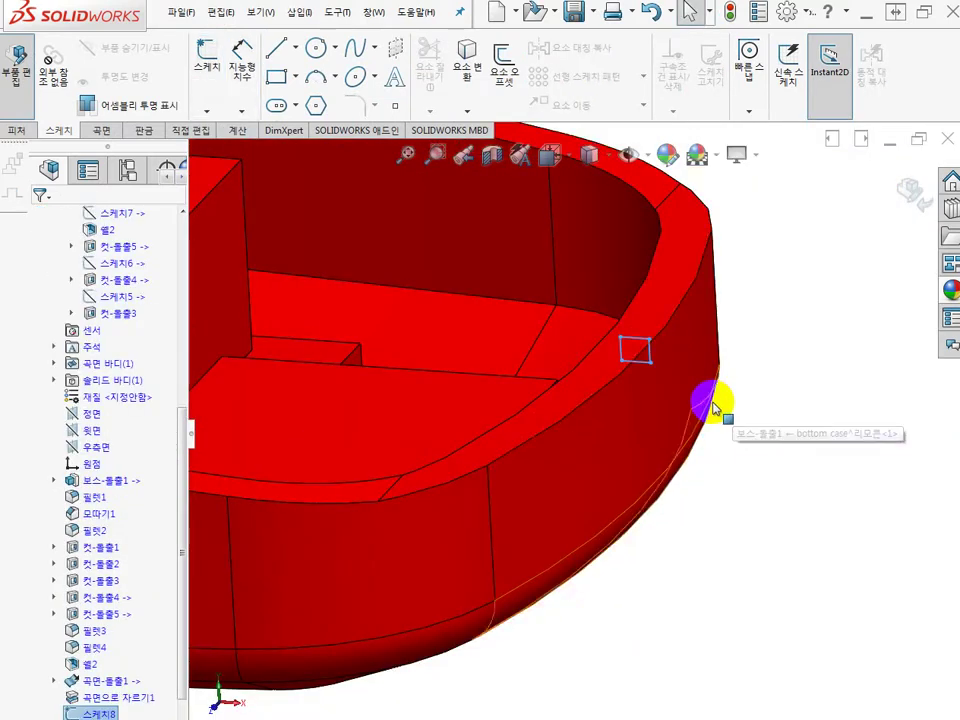
{"action": "middle_click_drag", "start_coordinate": [761, 429], "coordinate": [793, 369]}
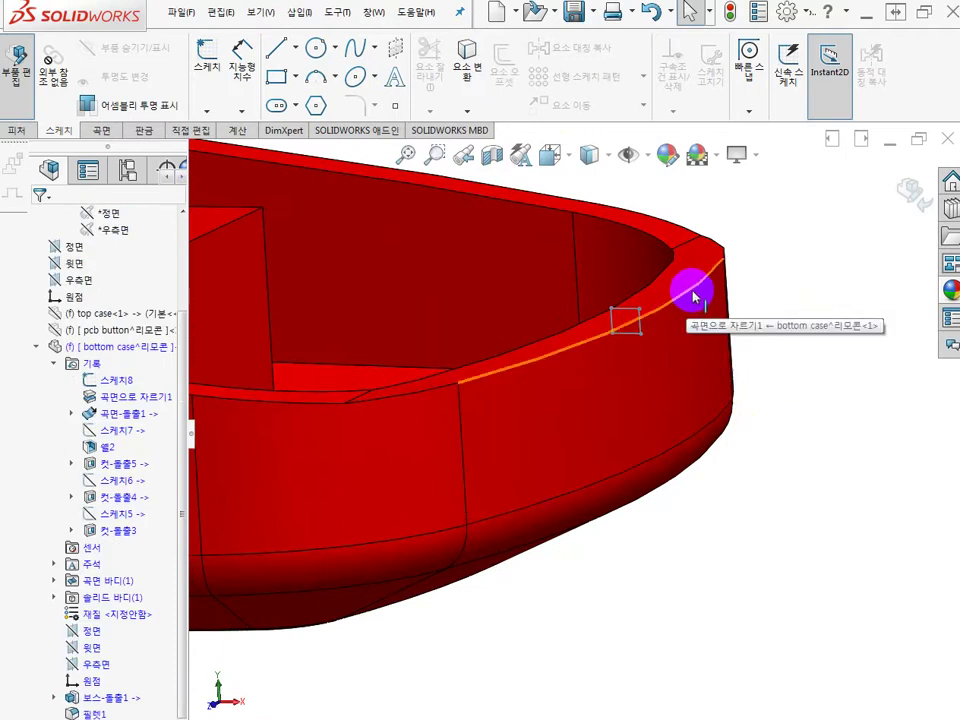
{"action": "middle_click_drag", "start_coordinate": [730, 250], "coordinate": [759, 433]}
{"action": "middle_click_drag", "start_coordinate": [591, 471], "coordinate": [508, 458]}
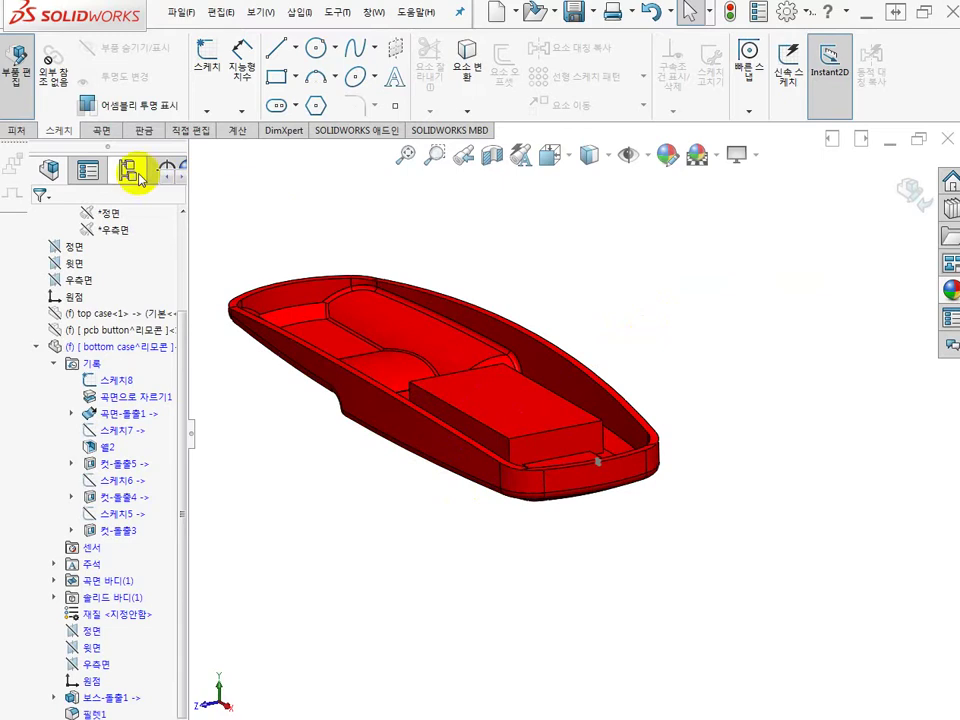
Step: Start a composite curve with the outer rim edge at the case's end where the rectangular profile sits
{"action": "left_click", "coordinate": [16, 130]}
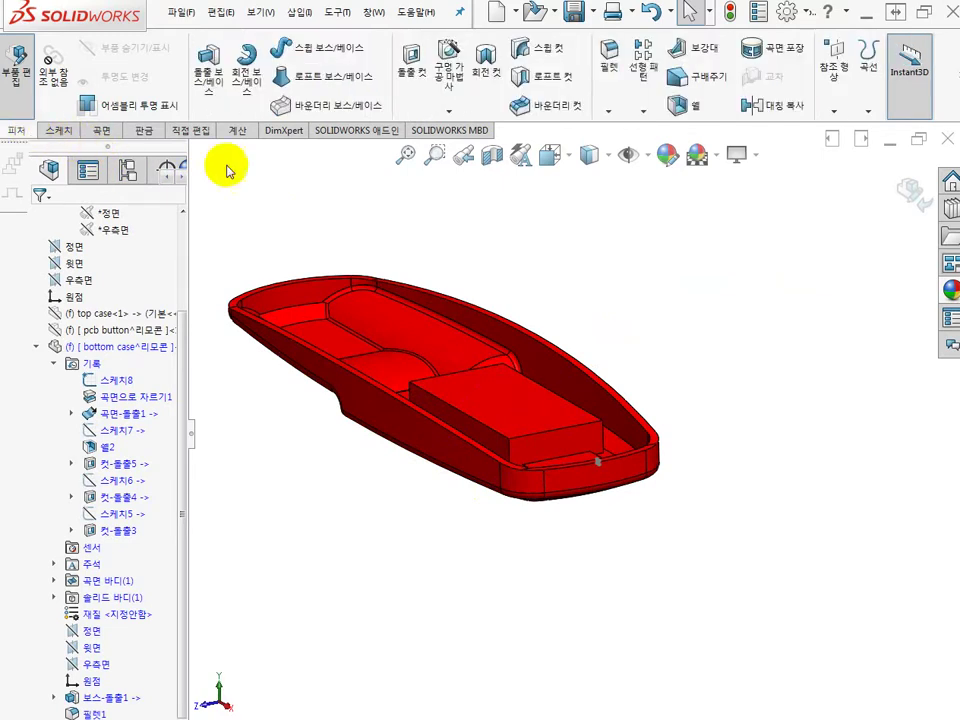
{"action": "left_click", "coordinate": [869, 83]}
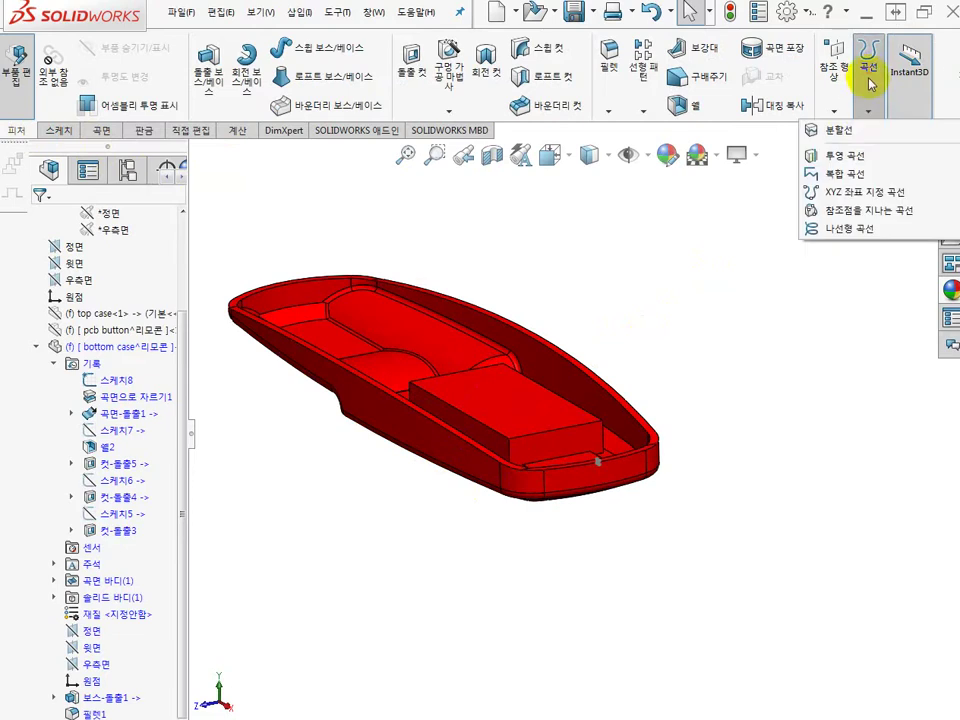
{"action": "left_click", "coordinate": [843, 175]}
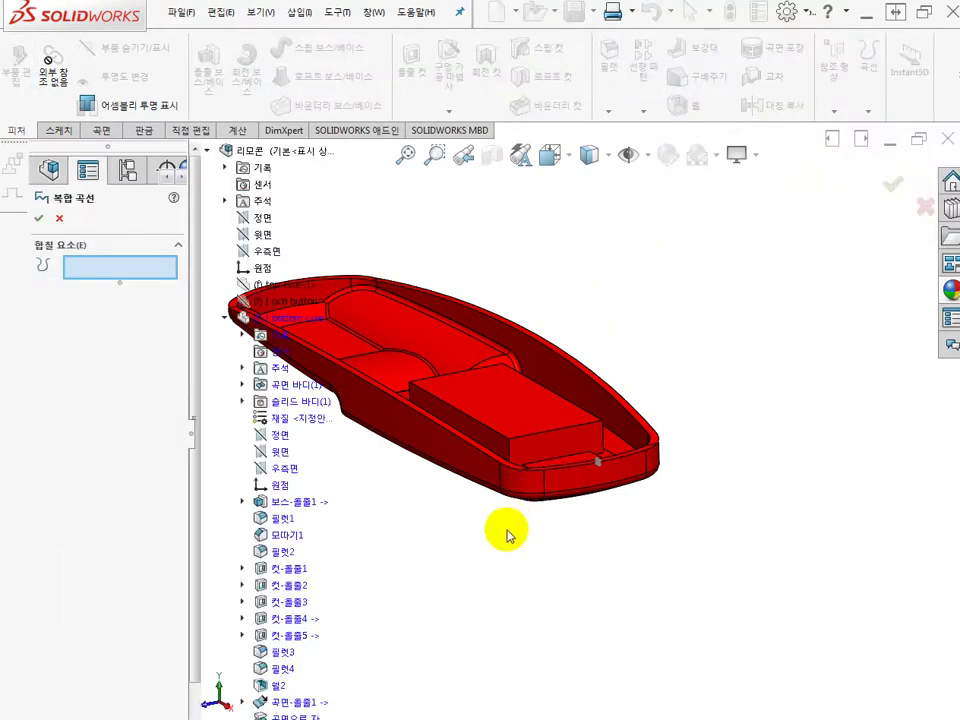
{"action": "scroll", "coordinate": [510, 525], "scroll_direction": "down", "scroll_amount": 3}
{"action": "scroll", "coordinate": [681, 422], "scroll_direction": "up", "scroll_amount": 3}
{"action": "scroll", "coordinate": [570, 440], "scroll_direction": "down", "scroll_amount": 1}
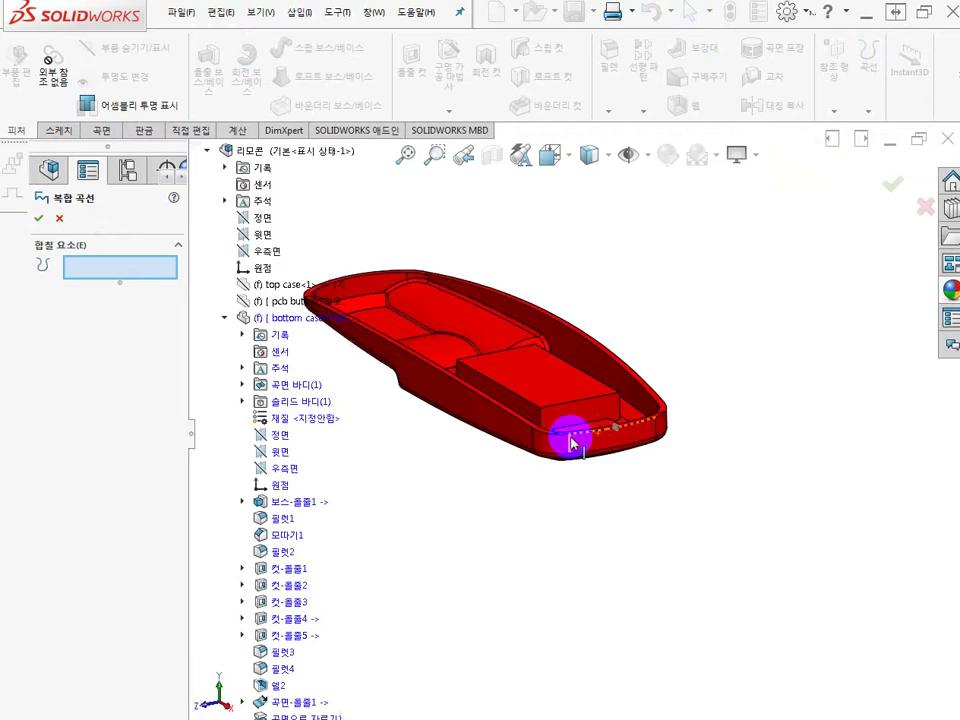
{"action": "scroll", "coordinate": [572, 441], "scroll_direction": "down", "scroll_amount": 2}
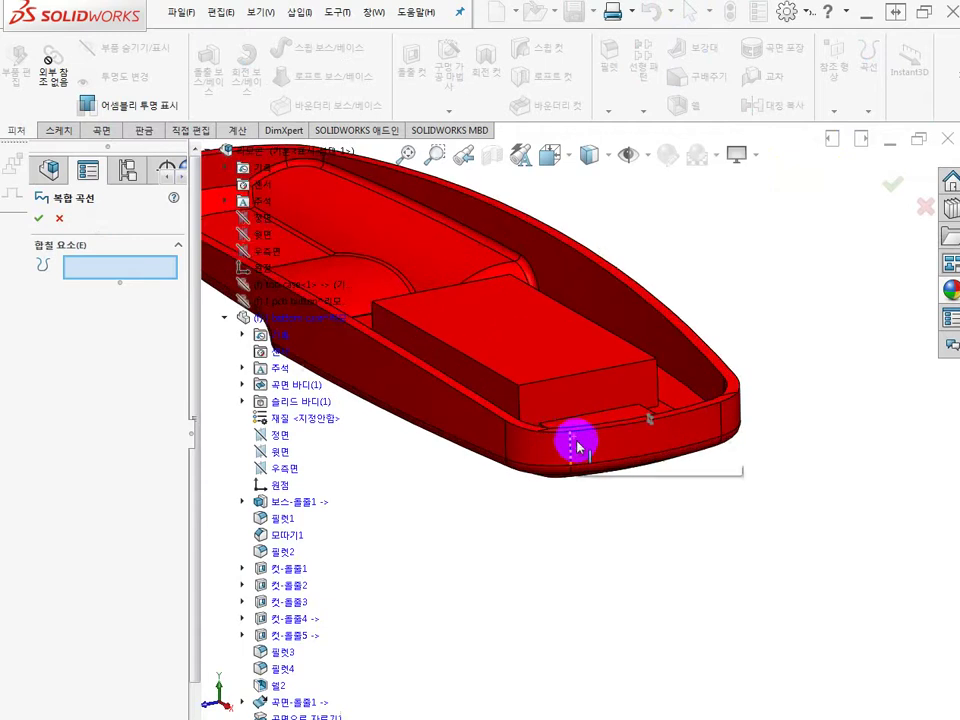
{"action": "left_click", "coordinate": [669, 421]}
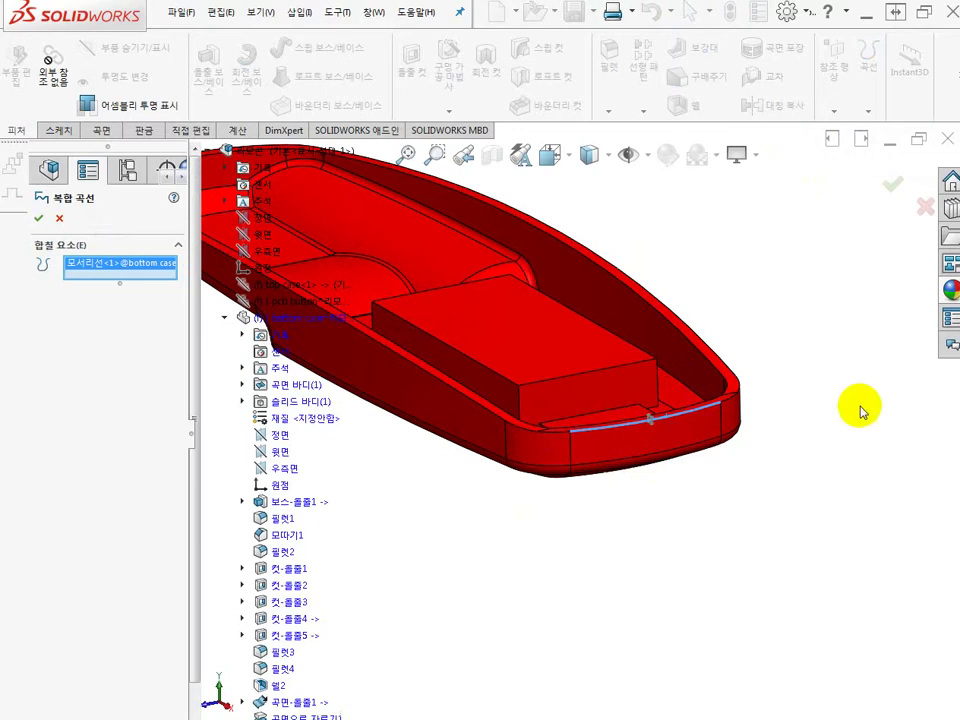
Step: Add the two adjoining corner edges and the first long side edge of the outer rim to the composite curve
{"action": "middle_click_drag", "start_coordinate": [810, 402], "coordinate": [766, 480]}
{"action": "scroll", "coordinate": [658, 601], "scroll_direction": "down", "scroll_amount": 4}
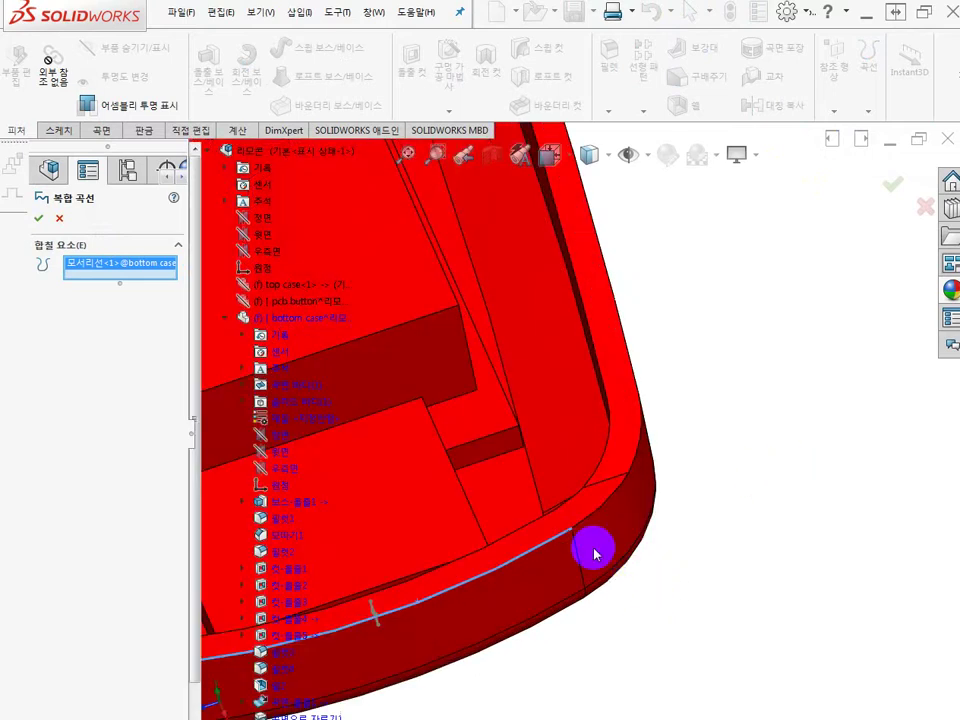
{"action": "left_click", "coordinate": [634, 474]}
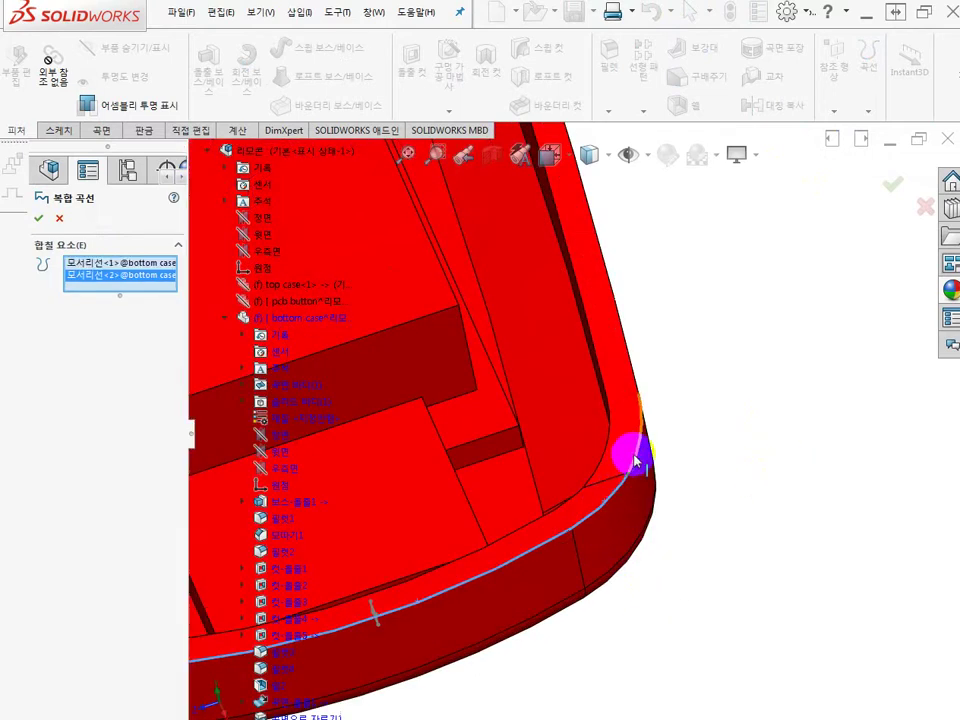
{"action": "left_click", "coordinate": [645, 445]}
{"action": "middle_click_drag", "start_coordinate": [645, 445], "coordinate": [536, 335]}
{"action": "left_click", "coordinate": [489, 343]}
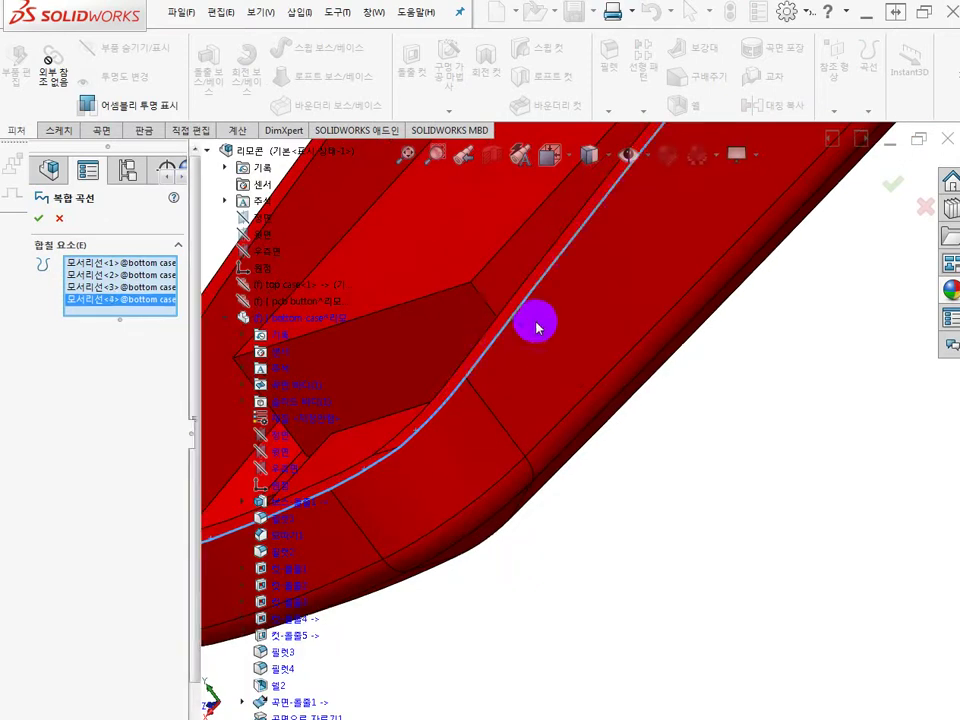
Step: Continue the composite curve with the two edges of the first far corner and the far end's outer rim edge
{"action": "scroll", "coordinate": [617, 333], "scroll_direction": "down", "scroll_amount": 5}
{"action": "scroll", "coordinate": [617, 333], "scroll_direction": "up", "scroll_amount": 6}
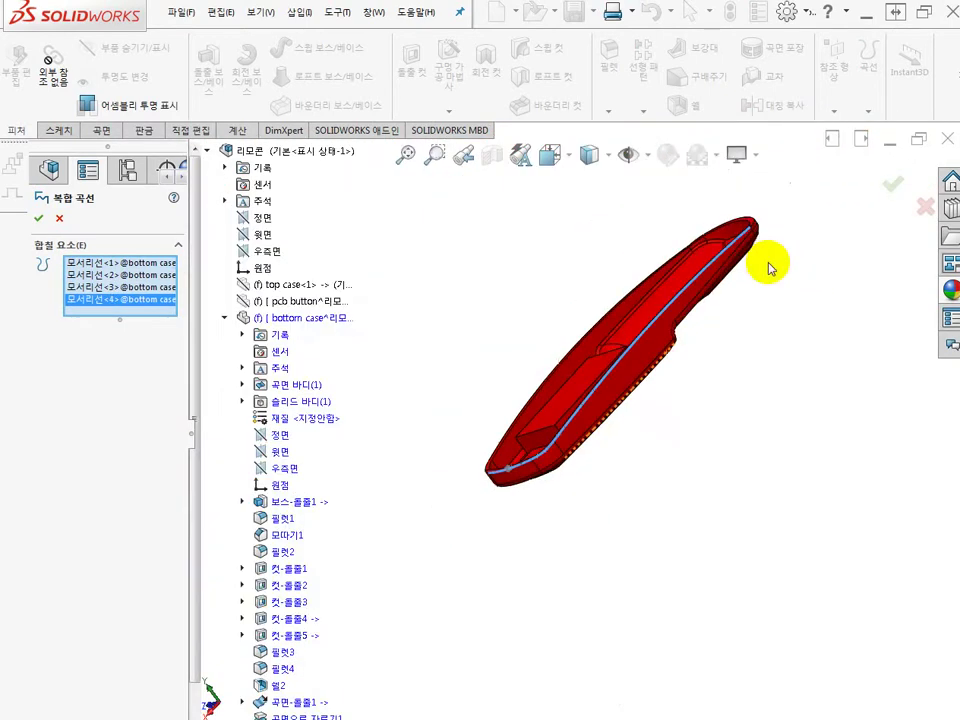
{"action": "middle_click_drag", "start_coordinate": [797, 237], "coordinate": [754, 347]}
{"action": "scroll", "coordinate": [750, 274], "scroll_direction": "down", "scroll_amount": 5}
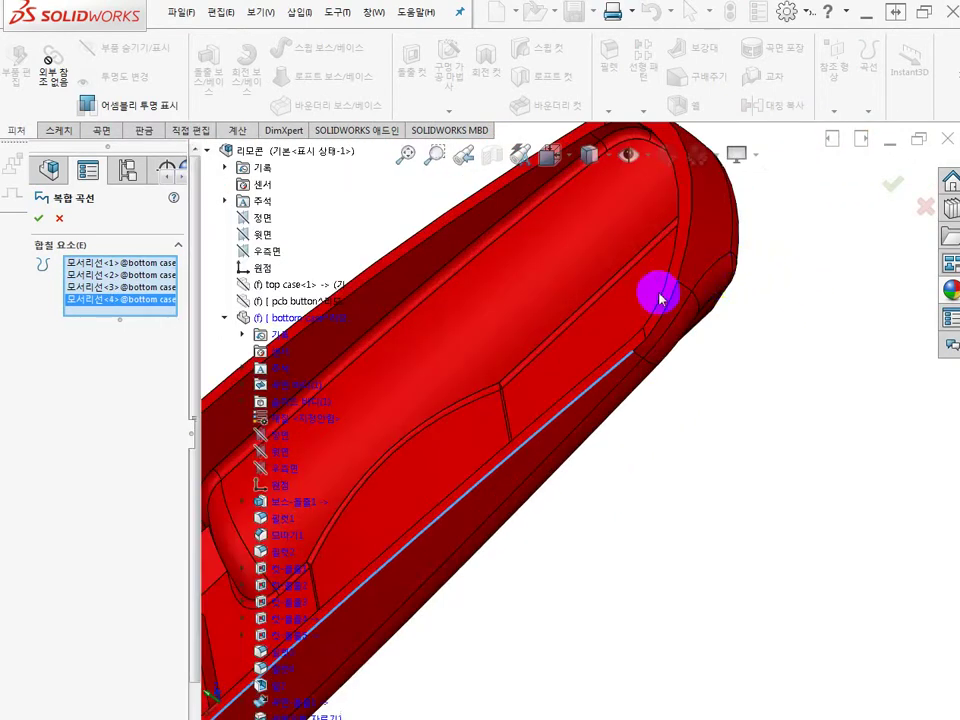
{"action": "scroll", "coordinate": [612, 394], "scroll_direction": "down", "scroll_amount": 2}
{"action": "left_click", "coordinate": [600, 407]}
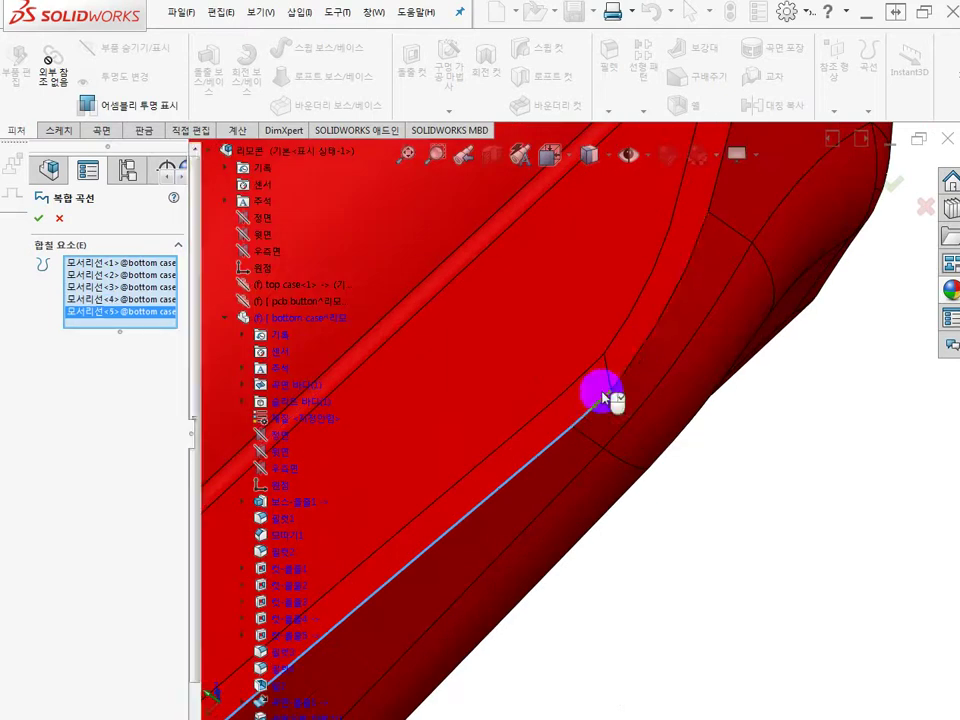
{"action": "left_click", "coordinate": [641, 358]}
{"action": "scroll", "coordinate": [685, 340], "scroll_direction": "up", "scroll_amount": 3}
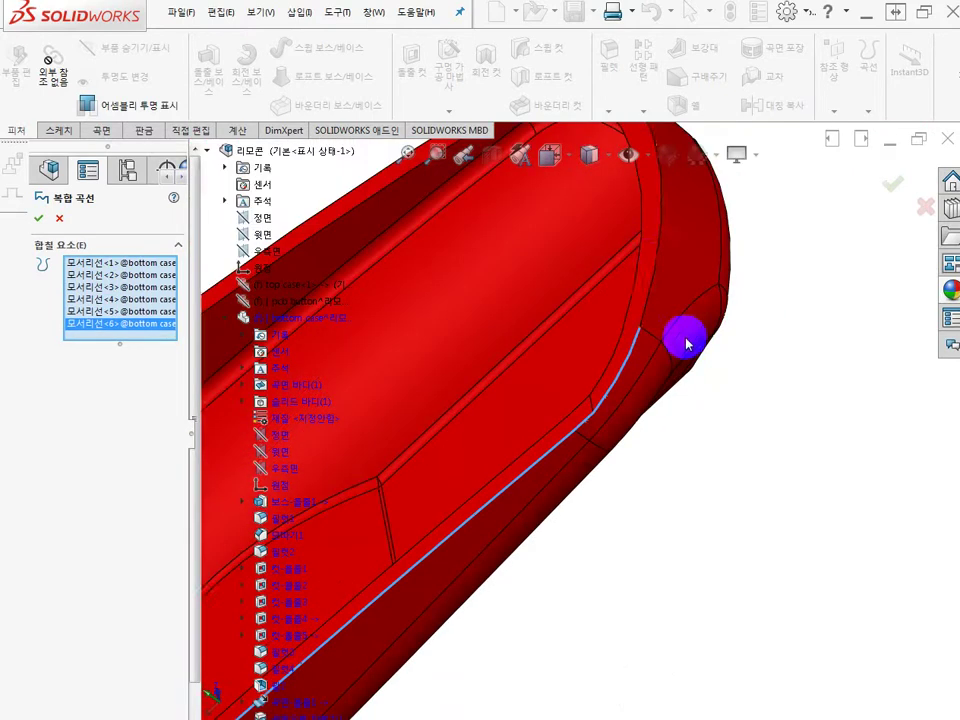
{"action": "left_click", "coordinate": [645, 283]}
{"action": "scroll", "coordinate": [636, 332], "scroll_direction": "down", "scroll_amount": 2}
{"action": "scroll", "coordinate": [640, 354], "scroll_direction": "up", "scroll_amount": 4}
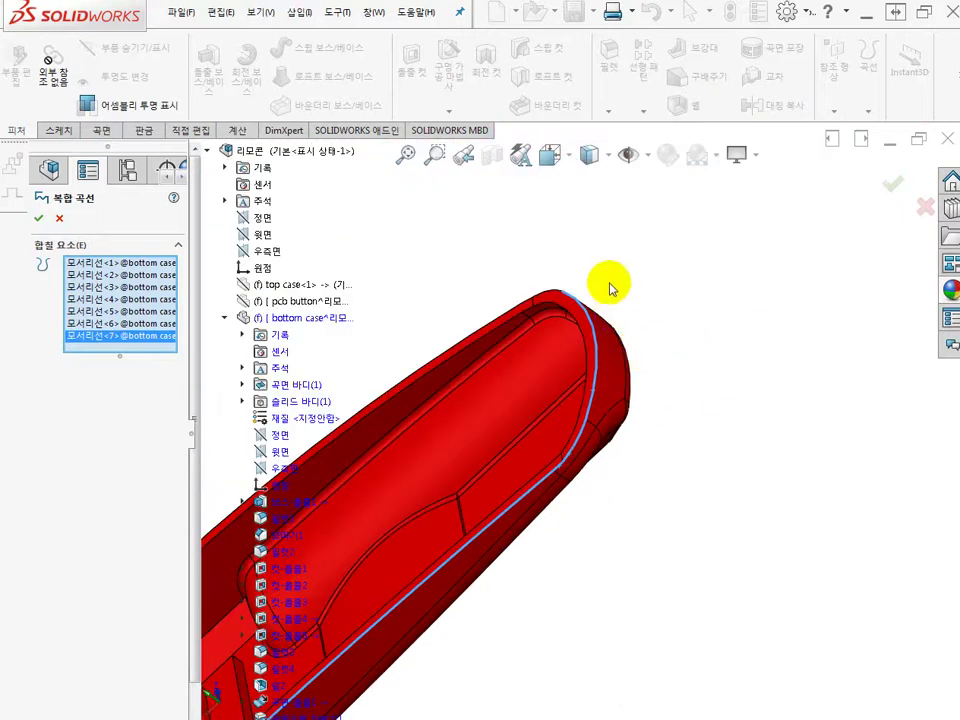
Step: Add the second far corner's two edges and the second long side edge of the outer rim to the composite curve
{"action": "middle_click_drag", "start_coordinate": [611, 288], "coordinate": [704, 455]}
{"action": "scroll", "coordinate": [526, 286], "scroll_direction": "down", "scroll_amount": 4}
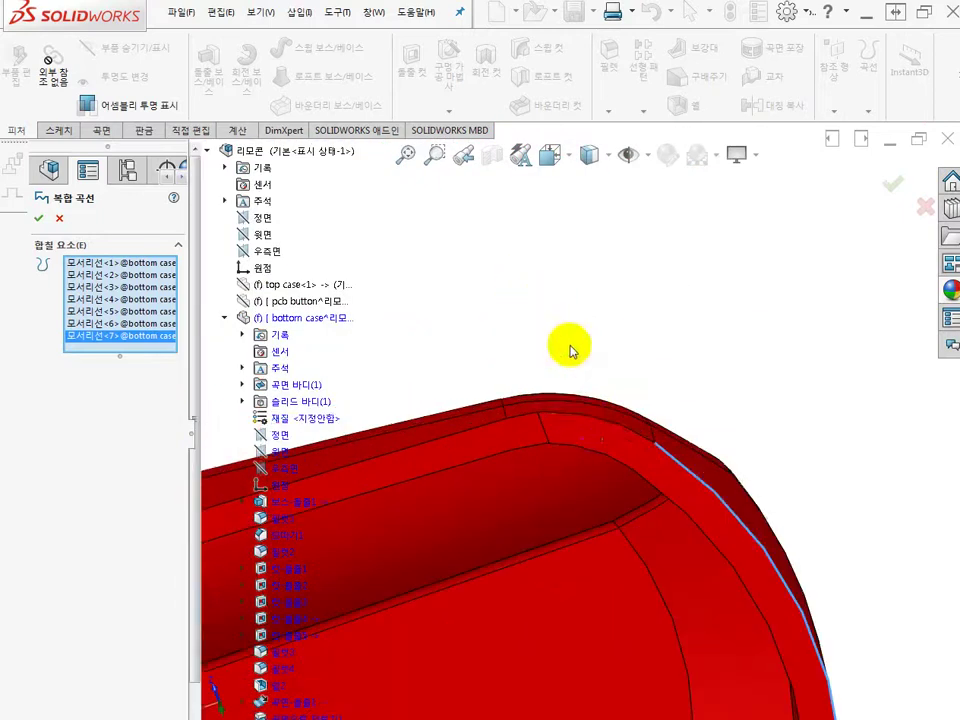
{"action": "left_click", "coordinate": [590, 423]}
{"action": "scroll", "coordinate": [529, 424], "scroll_direction": "down", "scroll_amount": 3}
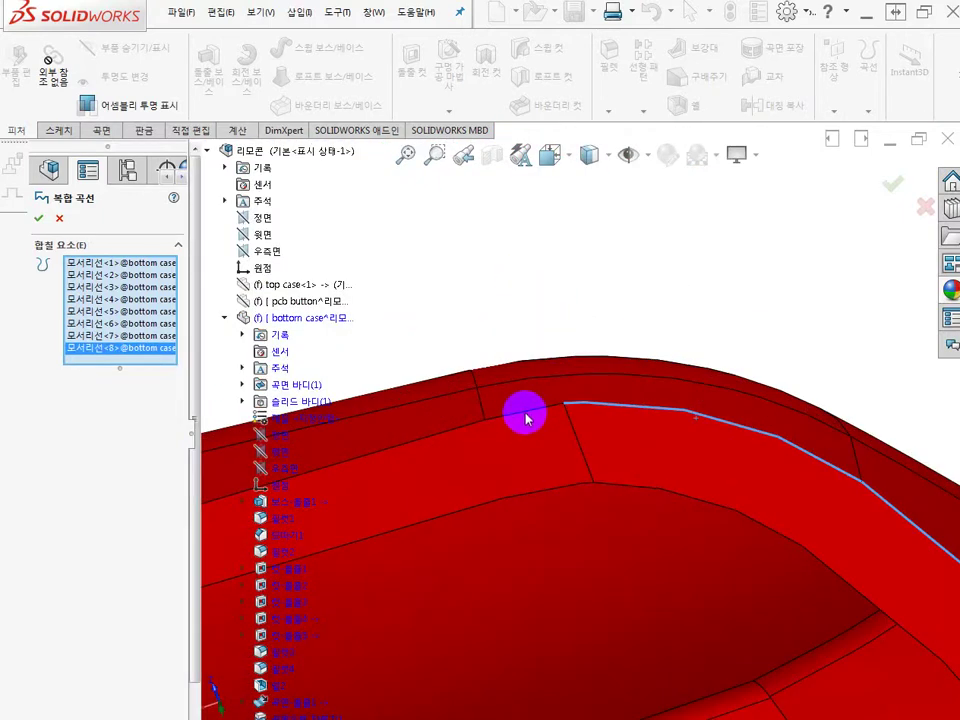
{"action": "left_click", "coordinate": [525, 412]}
{"action": "scroll", "coordinate": [439, 521], "scroll_direction": "down", "scroll_amount": 3}
{"action": "scroll", "coordinate": [439, 533], "scroll_direction": "up", "scroll_amount": 7}
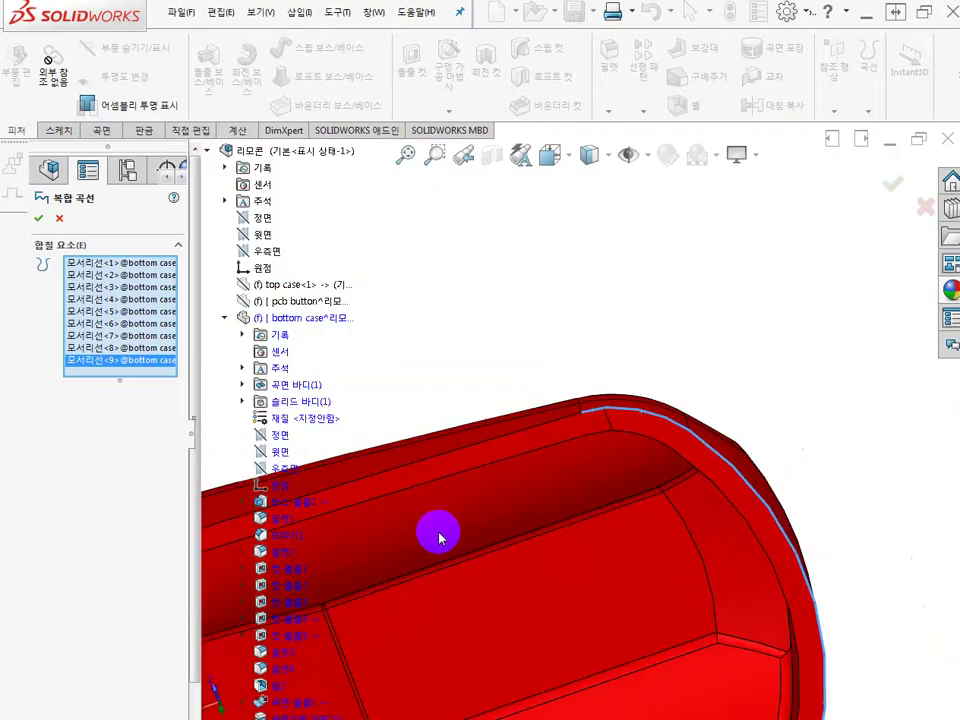
{"action": "scroll", "coordinate": [439, 537], "scroll_direction": "up", "scroll_amount": 2}
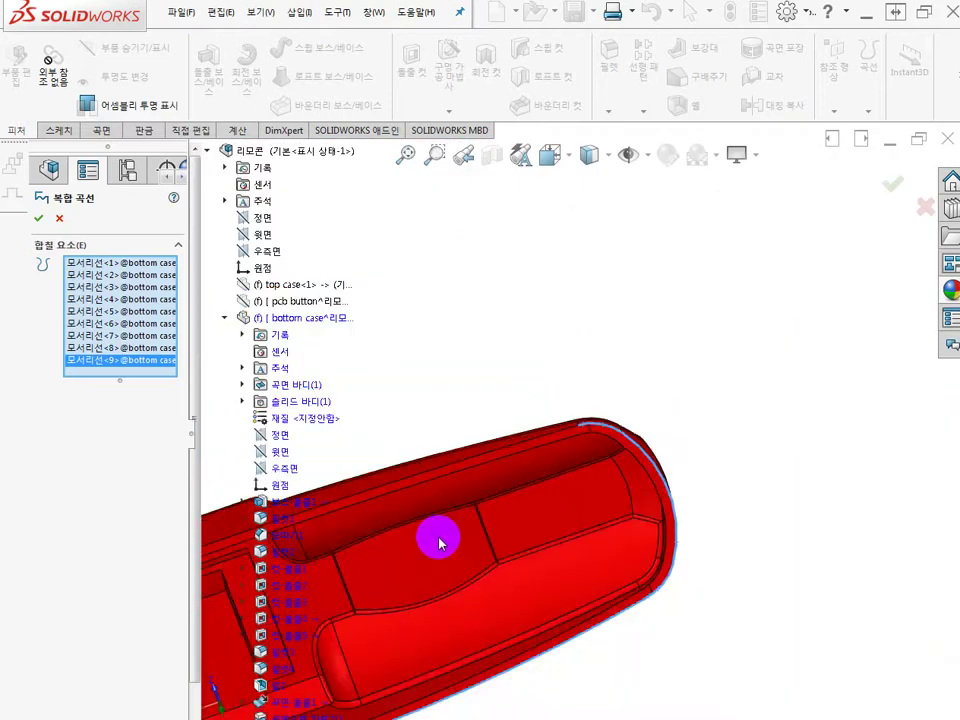
{"action": "left_click", "coordinate": [558, 437]}
{"action": "scroll", "coordinate": [435, 572], "scroll_direction": "down", "scroll_amount": 3}
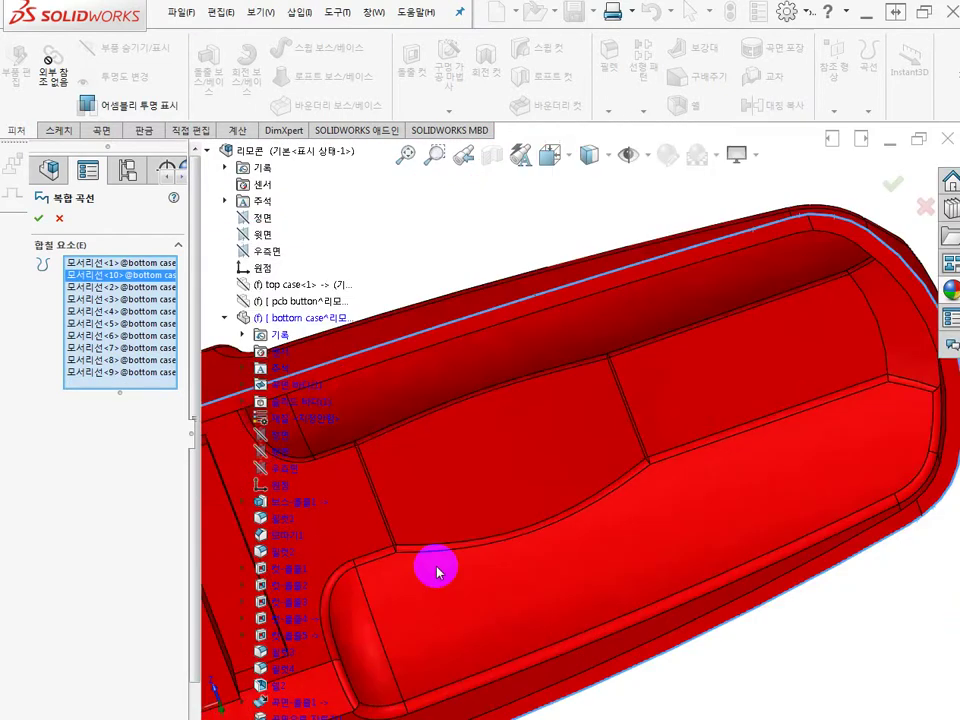
{"action": "scroll", "coordinate": [437, 572], "scroll_direction": "up", "scroll_amount": 5}
{"action": "scroll", "coordinate": [409, 500], "scroll_direction": "down", "scroll_amount": 1}
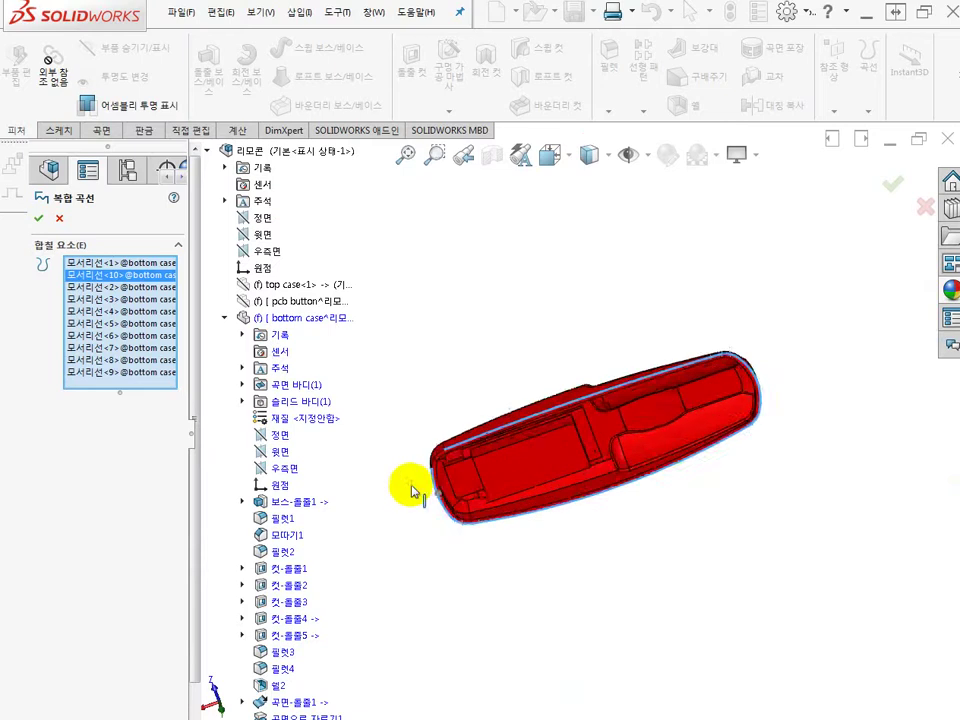
Step: Close the loop with the last corner's two outer rim edges and create the composite curve
{"action": "scroll", "coordinate": [410, 490], "scroll_direction": "down", "scroll_amount": 4}
{"action": "middle_click_drag", "start_coordinate": [454, 504], "coordinate": [553, 401]}
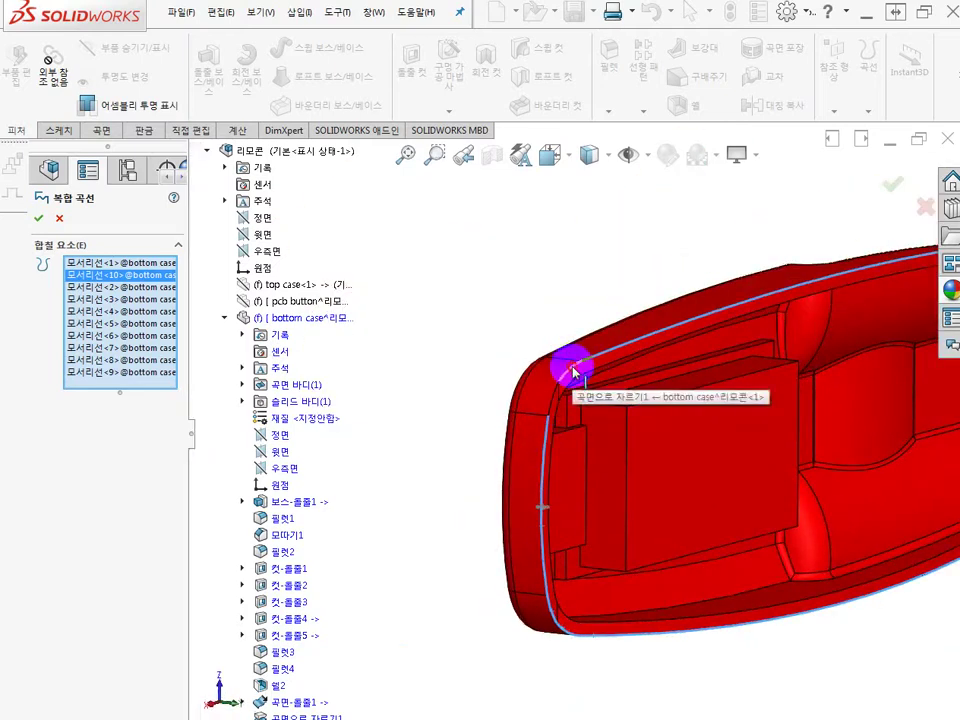
{"action": "left_click", "coordinate": [557, 407]}
{"action": "left_click", "coordinate": [554, 402]}
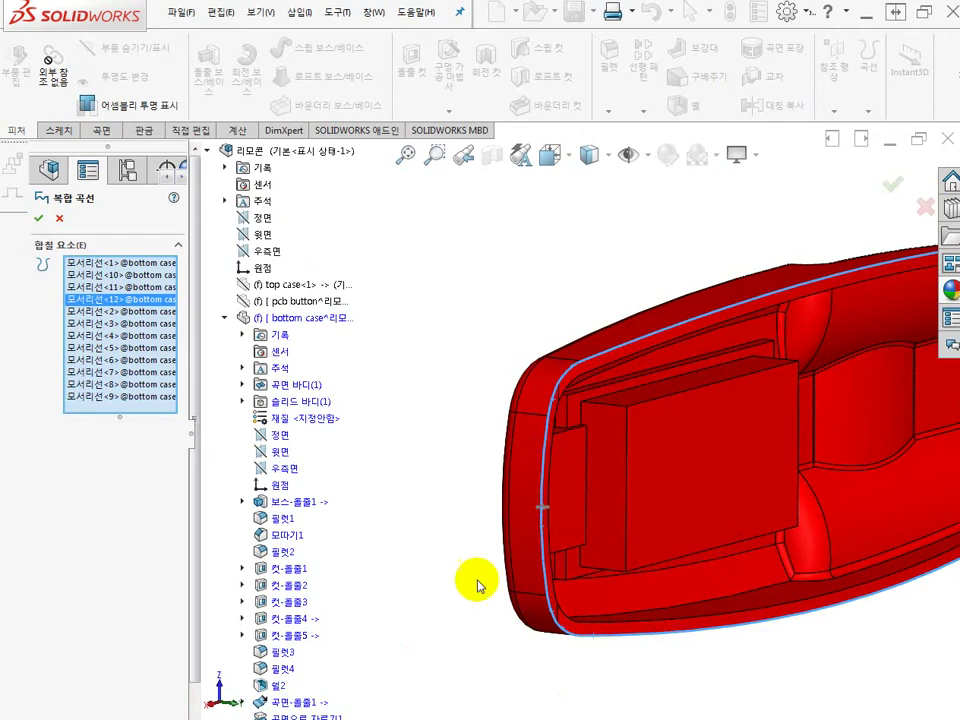
{"action": "scroll", "coordinate": [535, 606], "scroll_direction": "up", "scroll_amount": 4}
{"action": "middle_click_drag", "start_coordinate": [677, 602], "coordinate": [677, 489]}
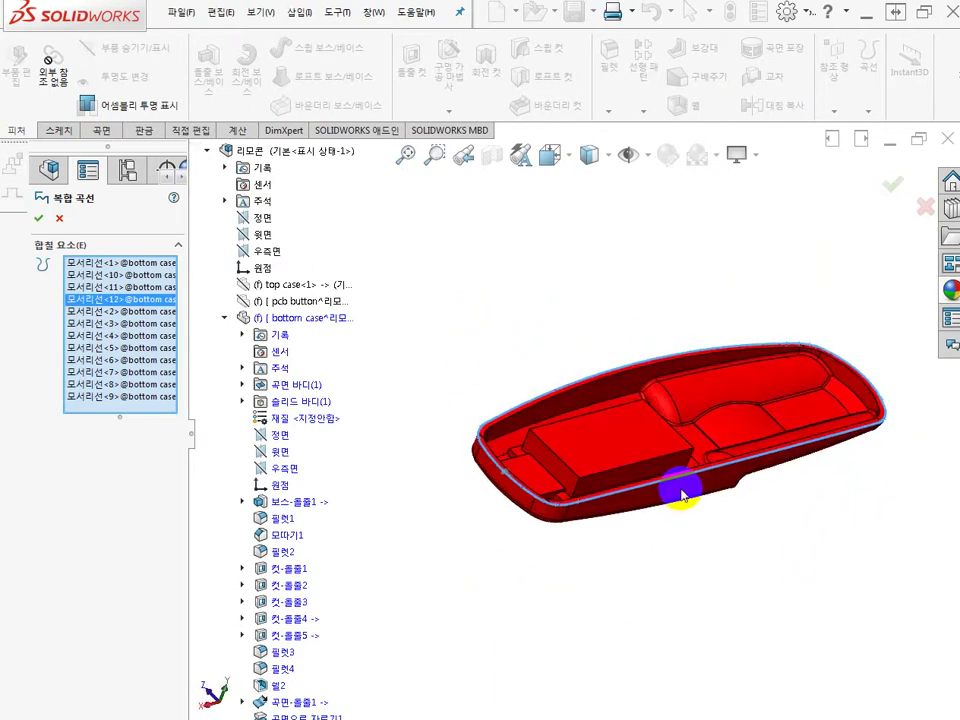
{"action": "left_click", "coordinate": [42, 219]}
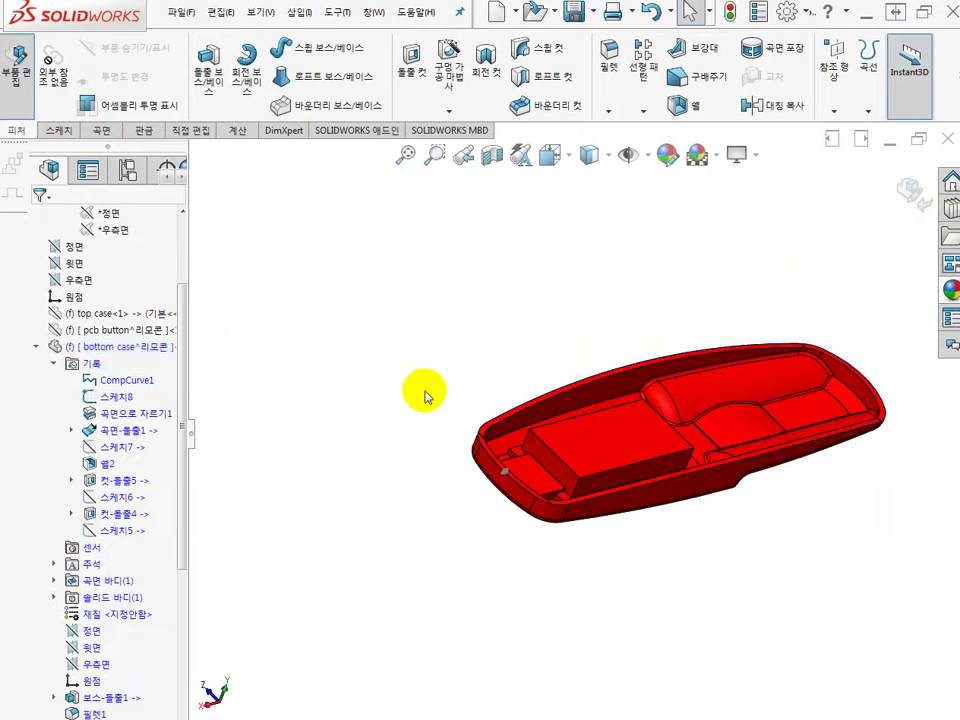
Step: Highlight the new composite curve in the bottom case's feature tree to check its path around the rim
{"action": "middle_click_drag", "start_coordinate": [429, 394], "coordinate": [497, 620]}
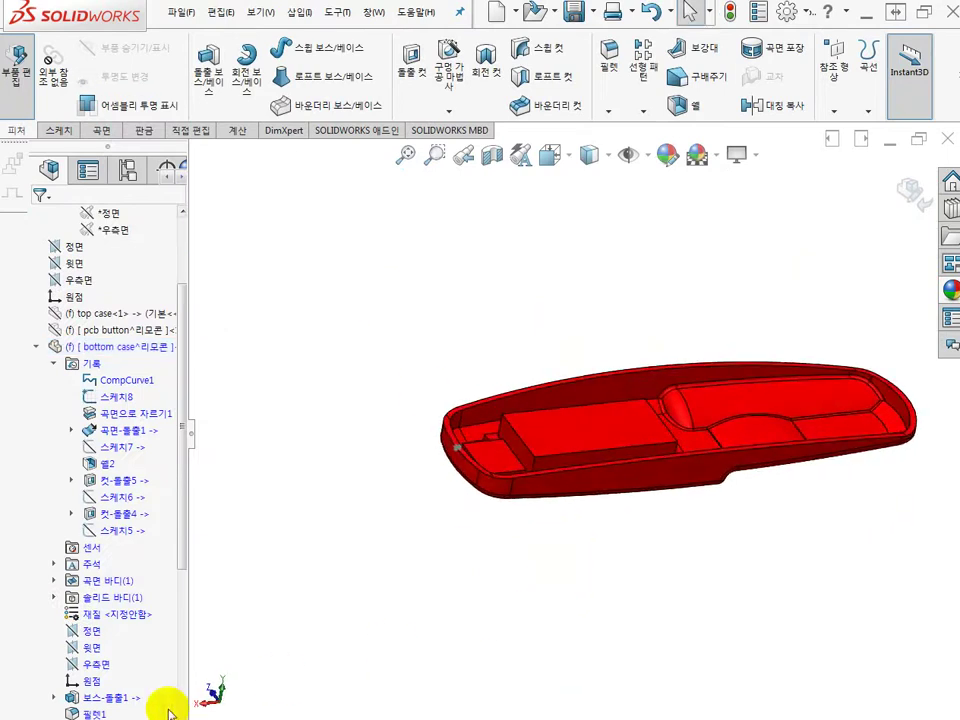
{"action": "left_click_drag", "start_coordinate": [183, 540], "coordinate": [171, 681]}
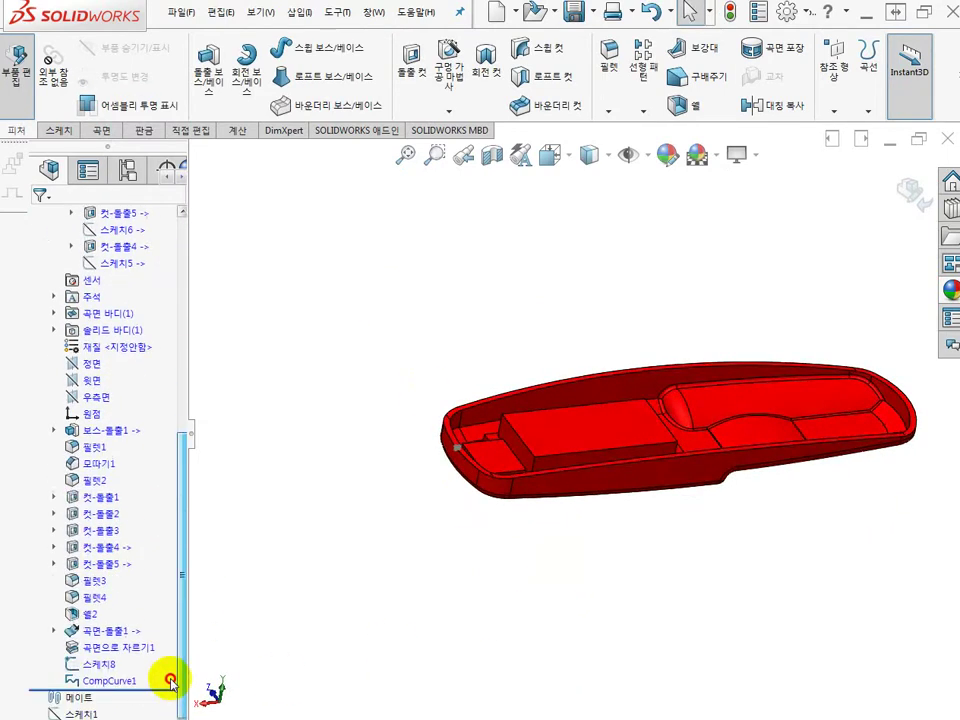
{"action": "left_click", "coordinate": [128, 681]}
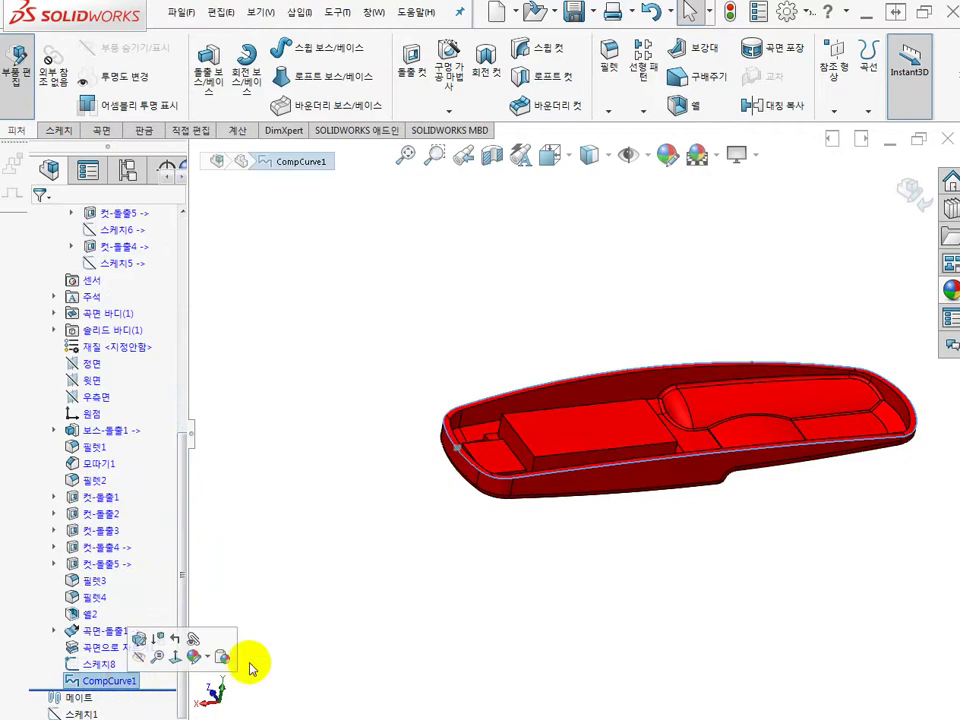
{"action": "left_click", "coordinate": [414, 587]}
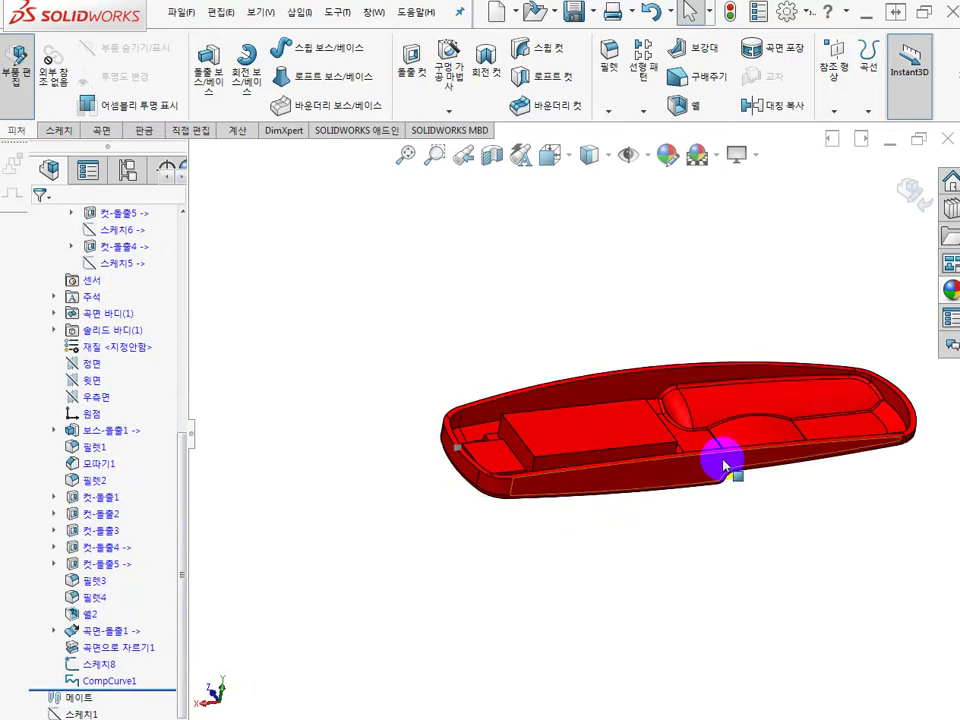
Step: Turn on the display of curves in the graphics view to show the composite curve around the bottom case's rim
{"action": "scroll", "coordinate": [715, 461], "scroll_direction": "up", "scroll_amount": 1}
{"action": "scroll", "coordinate": [553, 455], "scroll_direction": "down", "scroll_amount": 5}
{"action": "middle_click_drag", "start_coordinate": [553, 455], "coordinate": [467, 475]}
{"action": "scroll", "coordinate": [430, 500], "scroll_direction": "up", "scroll_amount": 5}
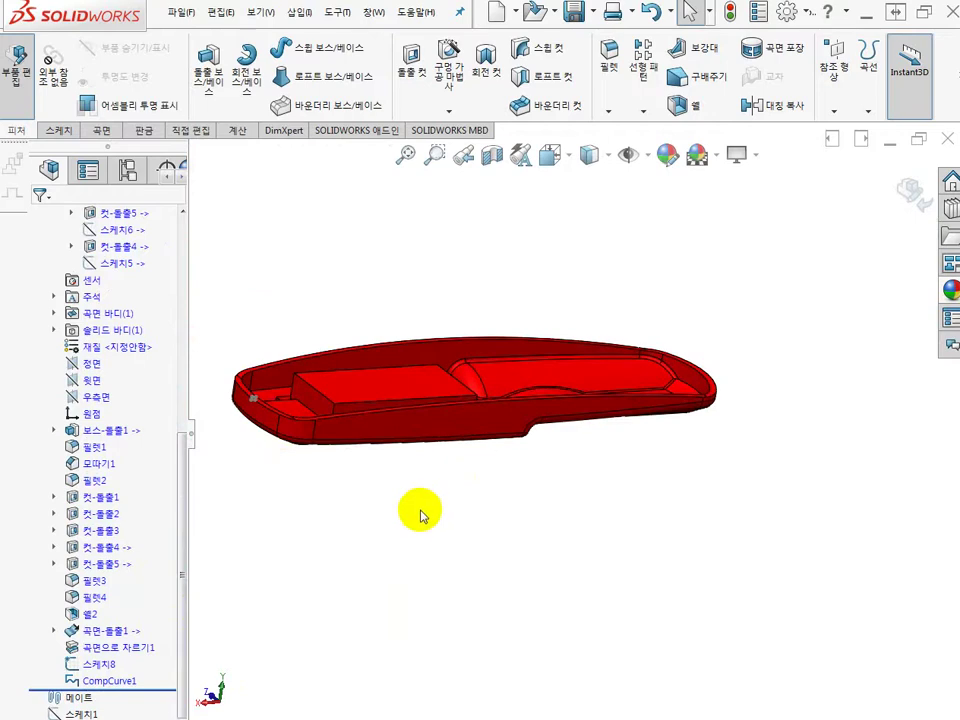
{"action": "middle_click_drag", "start_coordinate": [281, 471], "coordinate": [251, 486]}
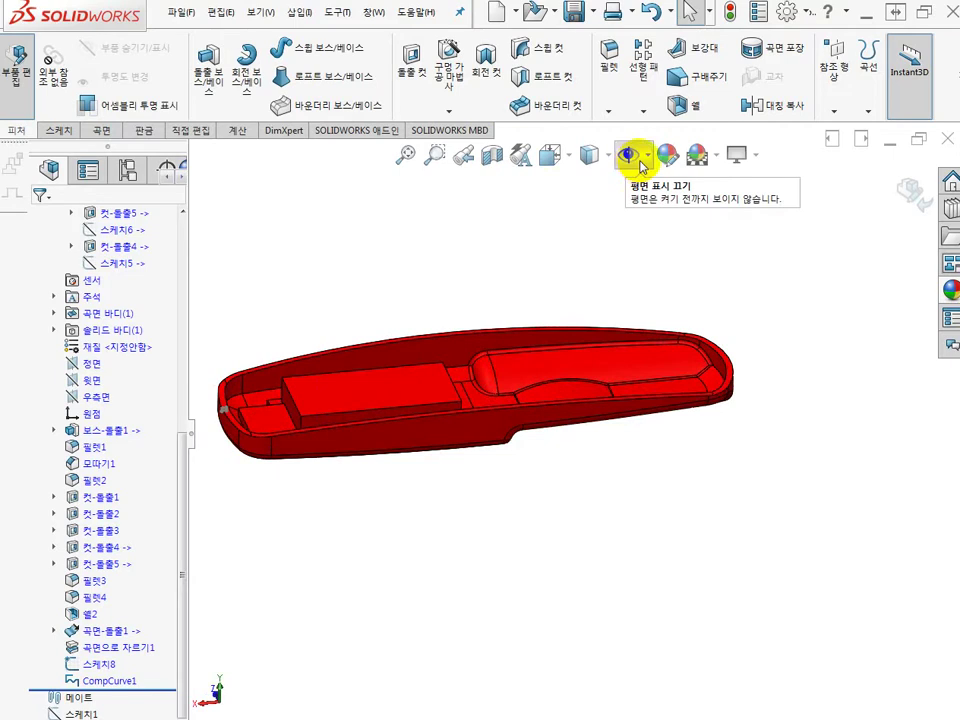
{"action": "left_click", "coordinate": [646, 160]}
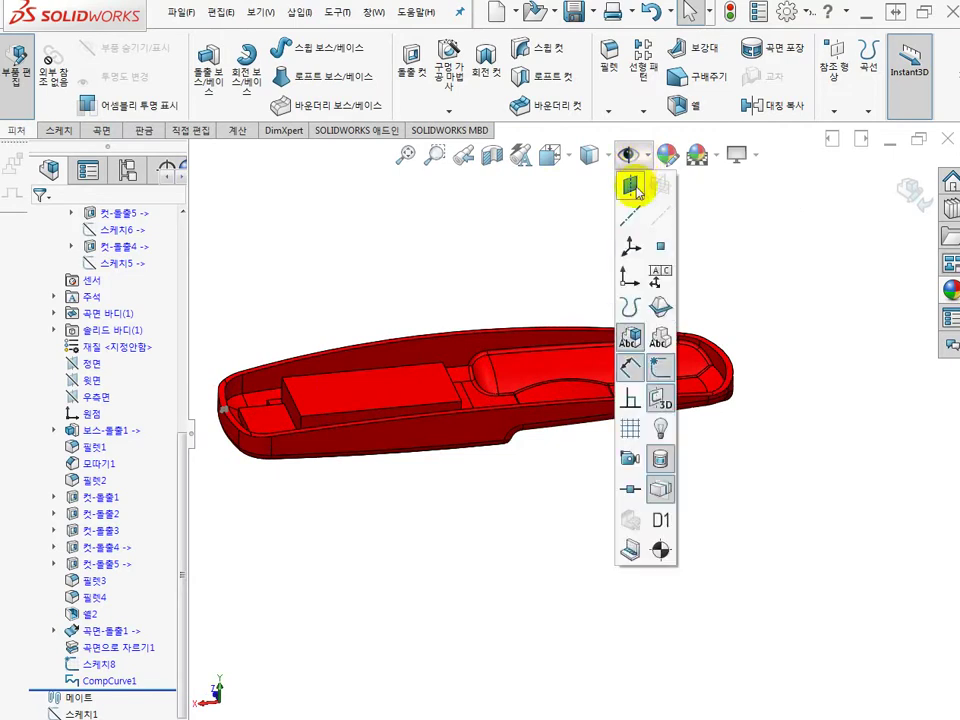
{"action": "left_click", "coordinate": [630, 308]}
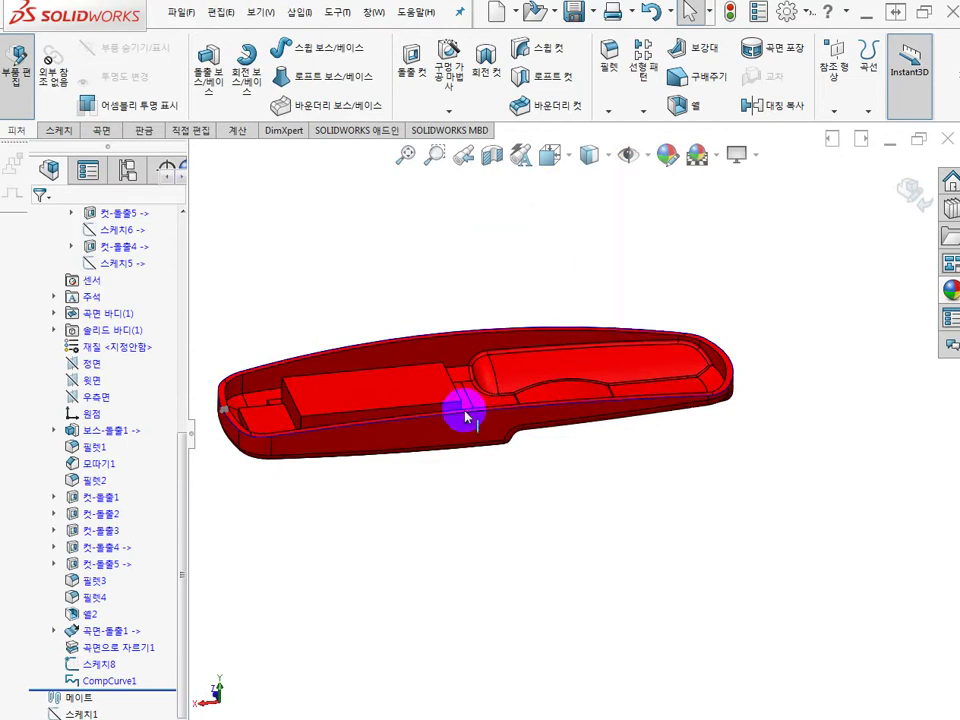
{"action": "middle_click_drag", "start_coordinate": [424, 435], "coordinate": [253, 472]}
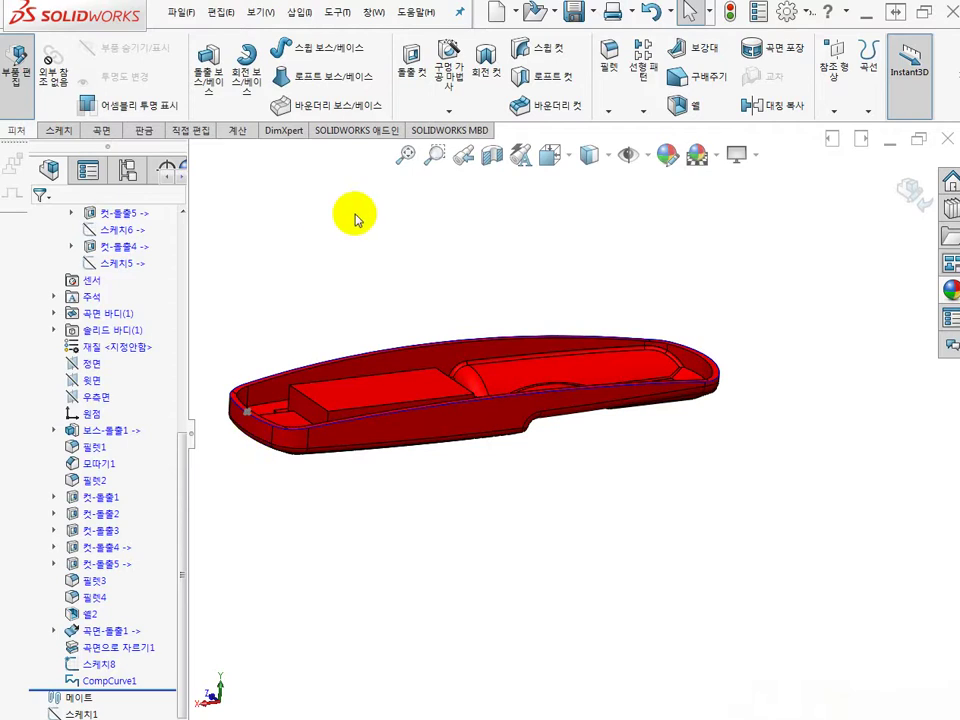
Step: Start a swept cut on the bottom case with the small rectangular sketch at the rim as its profile
{"action": "mouse_move", "coordinate": [367, 240]}
{"action": "middle_mouse_down"}
{"action": "mouse_move", "coordinate": [424, 480]}
{"action": "mouse_move", "coordinate": [456, 557]}
{"action": "mouse_move", "coordinate": [407, 461]}
{"action": "mouse_move", "coordinate": [515, 333]}
{"action": "middle_mouse_up"}
{"action": "scroll", "coordinate": [515, 330], "scroll_direction": "down", "scroll_amount": 4}
{"action": "mouse_move", "coordinate": [411, 404]}
{"action": "middle_mouse_down"}
{"action": "mouse_move", "coordinate": [419, 376]}
{"action": "mouse_move", "coordinate": [419, 406]}
{"action": "mouse_move", "coordinate": [634, 253]}
{"action": "mouse_move", "coordinate": [628, 266]}
{"action": "middle_mouse_up"}
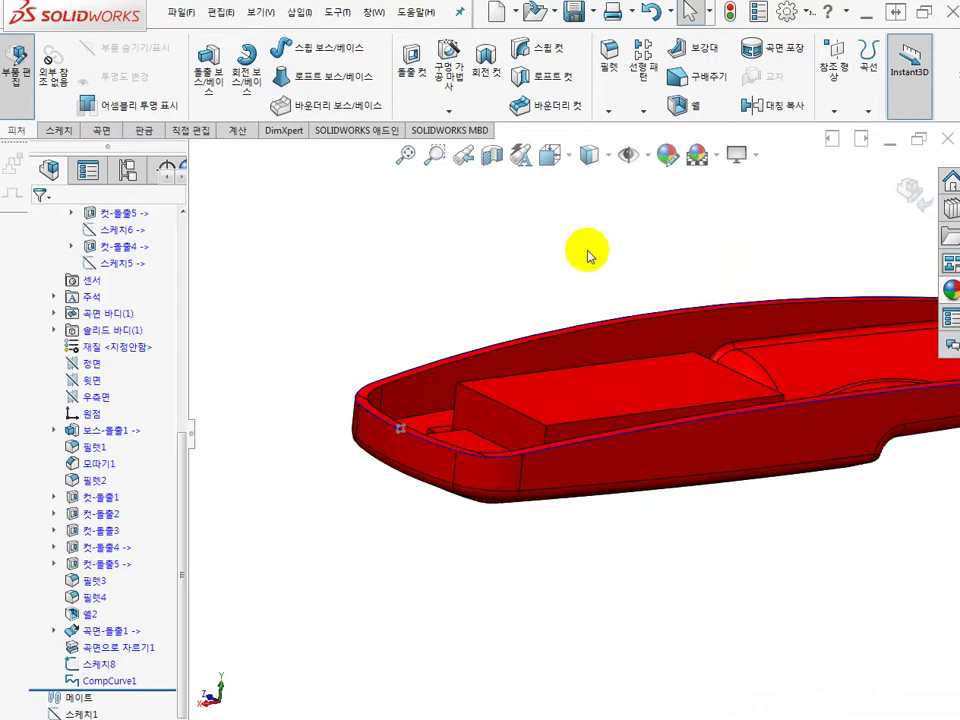
{"action": "left_click", "coordinate": [551, 60]}
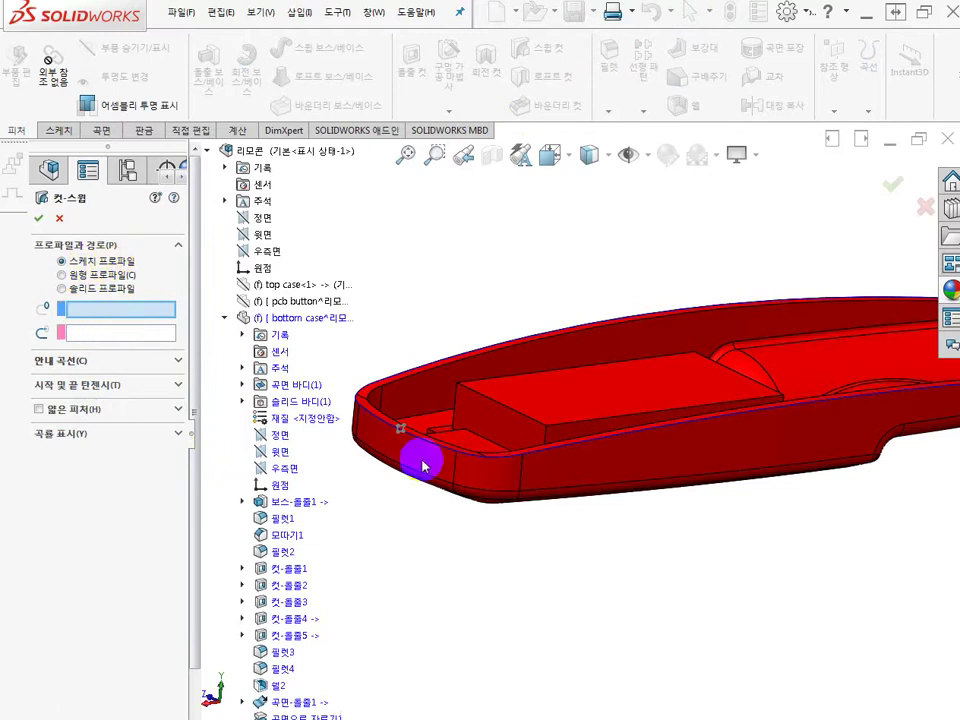
{"action": "scroll", "coordinate": [400, 430], "scroll_direction": "down", "scroll_amount": 5}
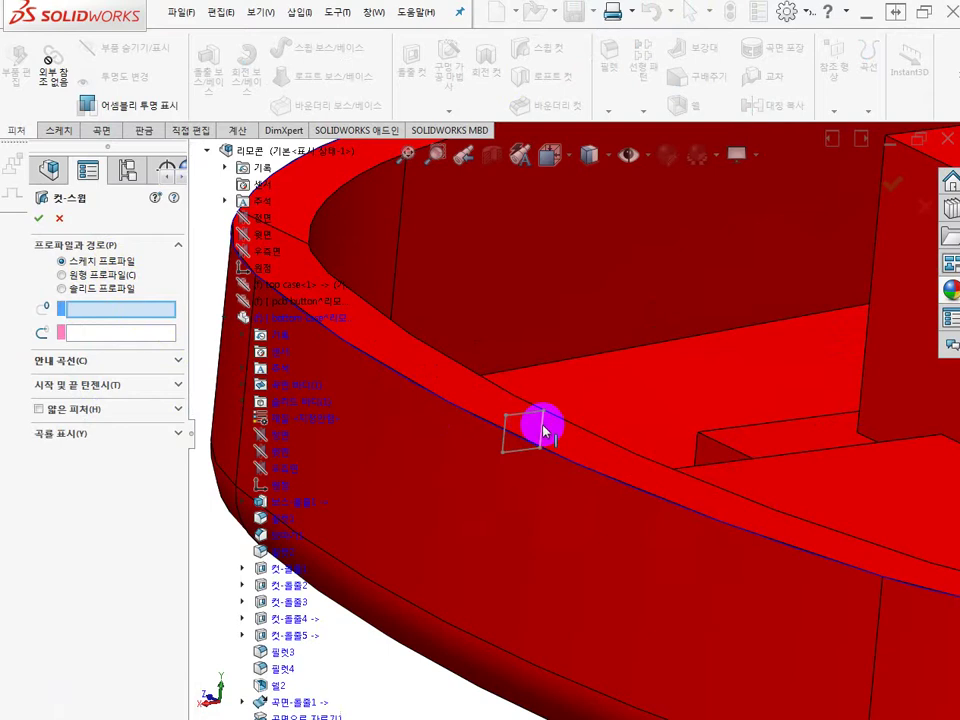
{"action": "left_click", "coordinate": [541, 429]}
{"action": "scroll", "coordinate": [440, 600], "scroll_direction": "up", "scroll_amount": 3}
{"action": "scroll", "coordinate": [441, 605], "scroll_direction": "up", "scroll_amount": 2}
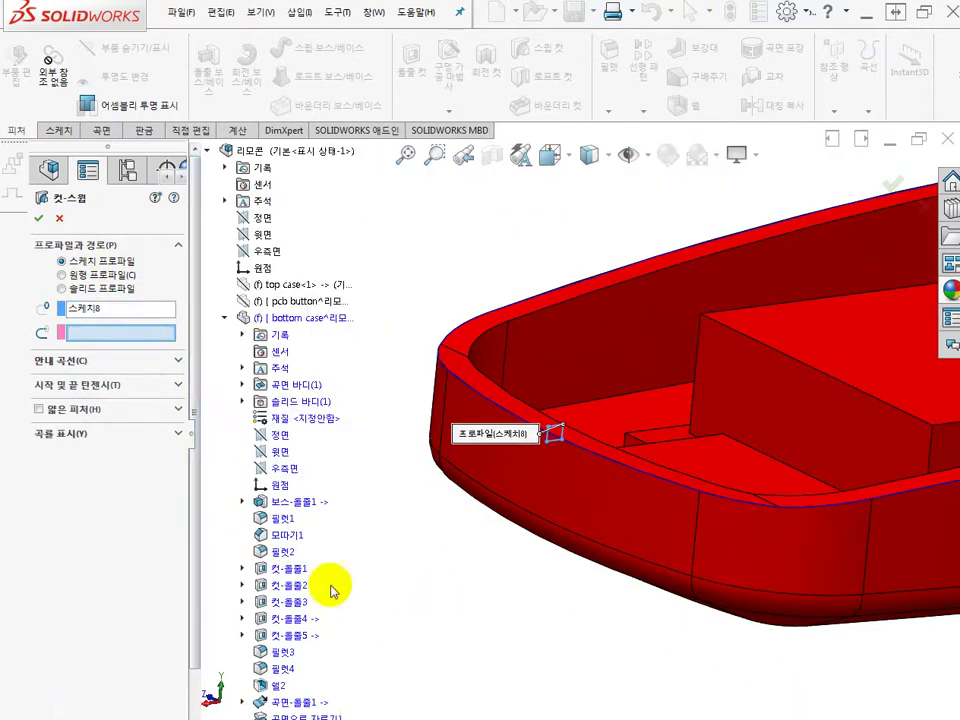
Step: Use the composite curve CompCurve1 as the sweep path and create the swept cut around the rim
{"action": "scroll", "coordinate": [569, 622], "scroll_direction": "down", "scroll_amount": 4}
{"action": "scroll", "coordinate": [575, 620], "scroll_direction": "up", "scroll_amount": 4}
{"action": "left_click", "coordinate": [645, 355]}
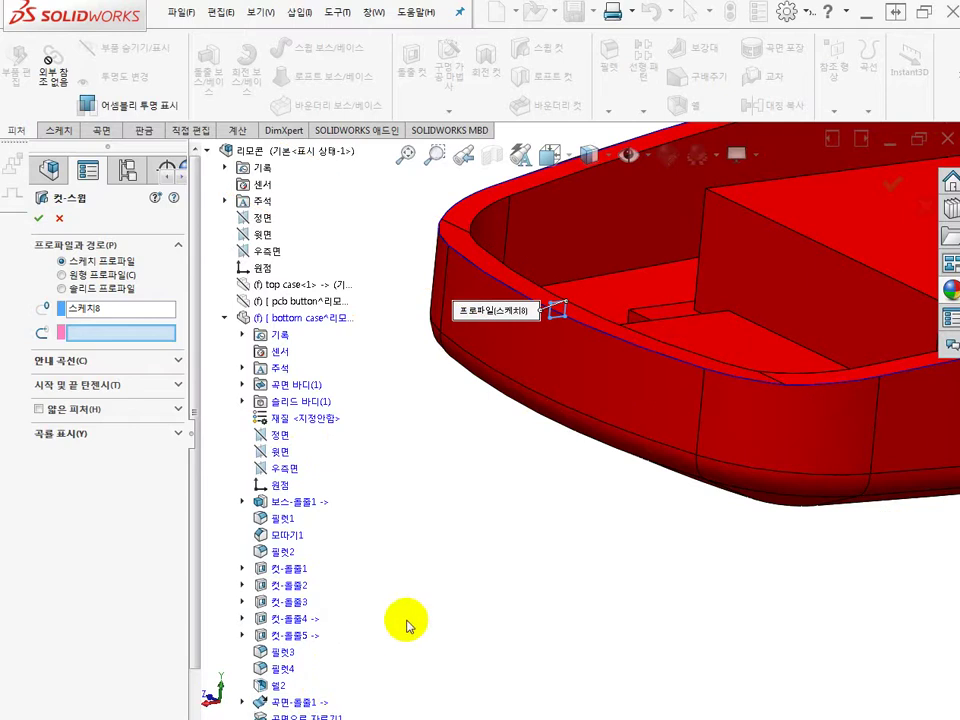
{"action": "scroll", "coordinate": [347, 561], "scroll_direction": "down", "scroll_amount": 2}
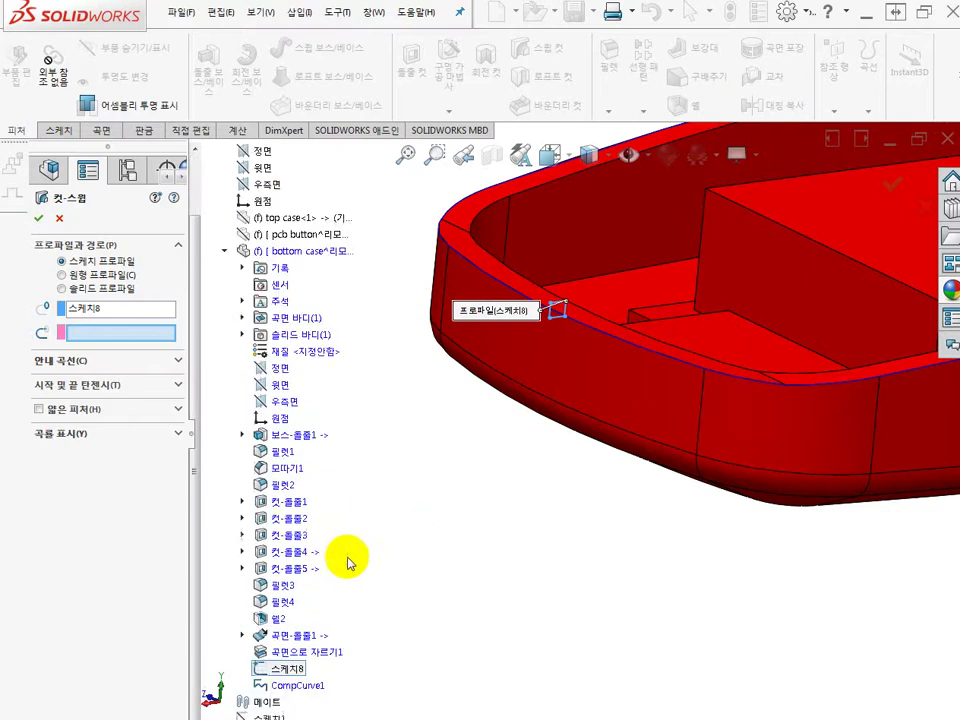
{"action": "left_click", "coordinate": [298, 686]}
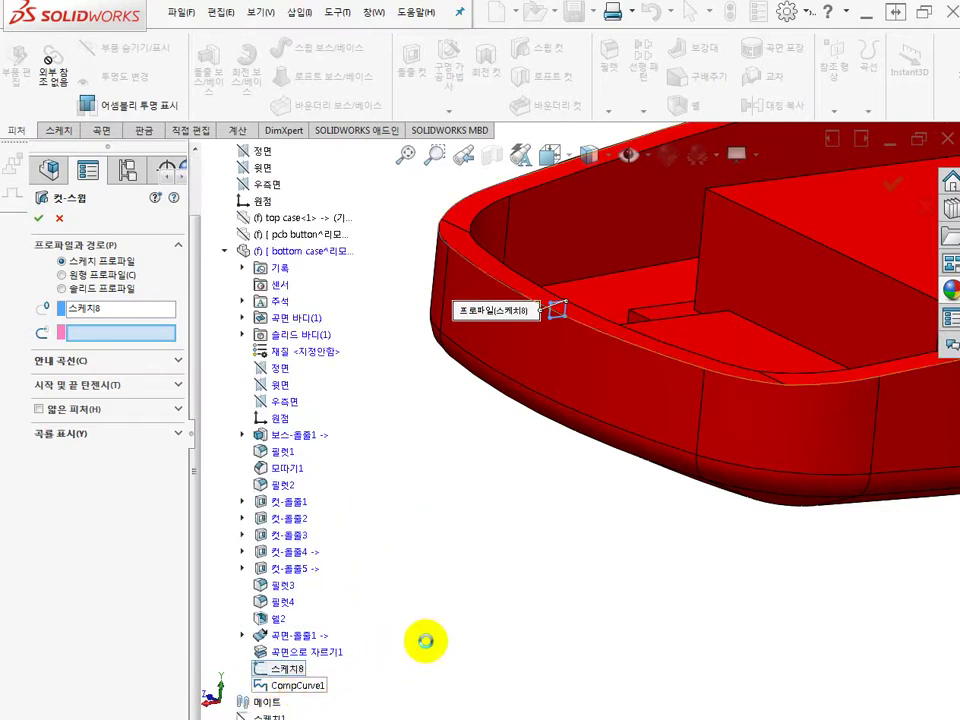
{"action": "scroll", "coordinate": [556, 615], "scroll_direction": "down", "scroll_amount": 2}
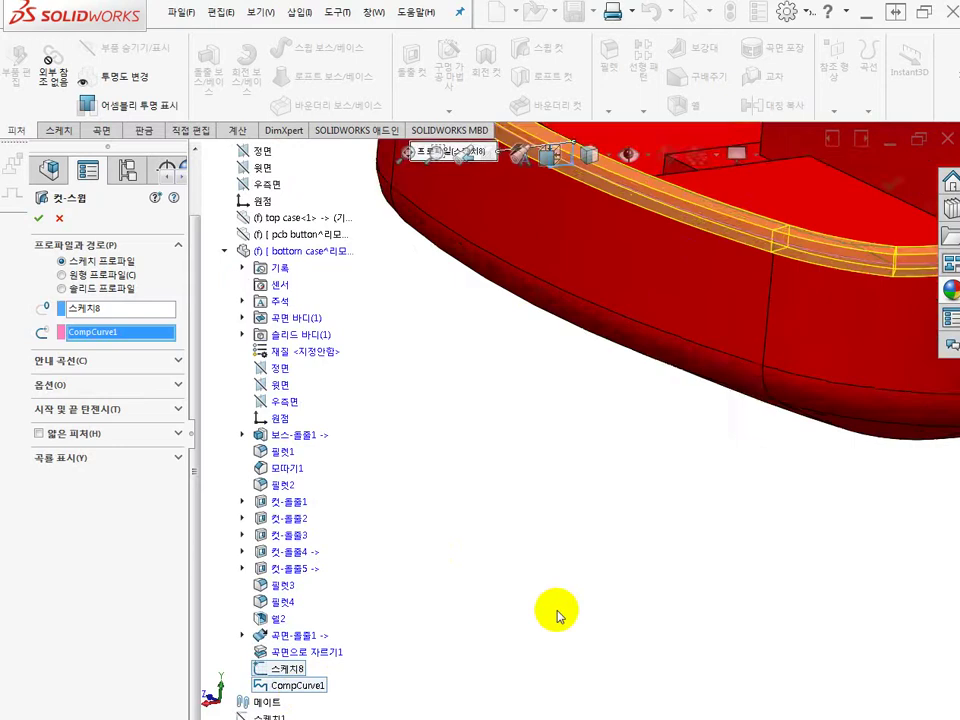
{"action": "scroll", "coordinate": [558, 615], "scroll_direction": "up", "scroll_amount": 8}
{"action": "scroll", "coordinate": [789, 471], "scroll_direction": "up", "scroll_amount": 5}
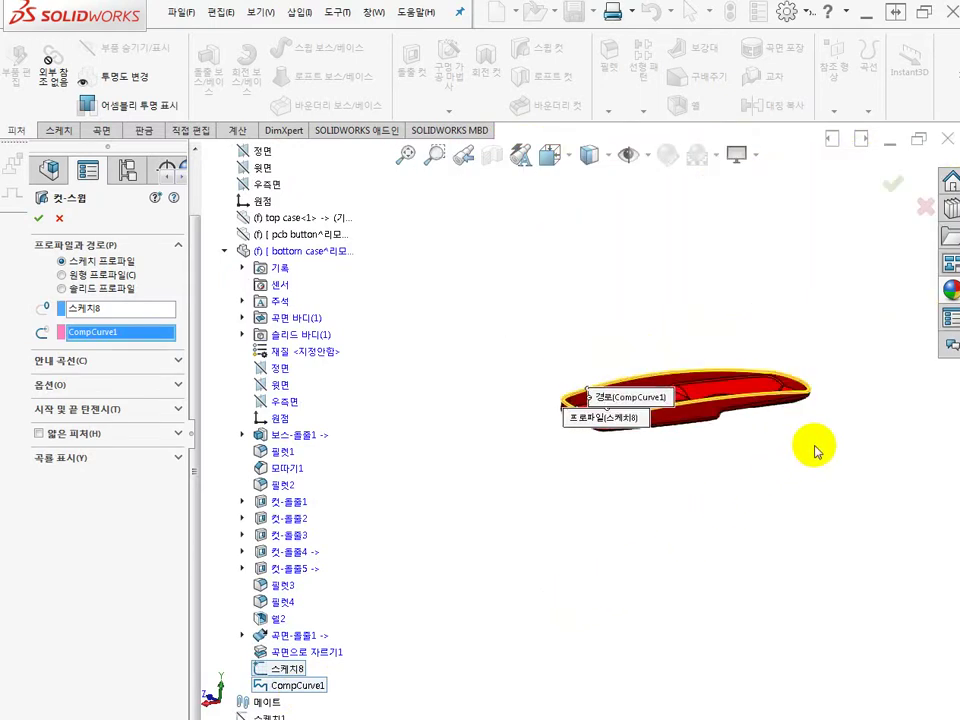
{"action": "scroll", "coordinate": [764, 444], "scroll_direction": "down", "scroll_amount": 6}
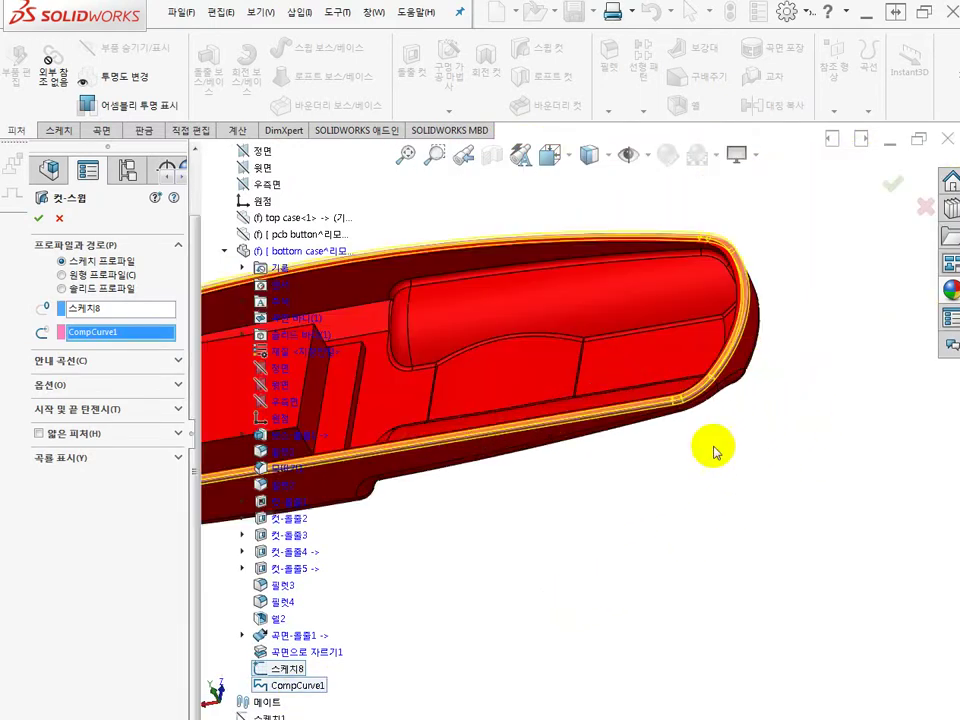
{"action": "middle_click_drag", "start_coordinate": [699, 439], "coordinate": [587, 432]}
{"action": "scroll", "coordinate": [600, 440], "scroll_direction": "up", "scroll_amount": 10}
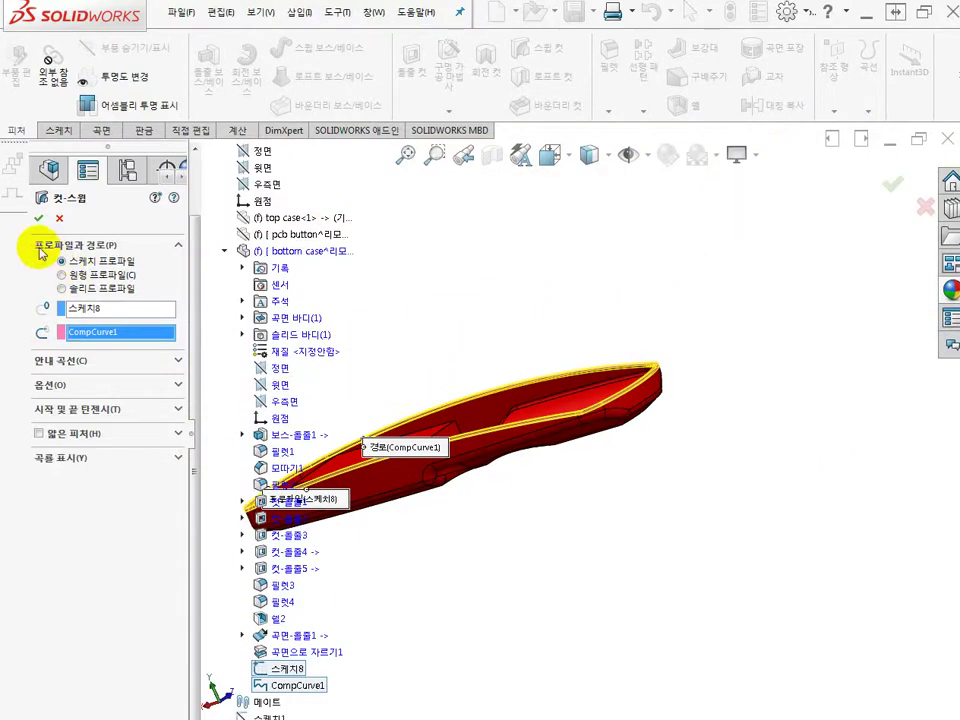
{"action": "left_click", "coordinate": [552, 540]}
Step: Turn off the display of curves in the graphics view
{"action": "middle_click_drag", "start_coordinate": [240, 594], "coordinate": [265, 535]}
{"action": "scroll", "coordinate": [265, 535], "scroll_direction": "down", "scroll_amount": 2}
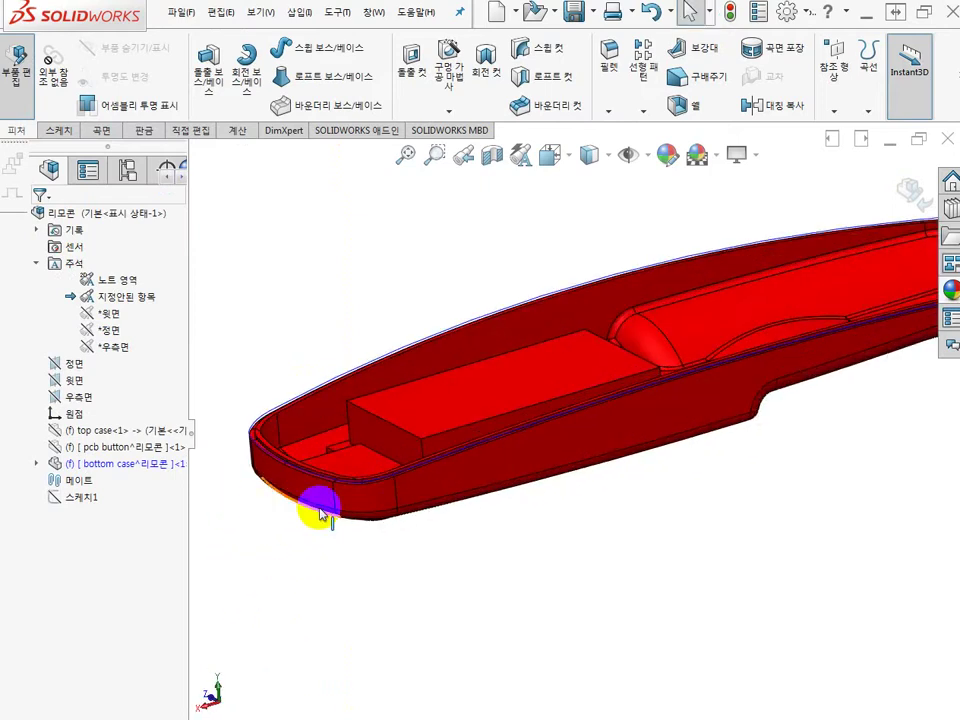
{"action": "left_click", "coordinate": [38, 465]}
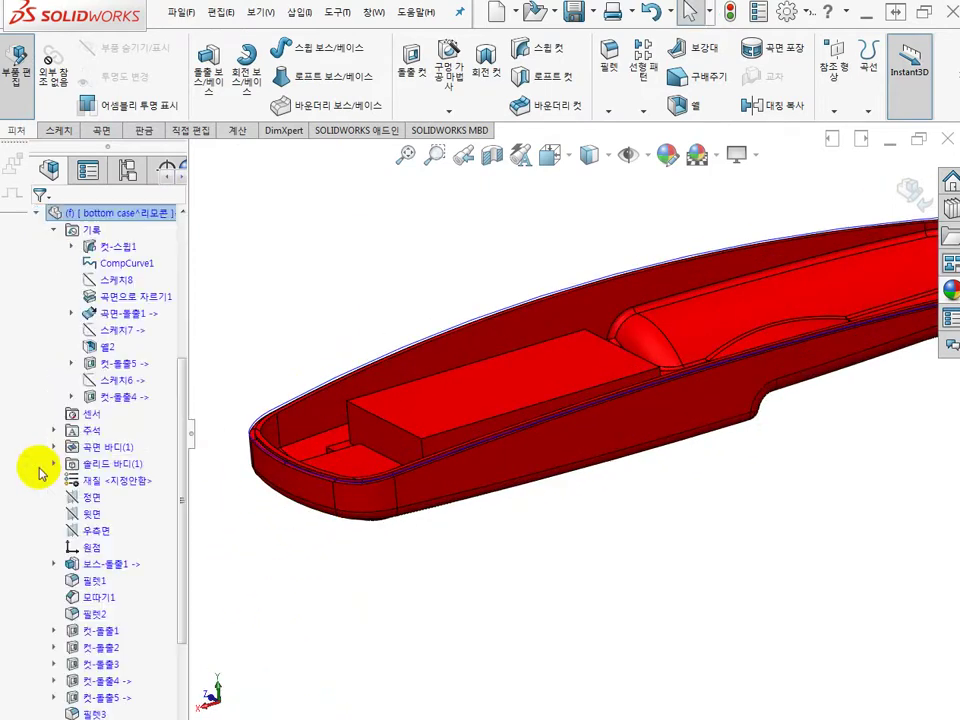
{"action": "left_click", "coordinate": [36, 219]}
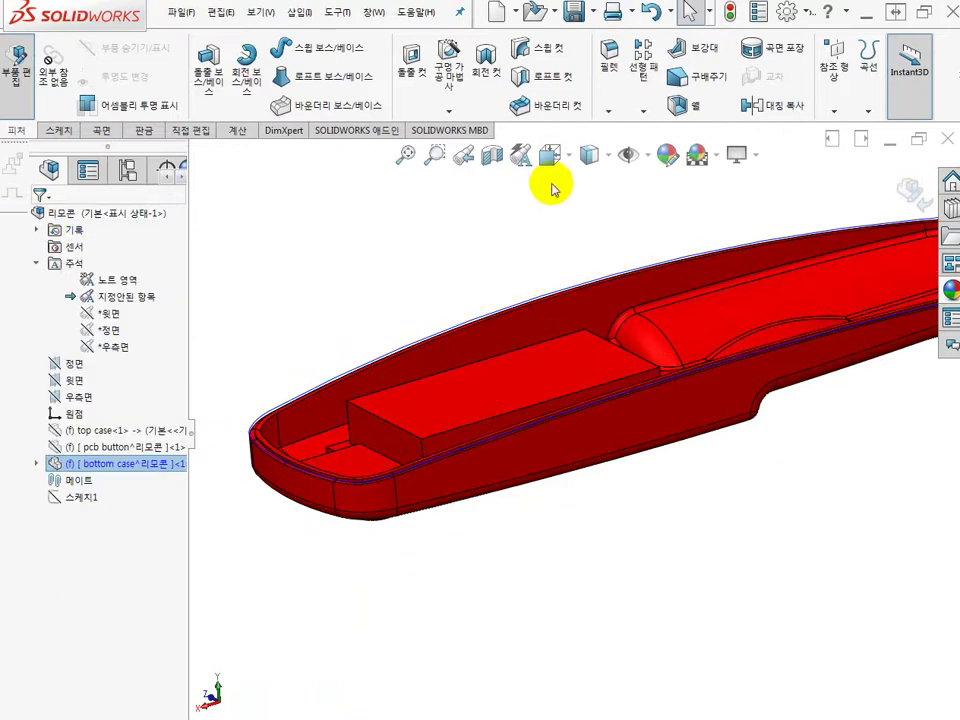
{"action": "left_click", "coordinate": [641, 155]}
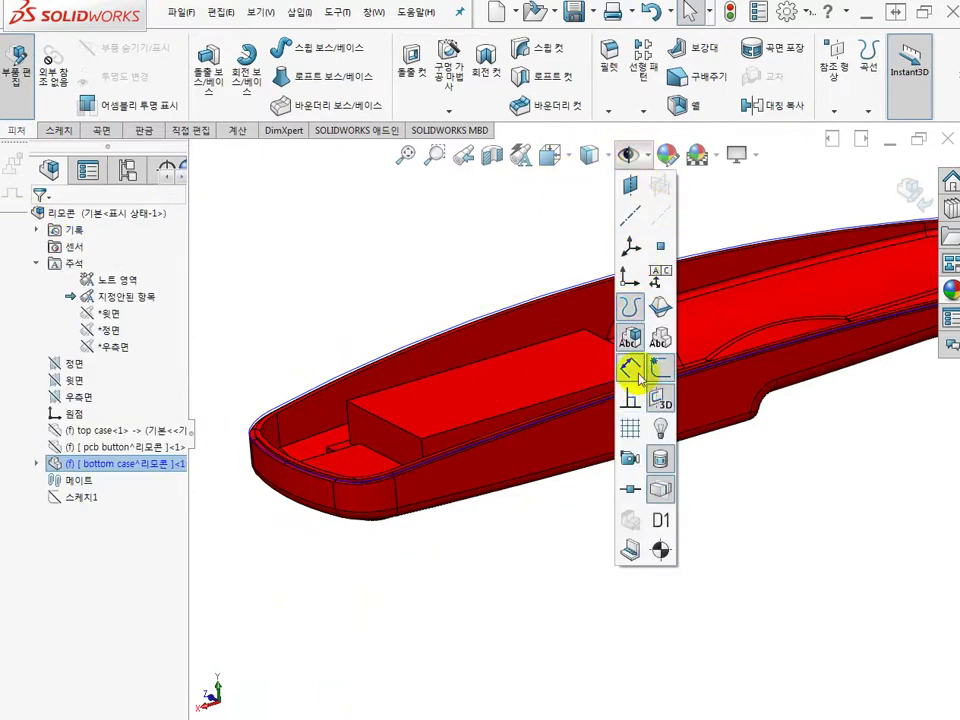
{"action": "left_click", "coordinate": [630, 306]}
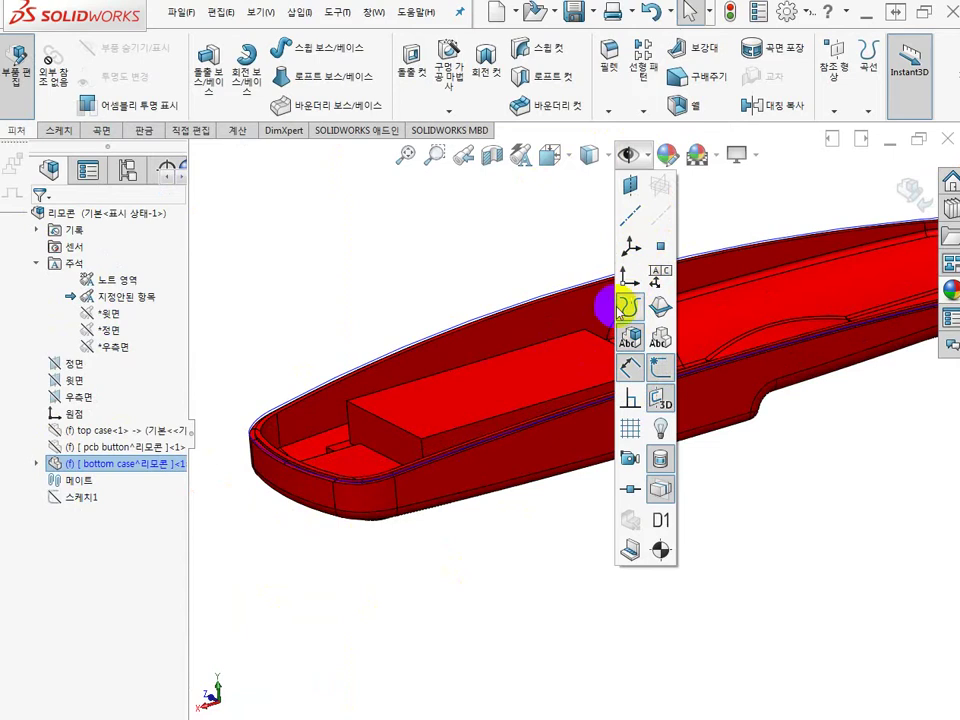
{"action": "left_click", "coordinate": [442, 633]}
Step: Examine the stepped lip cut along the bottom case's whole rim, including the corners, far end and long sides
{"action": "middle_click_drag", "start_coordinate": [300, 484], "coordinate": [347, 492]}
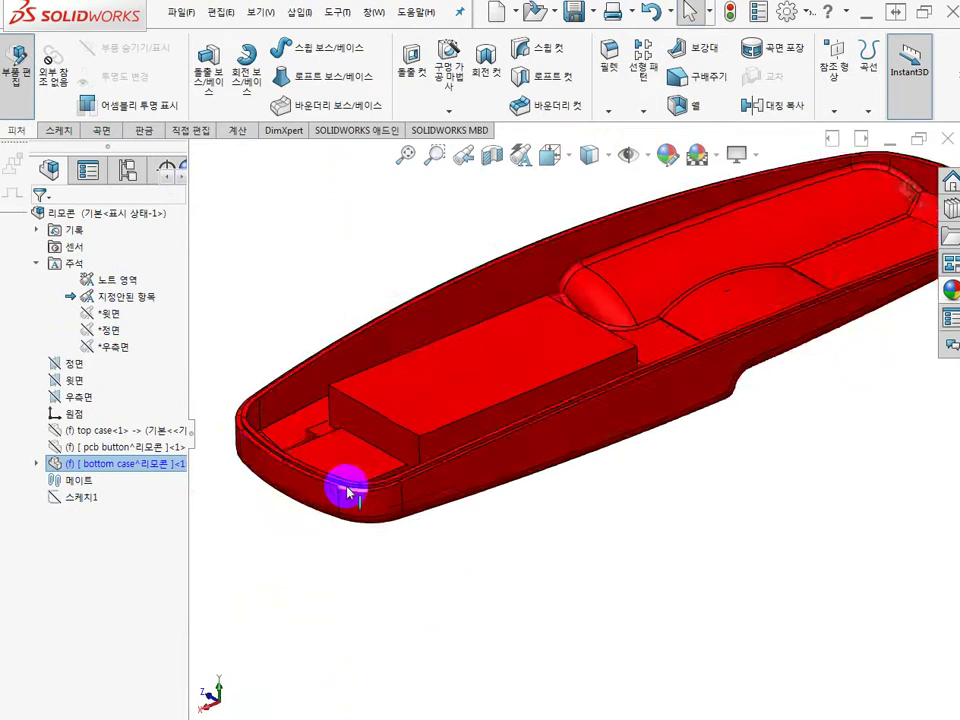
{"action": "scroll", "coordinate": [347, 492], "scroll_direction": "down", "scroll_amount": 5}
{"action": "scroll", "coordinate": [518, 413], "scroll_direction": "down", "scroll_amount": 3}
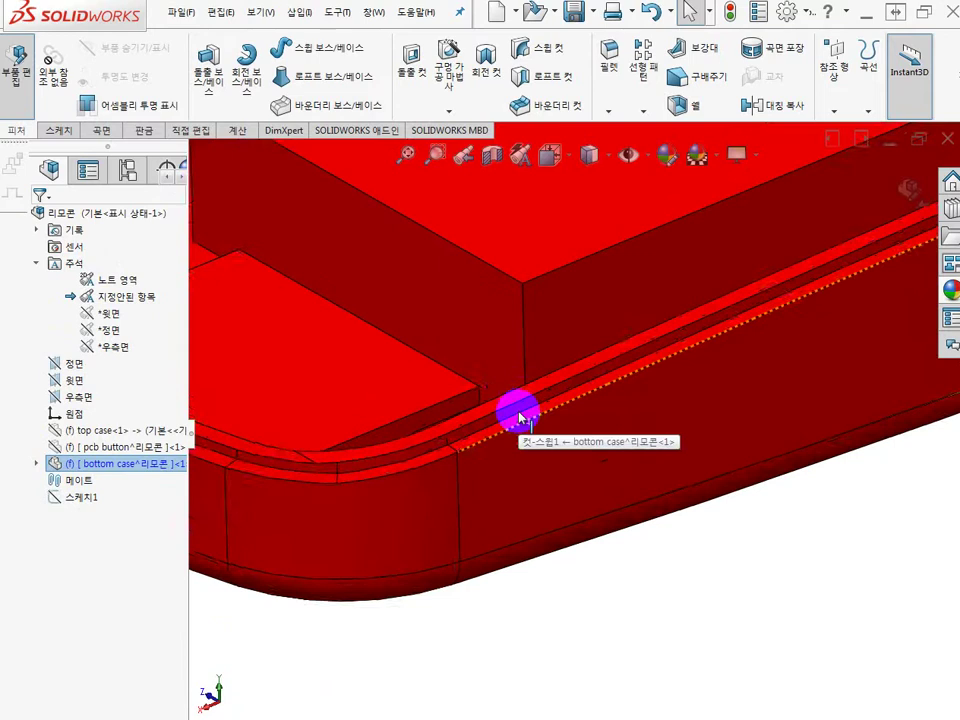
{"action": "scroll", "coordinate": [519, 411], "scroll_direction": "up", "scroll_amount": 4}
{"action": "scroll", "coordinate": [648, 383], "scroll_direction": "down", "scroll_amount": 2}
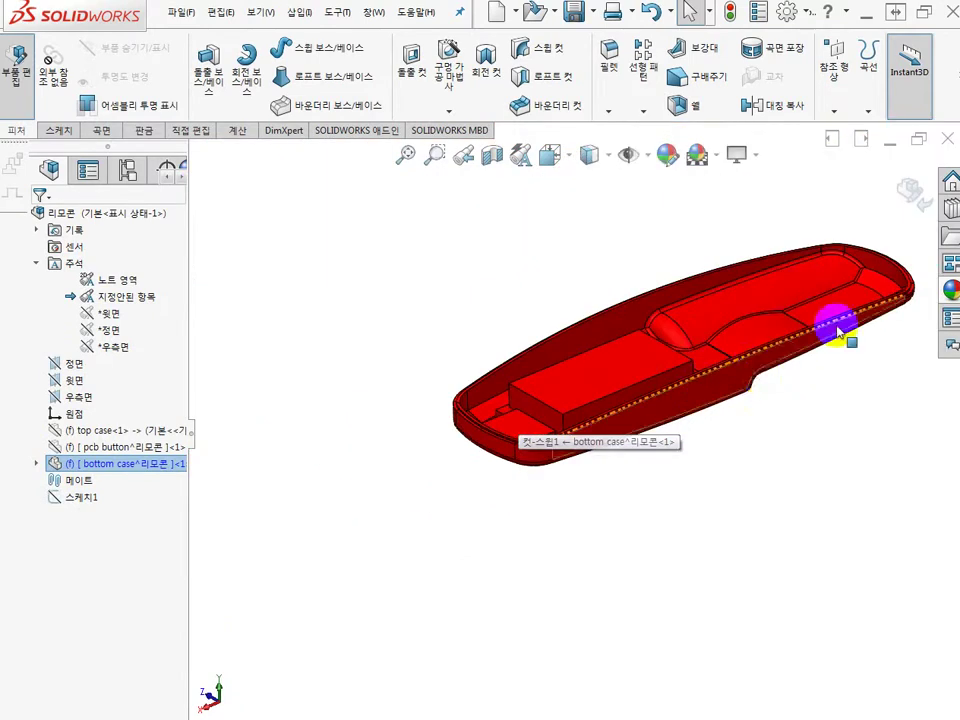
{"action": "scroll", "coordinate": [889, 279], "scroll_direction": "down", "scroll_amount": 3}
{"action": "scroll", "coordinate": [860, 360], "scroll_direction": "down", "scroll_amount": 2}
{"action": "middle_click_drag", "start_coordinate": [838, 378], "coordinate": [823, 495]}
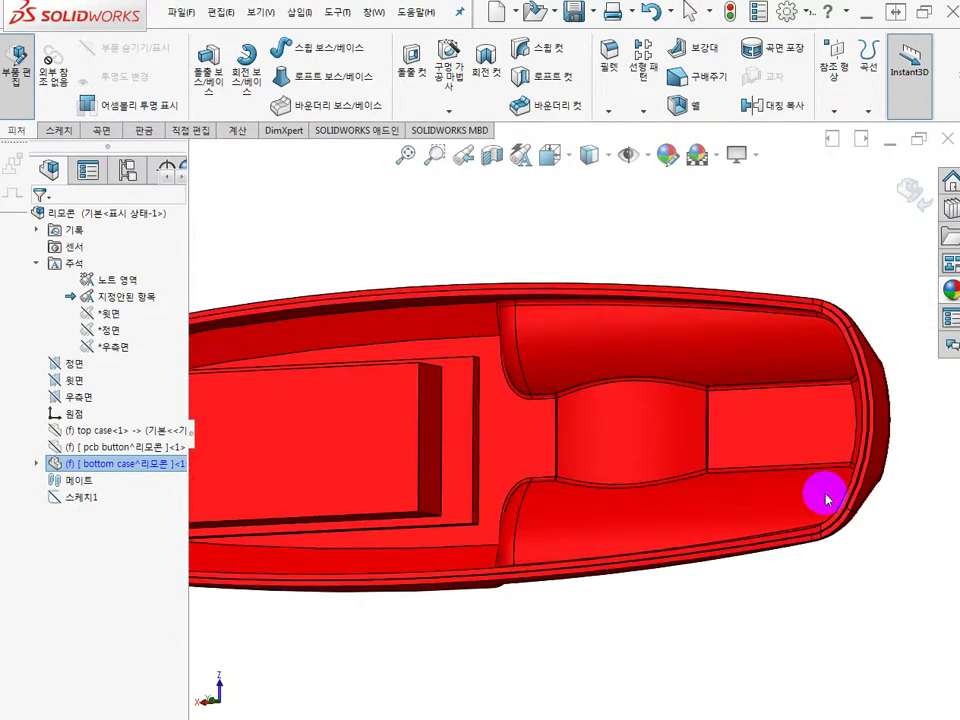
{"action": "middle_click_drag", "start_coordinate": [784, 306], "coordinate": [676, 390]}
{"action": "scroll", "coordinate": [471, 356], "scroll_direction": "down", "scroll_amount": 4}
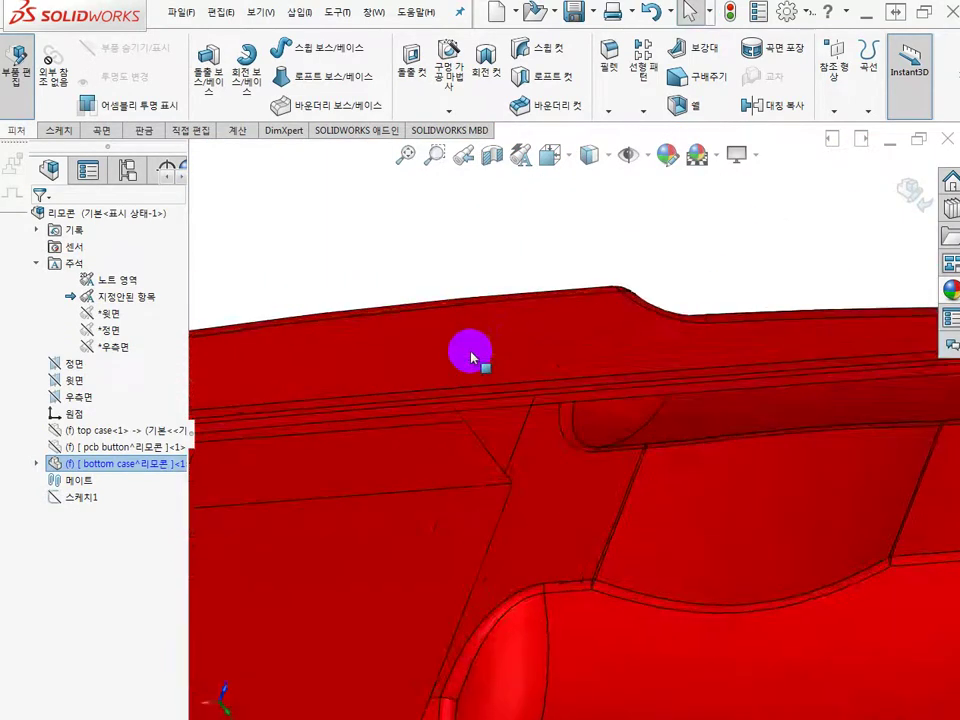
{"action": "scroll", "coordinate": [471, 357], "scroll_direction": "up", "scroll_amount": 6}
{"action": "middle_click_drag", "start_coordinate": [458, 555], "coordinate": [554, 344]}
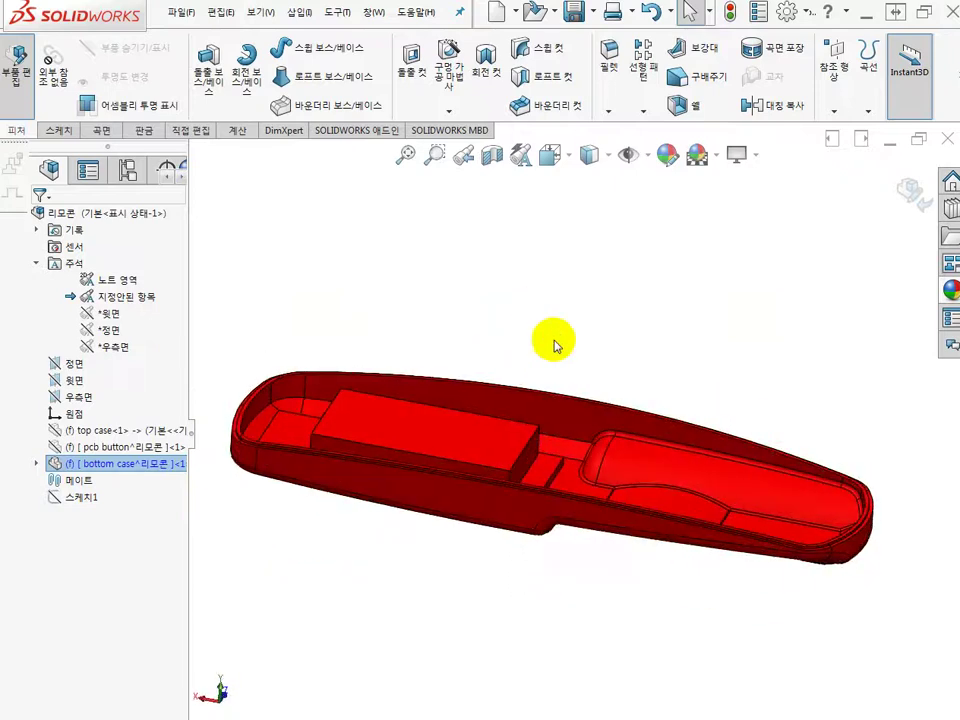
{"action": "scroll", "coordinate": [695, 554], "scroll_direction": "up", "scroll_amount": 2}
{"action": "scroll", "coordinate": [696, 559], "scroll_direction": "down", "scroll_amount": 1}
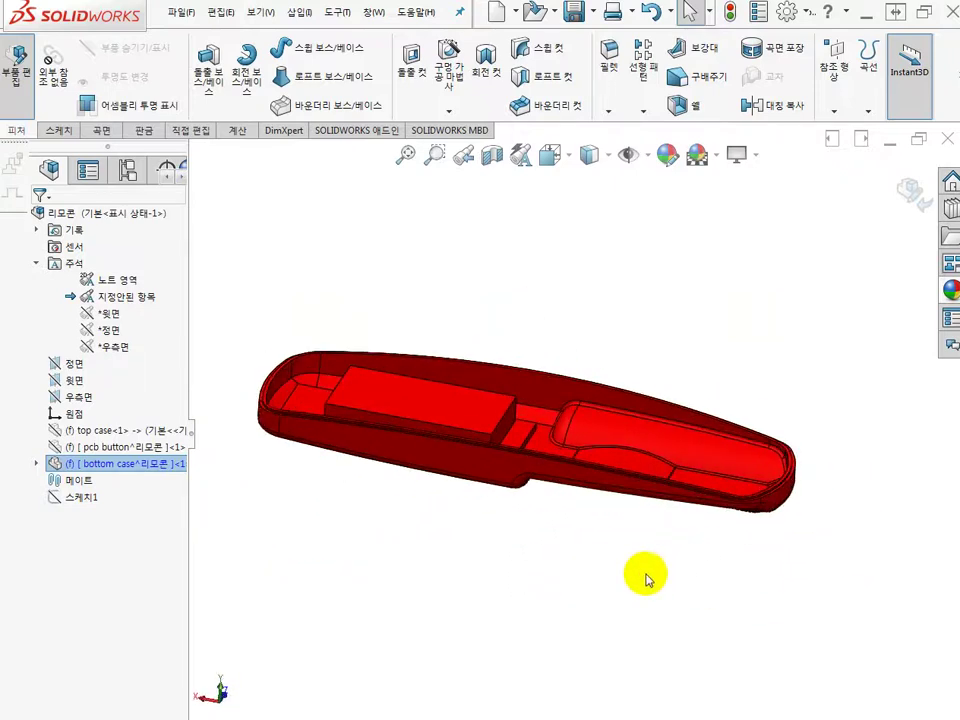
Step: Show the hidden pcb button and top case components in the assembly
{"action": "left_click", "coordinate": [88, 447]}
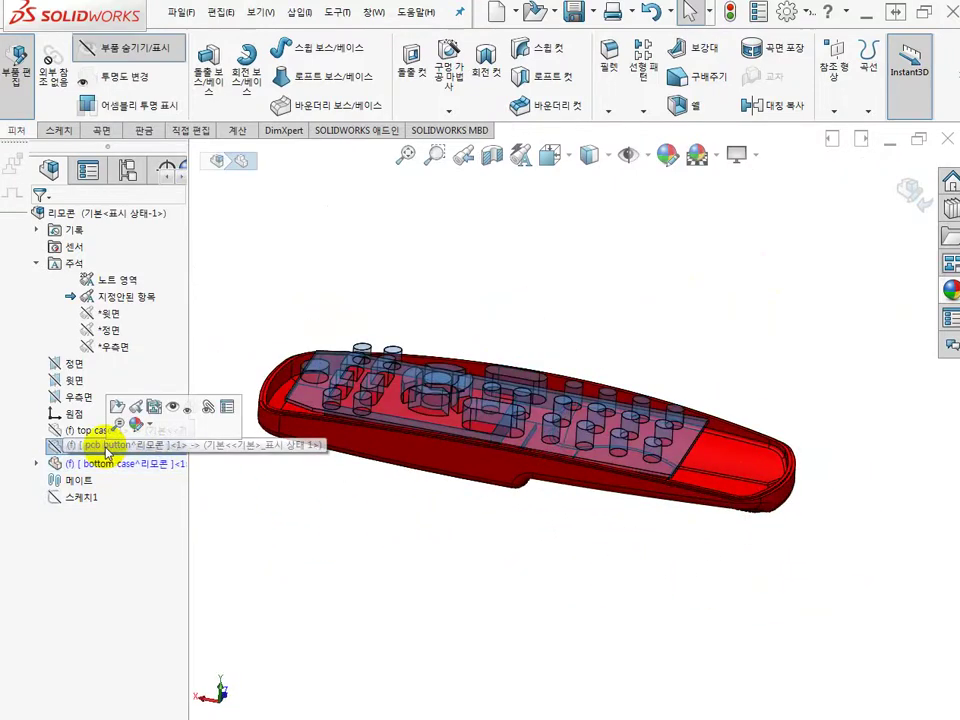
{"action": "left_click", "coordinate": [175, 410]}
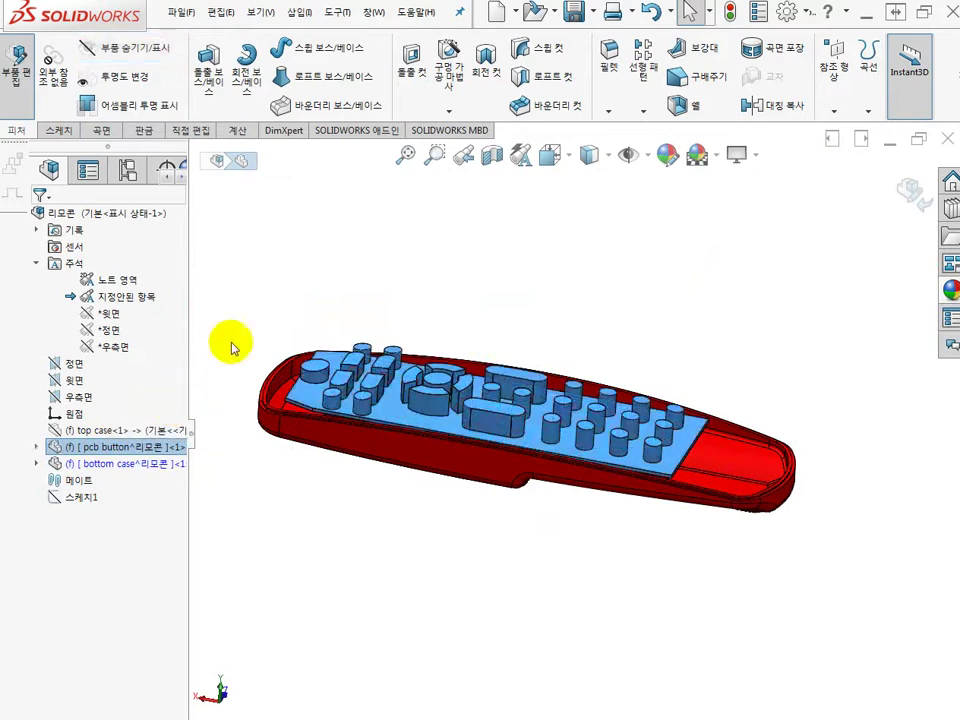
{"action": "left_click", "coordinate": [101, 430]}
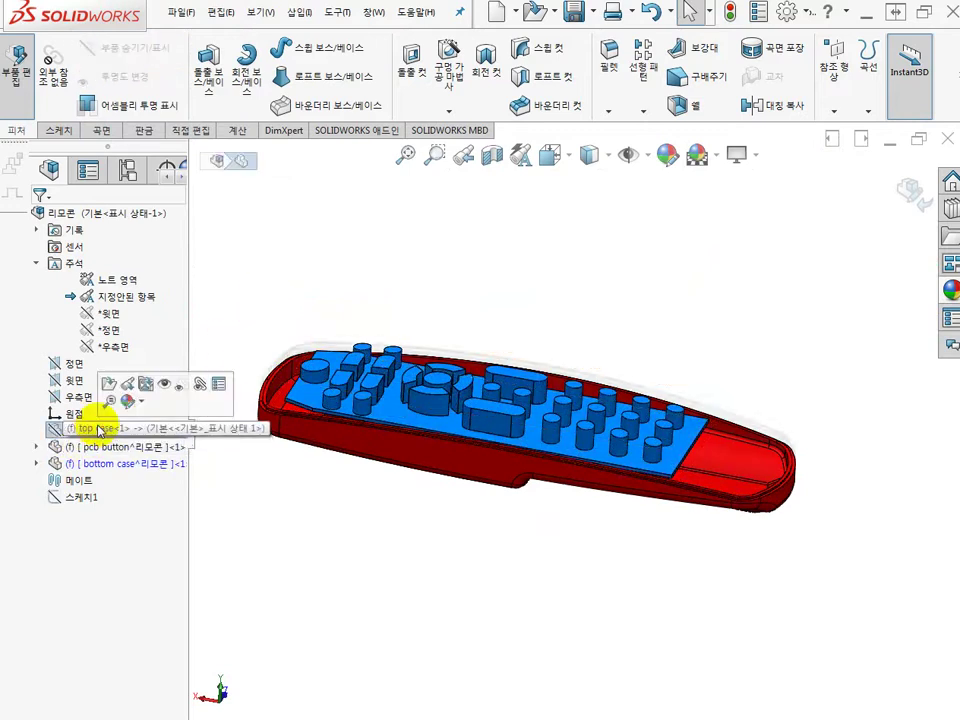
{"action": "left_click", "coordinate": [163, 385]}
Step: Examine the seam between the top case and bottom case at both ends and along the sides
{"action": "middle_click_drag", "start_coordinate": [309, 456], "coordinate": [395, 410]}
{"action": "scroll", "coordinate": [553, 437], "scroll_direction": "down", "scroll_amount": 10}
{"action": "scroll", "coordinate": [499, 411], "scroll_direction": "up", "scroll_amount": 2}
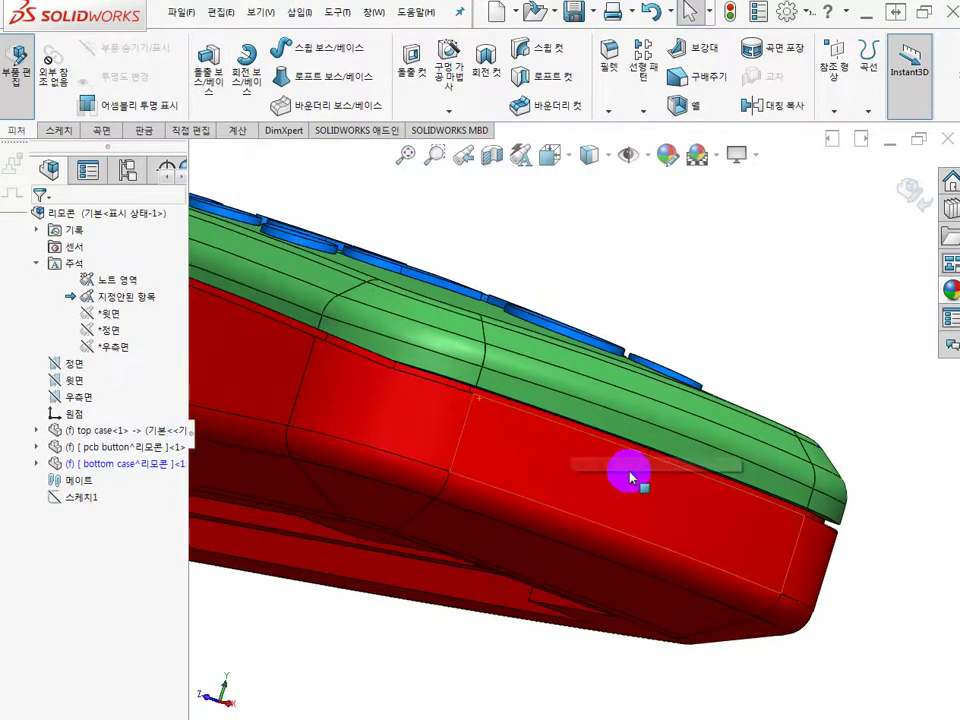
{"action": "scroll", "coordinate": [580, 462], "scroll_direction": "up", "scroll_amount": 2}
{"action": "middle_click_drag", "start_coordinate": [738, 482], "coordinate": [604, 463]}
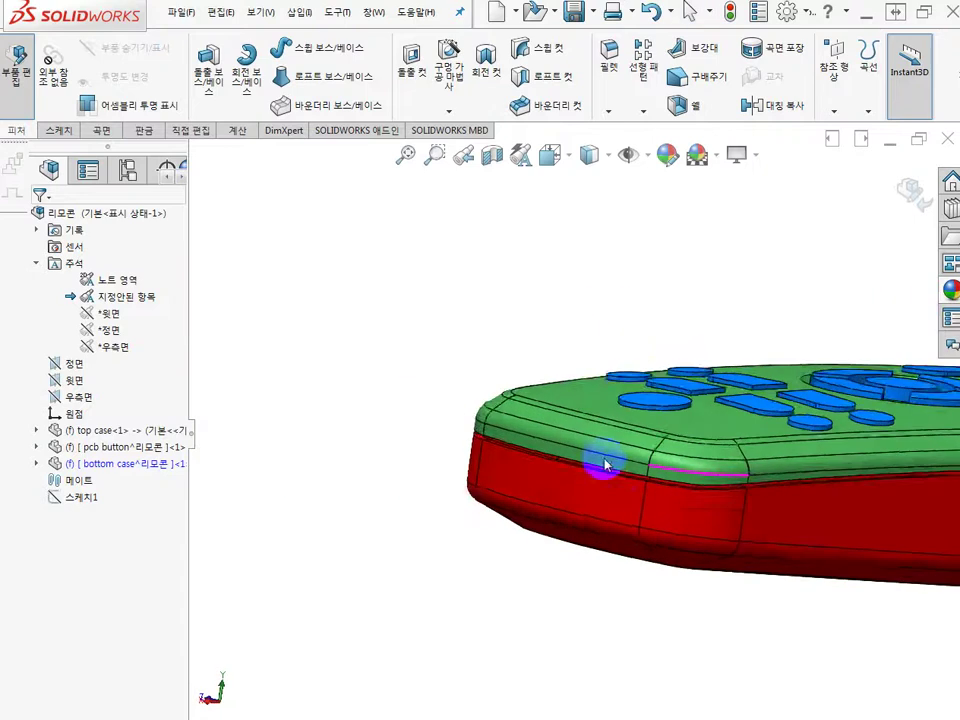
{"action": "scroll", "coordinate": [649, 476], "scroll_direction": "down", "scroll_amount": 3}
{"action": "scroll", "coordinate": [649, 476], "scroll_direction": "up", "scroll_amount": 4}
{"action": "scroll", "coordinate": [700, 486], "scroll_direction": "up", "scroll_amount": 3}
{"action": "middle_click_drag", "start_coordinate": [714, 489], "coordinate": [840, 450]}
{"action": "scroll", "coordinate": [935, 478], "scroll_direction": "down", "scroll_amount": 4}
{"action": "scroll", "coordinate": [935, 478], "scroll_direction": "down", "scroll_amount": 3}
{"action": "middle_click_drag", "start_coordinate": [936, 476], "coordinate": [659, 494]}
{"action": "scroll", "coordinate": [825, 459], "scroll_direction": "up", "scroll_amount": 6}
{"action": "scroll", "coordinate": [506, 369], "scroll_direction": "down", "scroll_amount": 3}
{"action": "scroll", "coordinate": [506, 407], "scroll_direction": "up", "scroll_amount": 6}
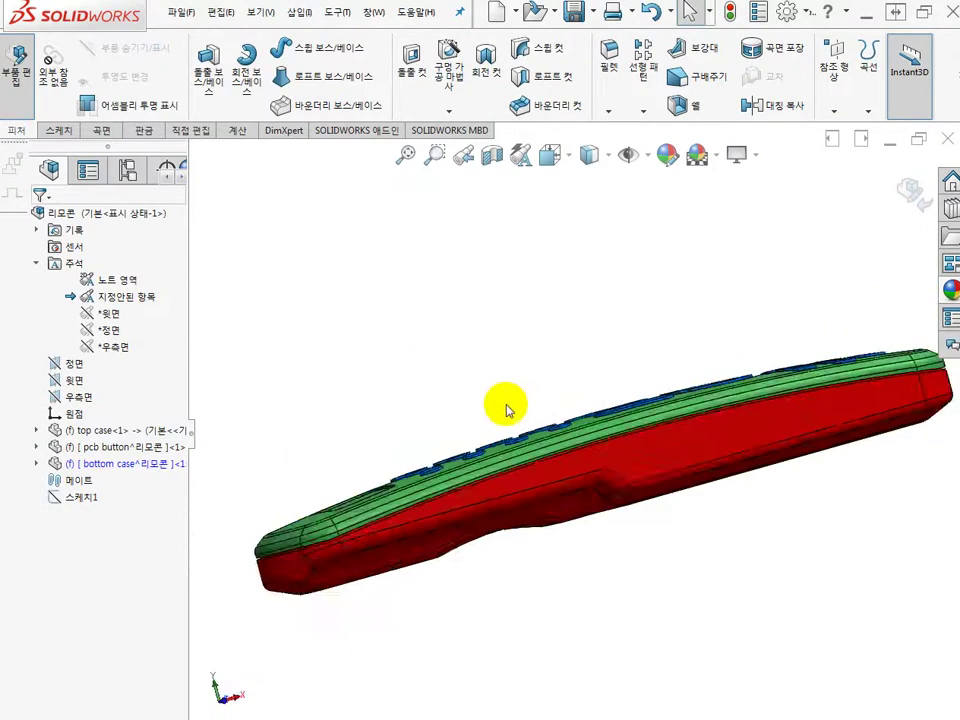
Step: Set the isometric view and look over the fully assembled remote control
{"action": "middle_click_drag", "start_coordinate": [484, 463], "coordinate": [517, 547]}
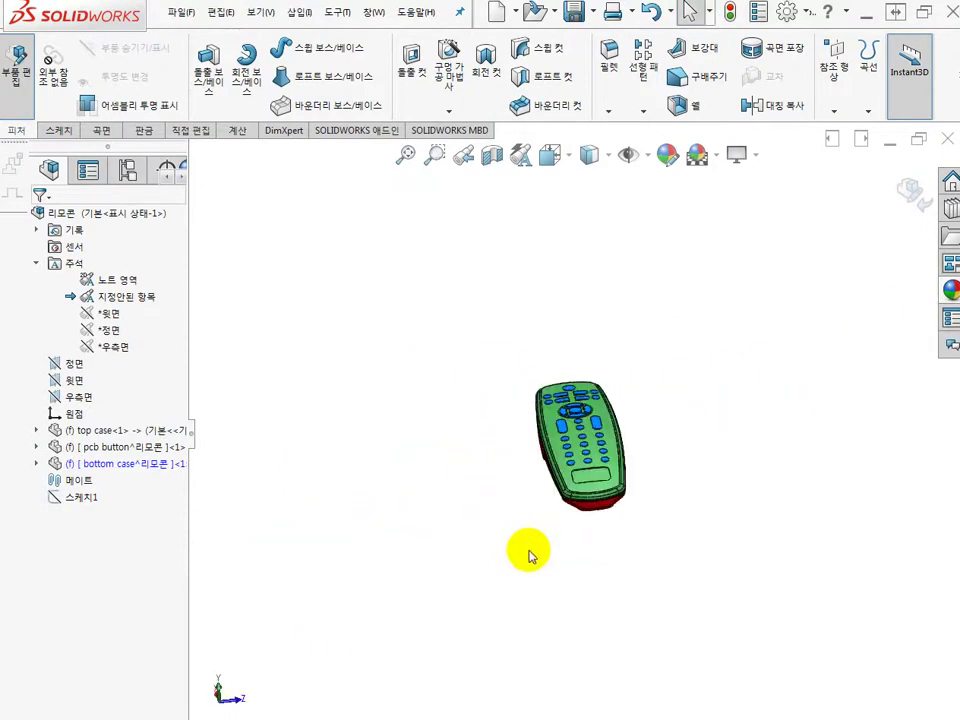
{"action": "key", "text": "ctrl+7"}
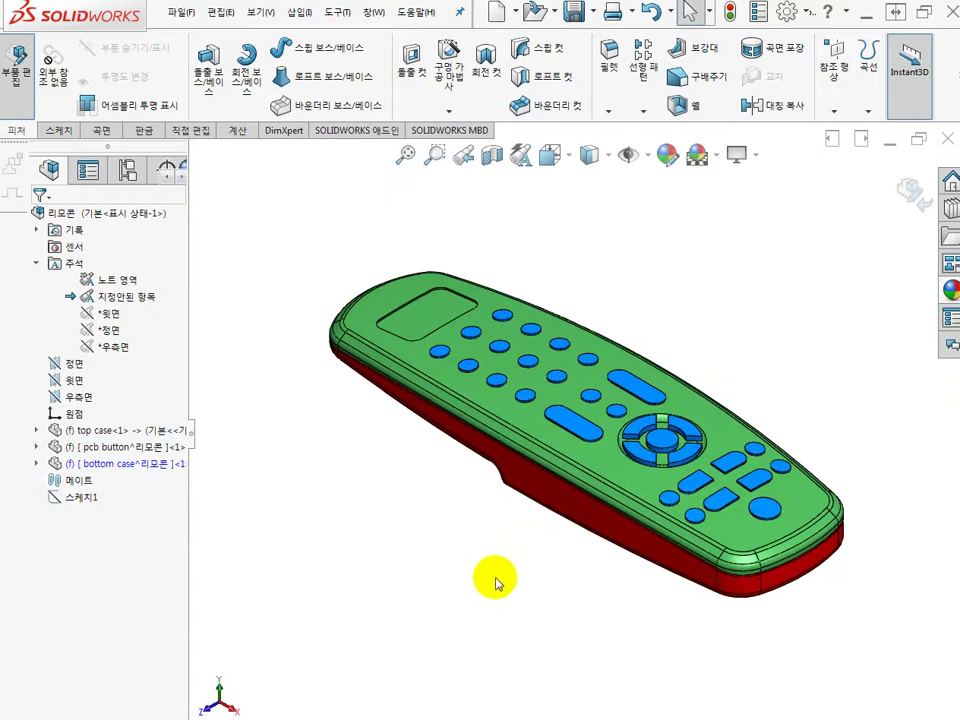
{"action": "middle_click_drag", "start_coordinate": [445, 601], "coordinate": [410, 551]}
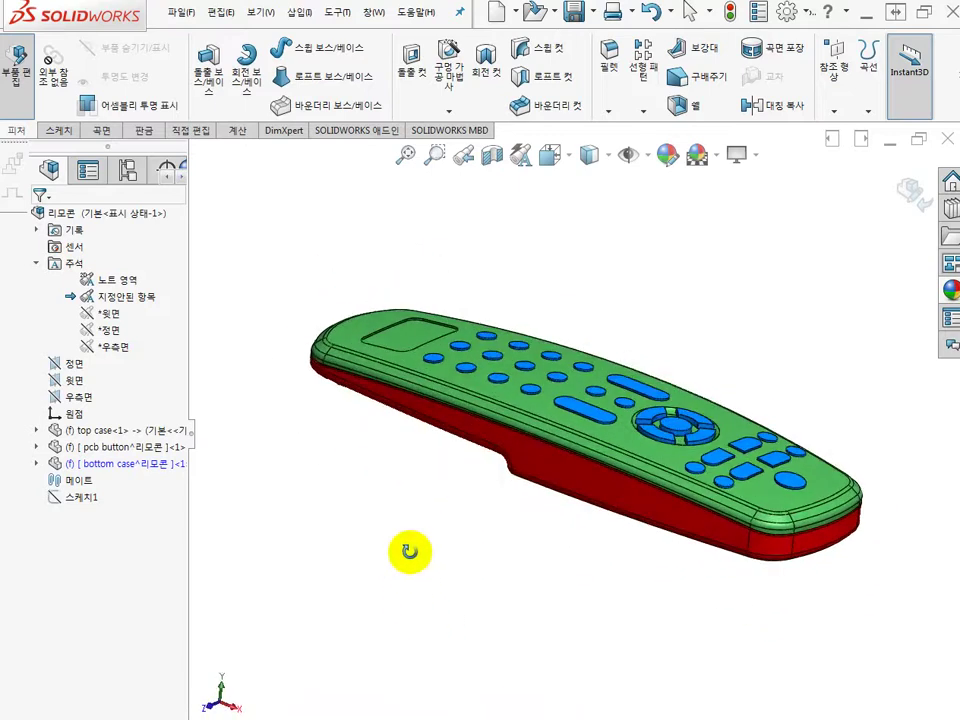
{"action": "scroll", "coordinate": [628, 520], "scroll_direction": "down", "scroll_amount": 2}
{"action": "scroll", "coordinate": [622, 514], "scroll_direction": "up", "scroll_amount": 4}
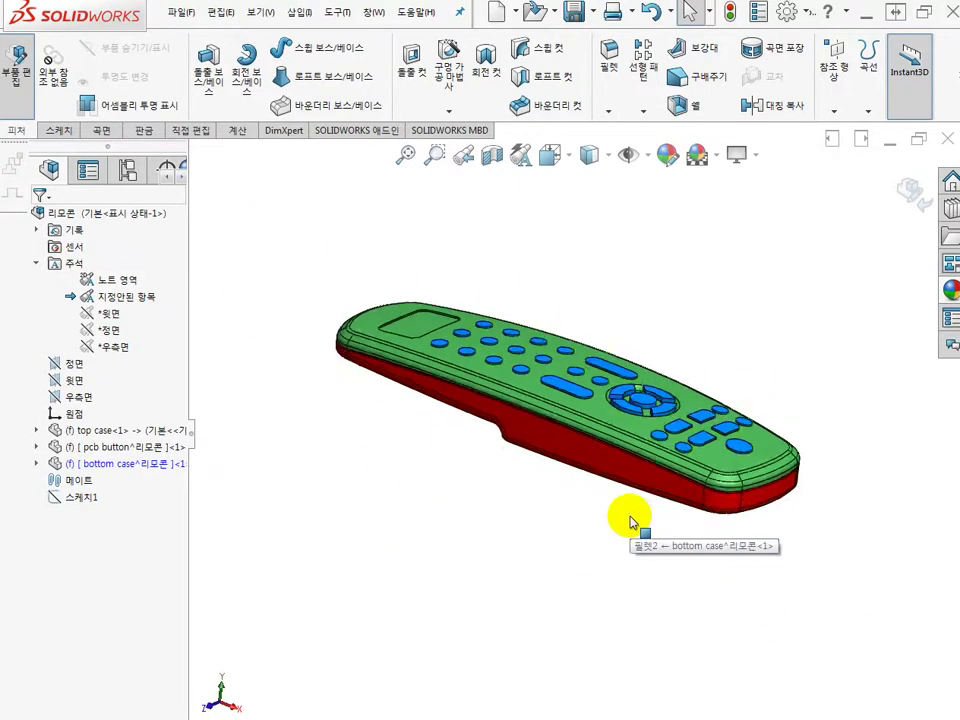
{"action": "middle_click_drag", "start_coordinate": [516, 499], "coordinate": [544, 517]}
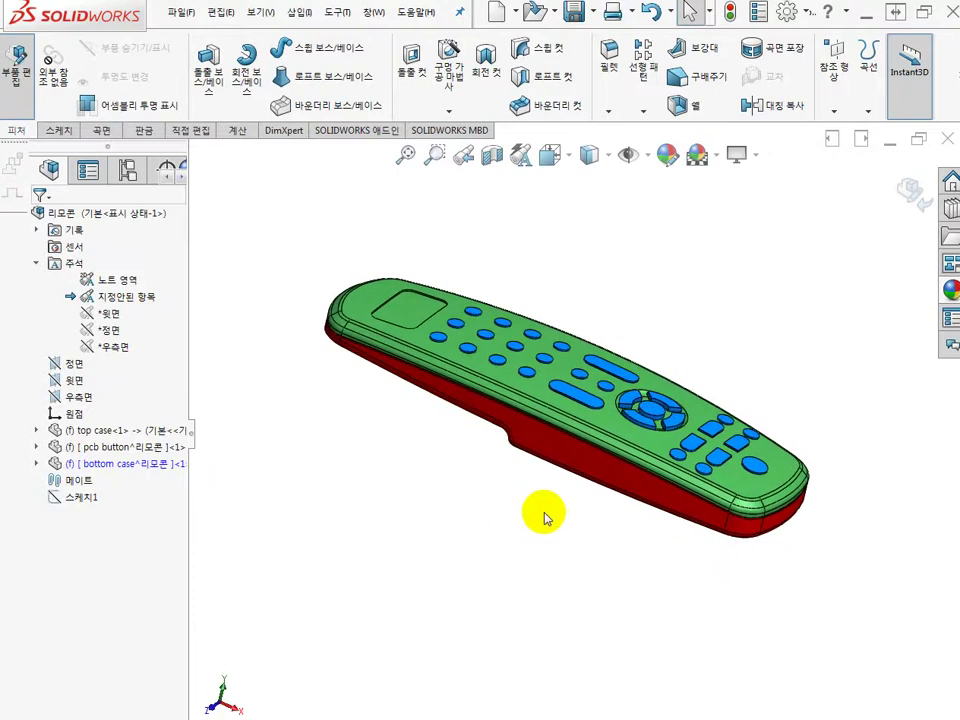